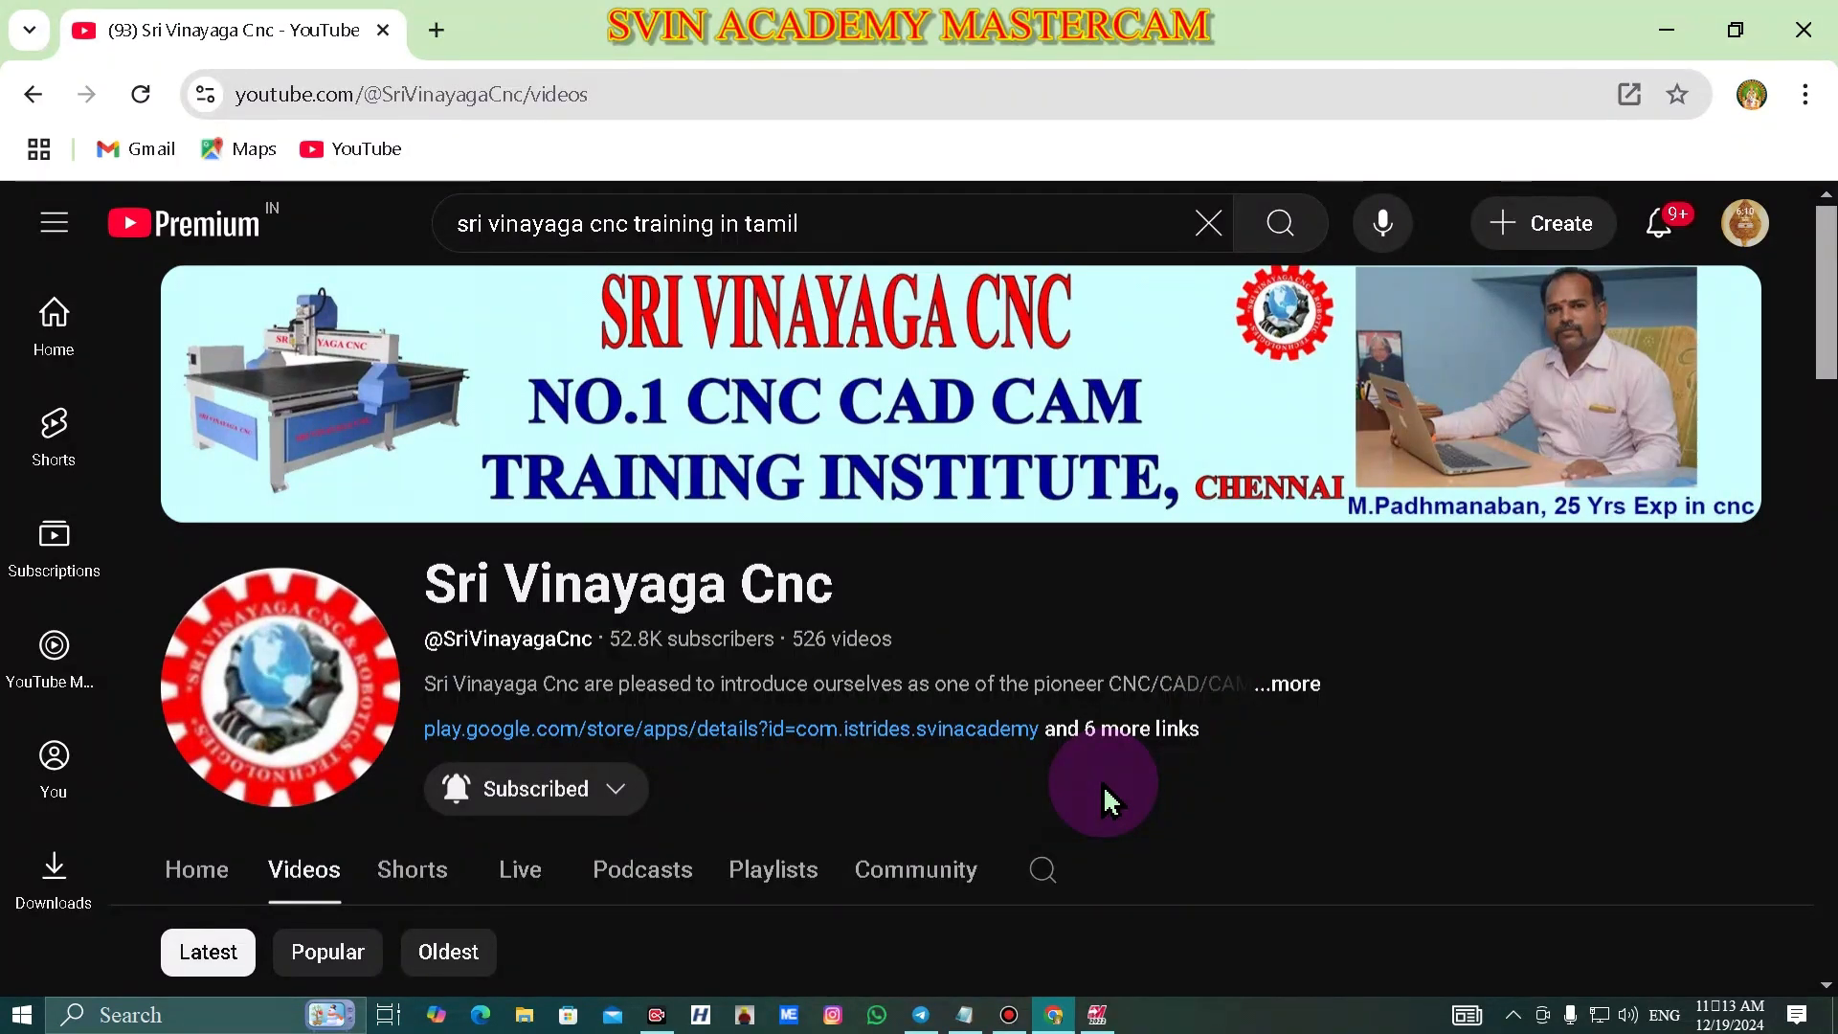
- Look through the Sri Vinayaga Cnc channel's latest videos, including the Mastercam in Tamil uploads on dynamic milling and oscillate motion
scroll(1105, 799, down, 8)
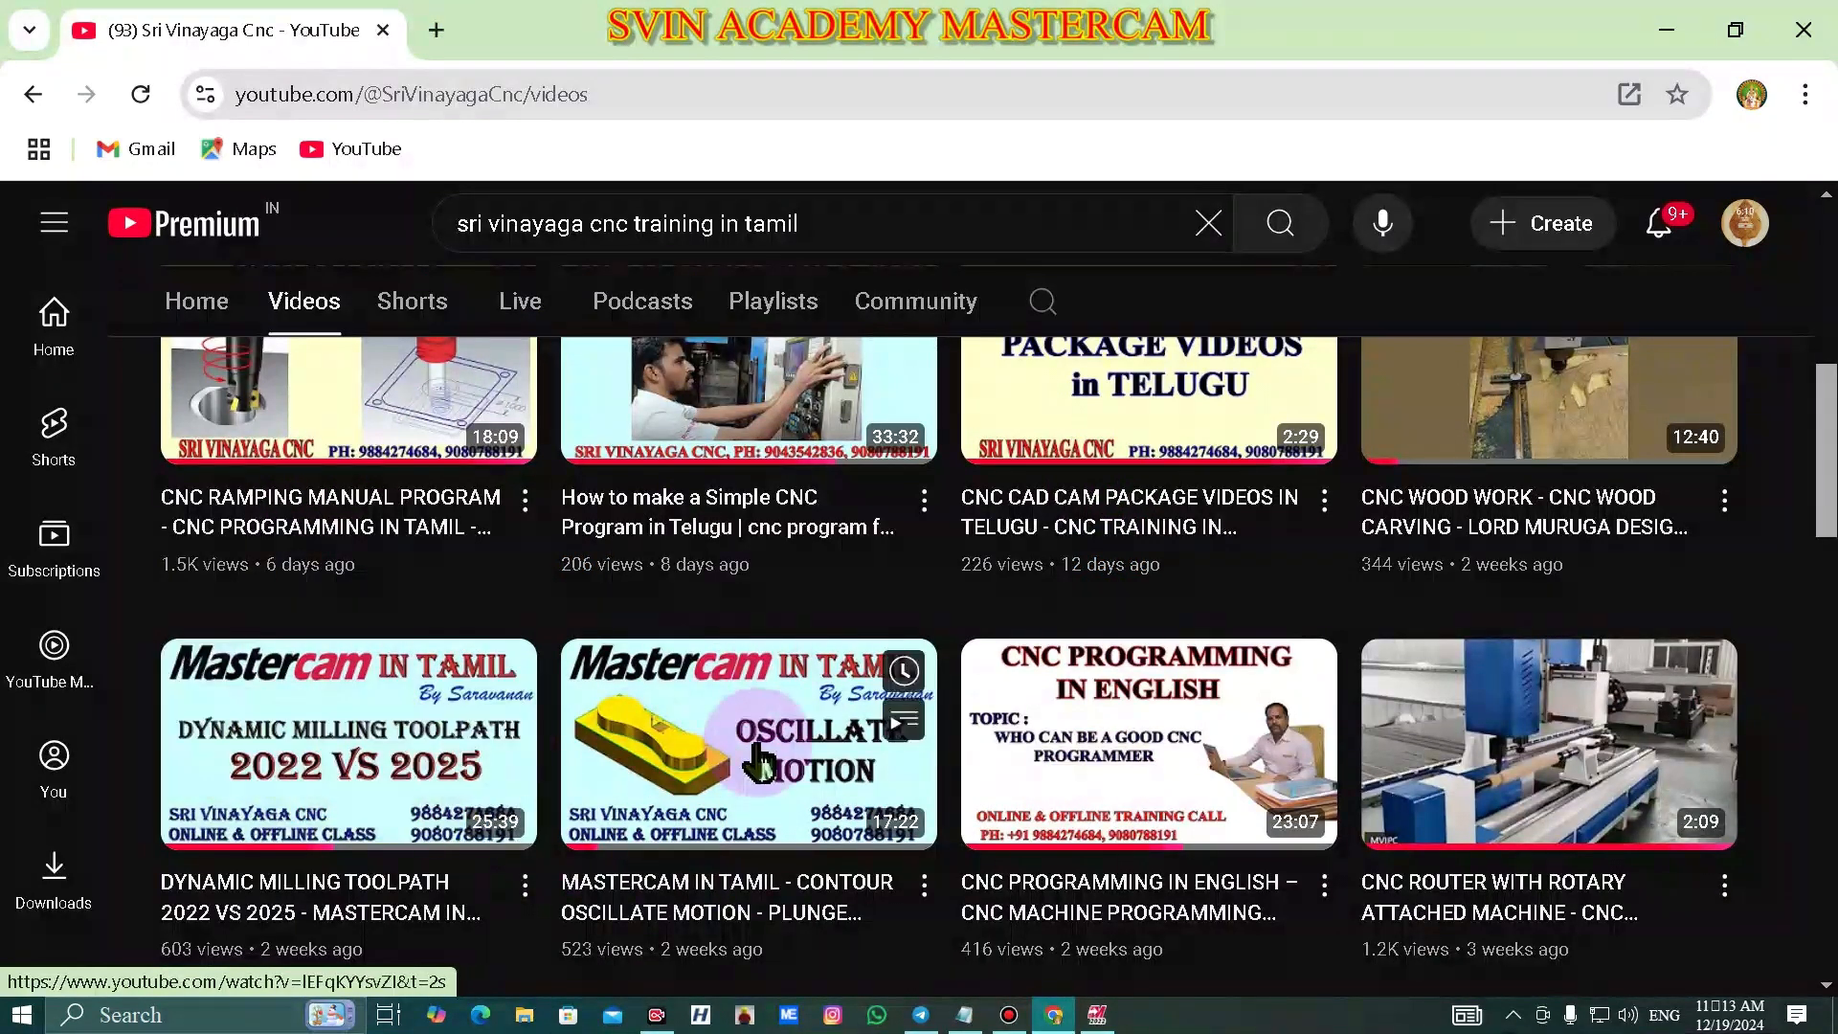
mouse_move(761, 761)
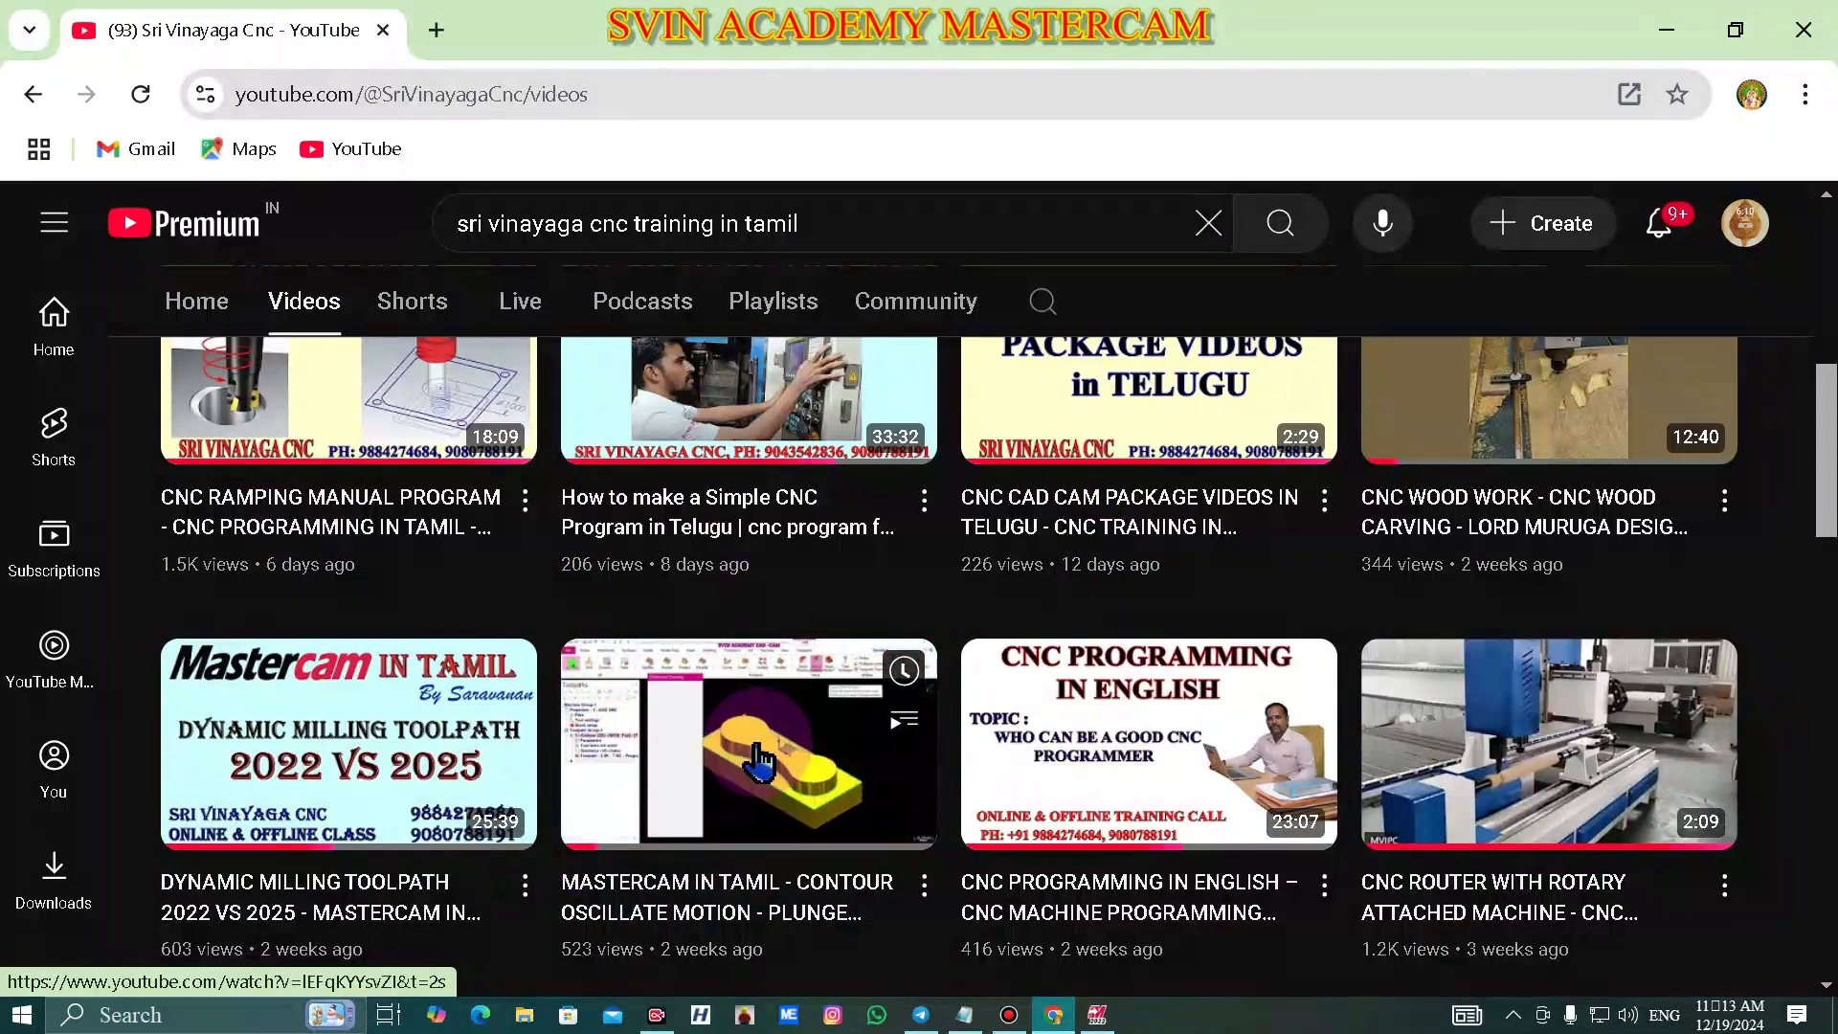
scroll(761, 761, down, 1)
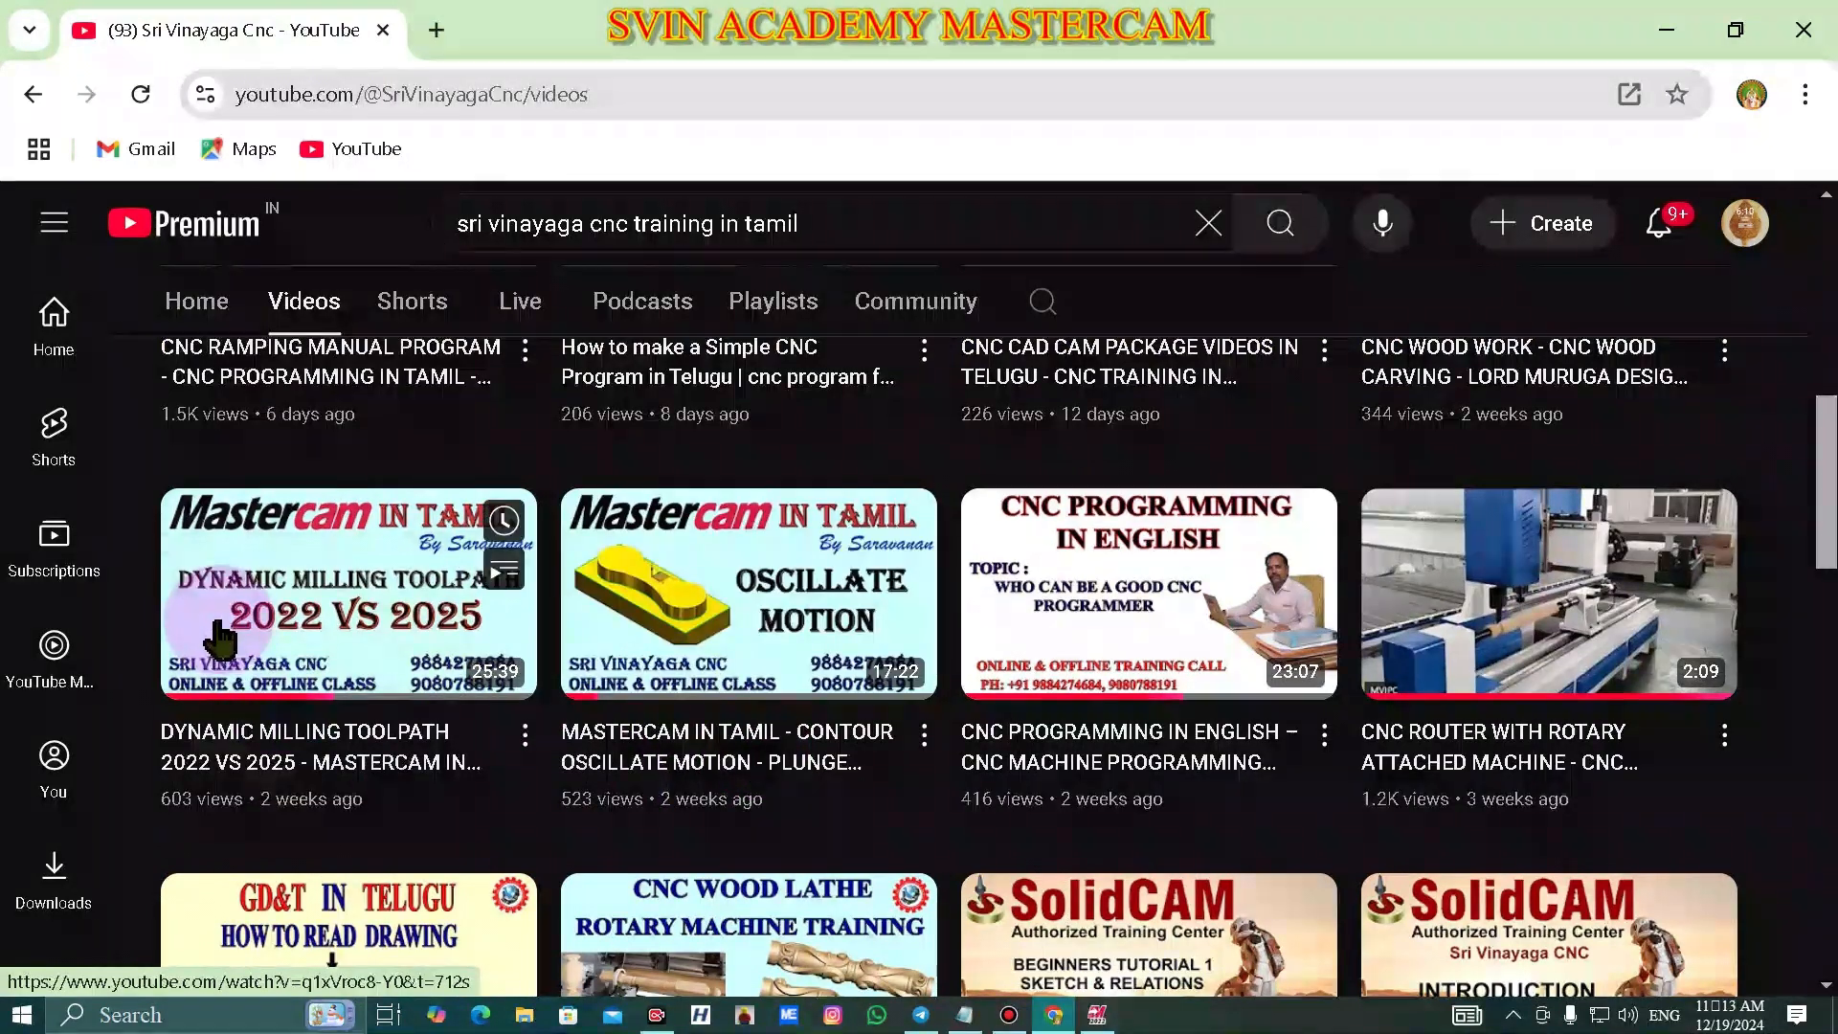
mouse_move(350, 591)
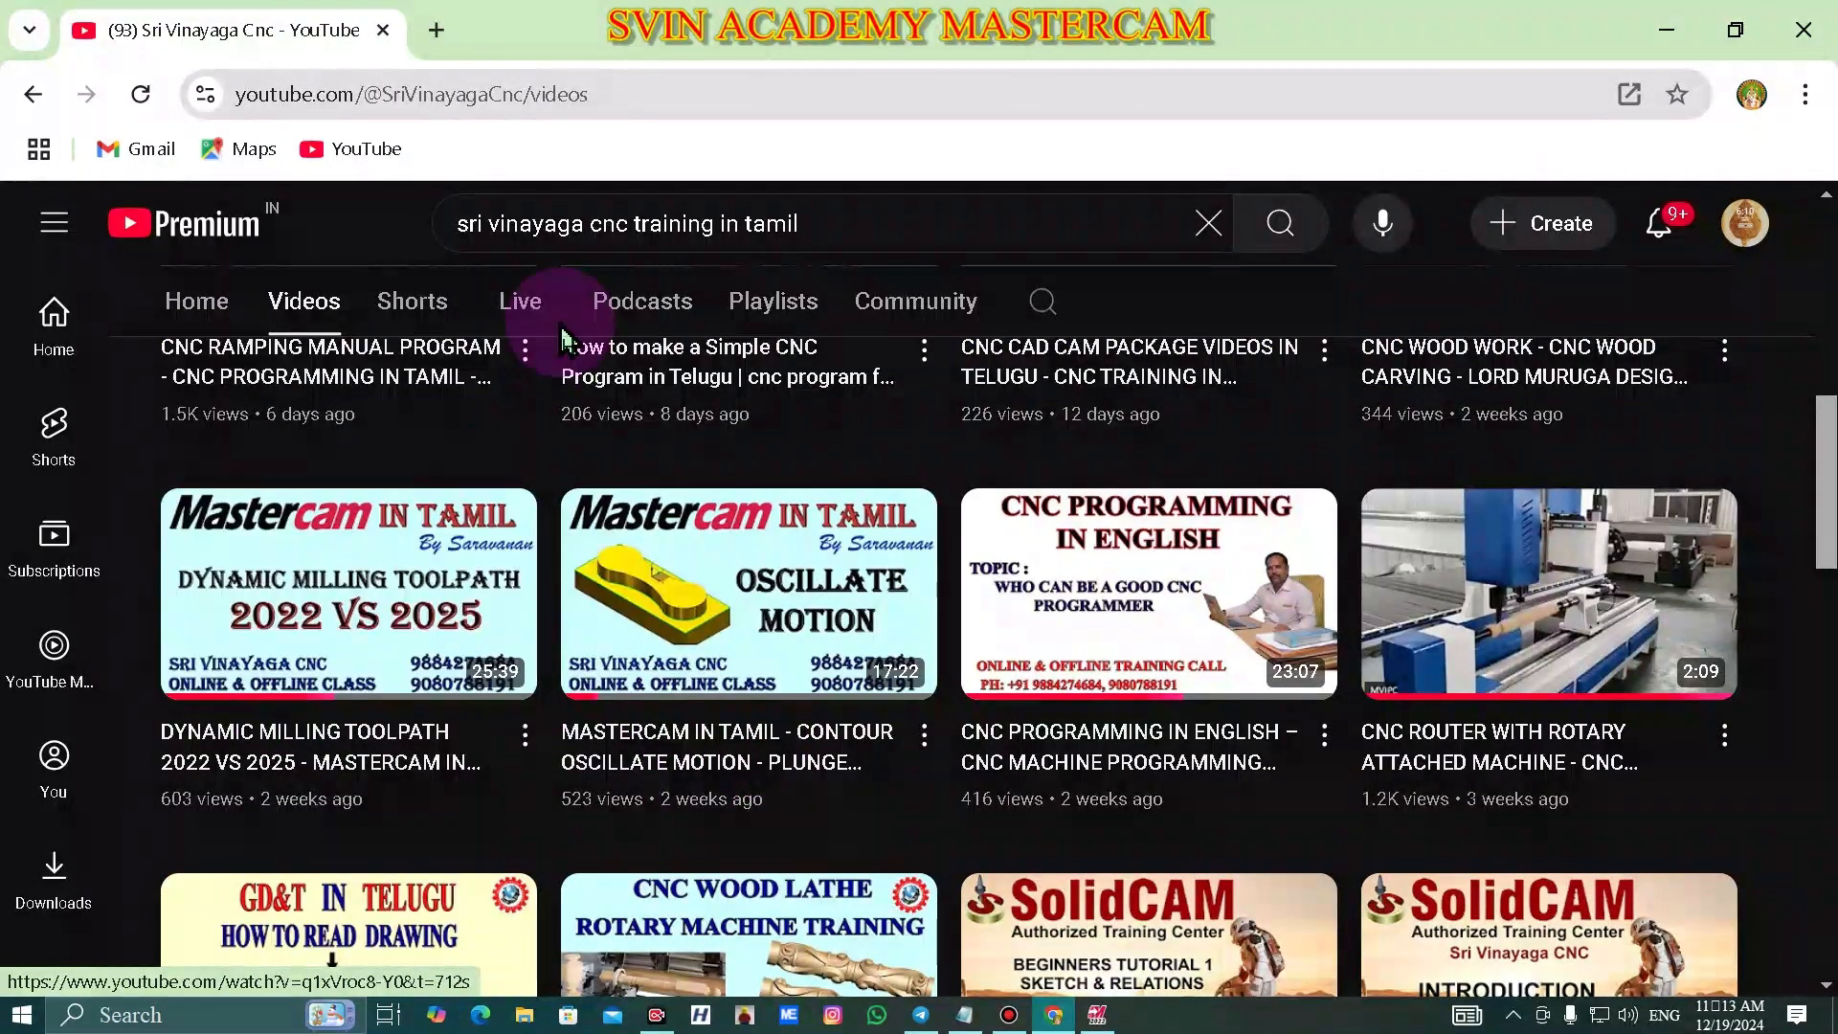
mouse_move(701, 603)
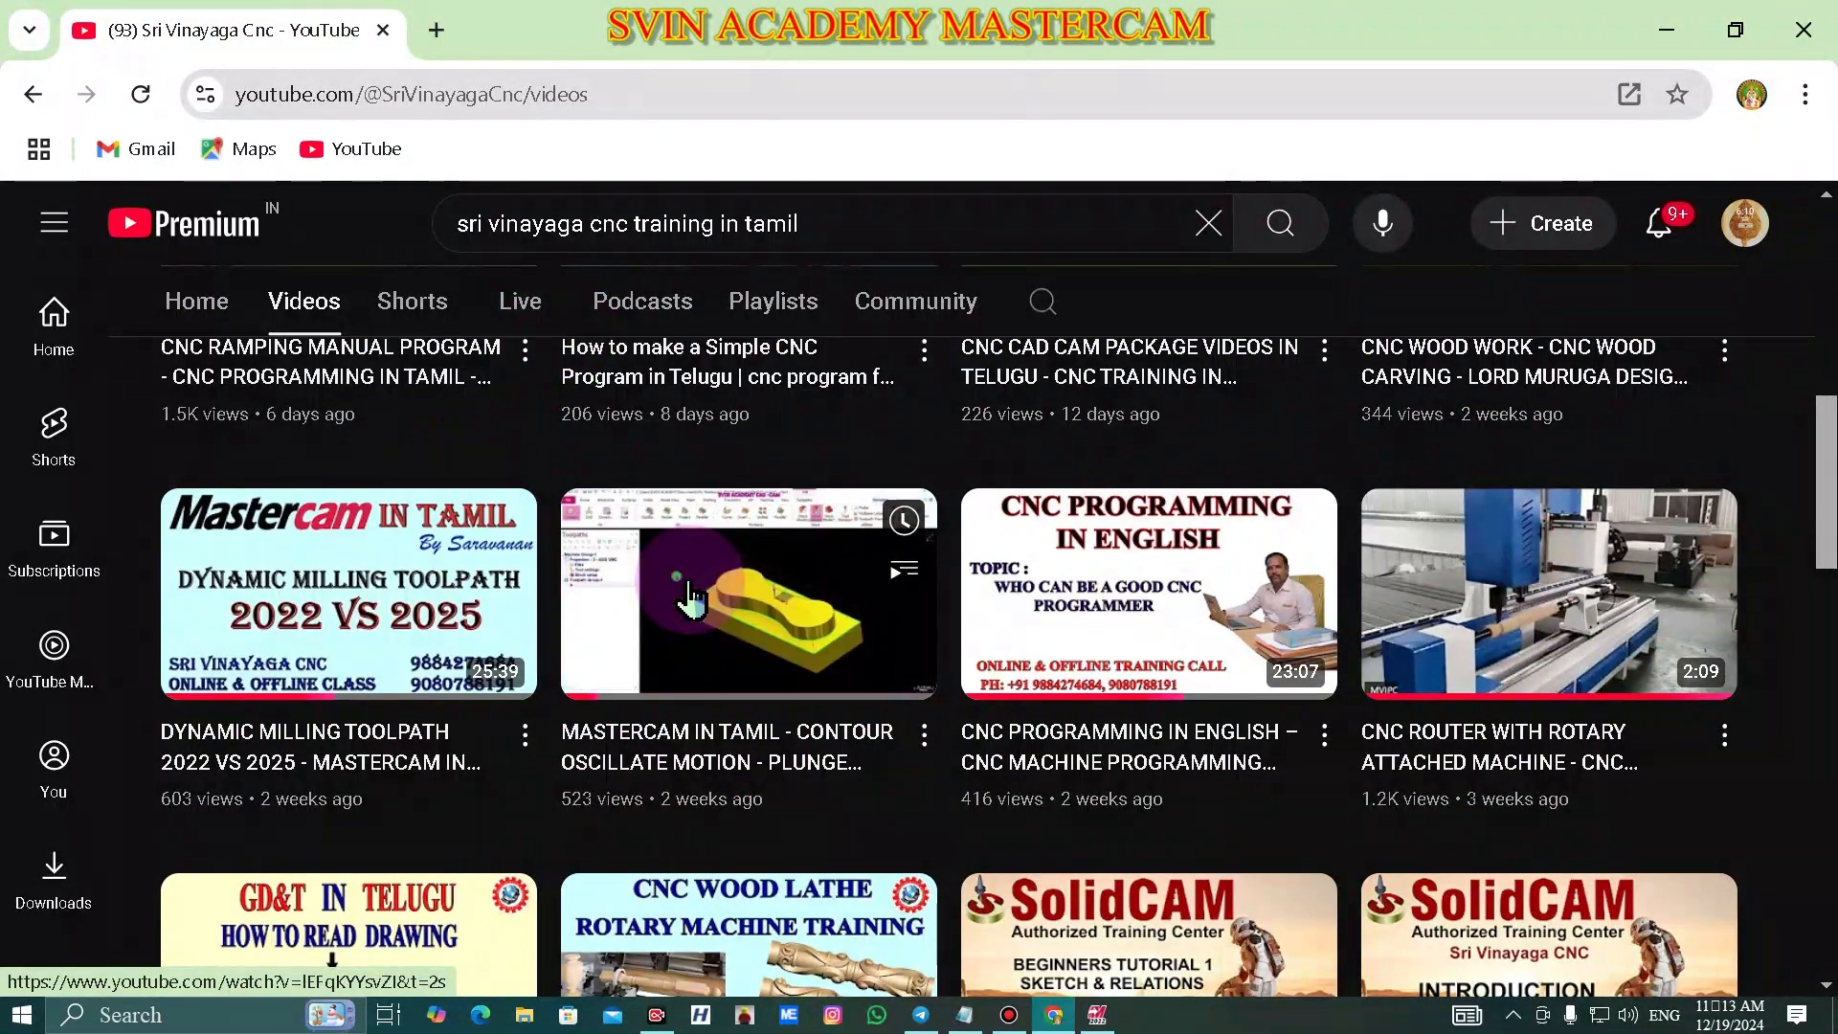
scroll(701, 603, down, 2)
scroll(691, 600, up, 6)
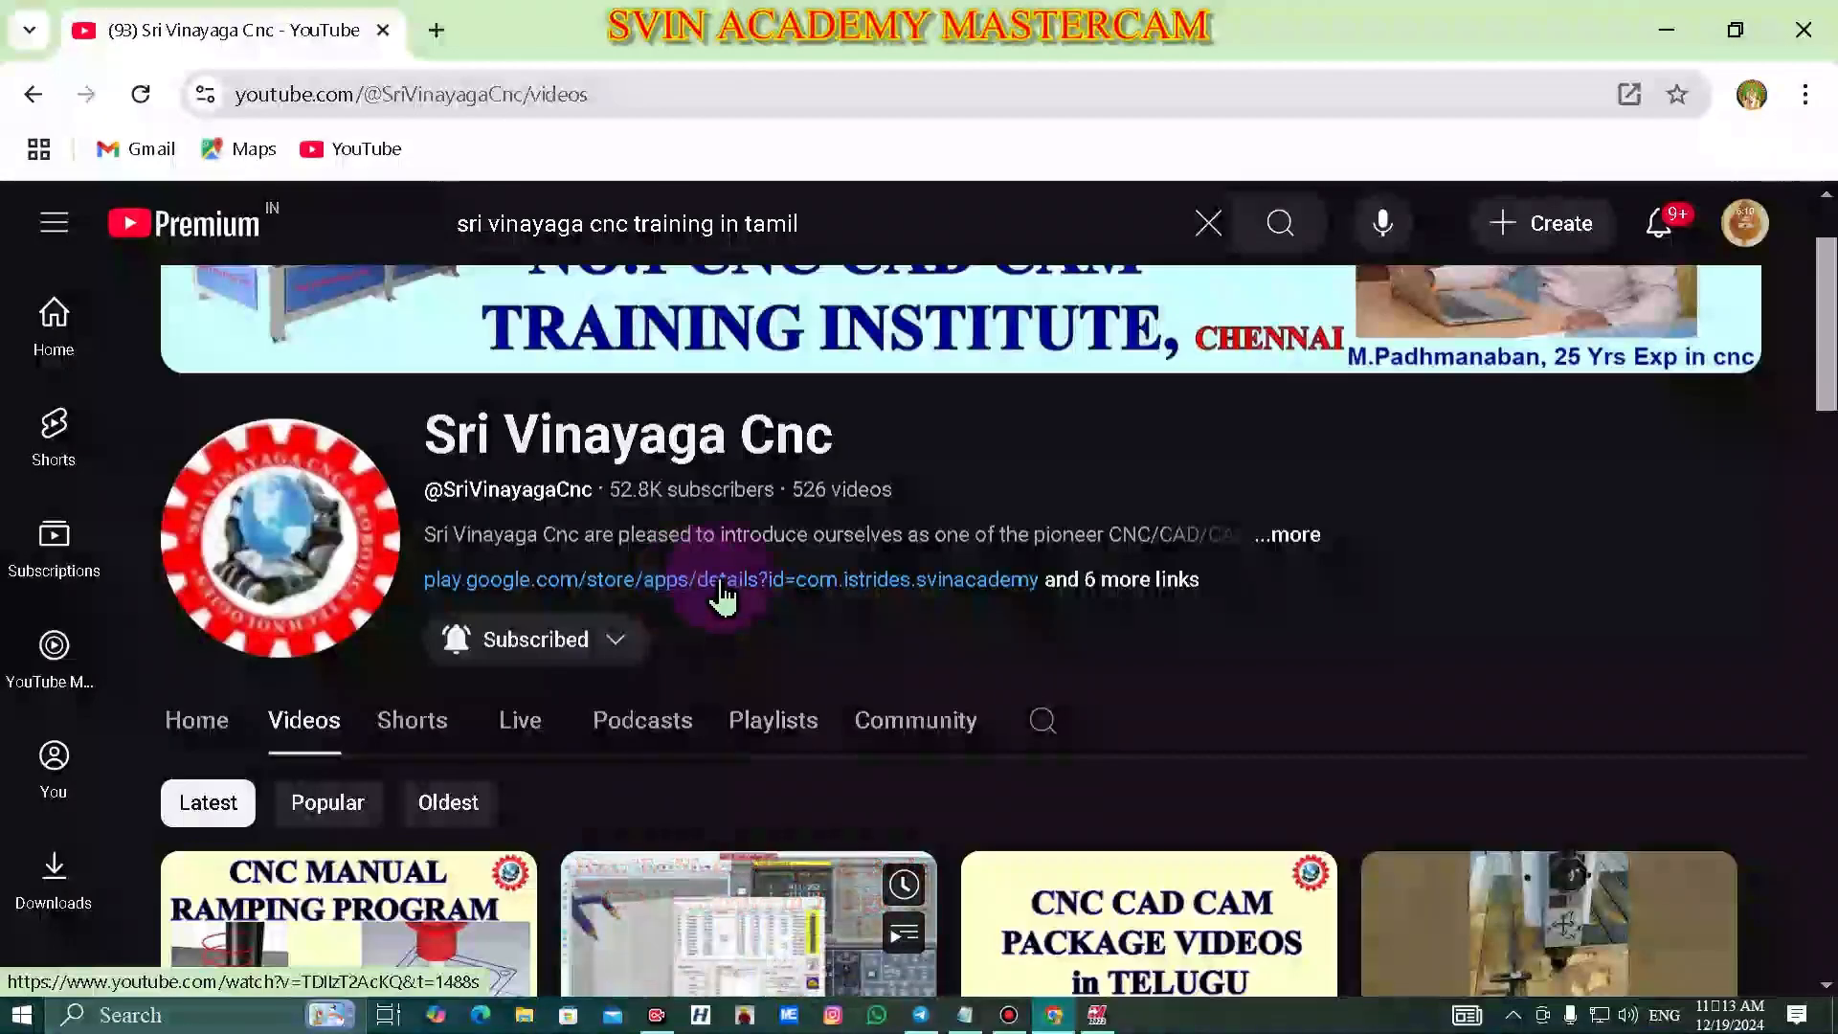
scroll(660, 779, down, 3)
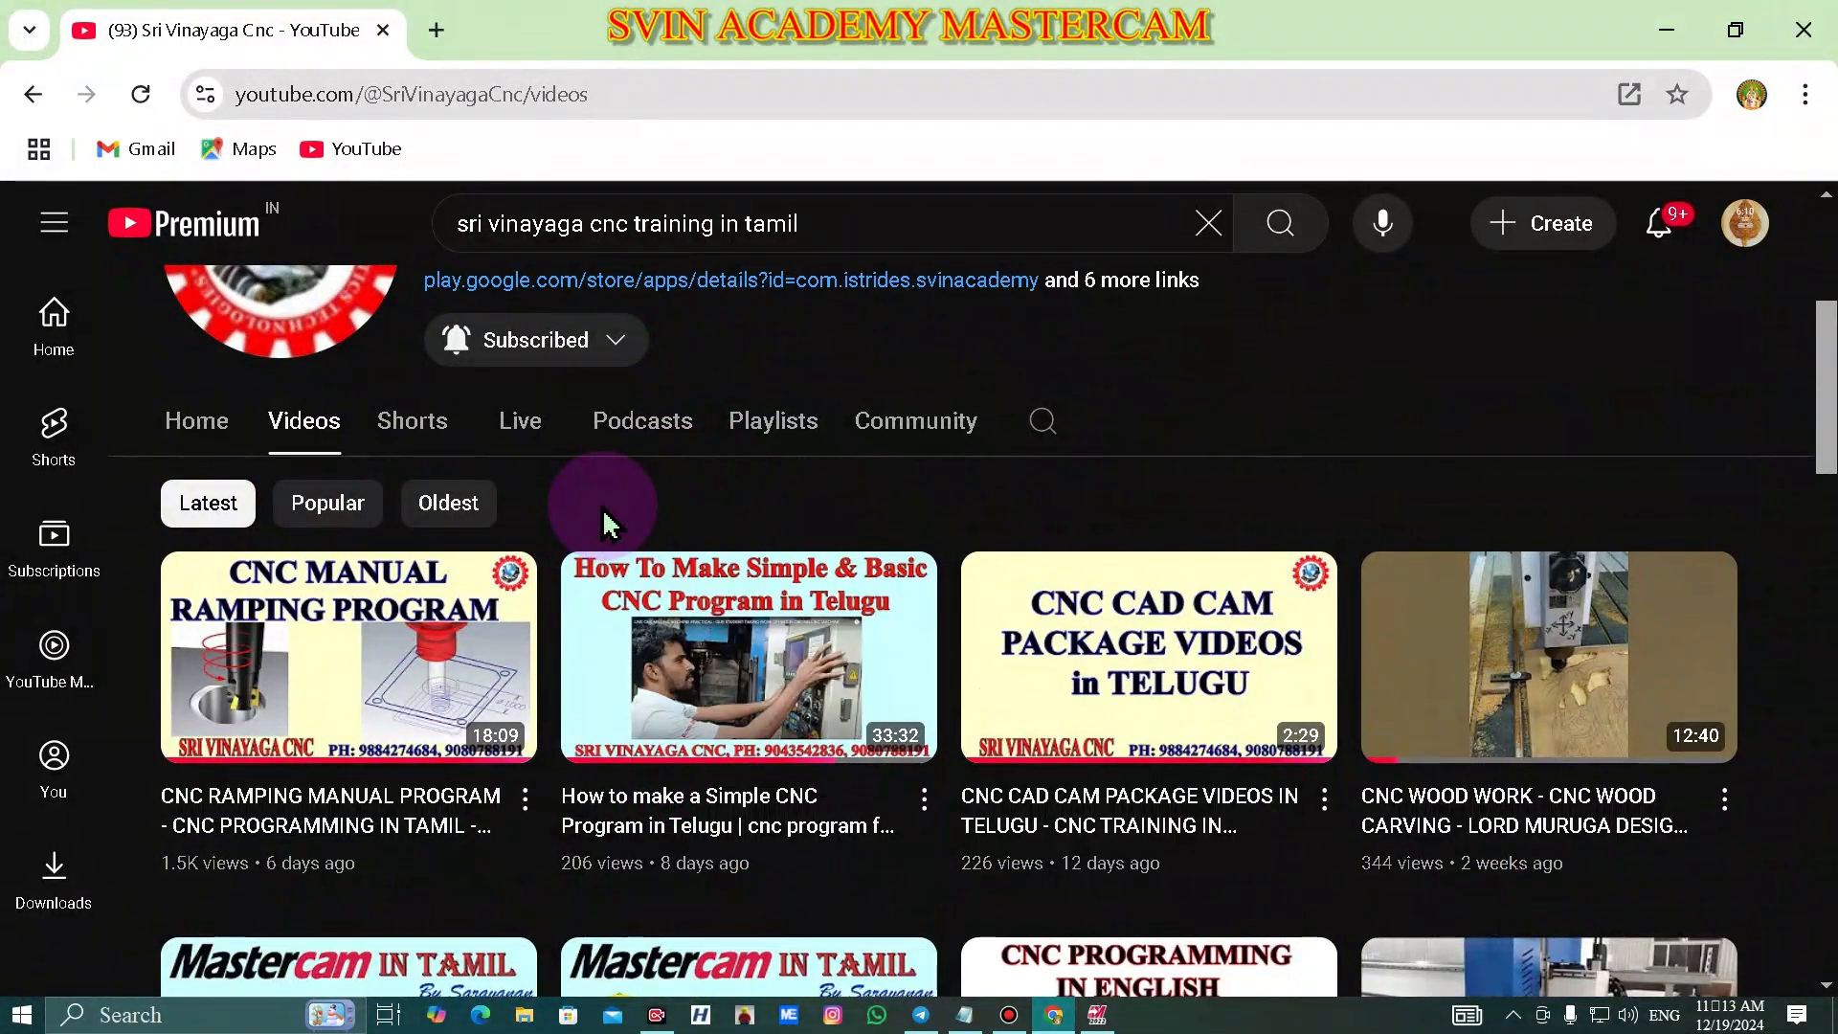
- Open the channel's playlists and look through the full list of created playlists
click(752, 423)
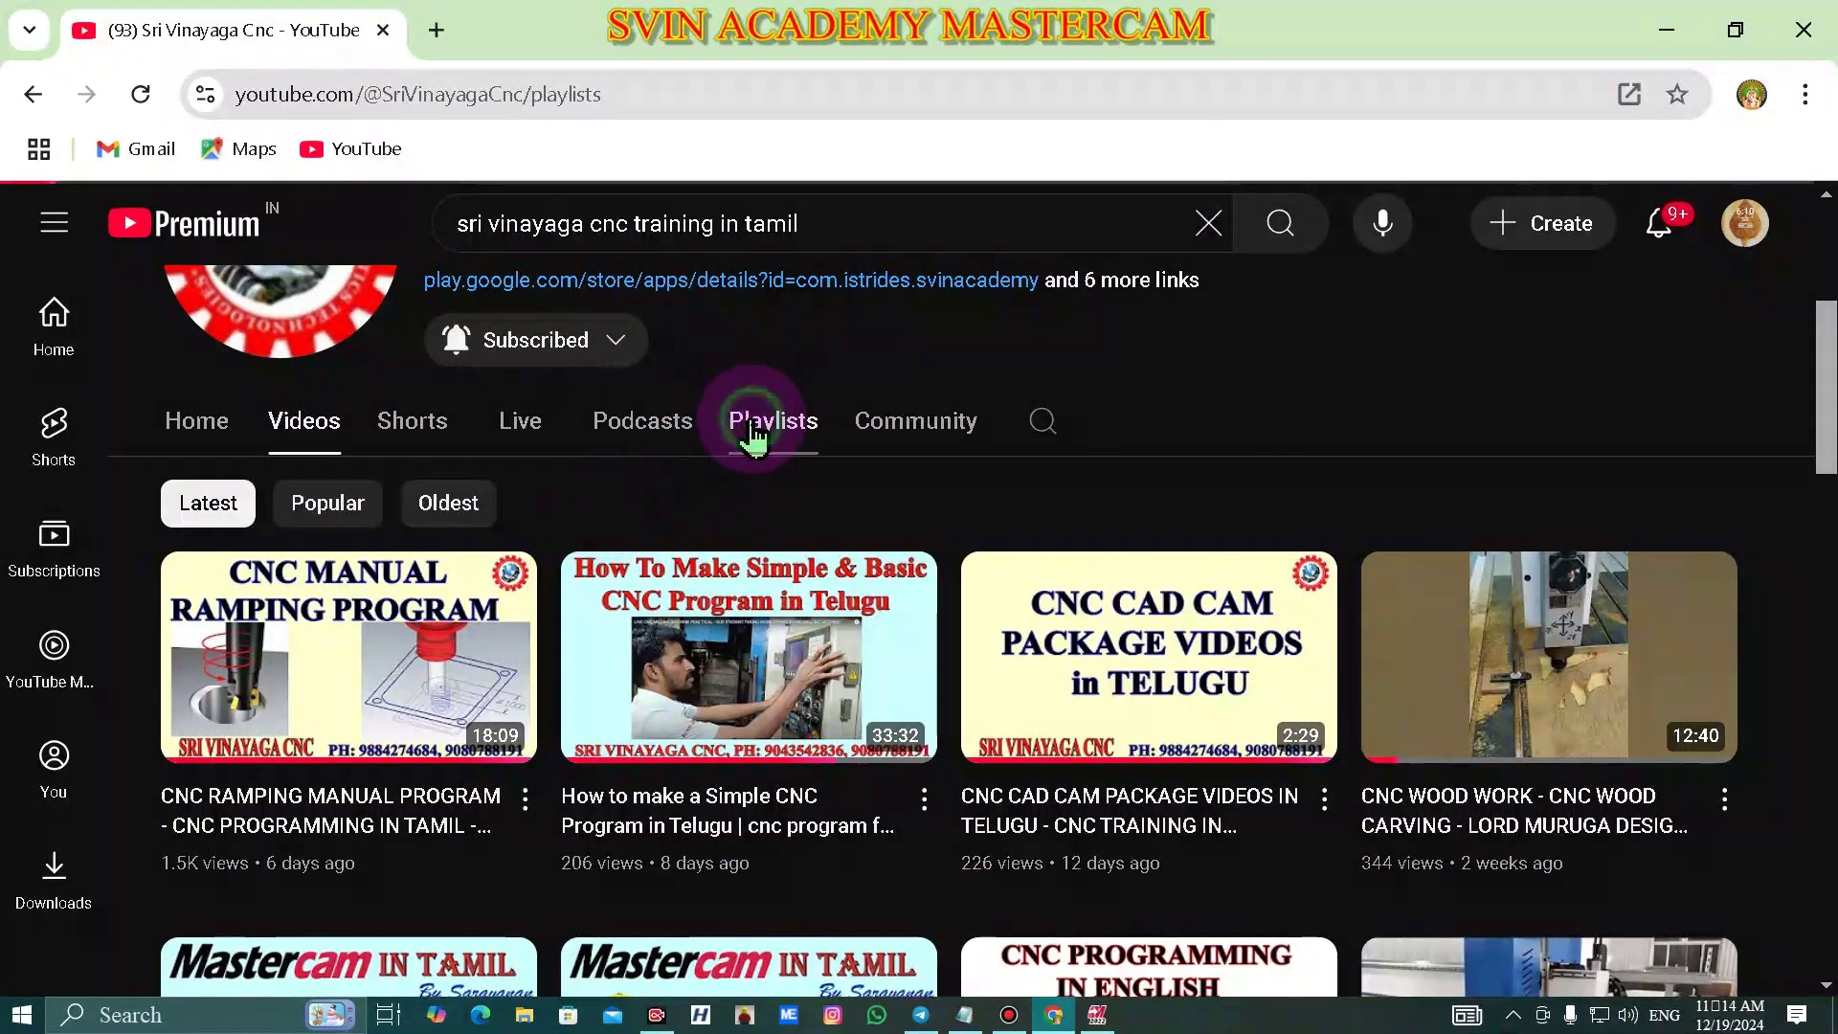
scroll(1134, 776, down, 10)
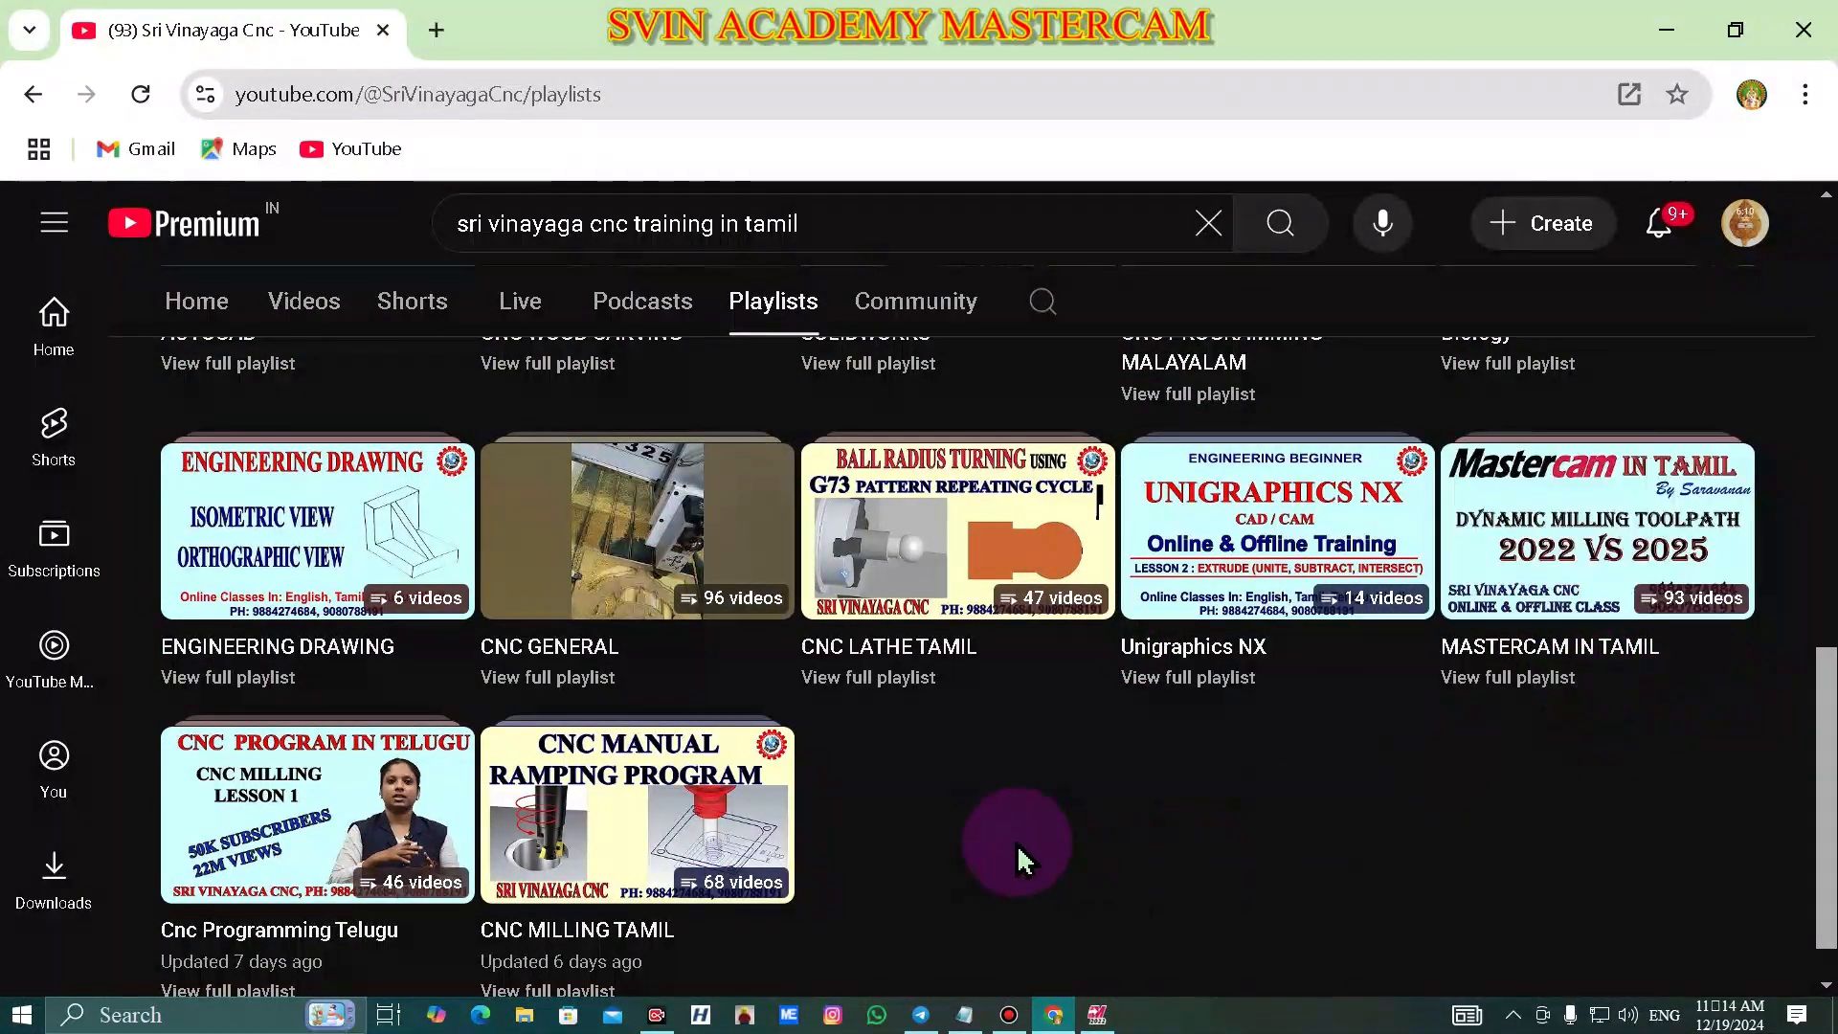
scroll(1017, 857, up, 1)
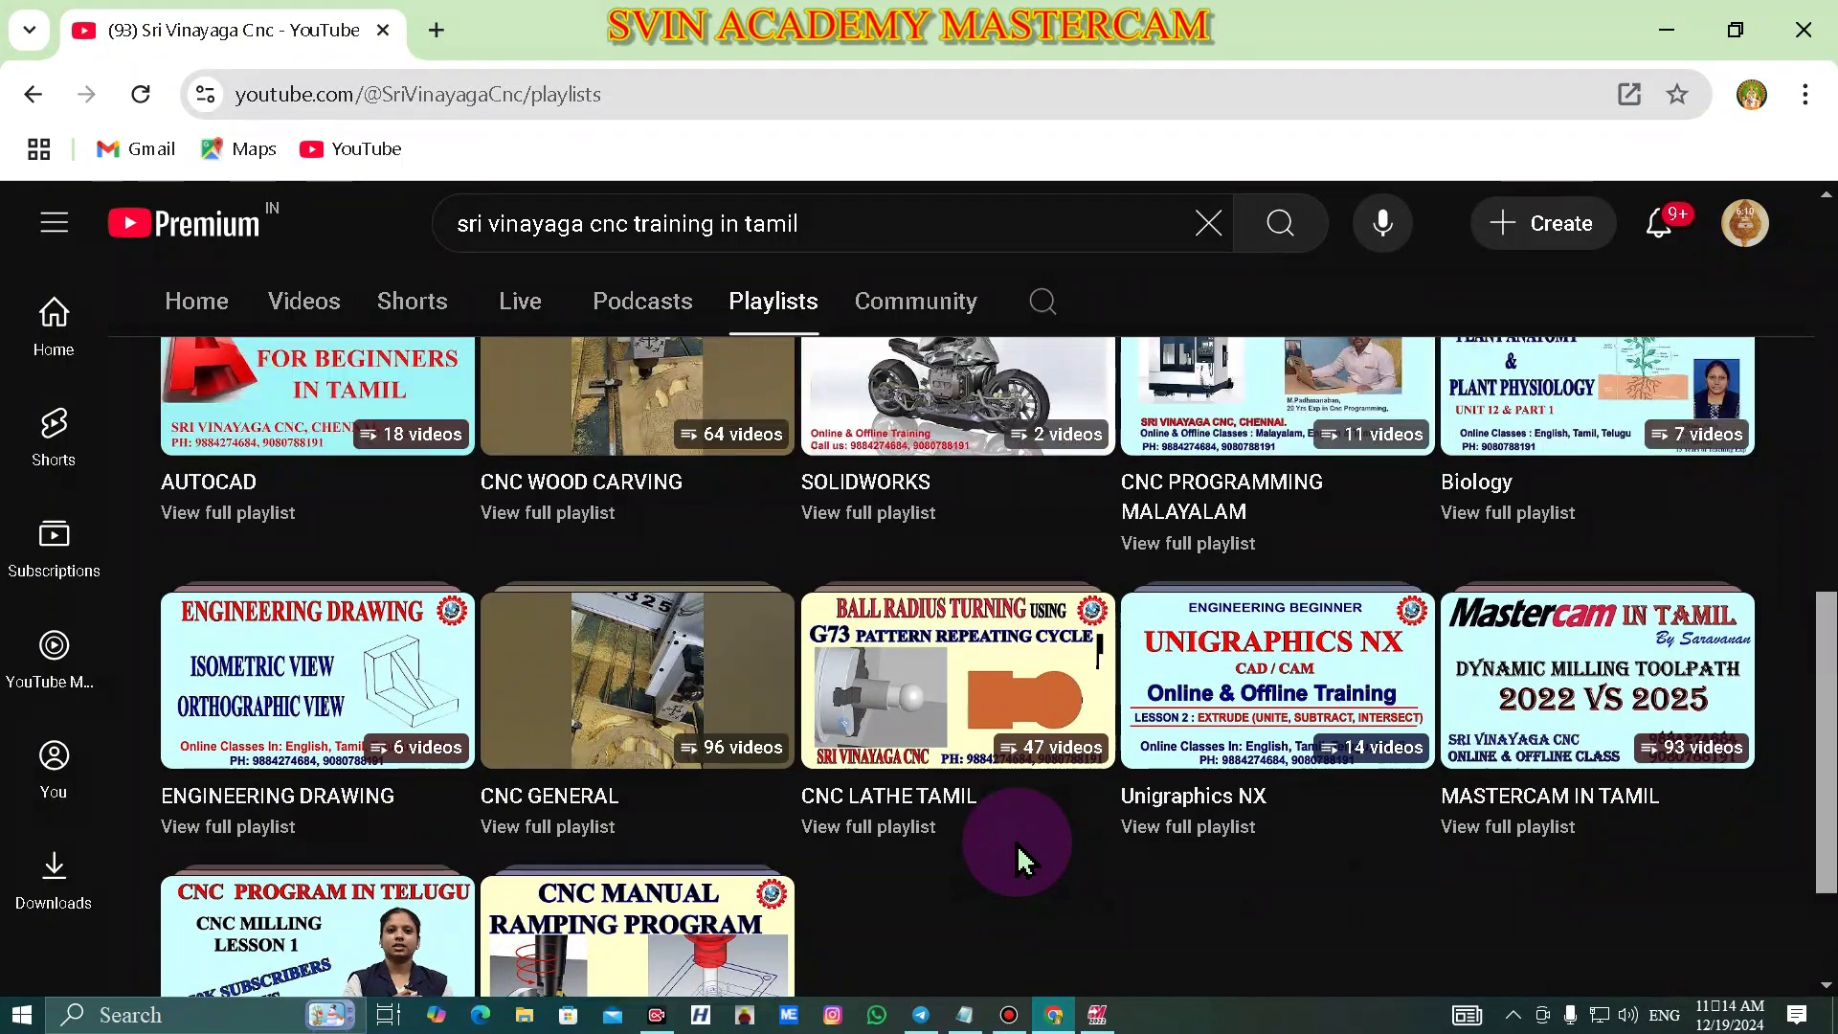
scroll(670, 766, up, 8)
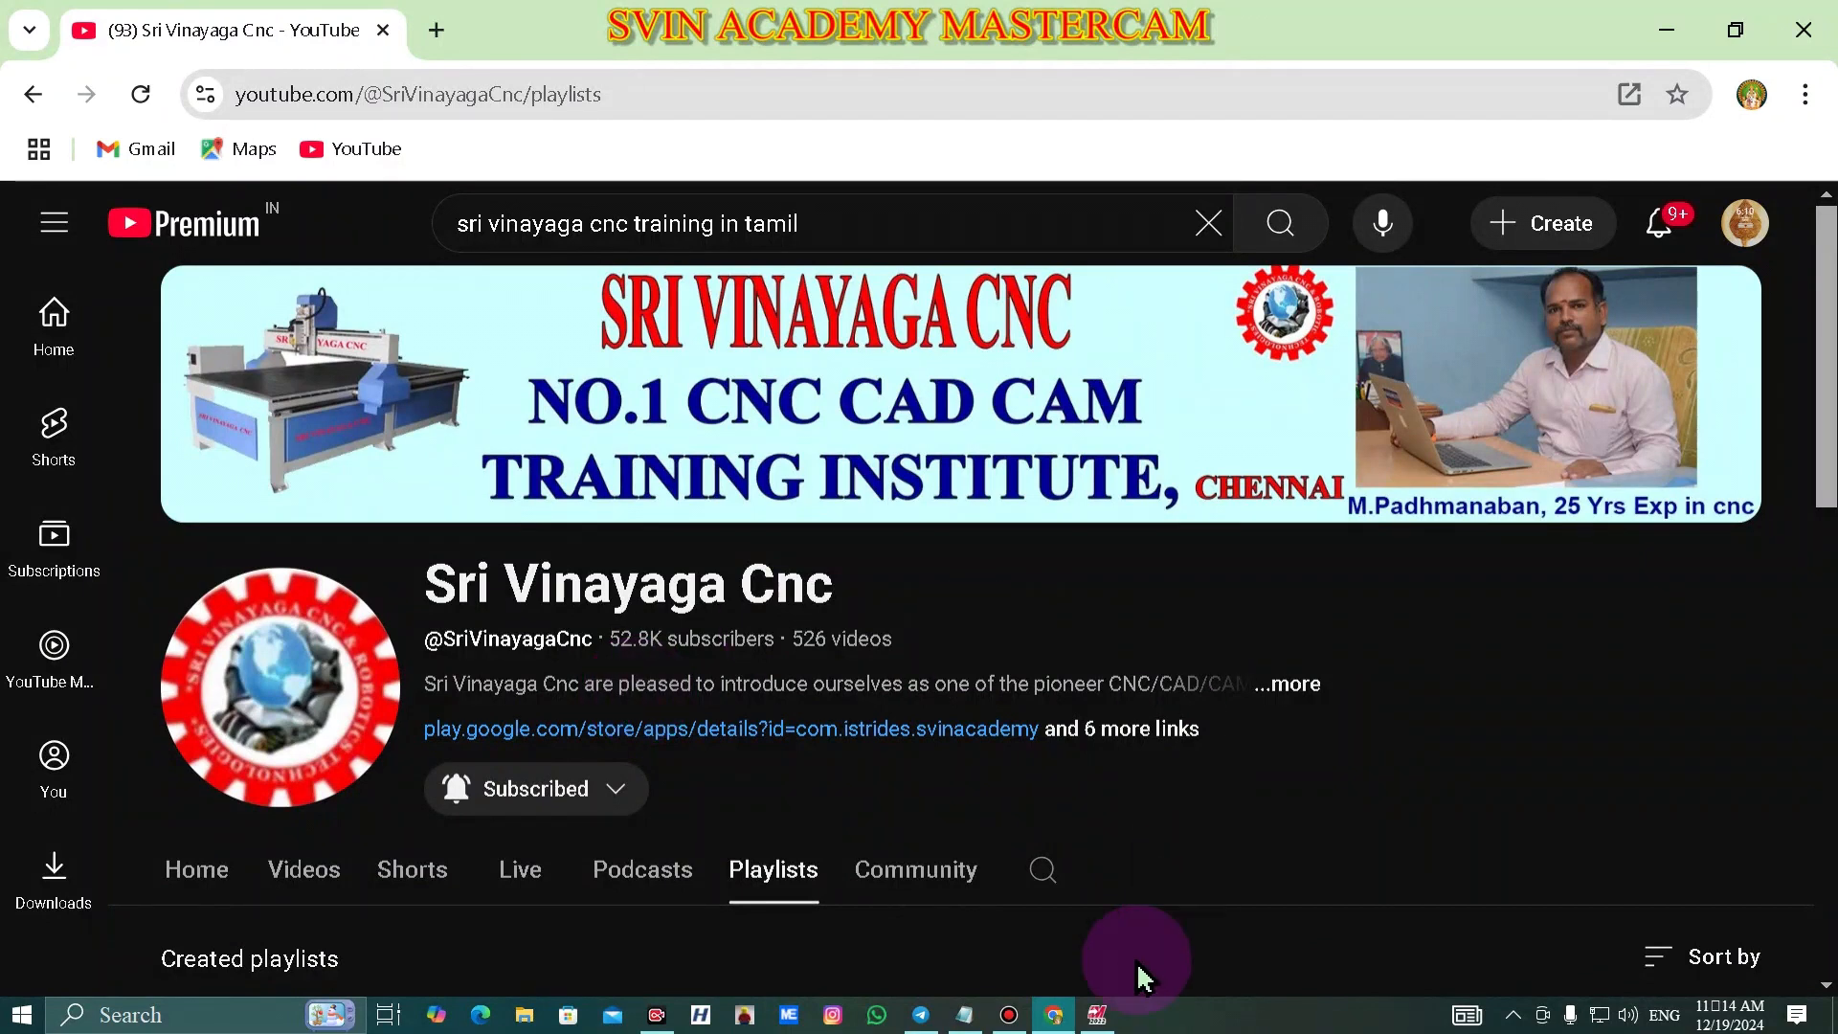
- Switch to Mastercam with the vise and round workpiece model and show the Toolpaths manager
click(1096, 1013)
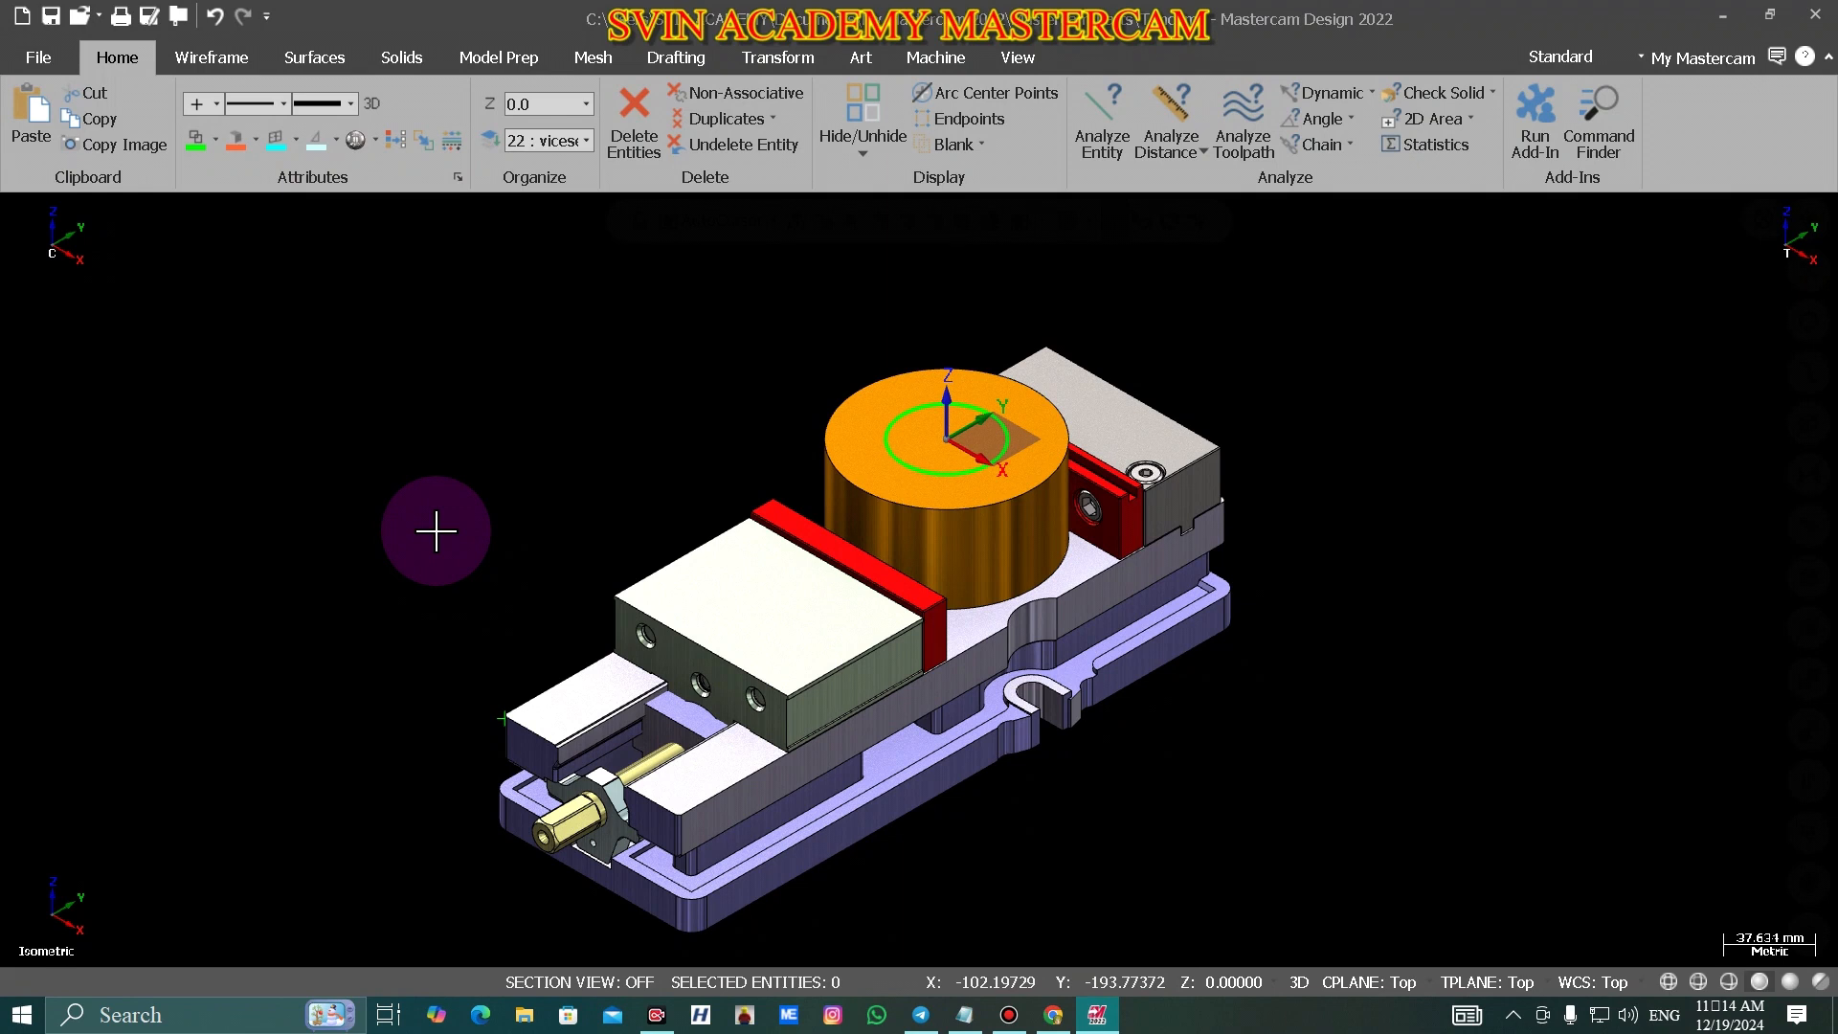
scroll(1478, 674, up, 3)
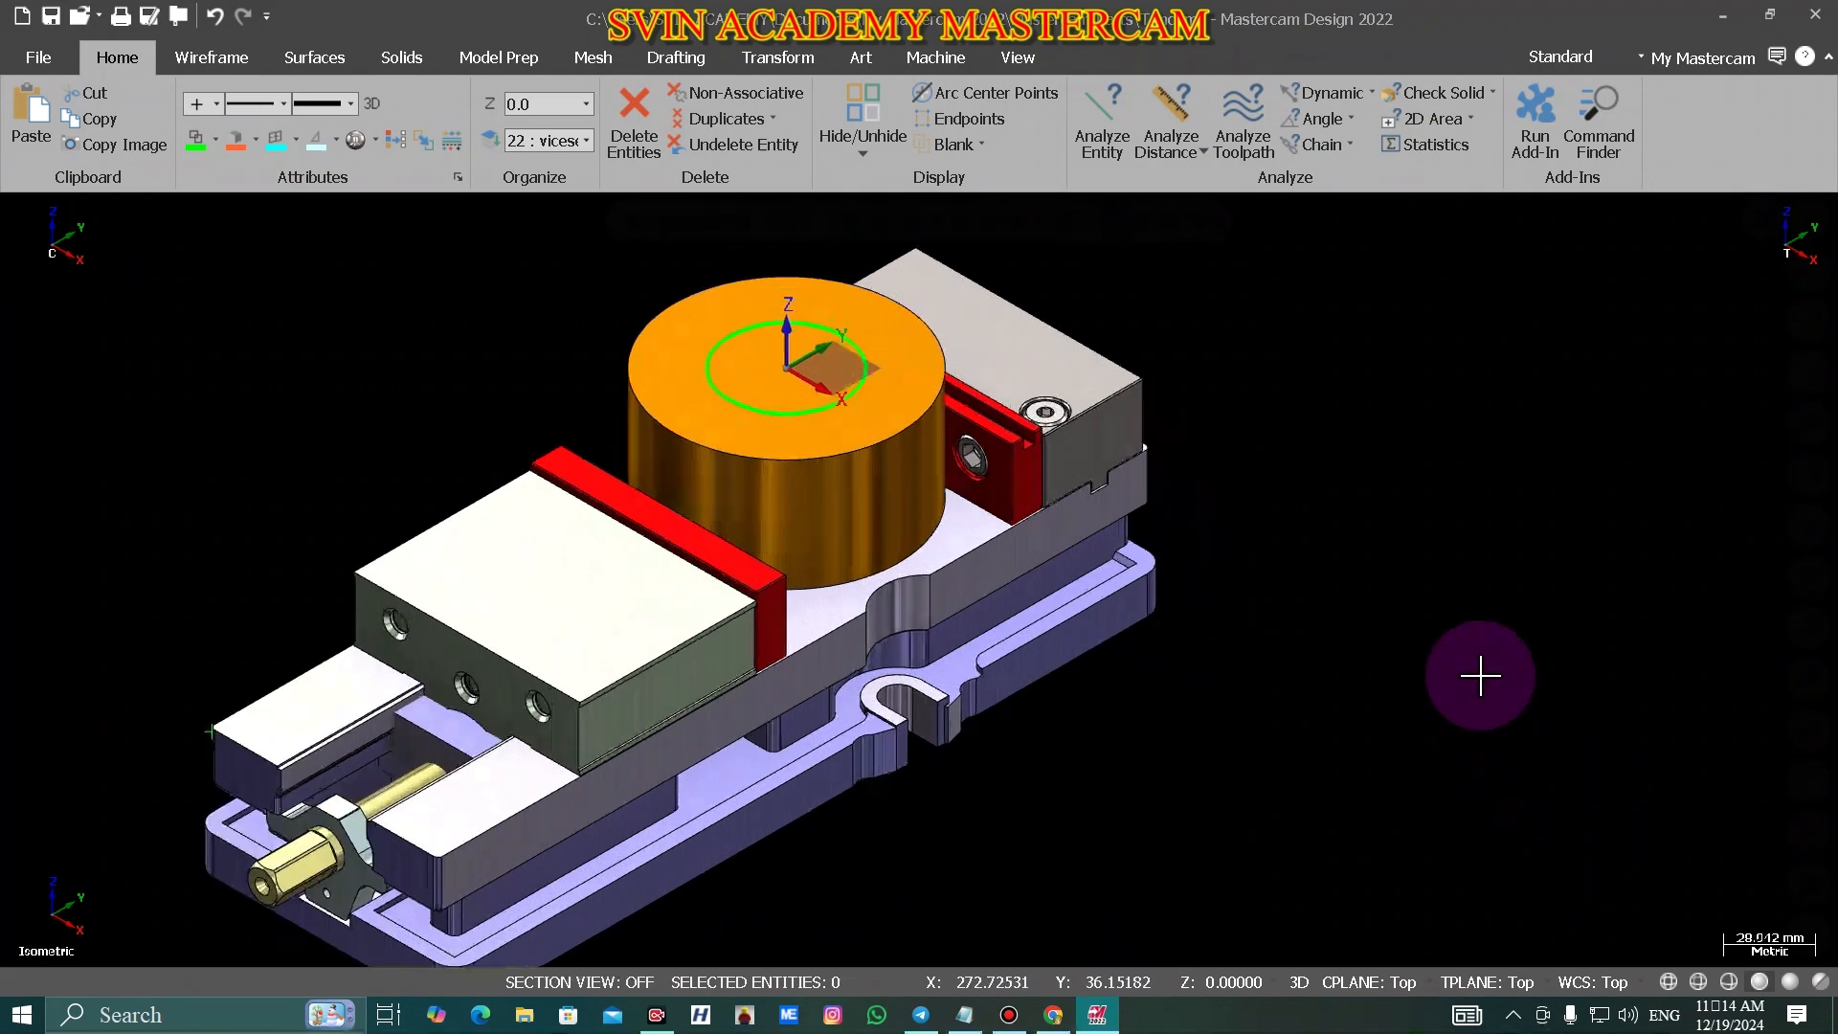
scroll(1478, 675, down, 2)
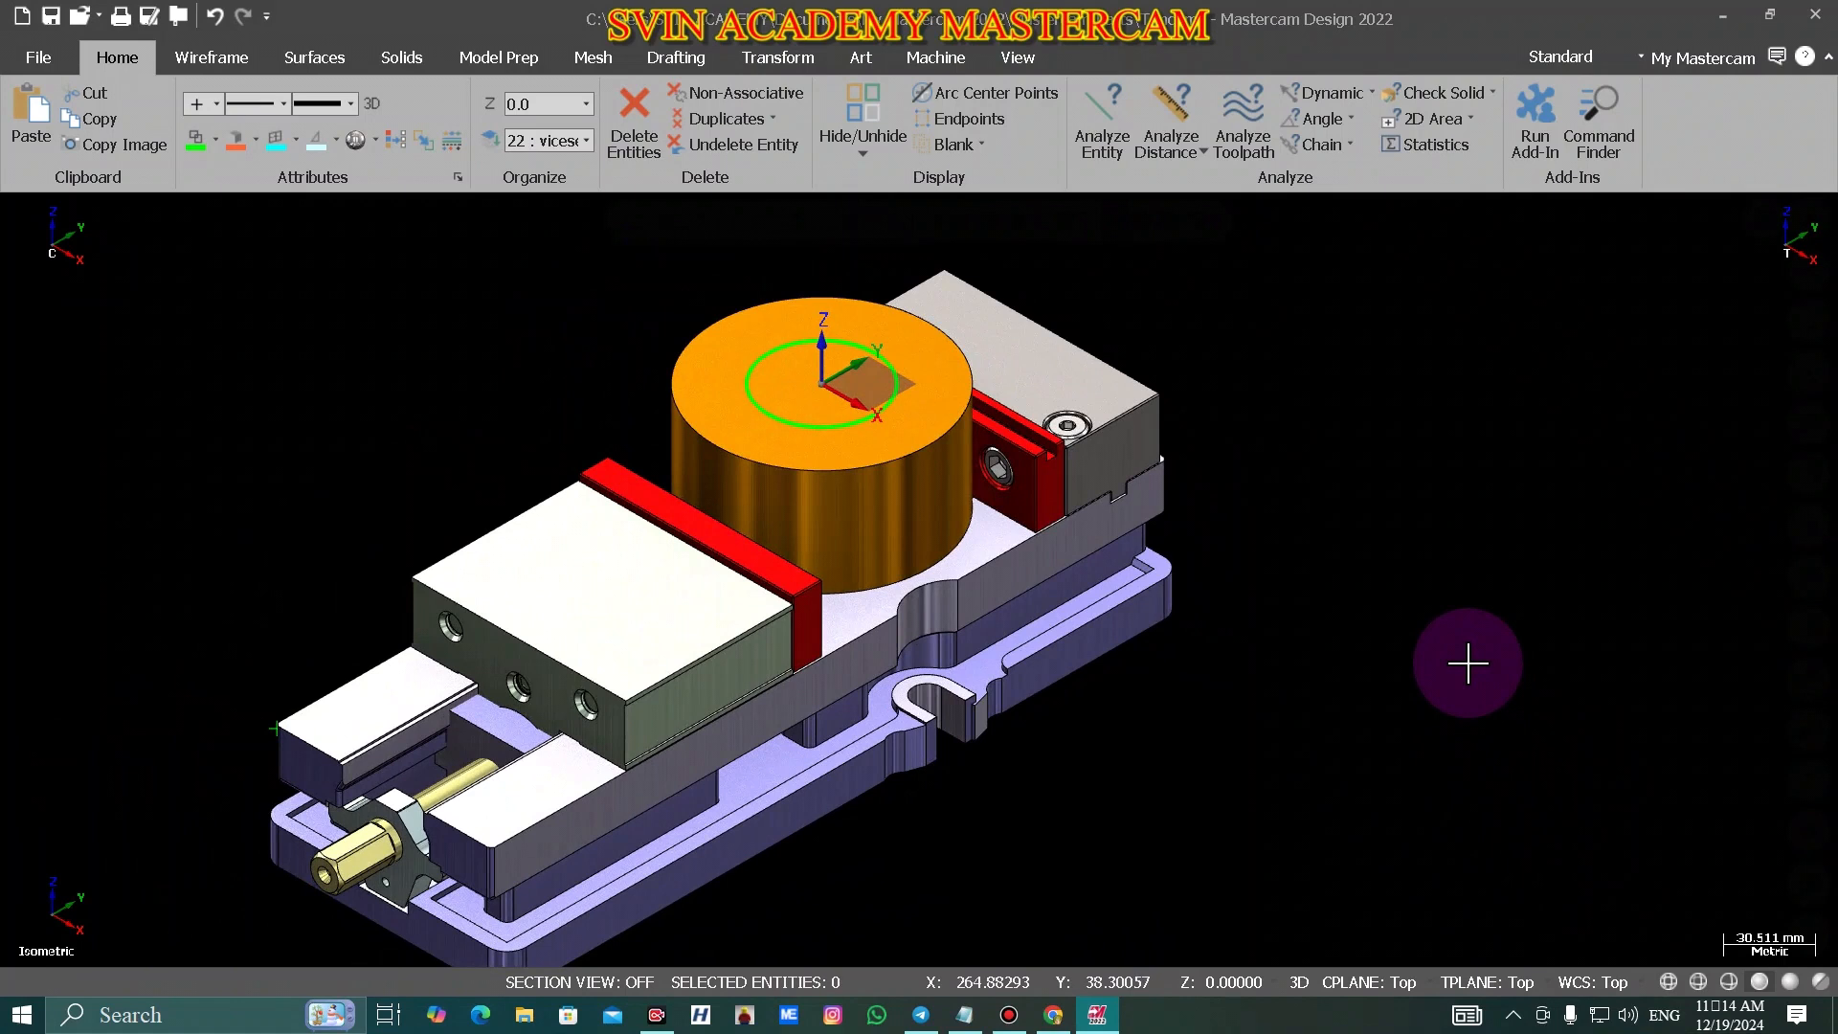
scroll(1497, 644, down, 2)
click(1020, 57)
click(888, 92)
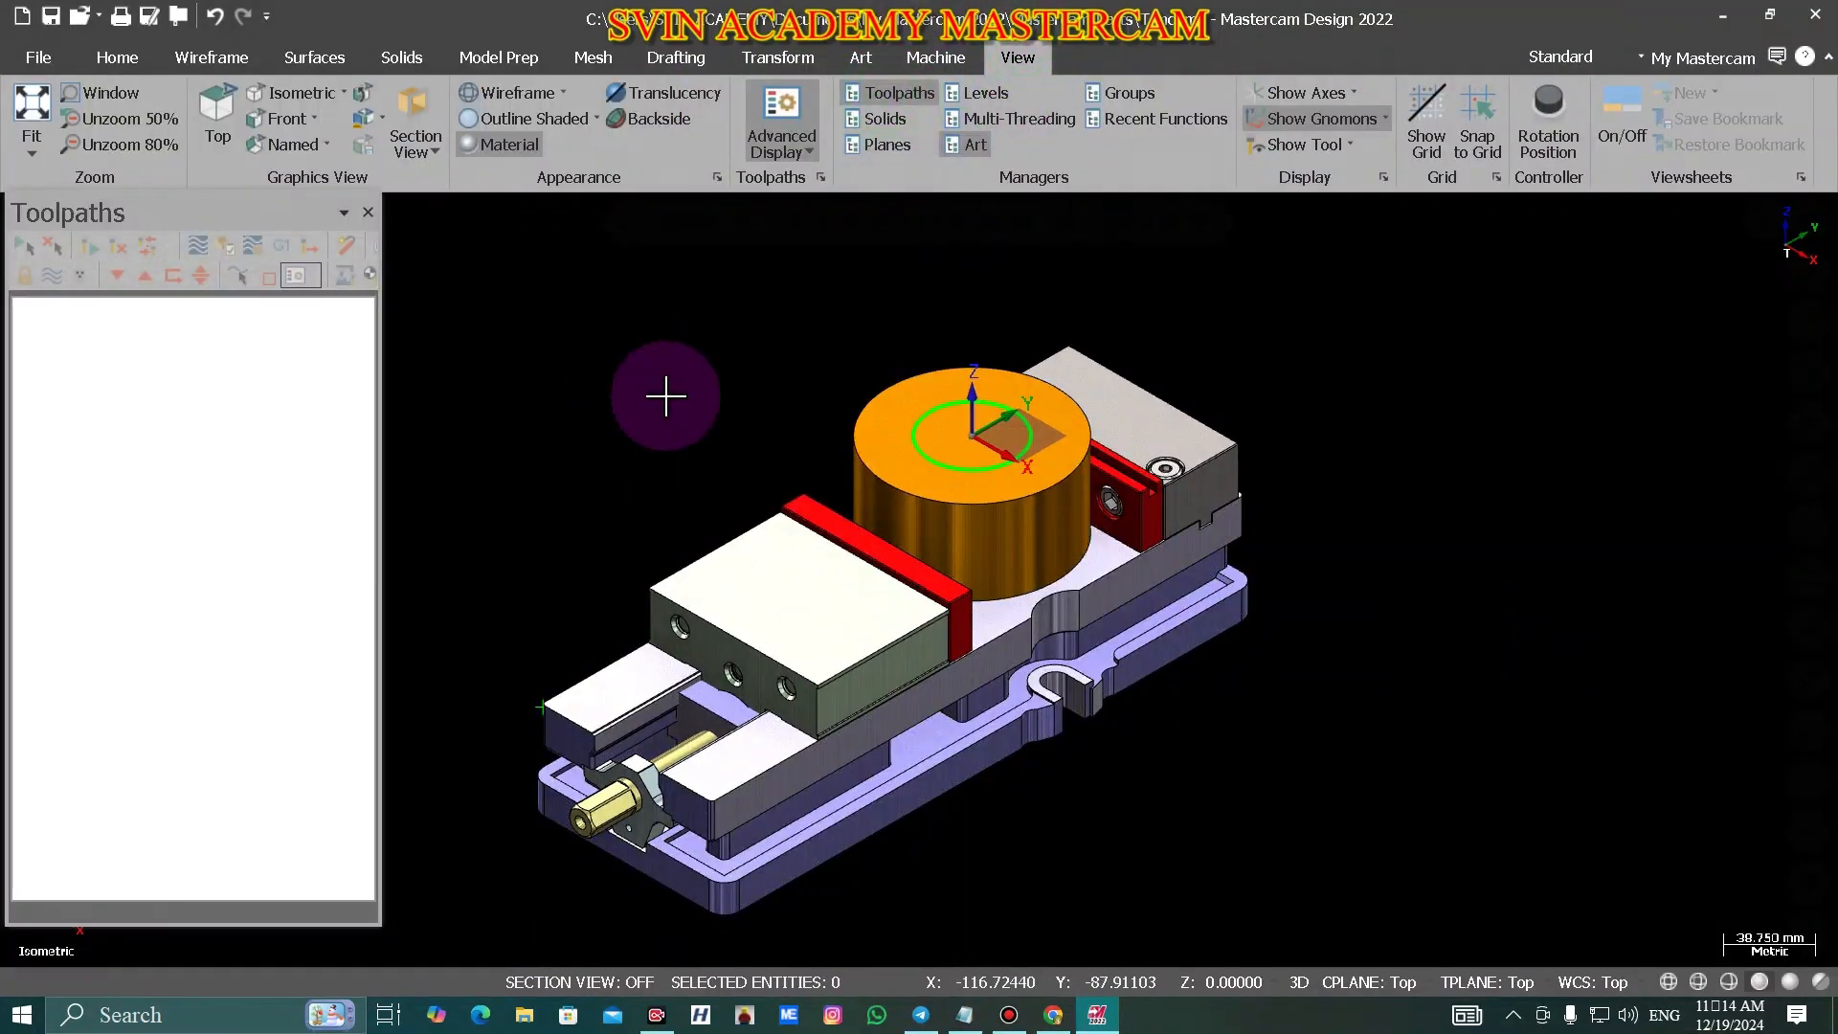
- Add a 3 - AXIS VMC mill machine group to the part
click(935, 58)
click(32, 143)
click(90, 212)
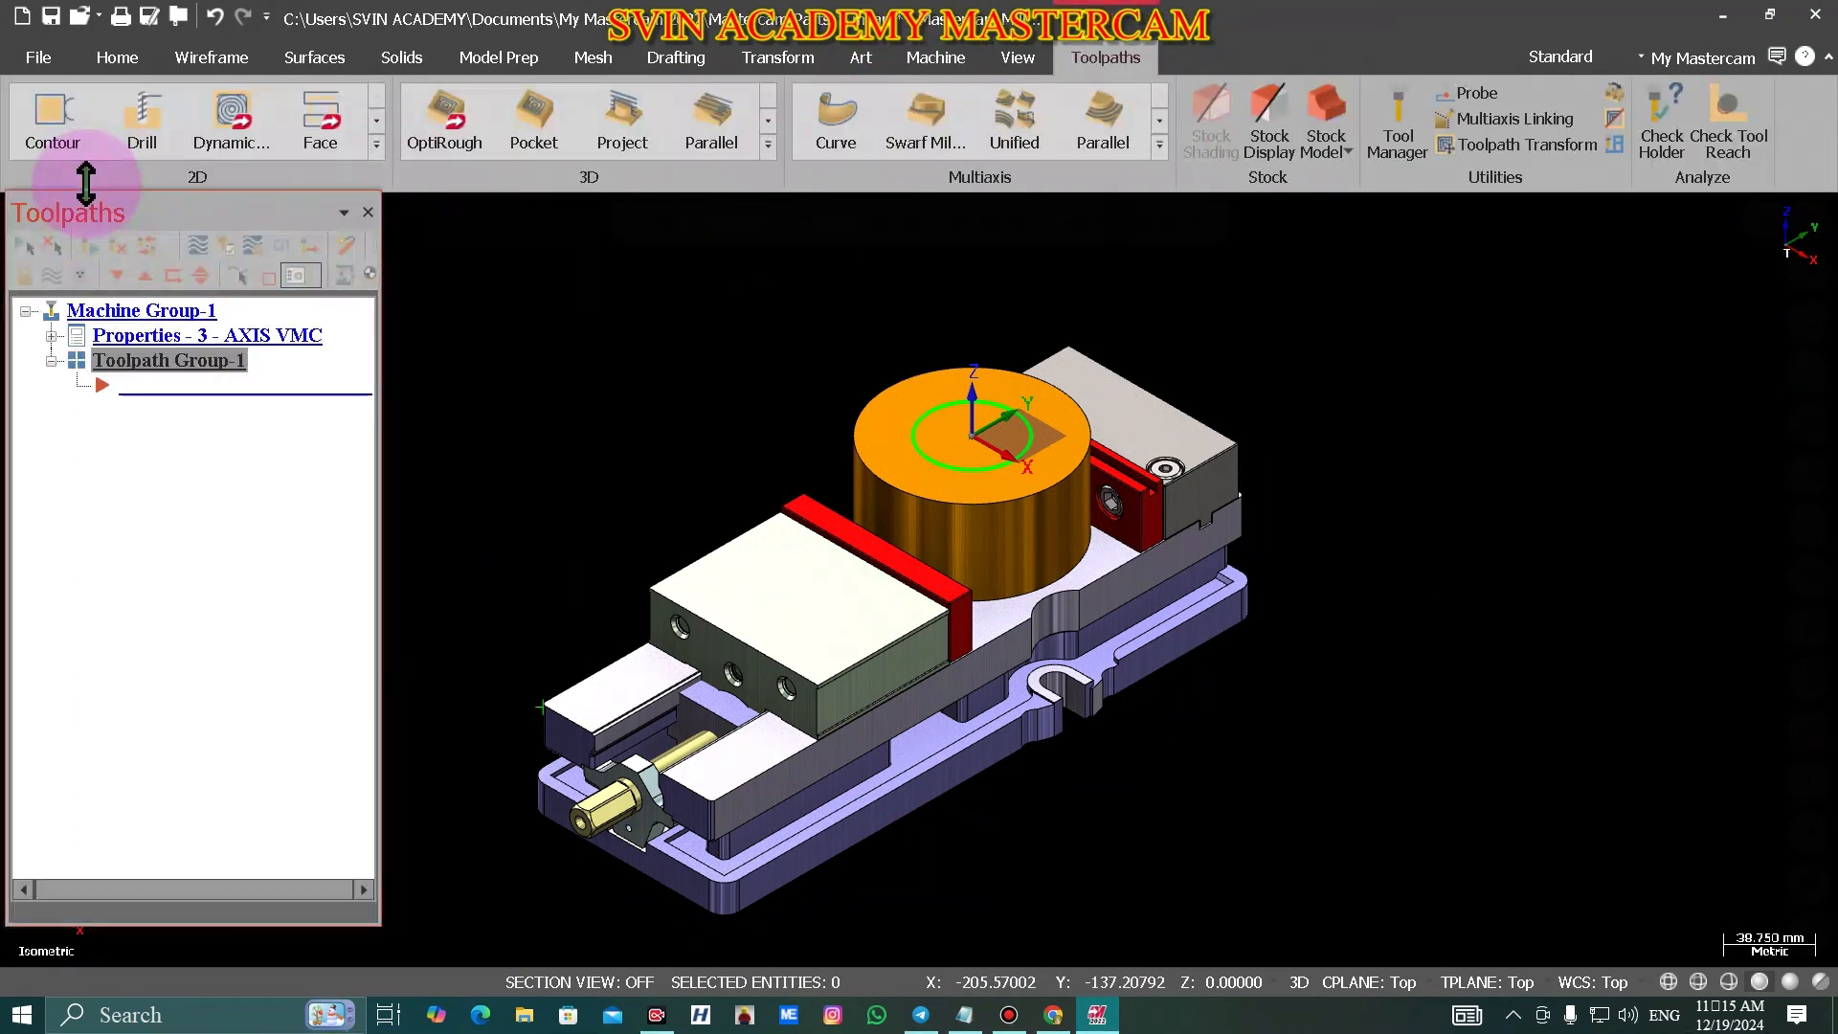
- Set the default program number to 1 in the machine group's tool settings
click(50, 336)
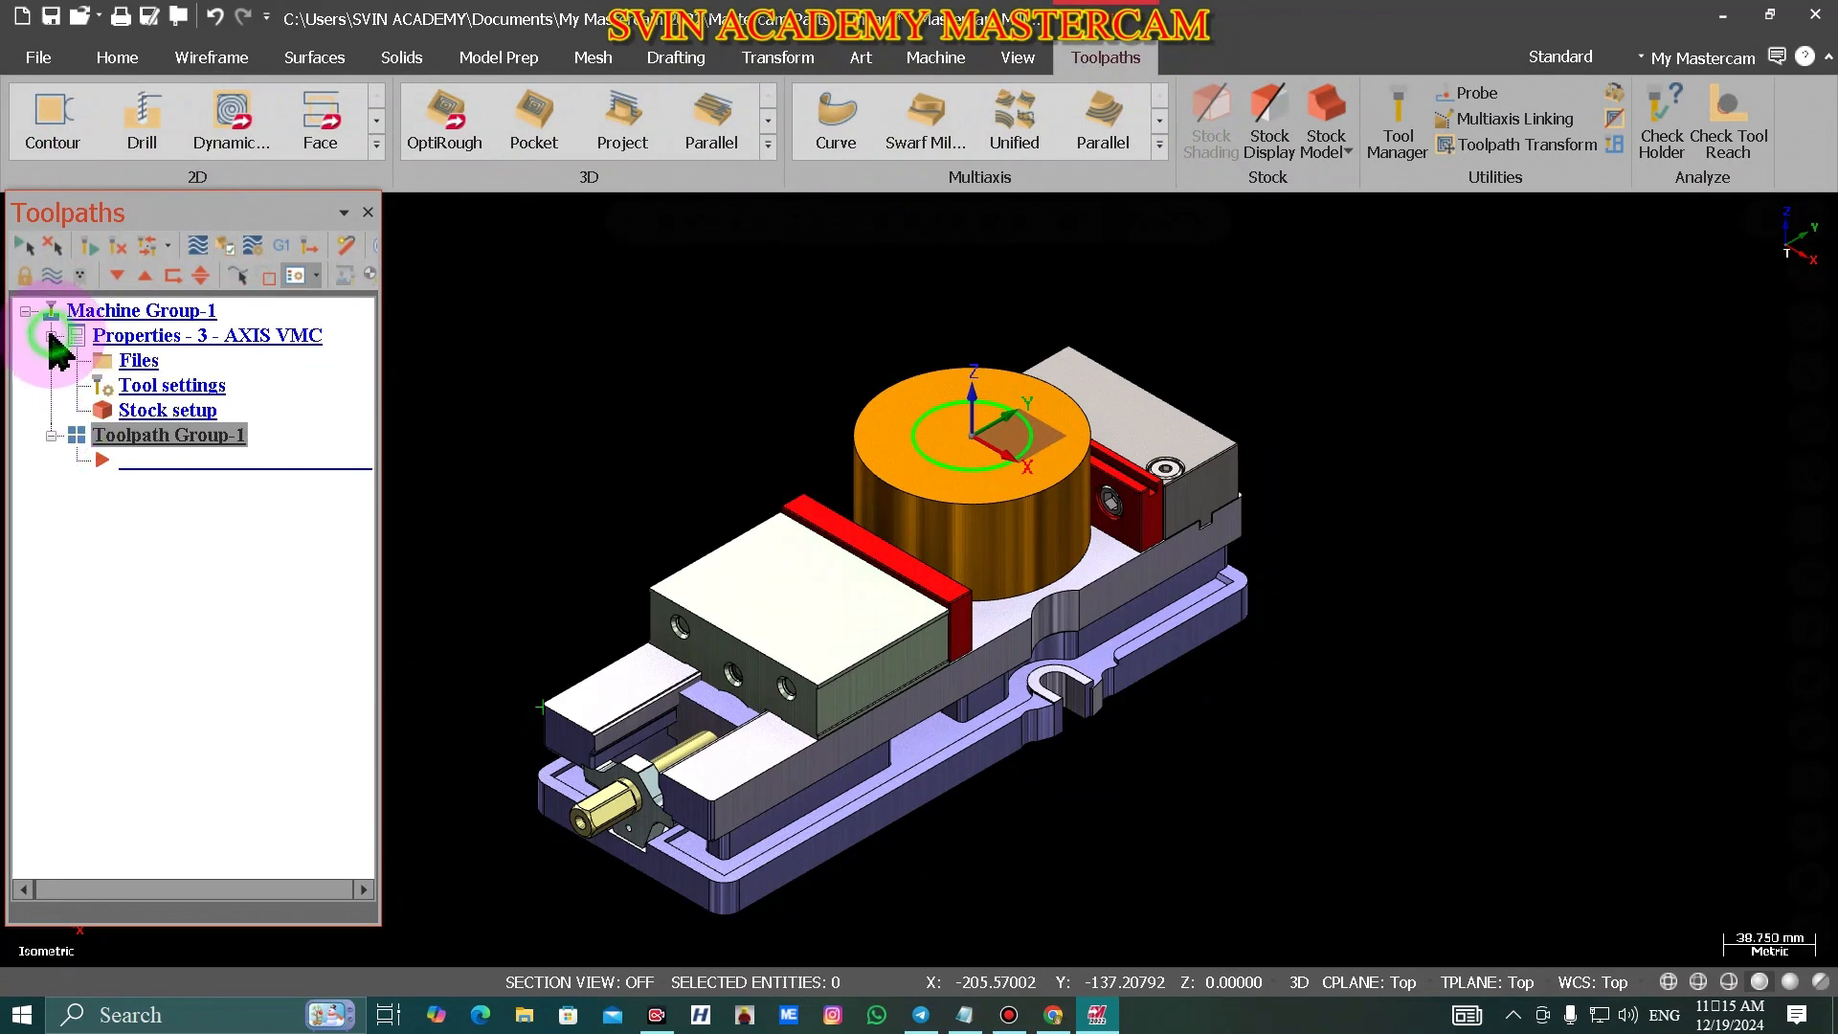
click(155, 391)
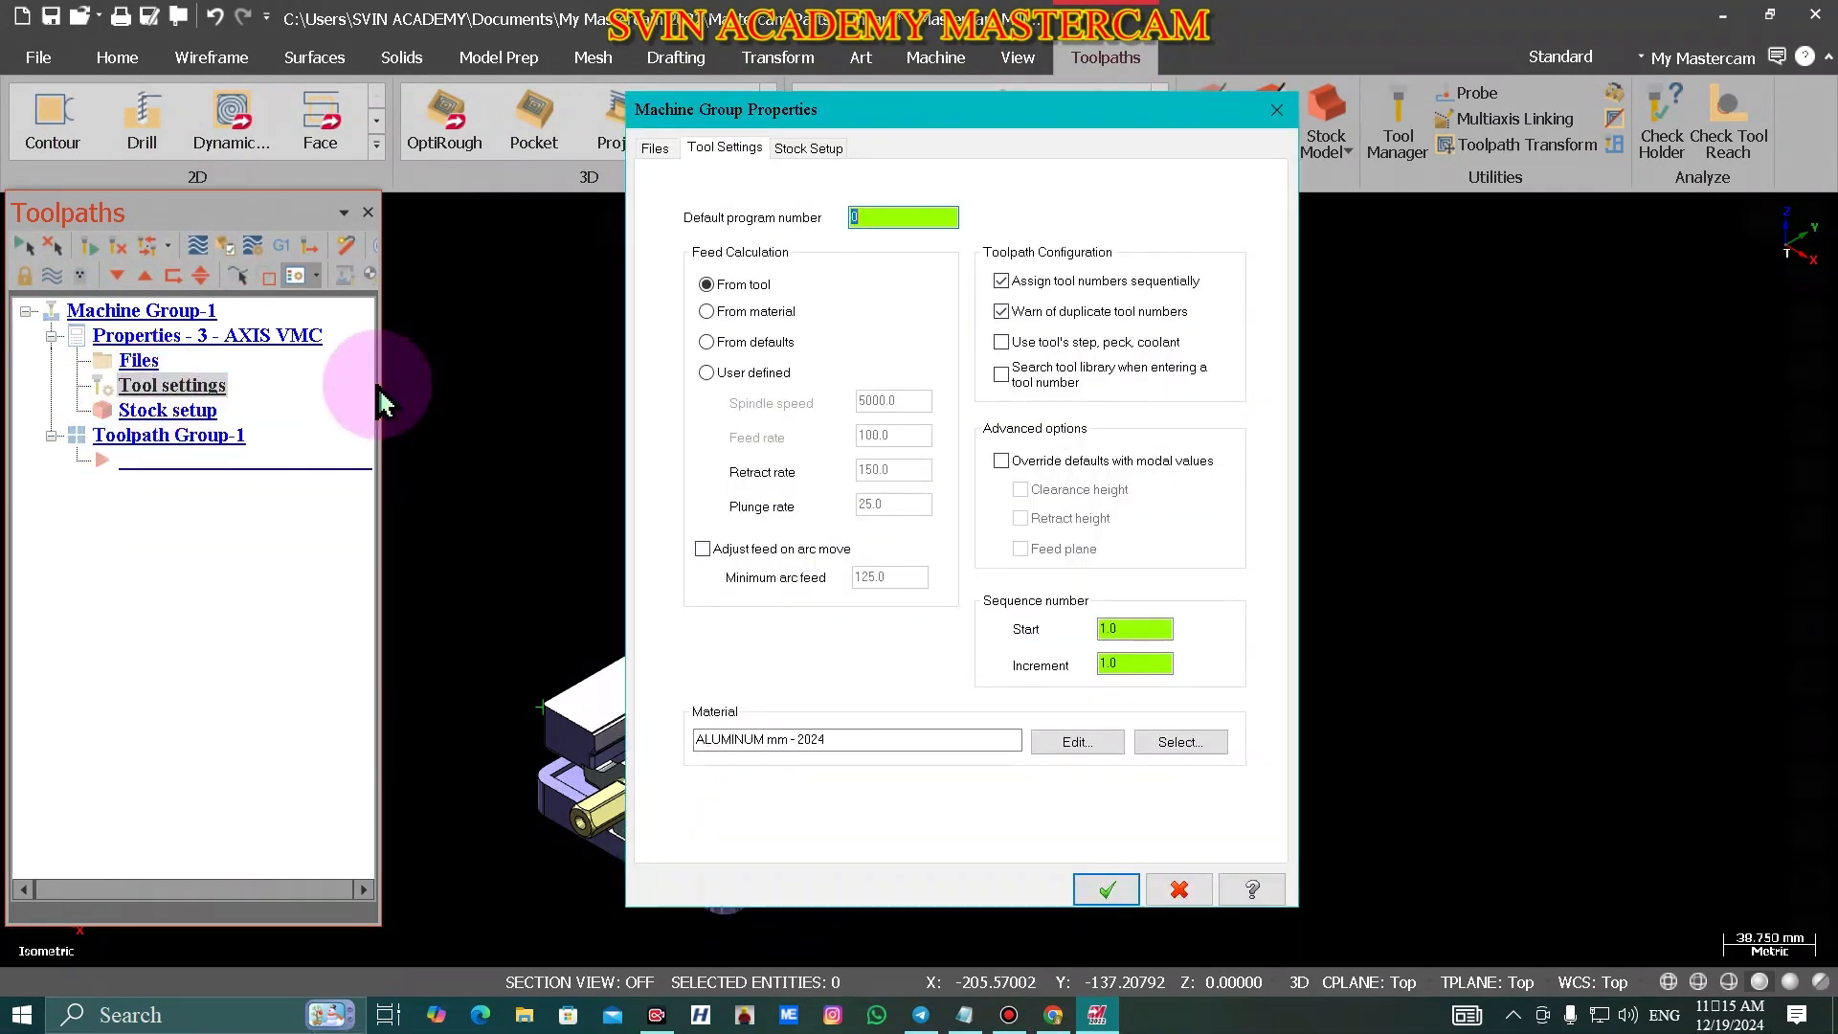
text(1)
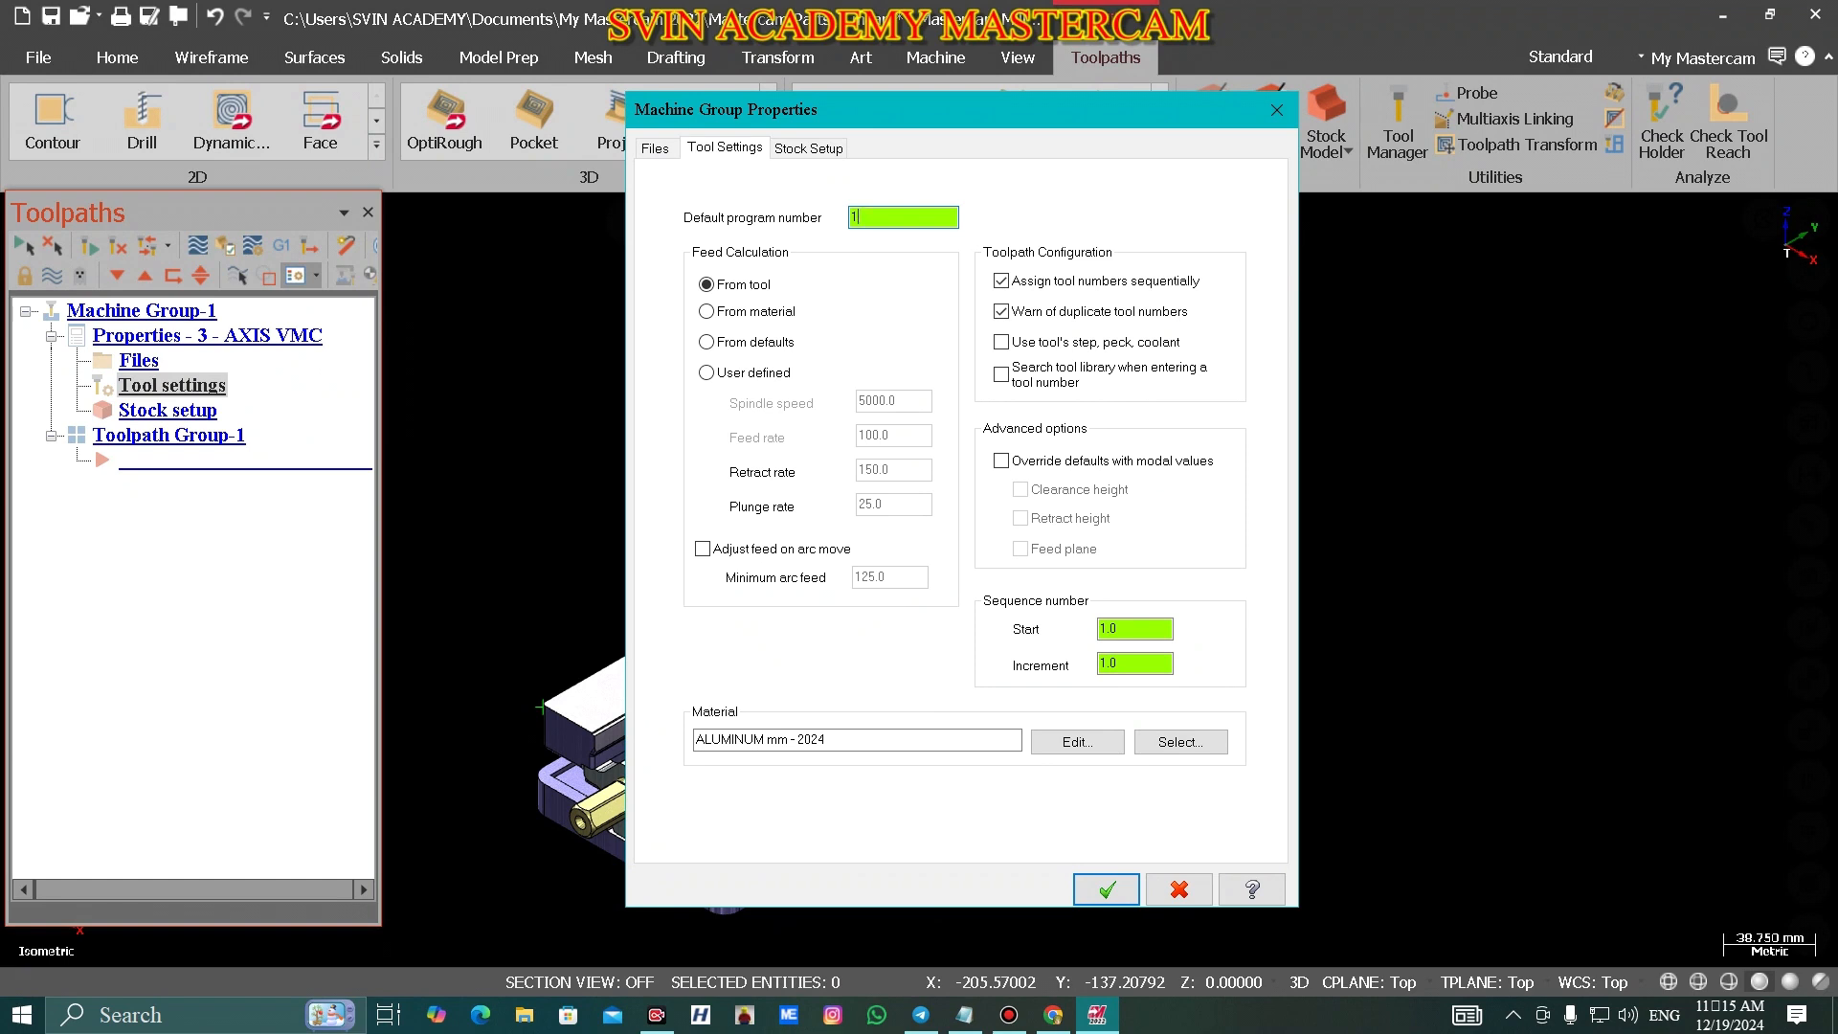
- Define a cylindrical stock along the Z axis from a bounding box around the round orange workpiece in the vise
click(797, 153)
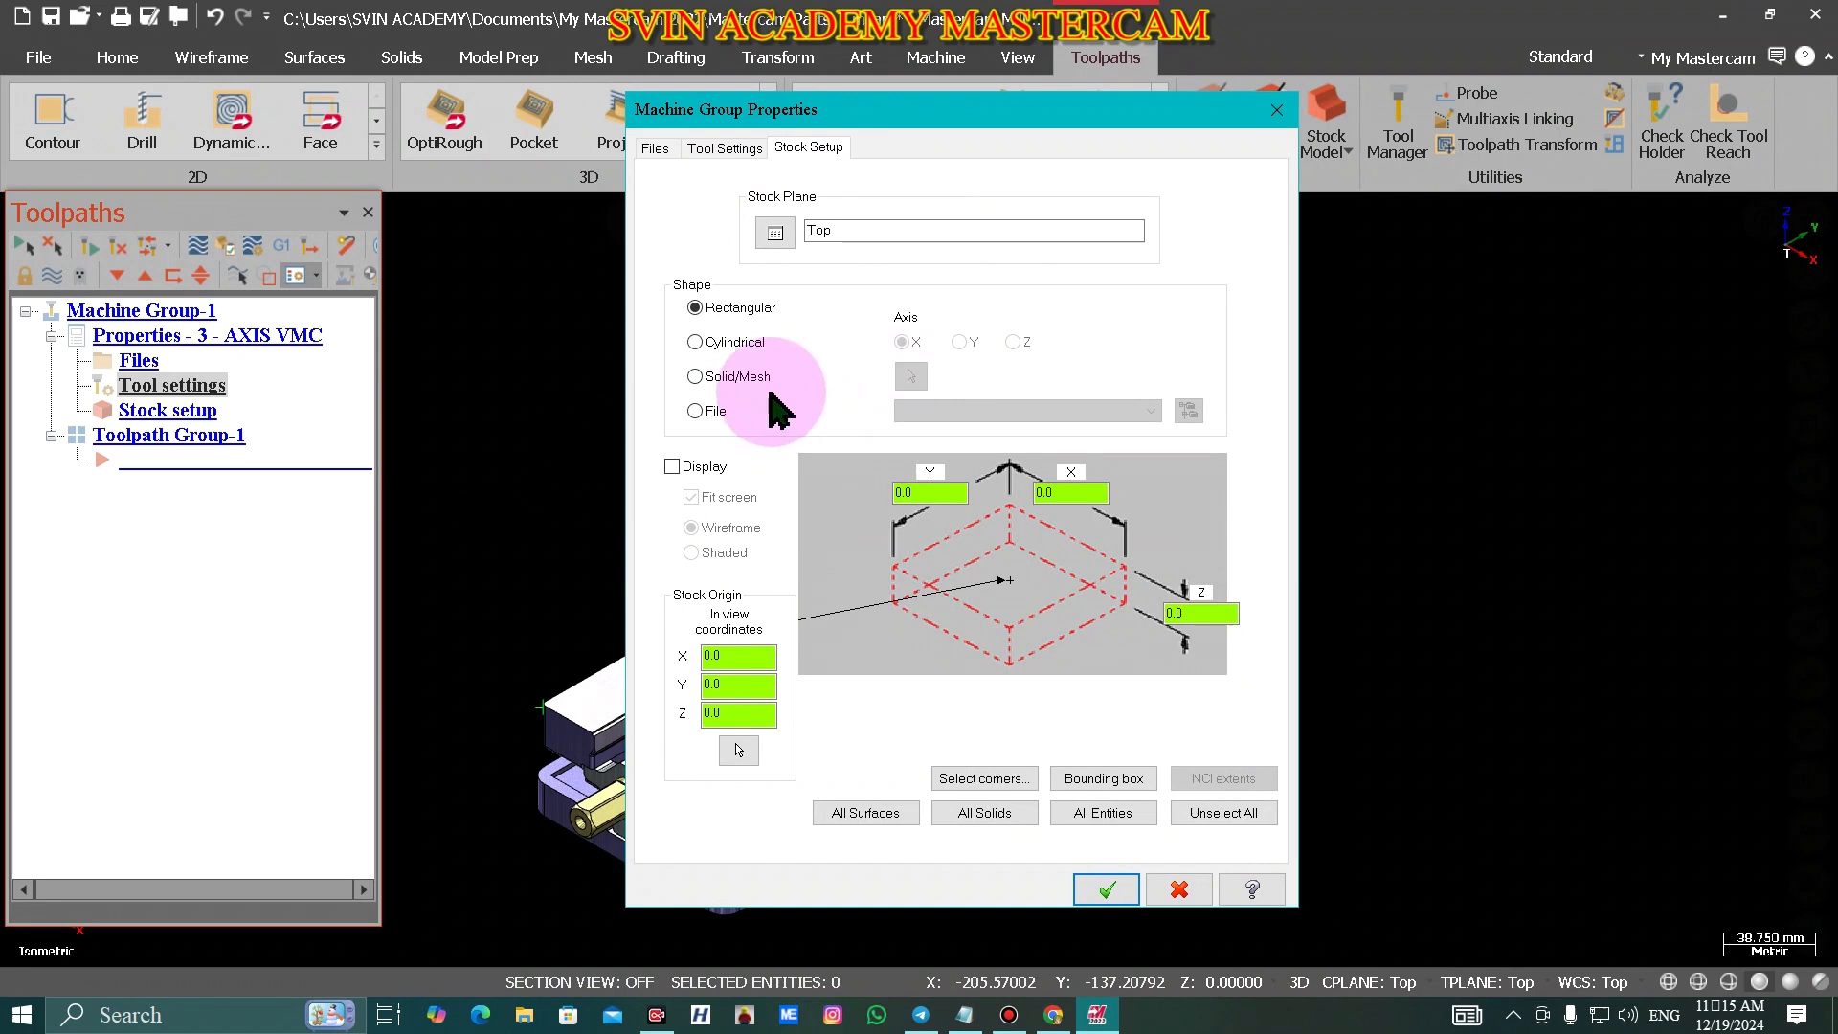
click(727, 345)
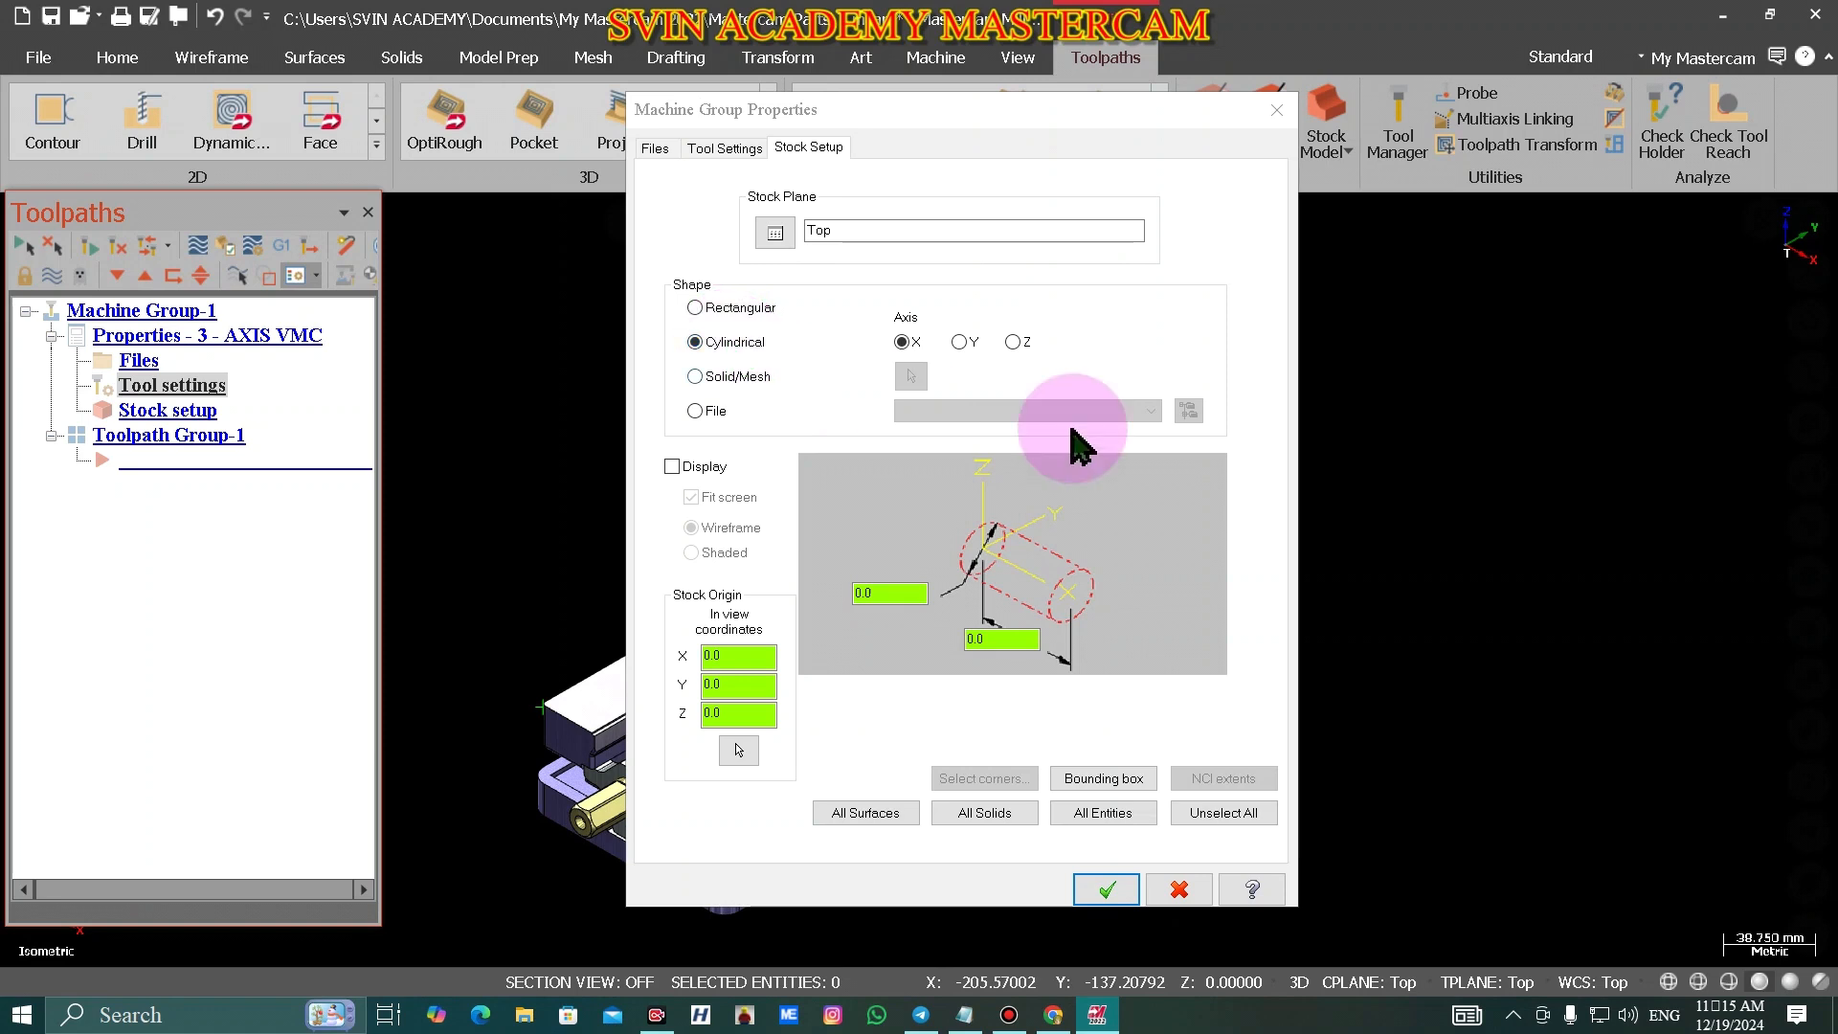
click(1015, 344)
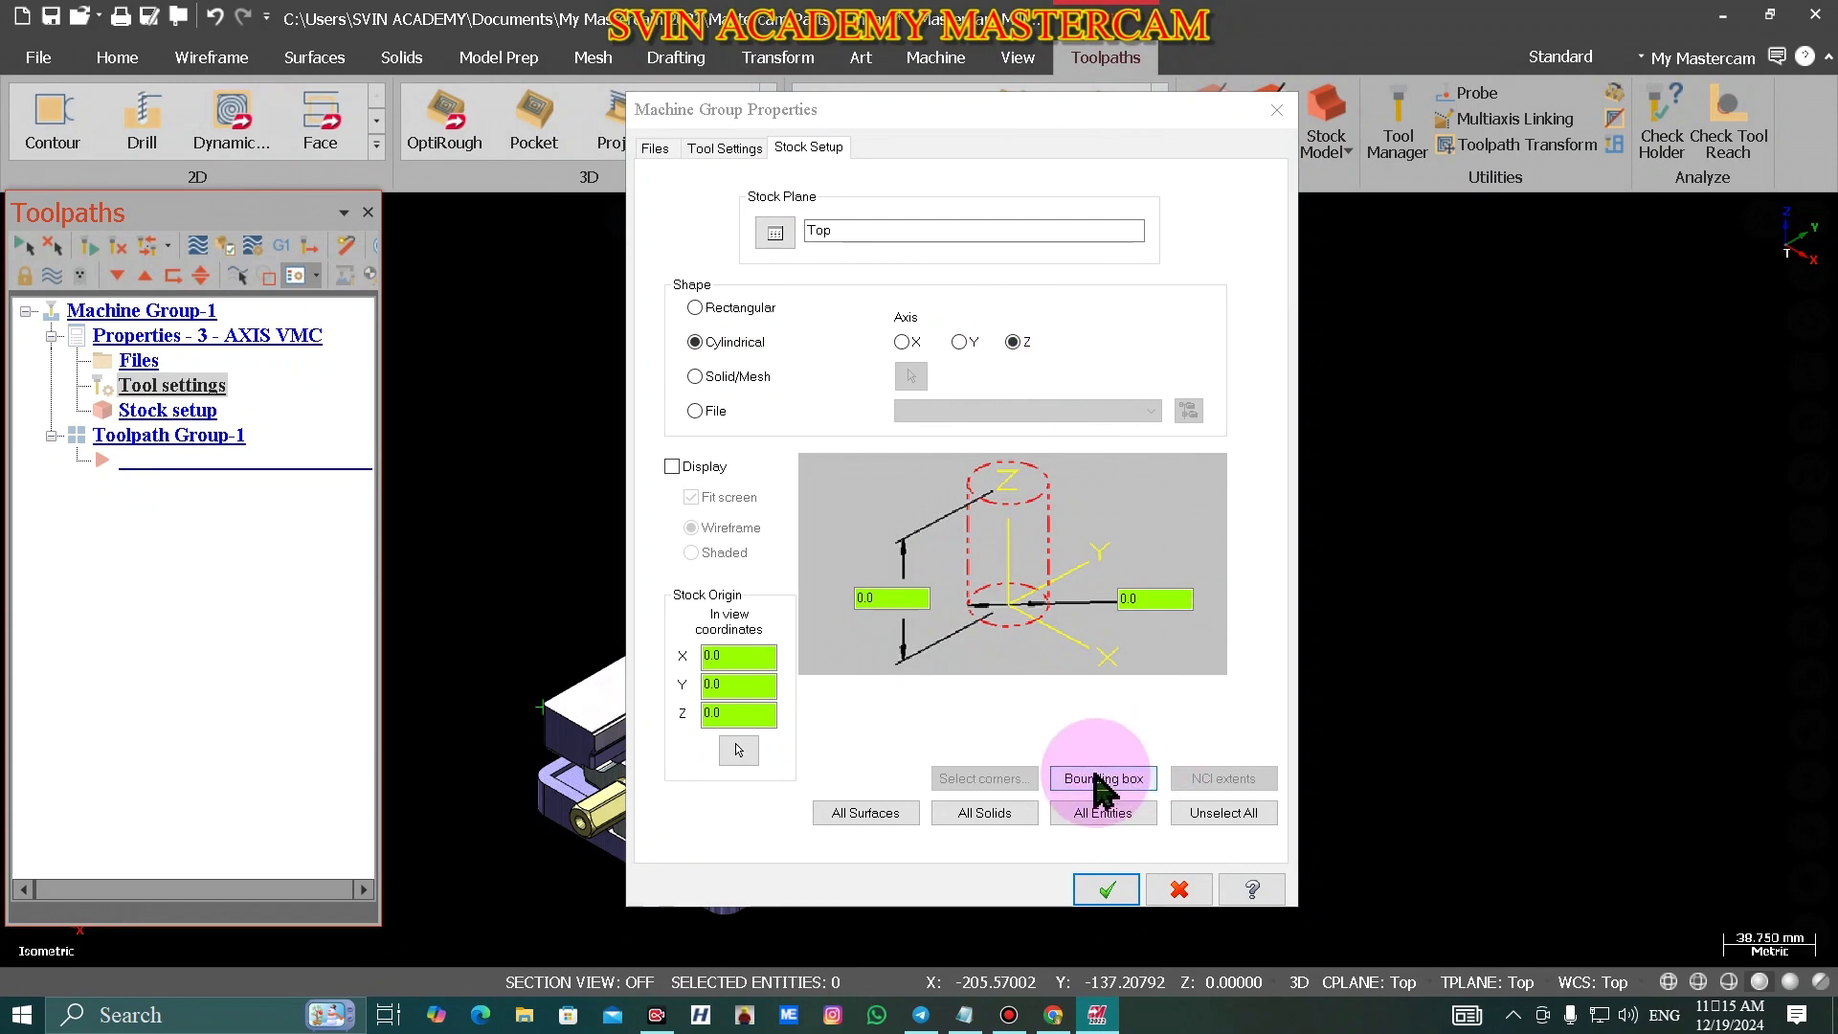
click(1103, 778)
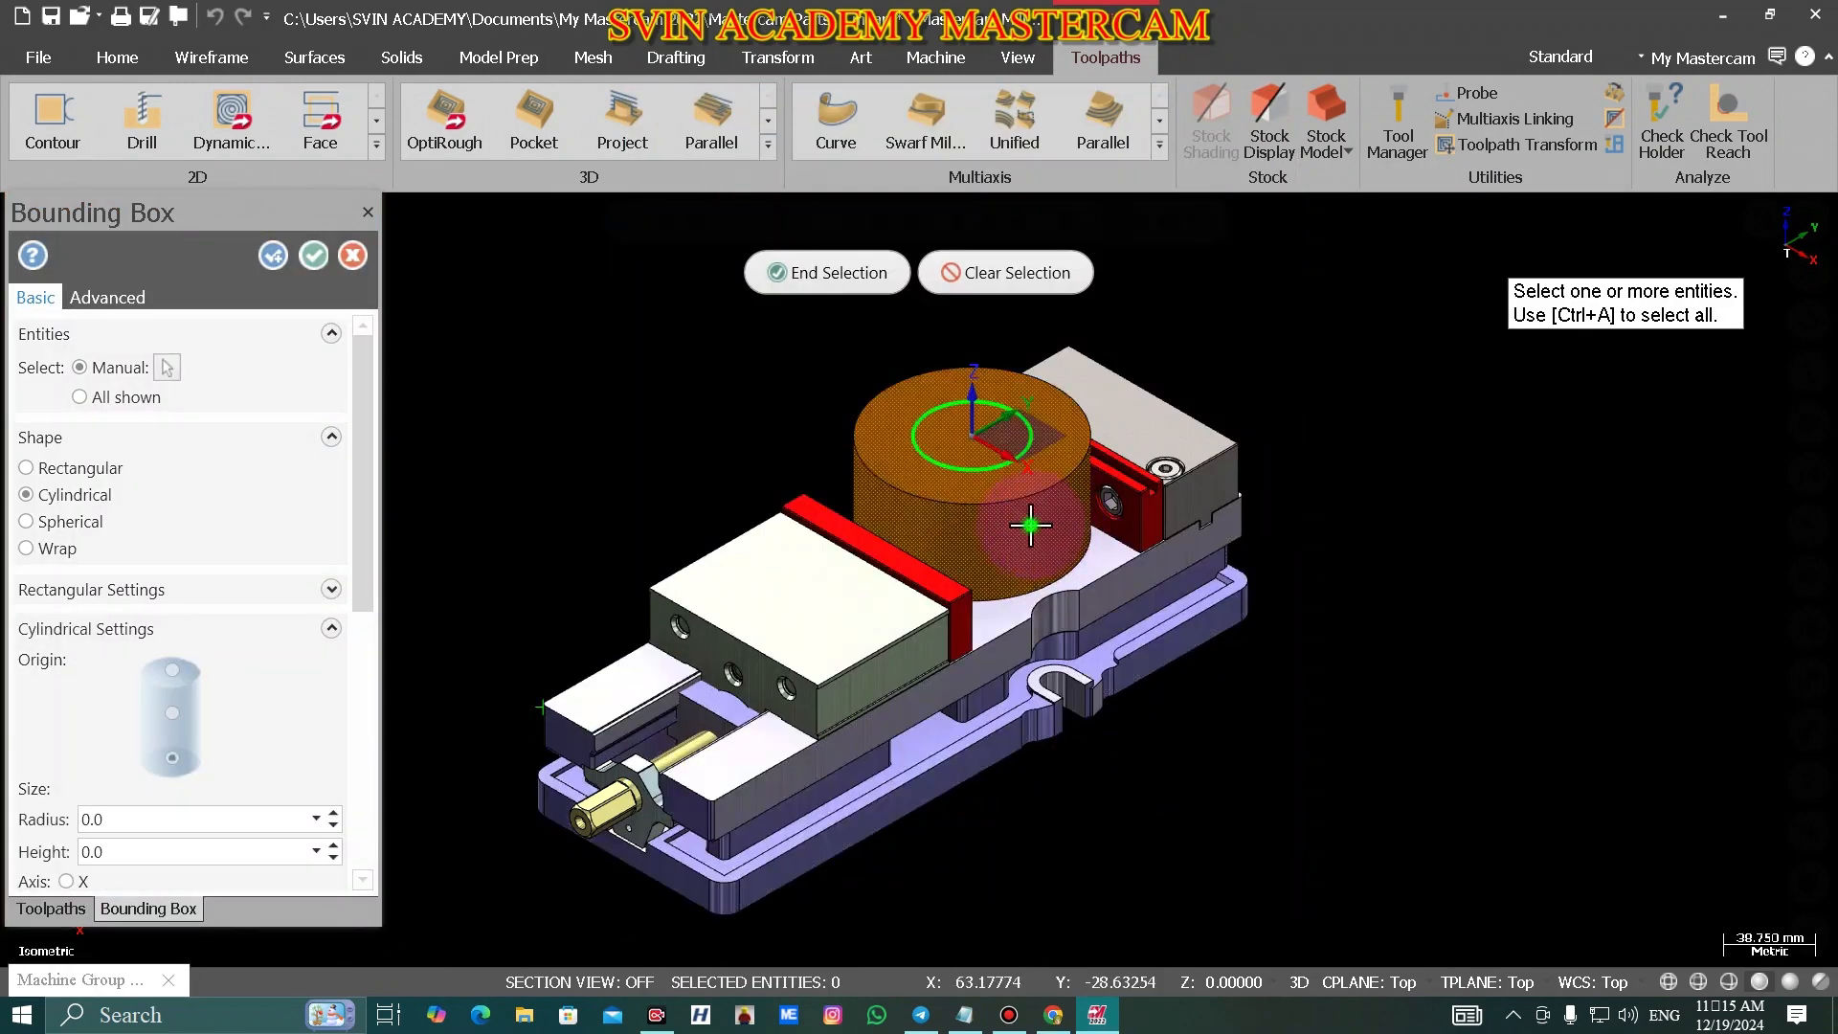
click(1026, 526)
click(878, 279)
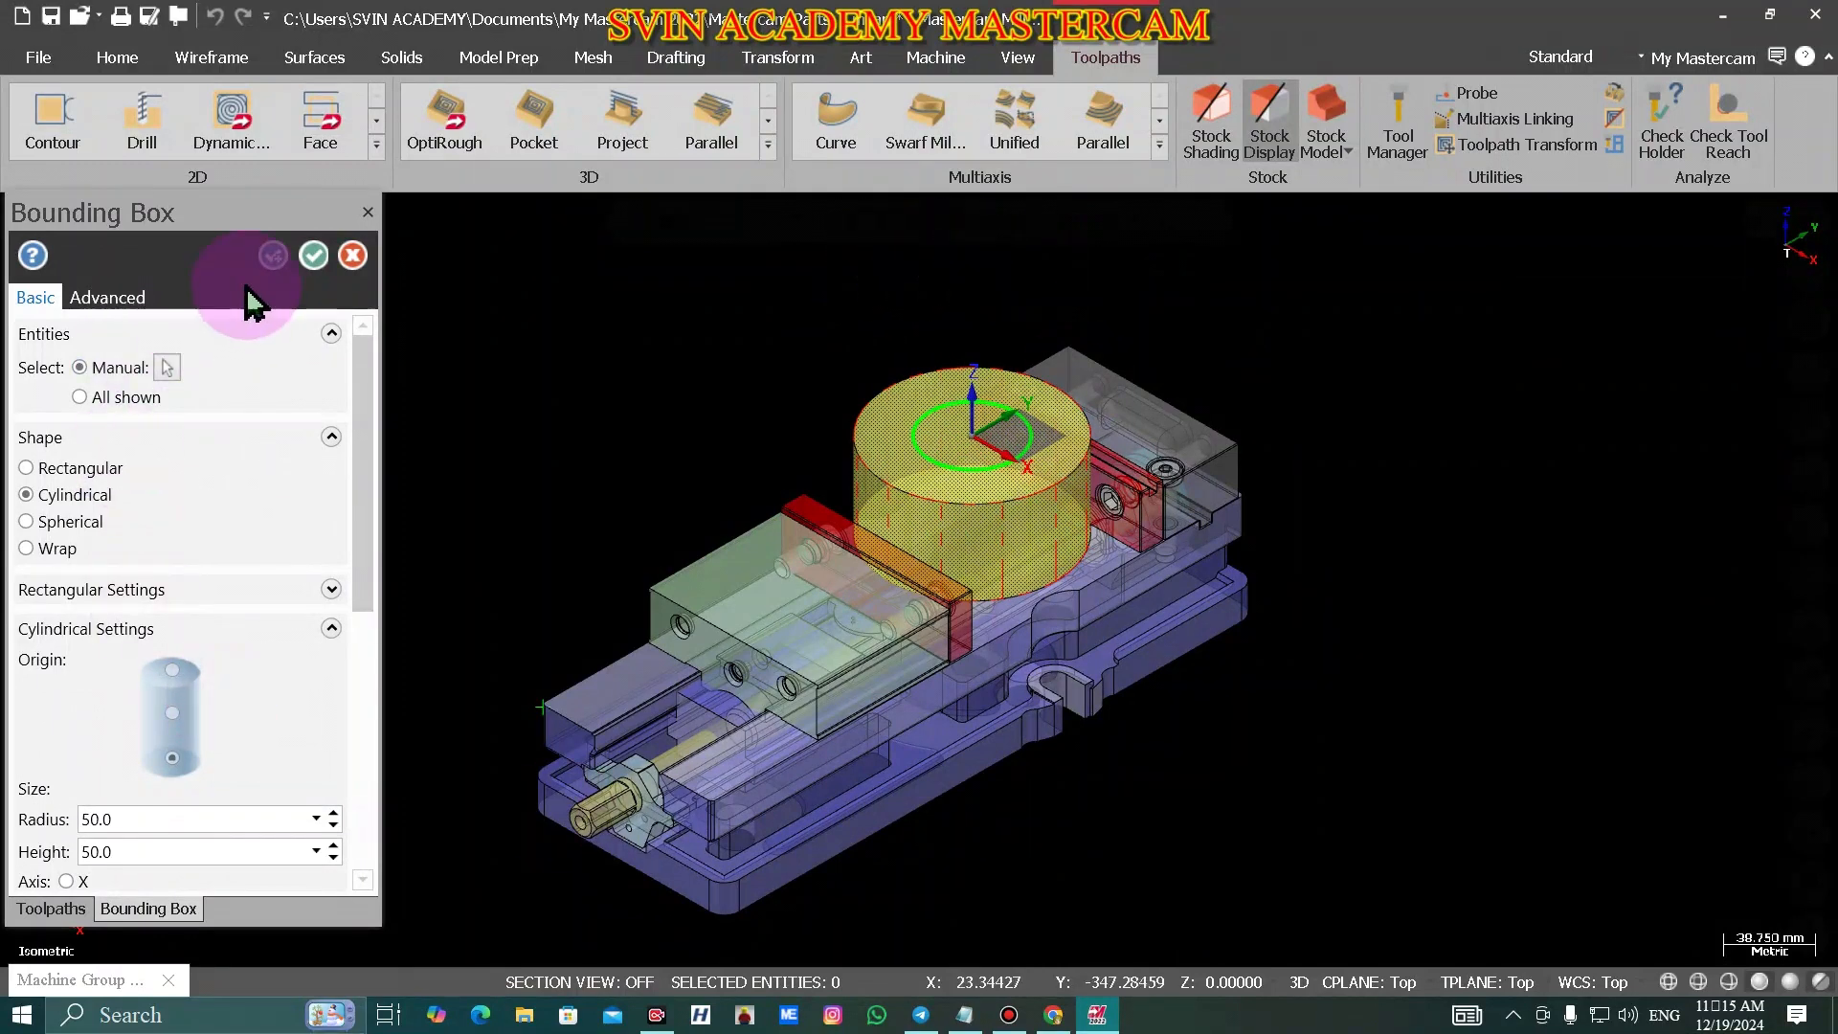
click(313, 257)
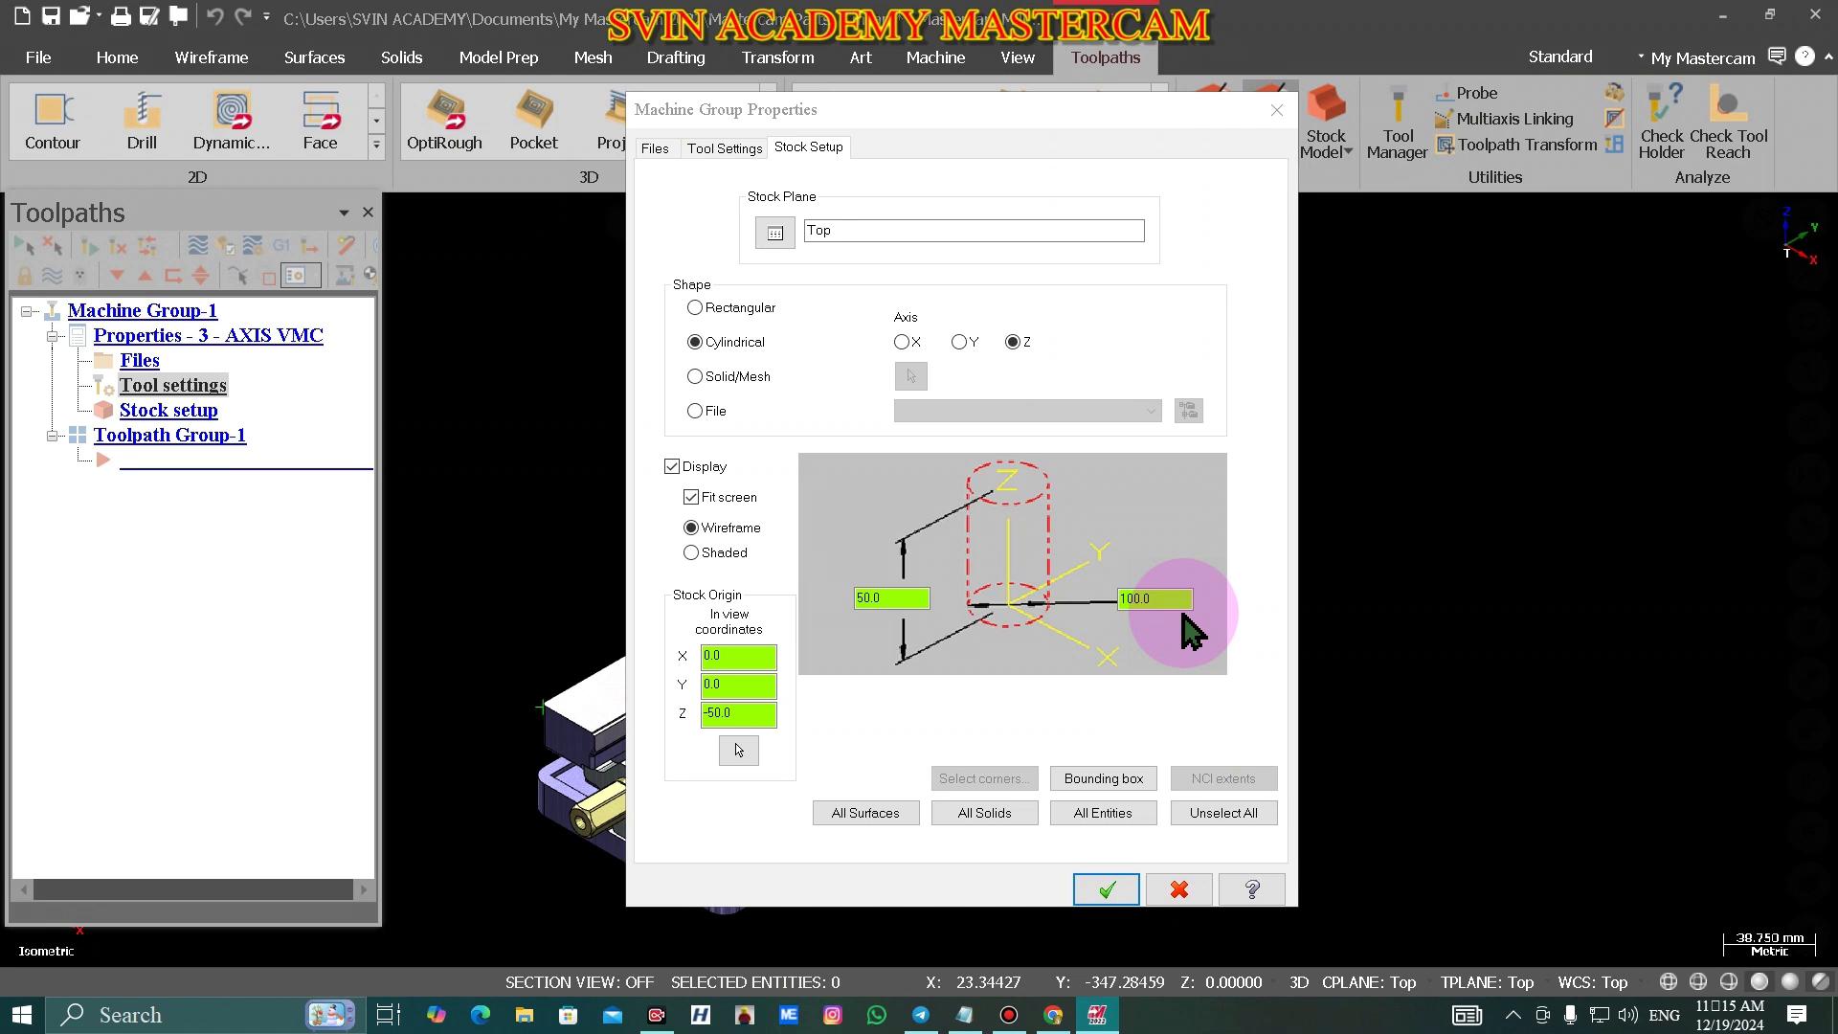
- Accept the stock setup with a shaded display, and turn off stock shading in the graphics view
click(691, 552)
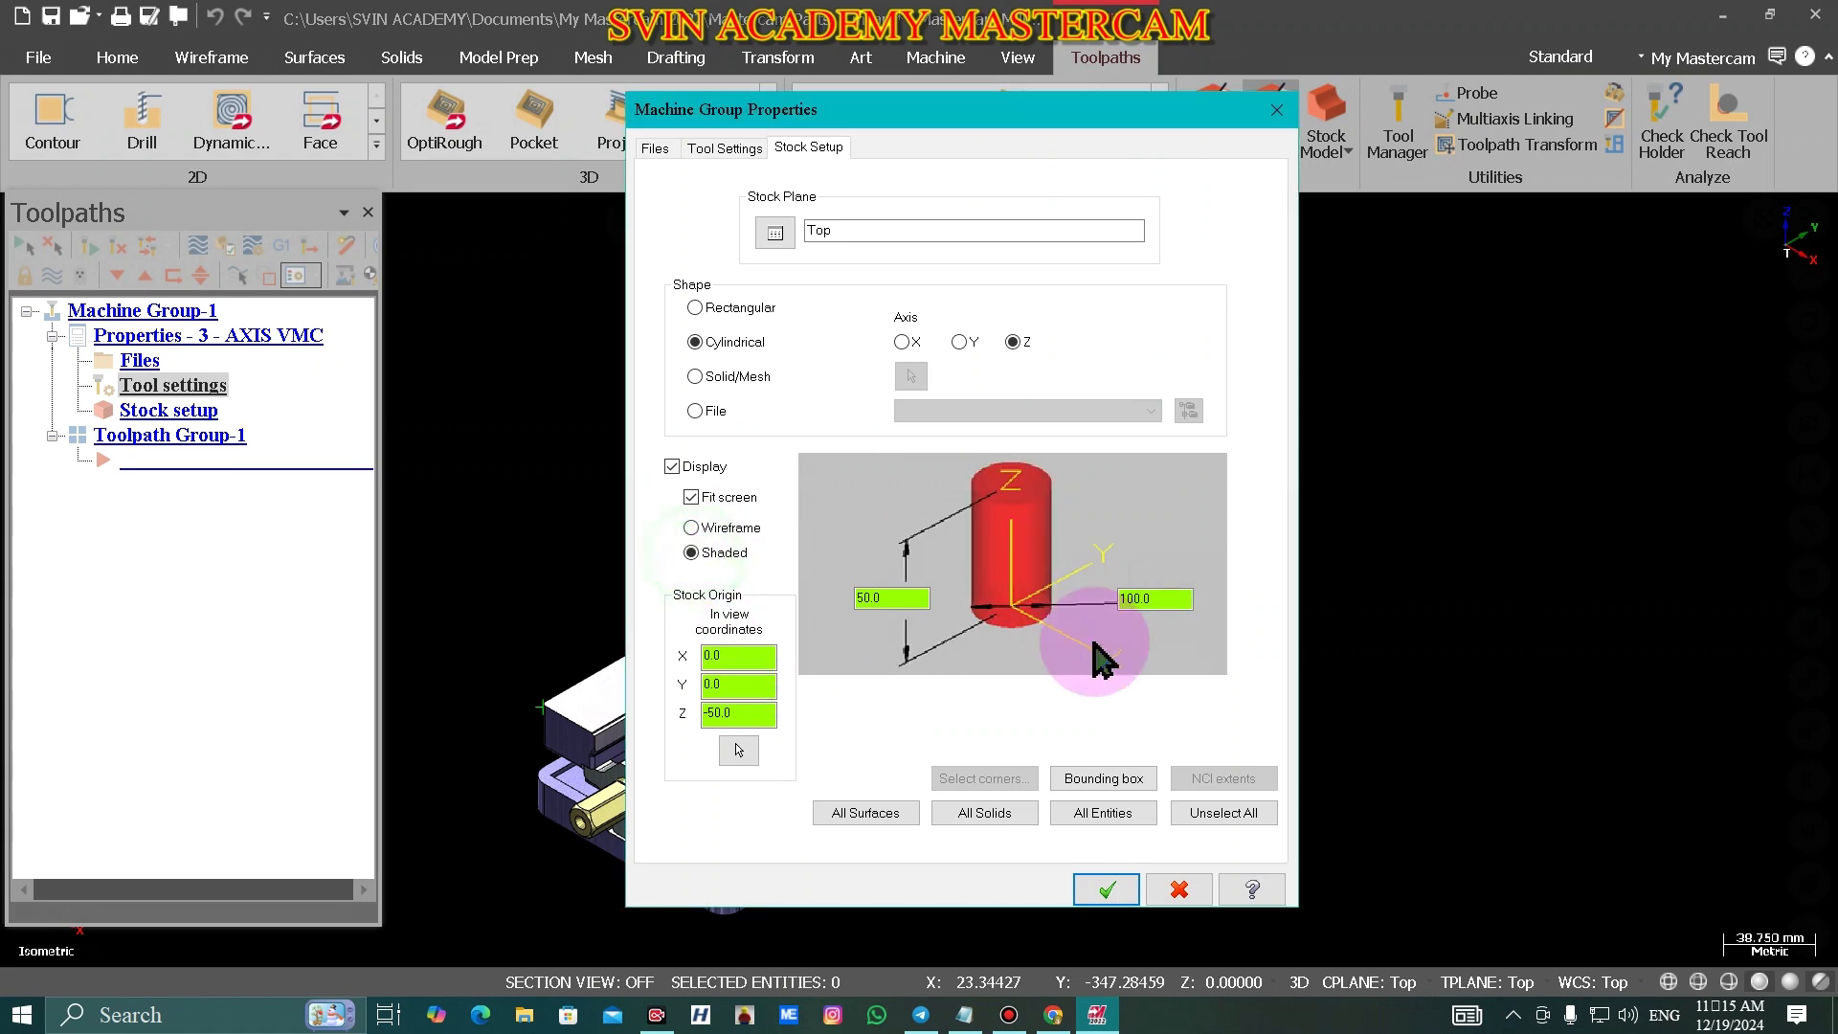
click(1106, 889)
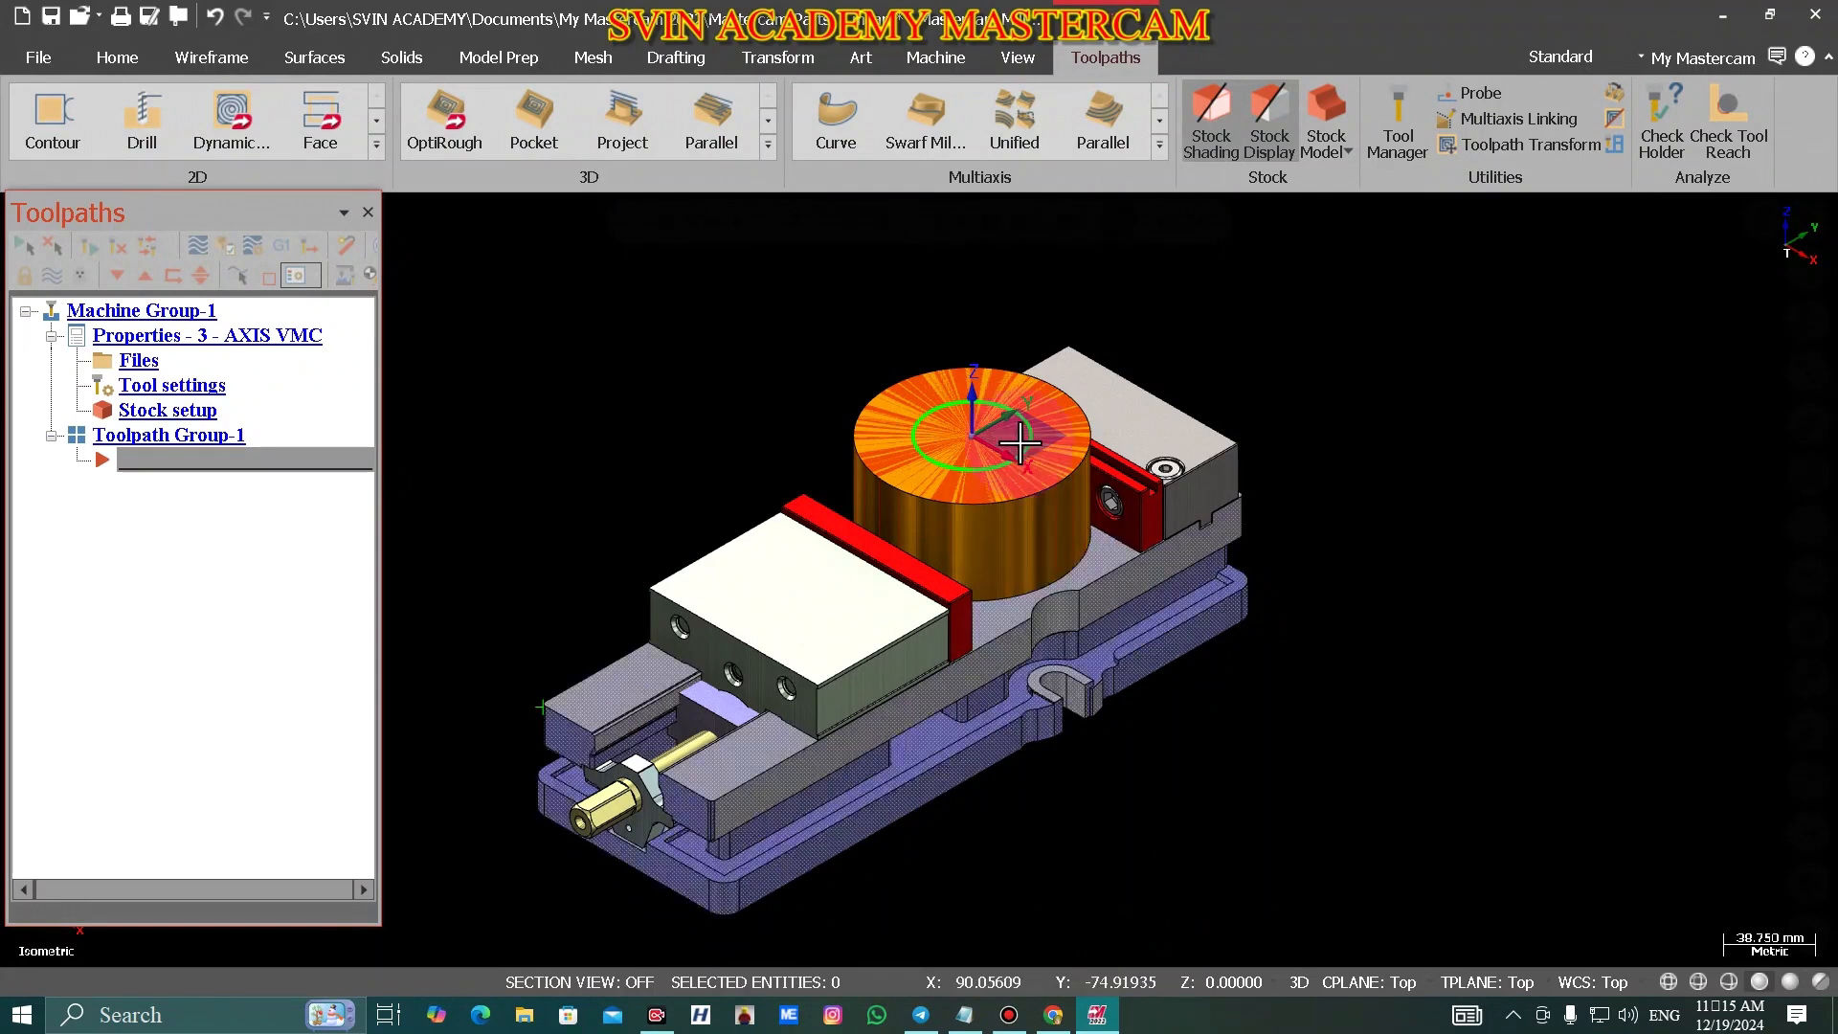
click(1209, 139)
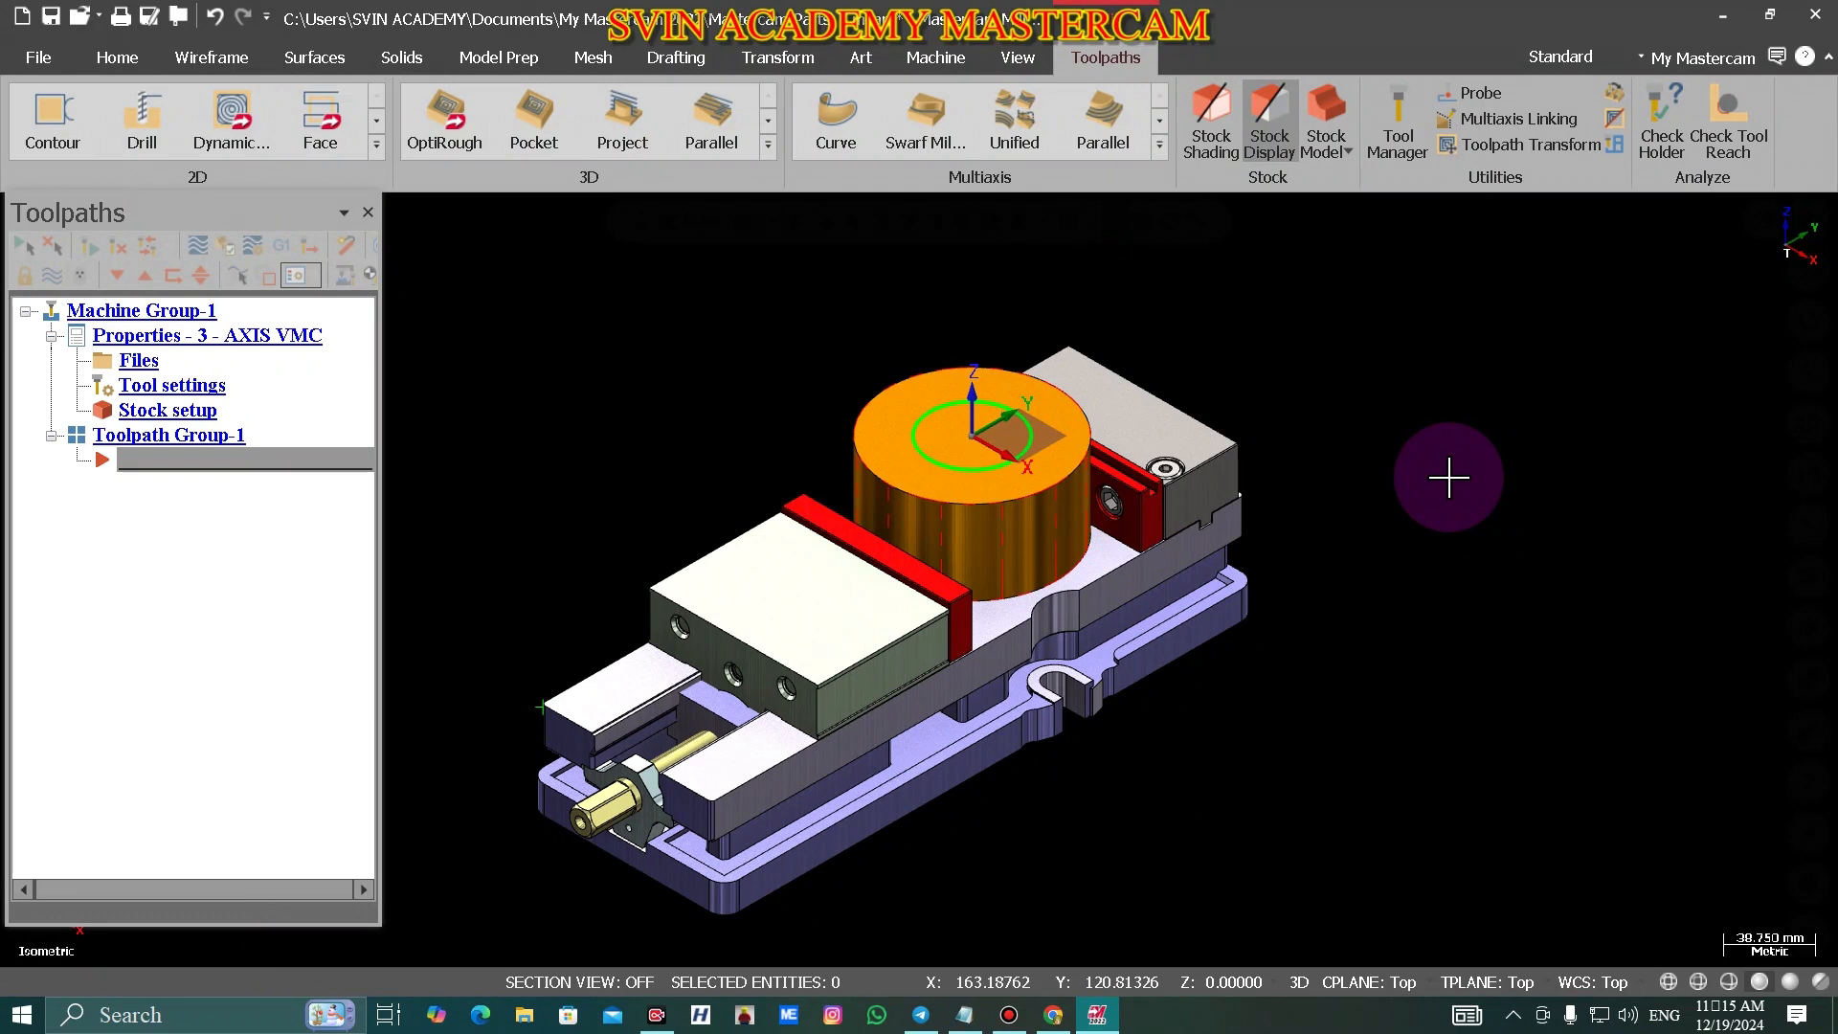
- Create a 2D Contour toolpath using the green circle on the workpiece's top face as its chain
click(52, 123)
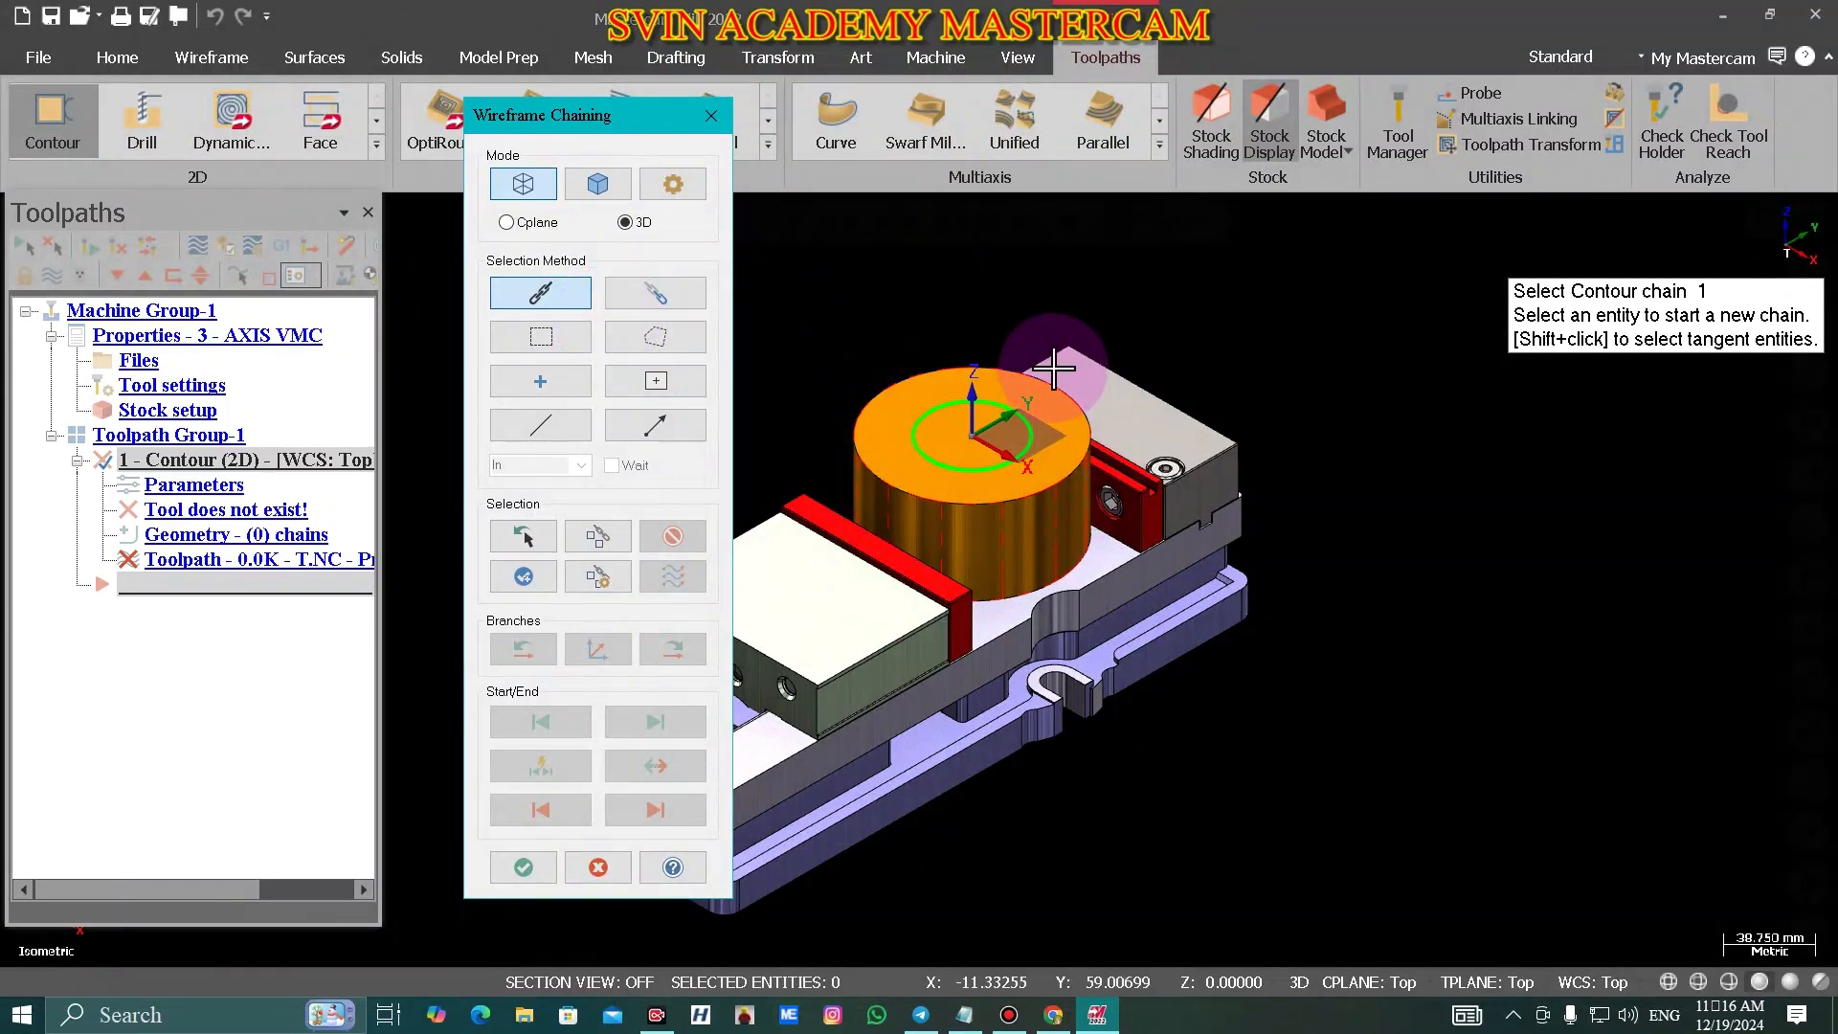
click(936, 467)
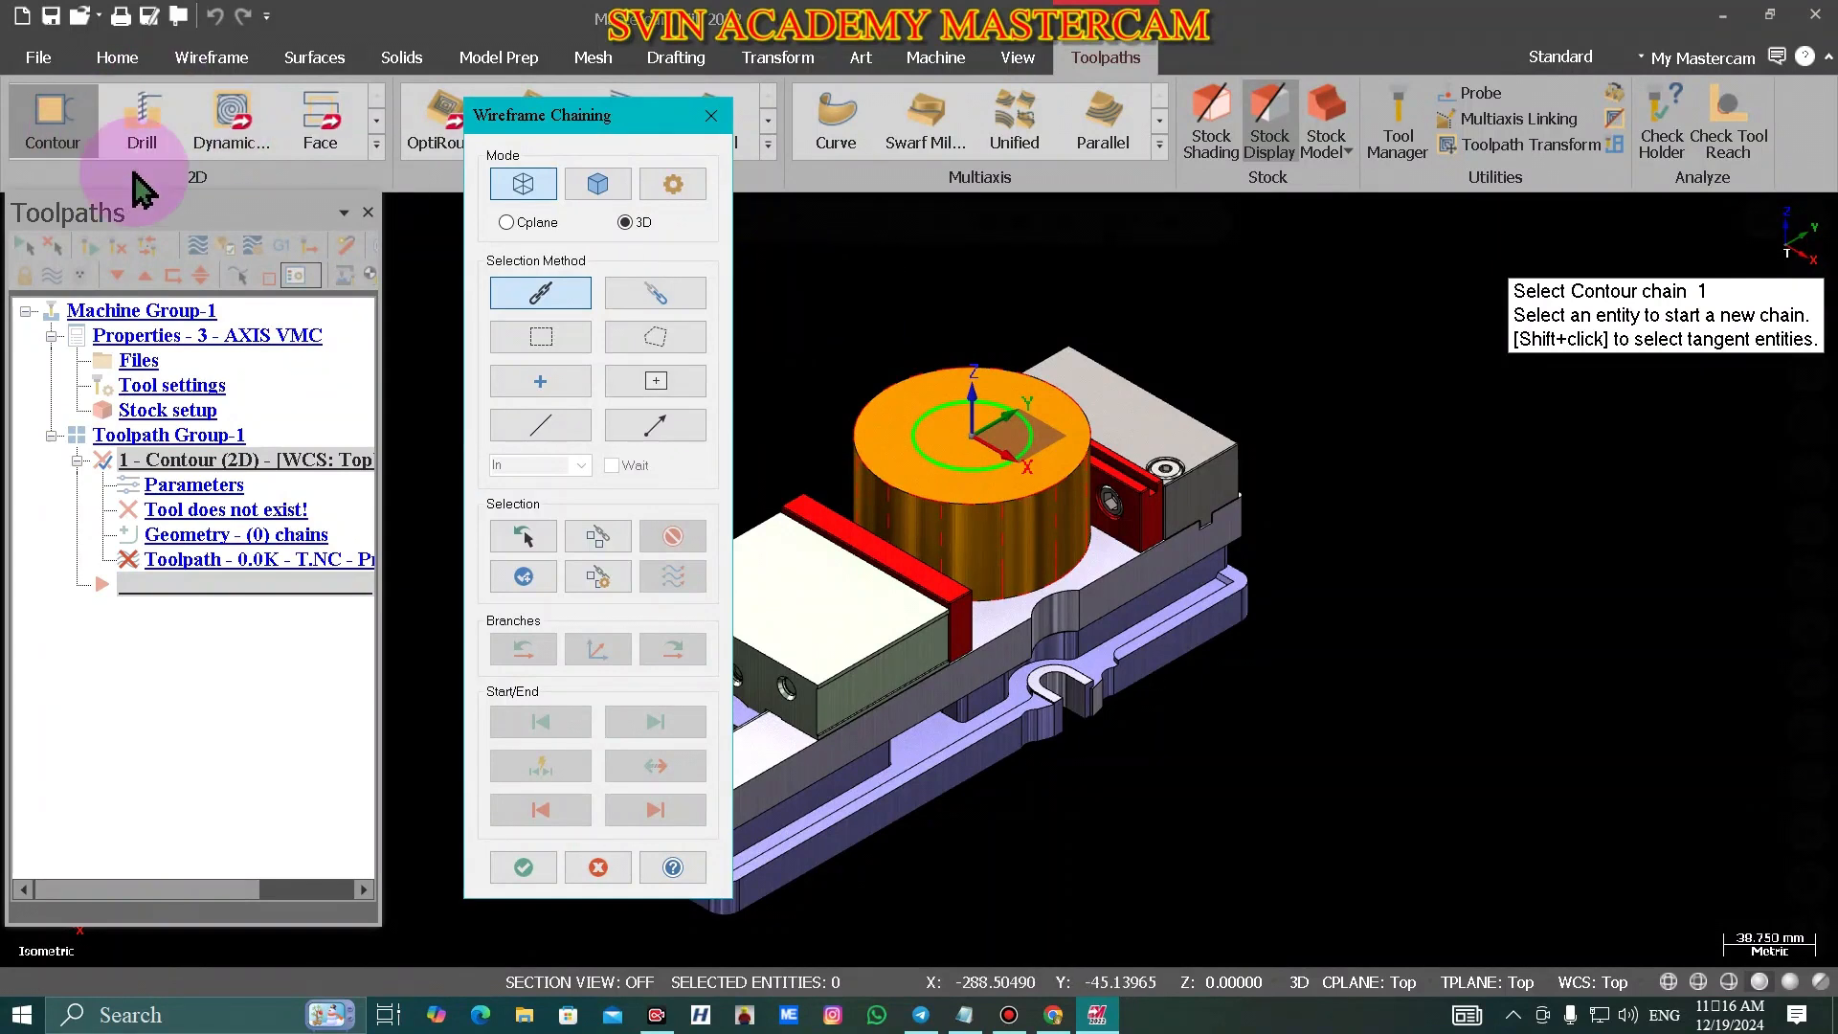
click(978, 477)
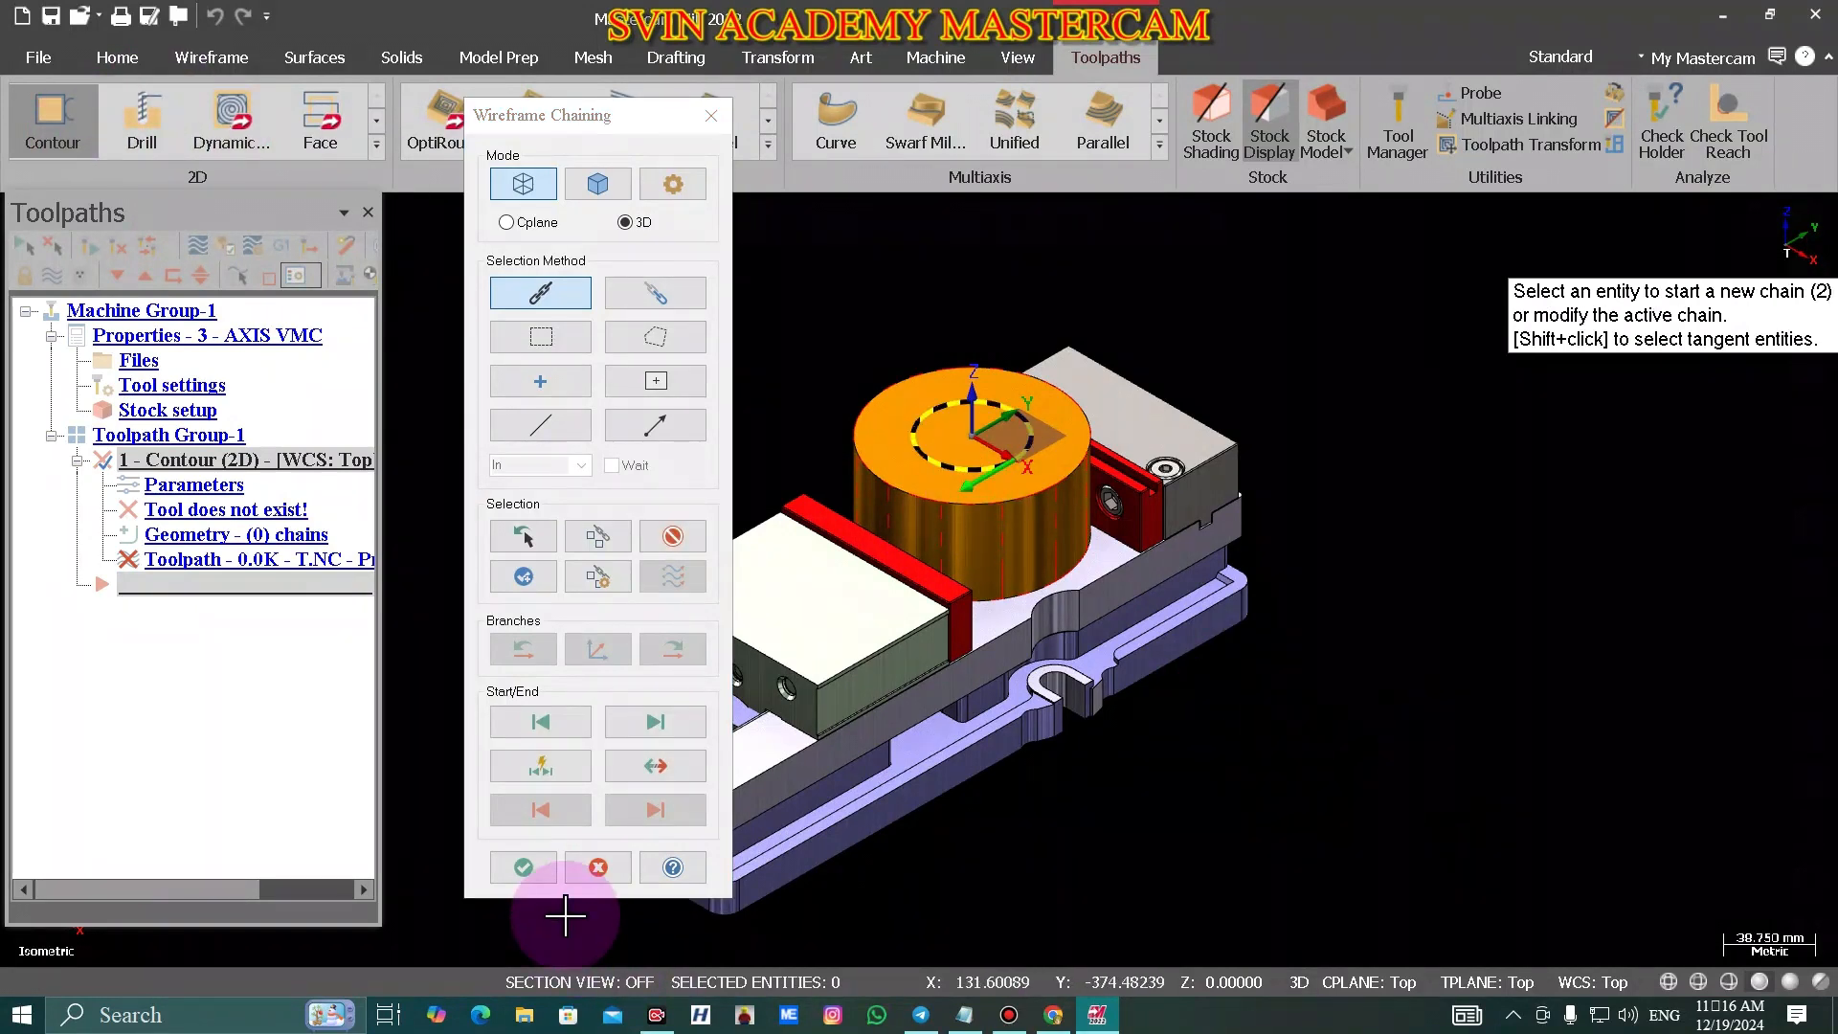
click(523, 866)
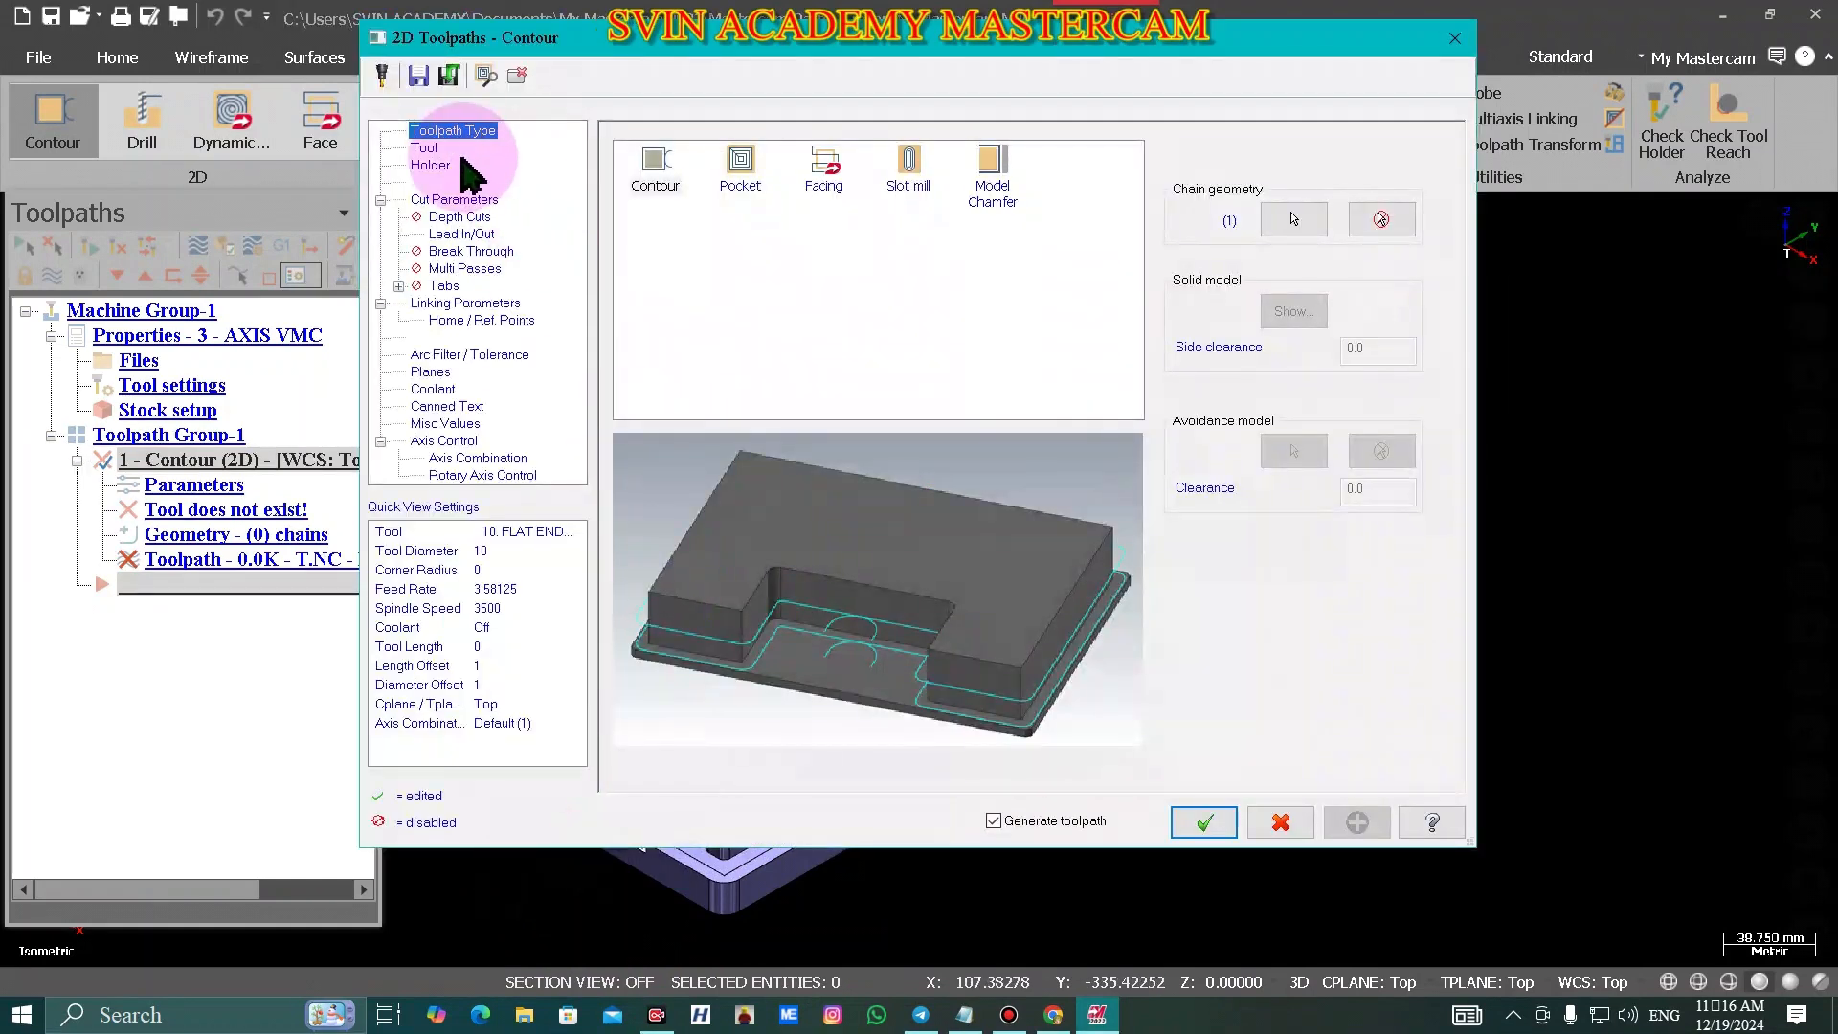
- Filter the contour toolpath's tool list to show only flat endmills
click(424, 148)
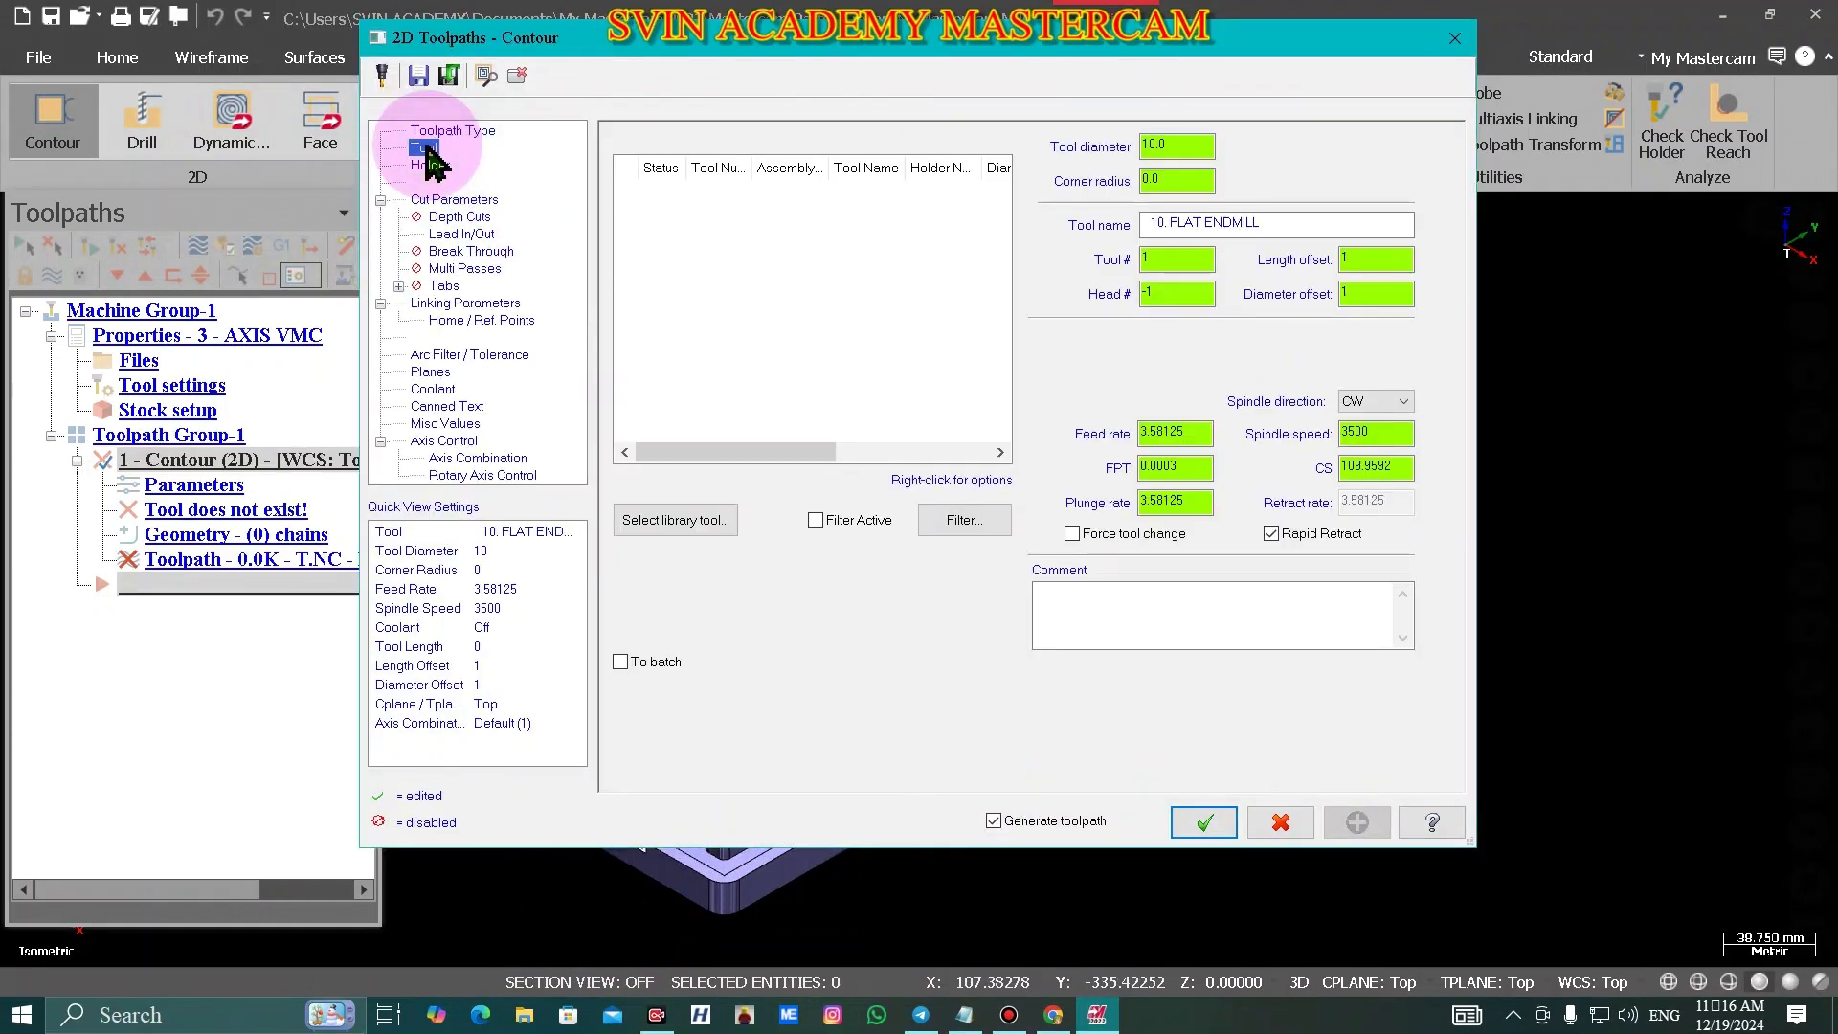
click(948, 523)
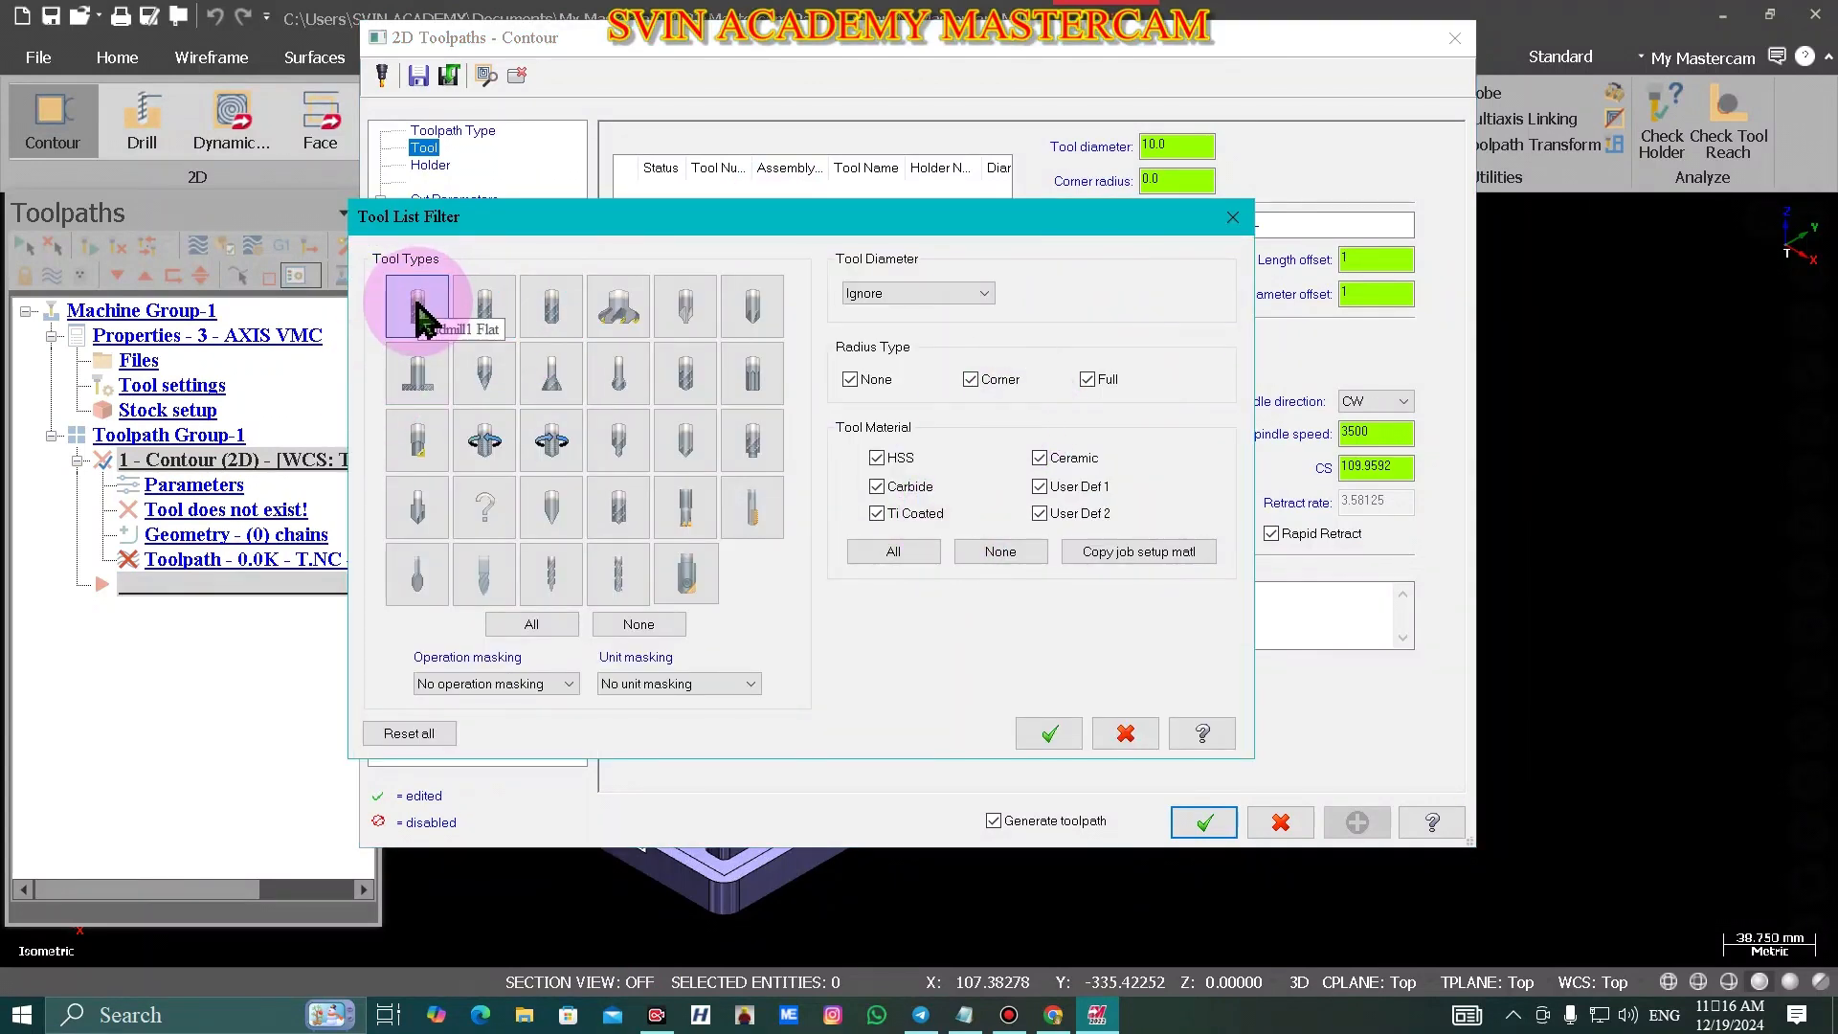
click(1049, 733)
- Create a new flat endmill with a cutting diameter of 16 mm and a cutting length of 30 mm
right_click(758, 251)
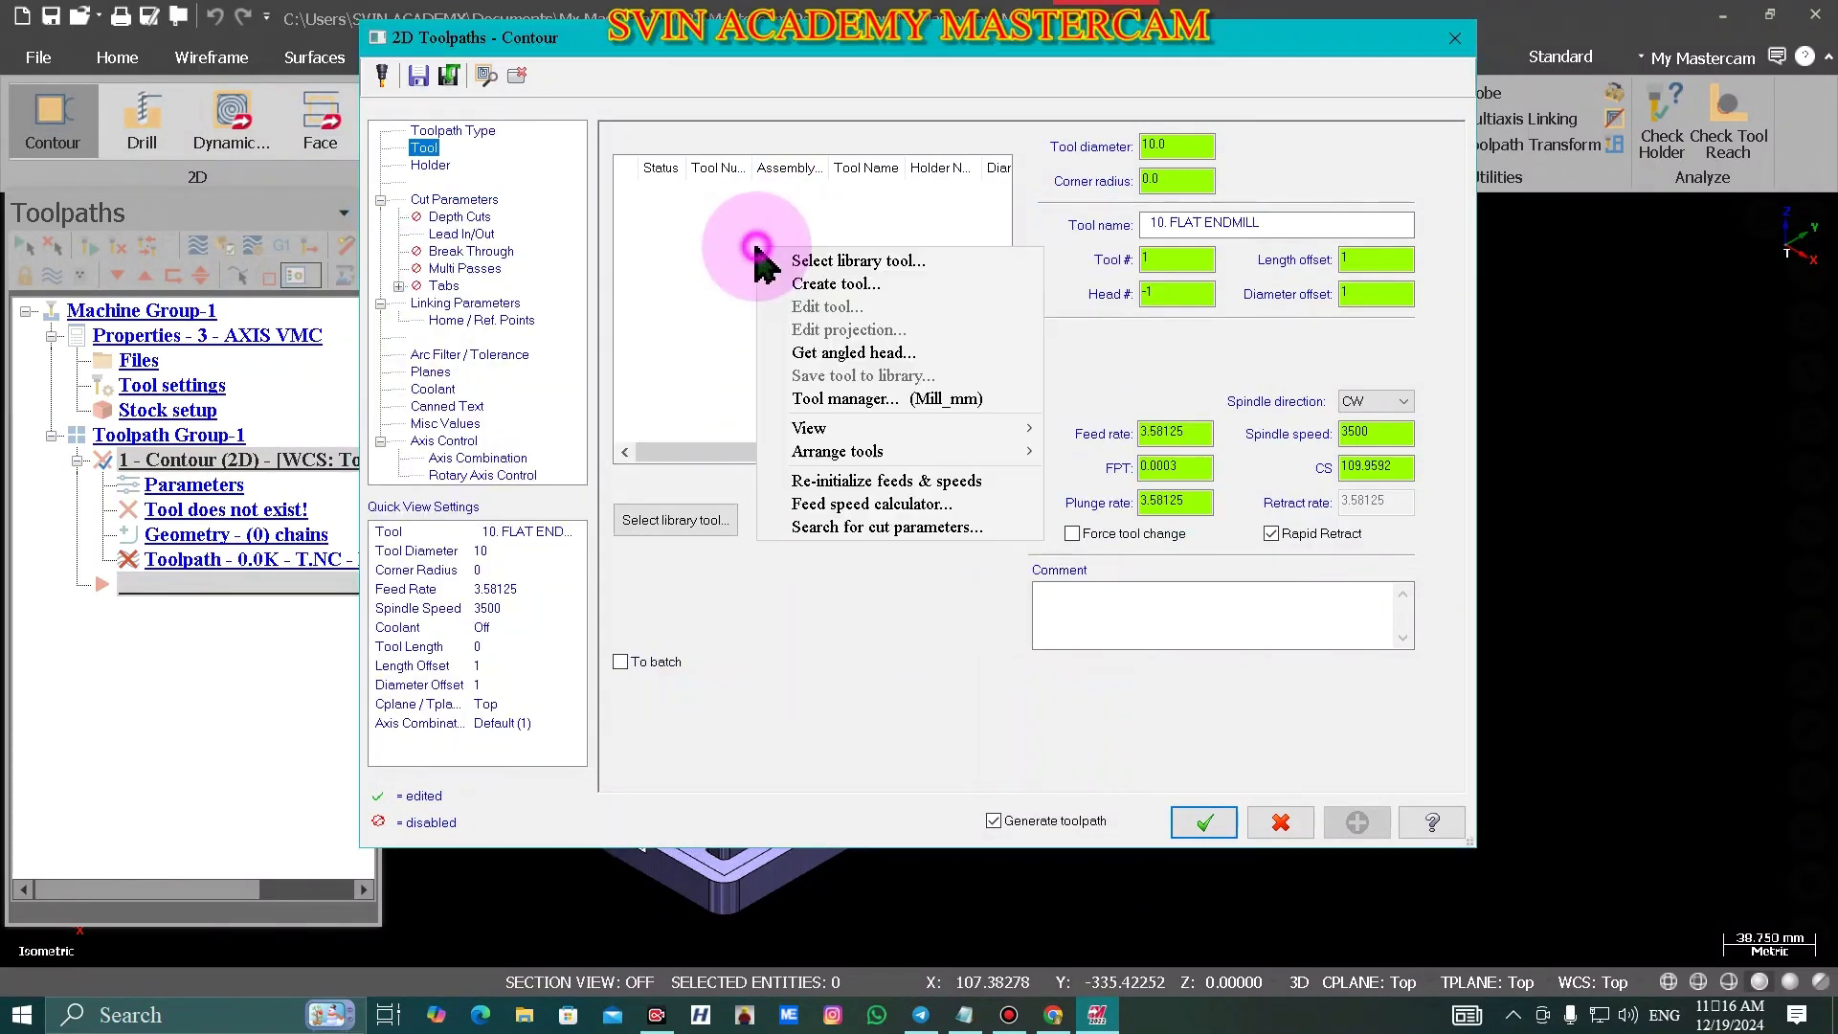
click(808, 285)
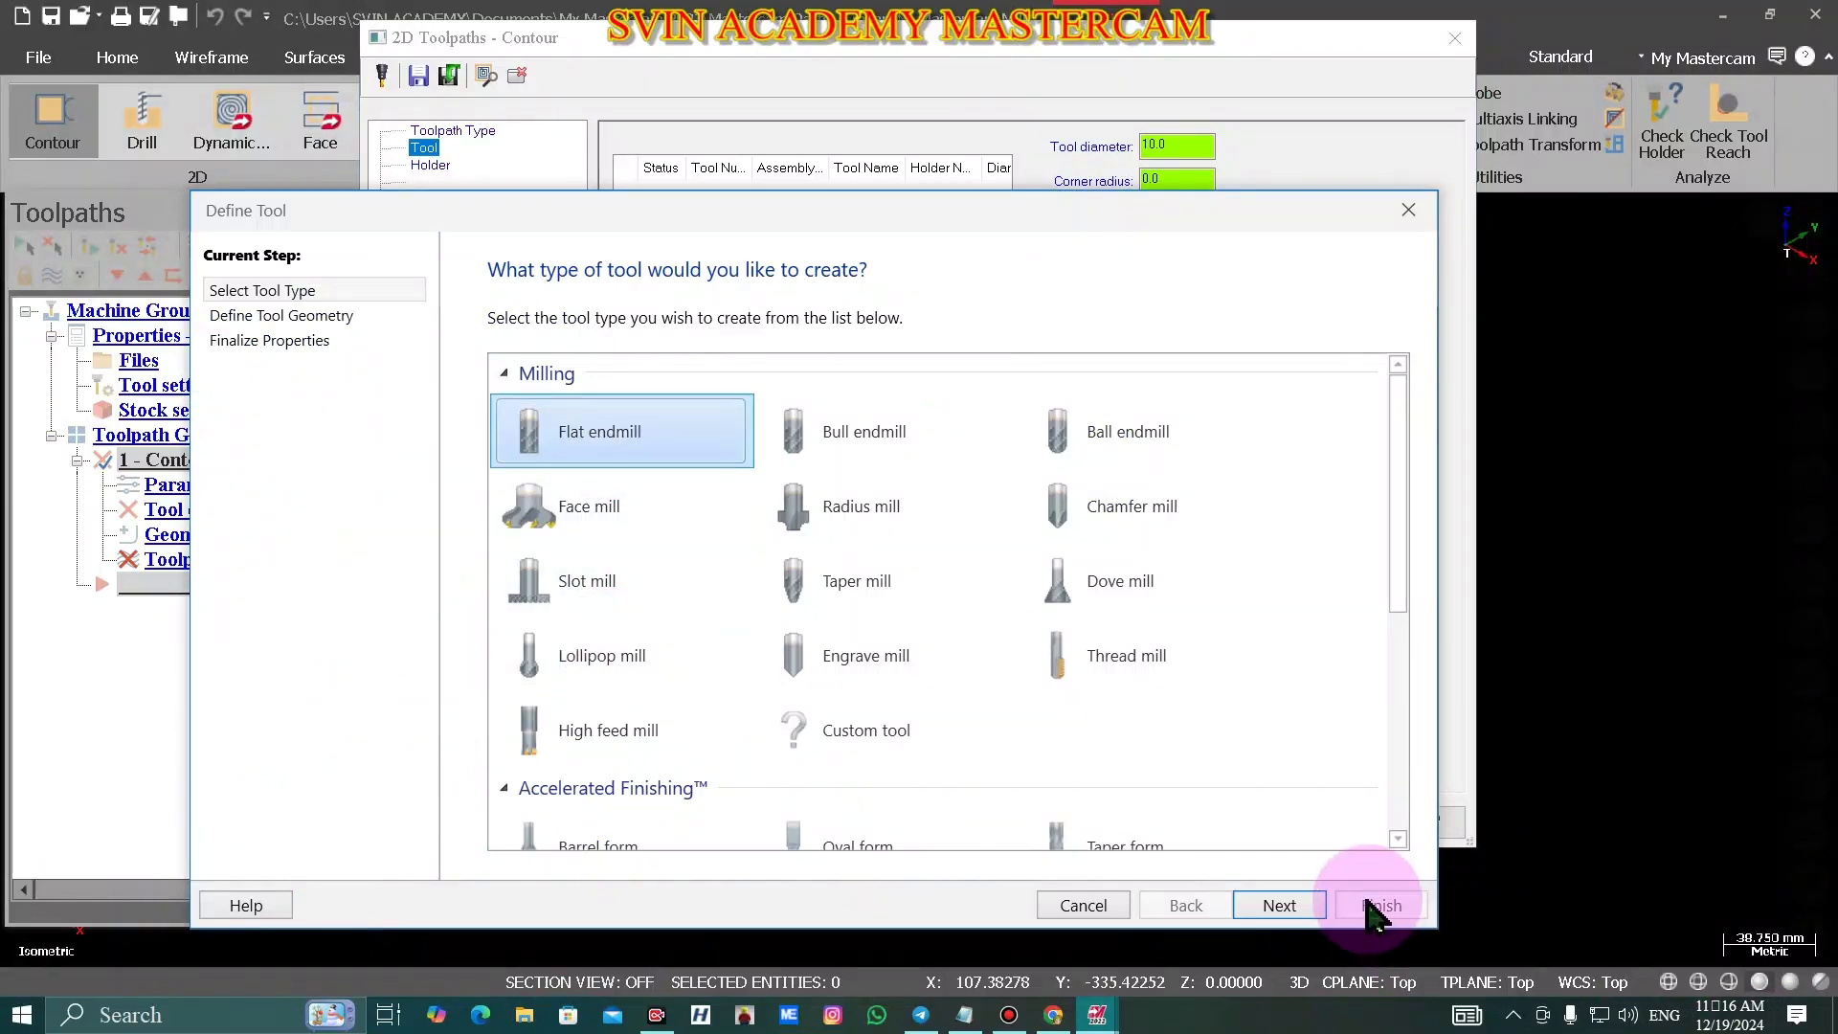
click(1279, 905)
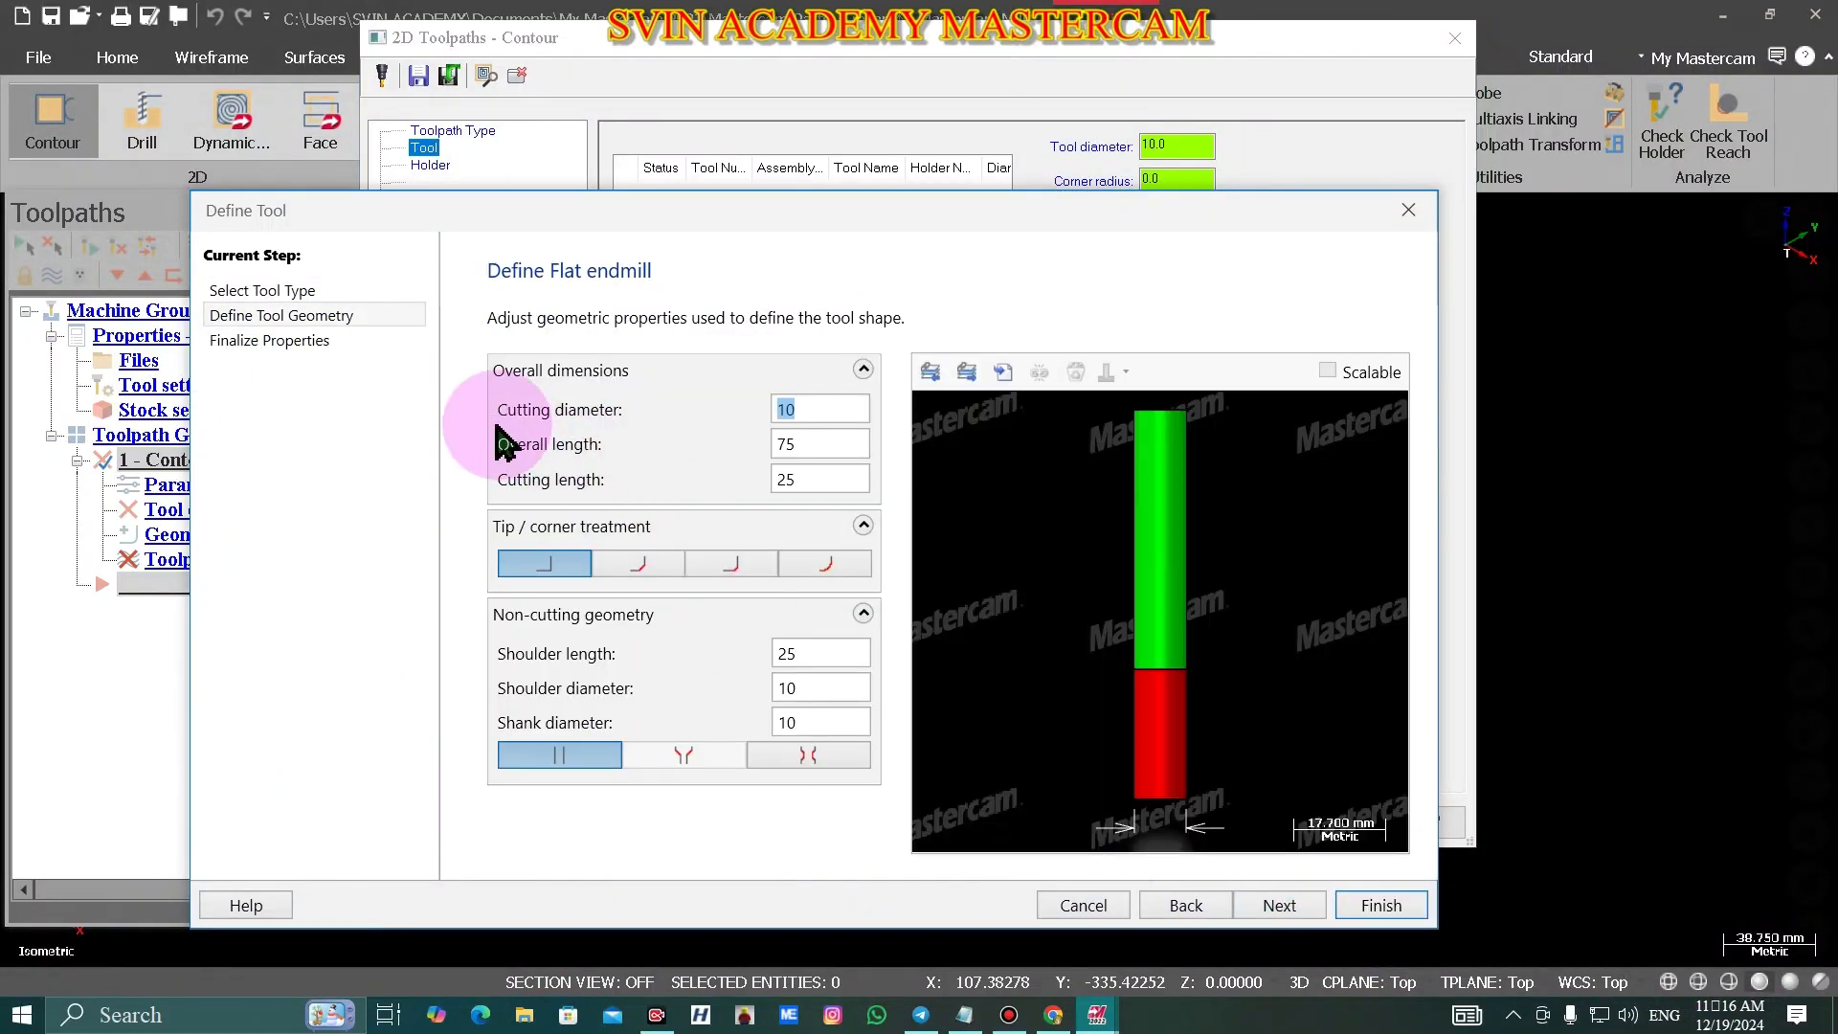
text(16)
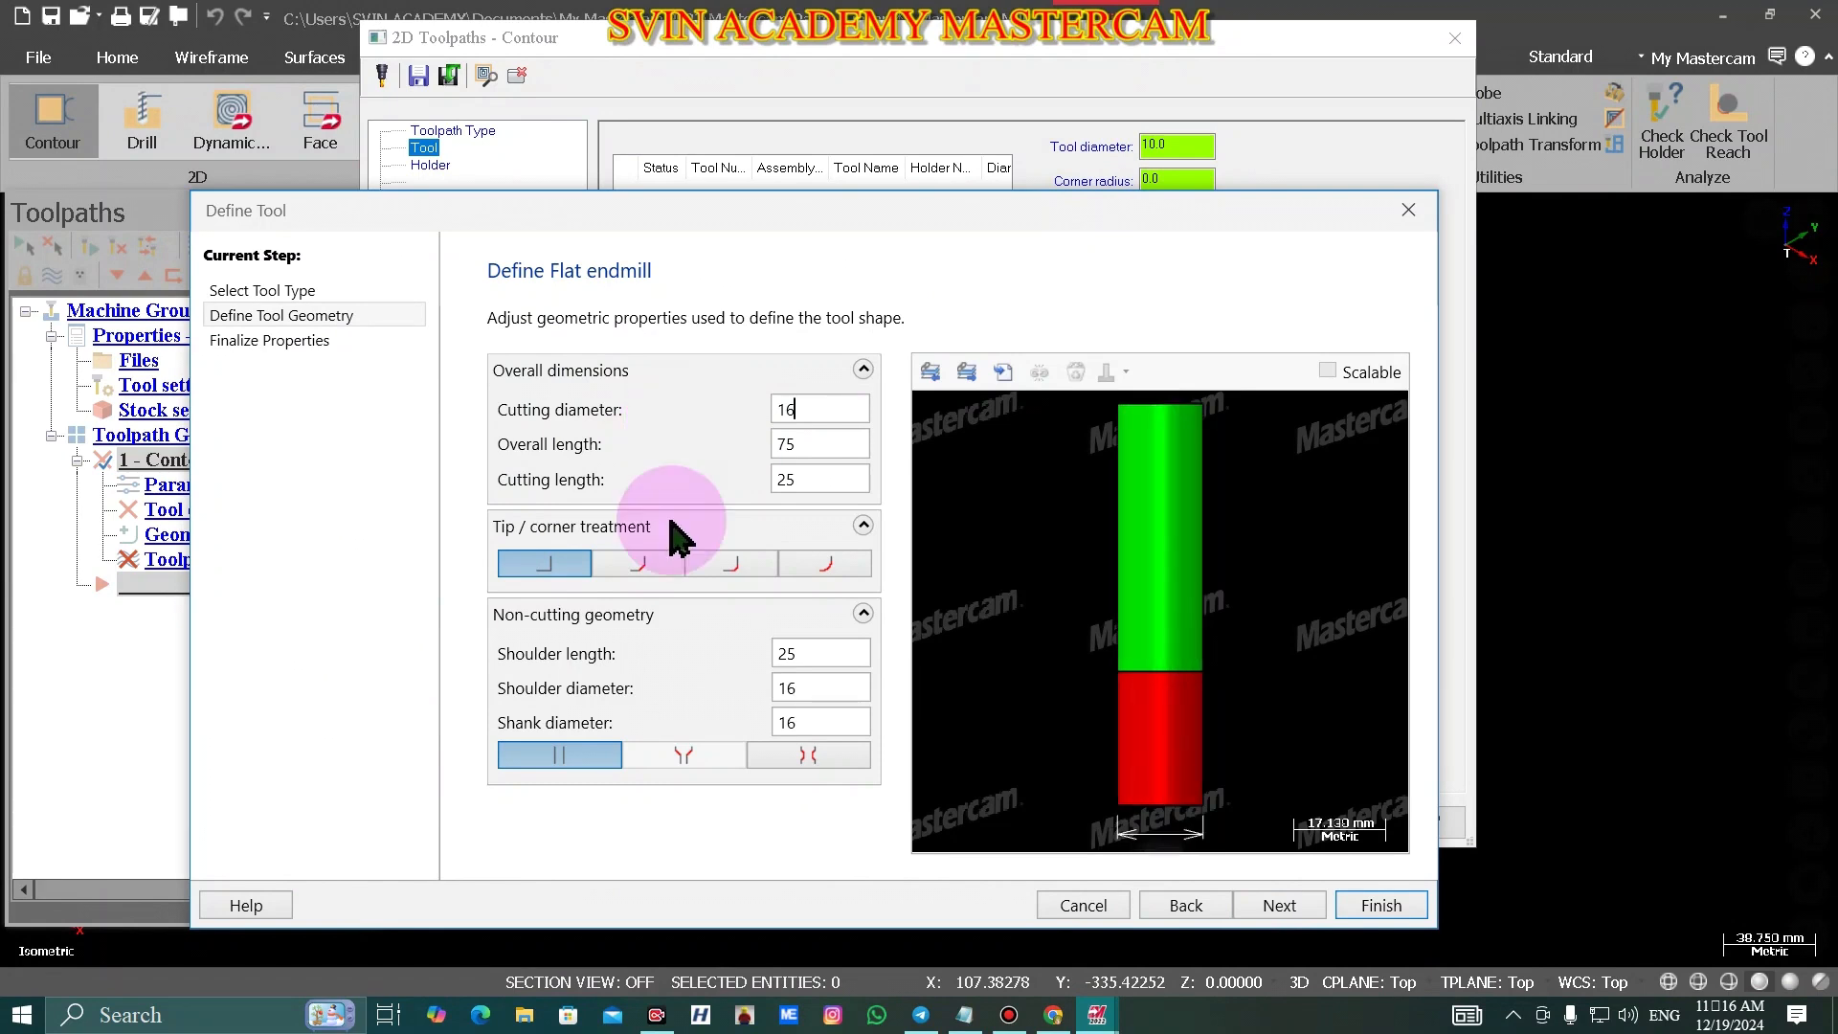
click(821, 484)
key(BackSpace)
key(BackSpace)
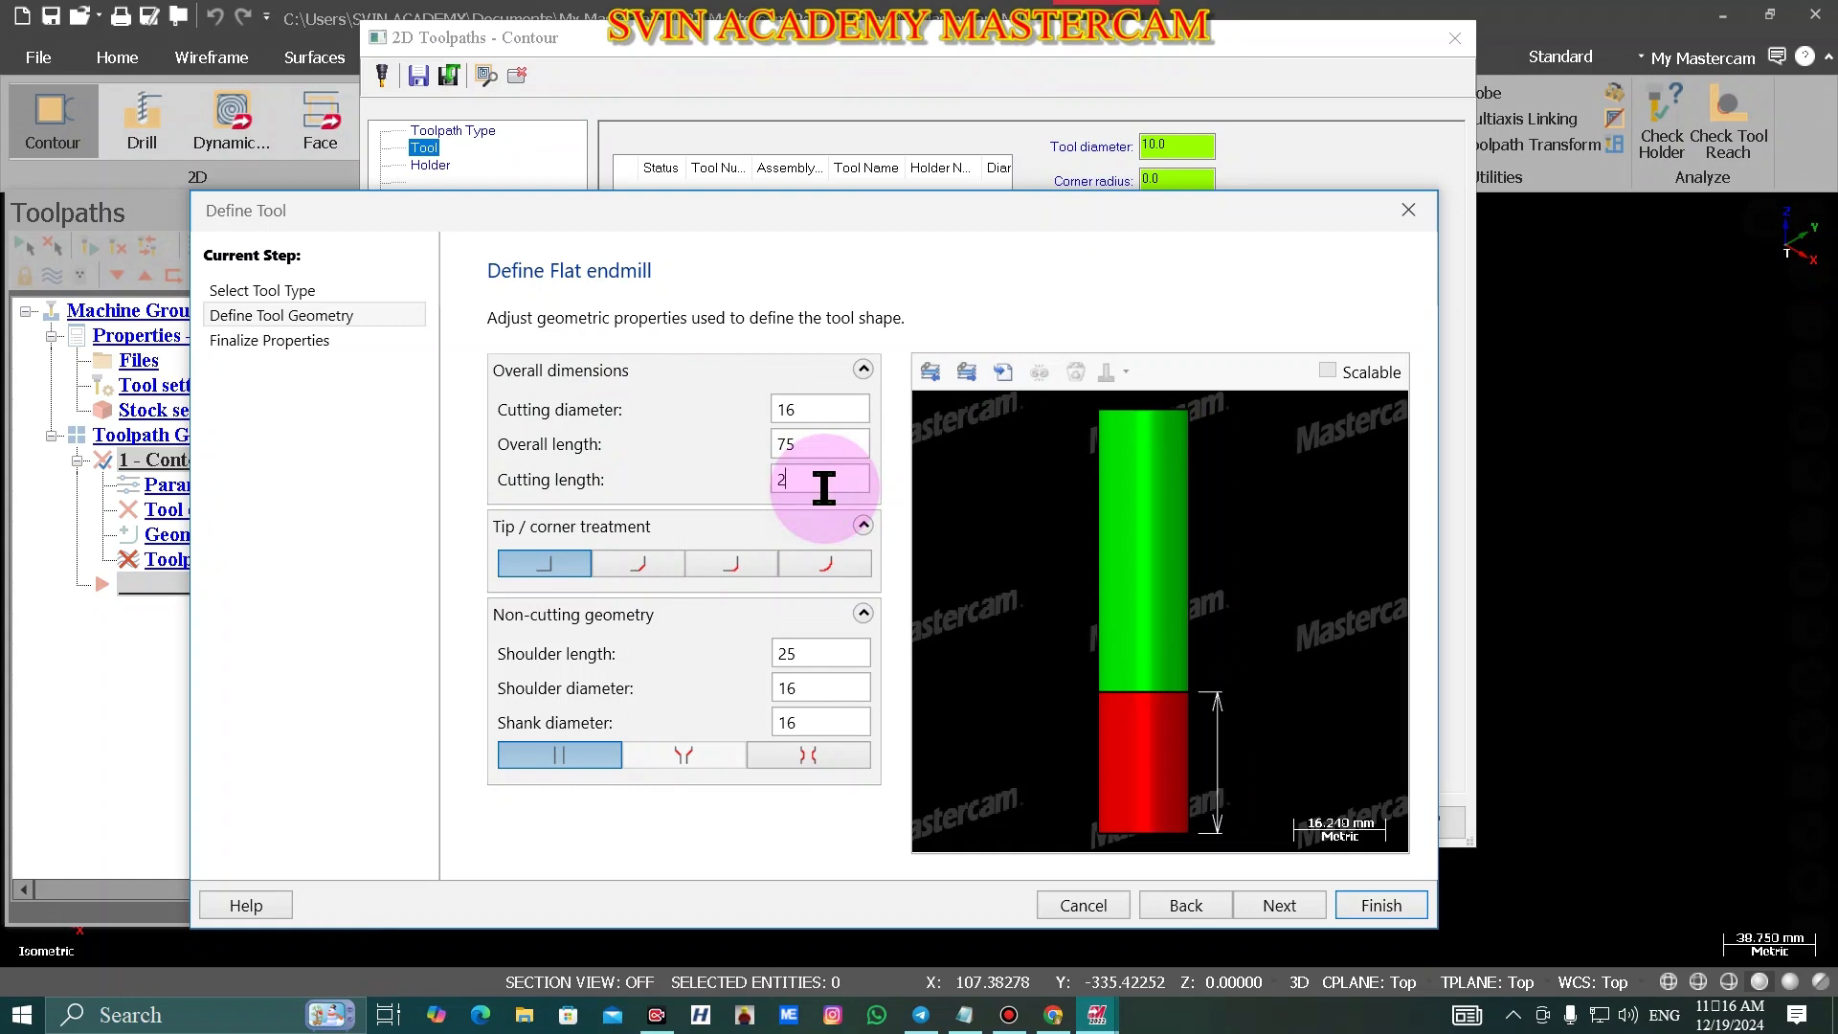
text(30)
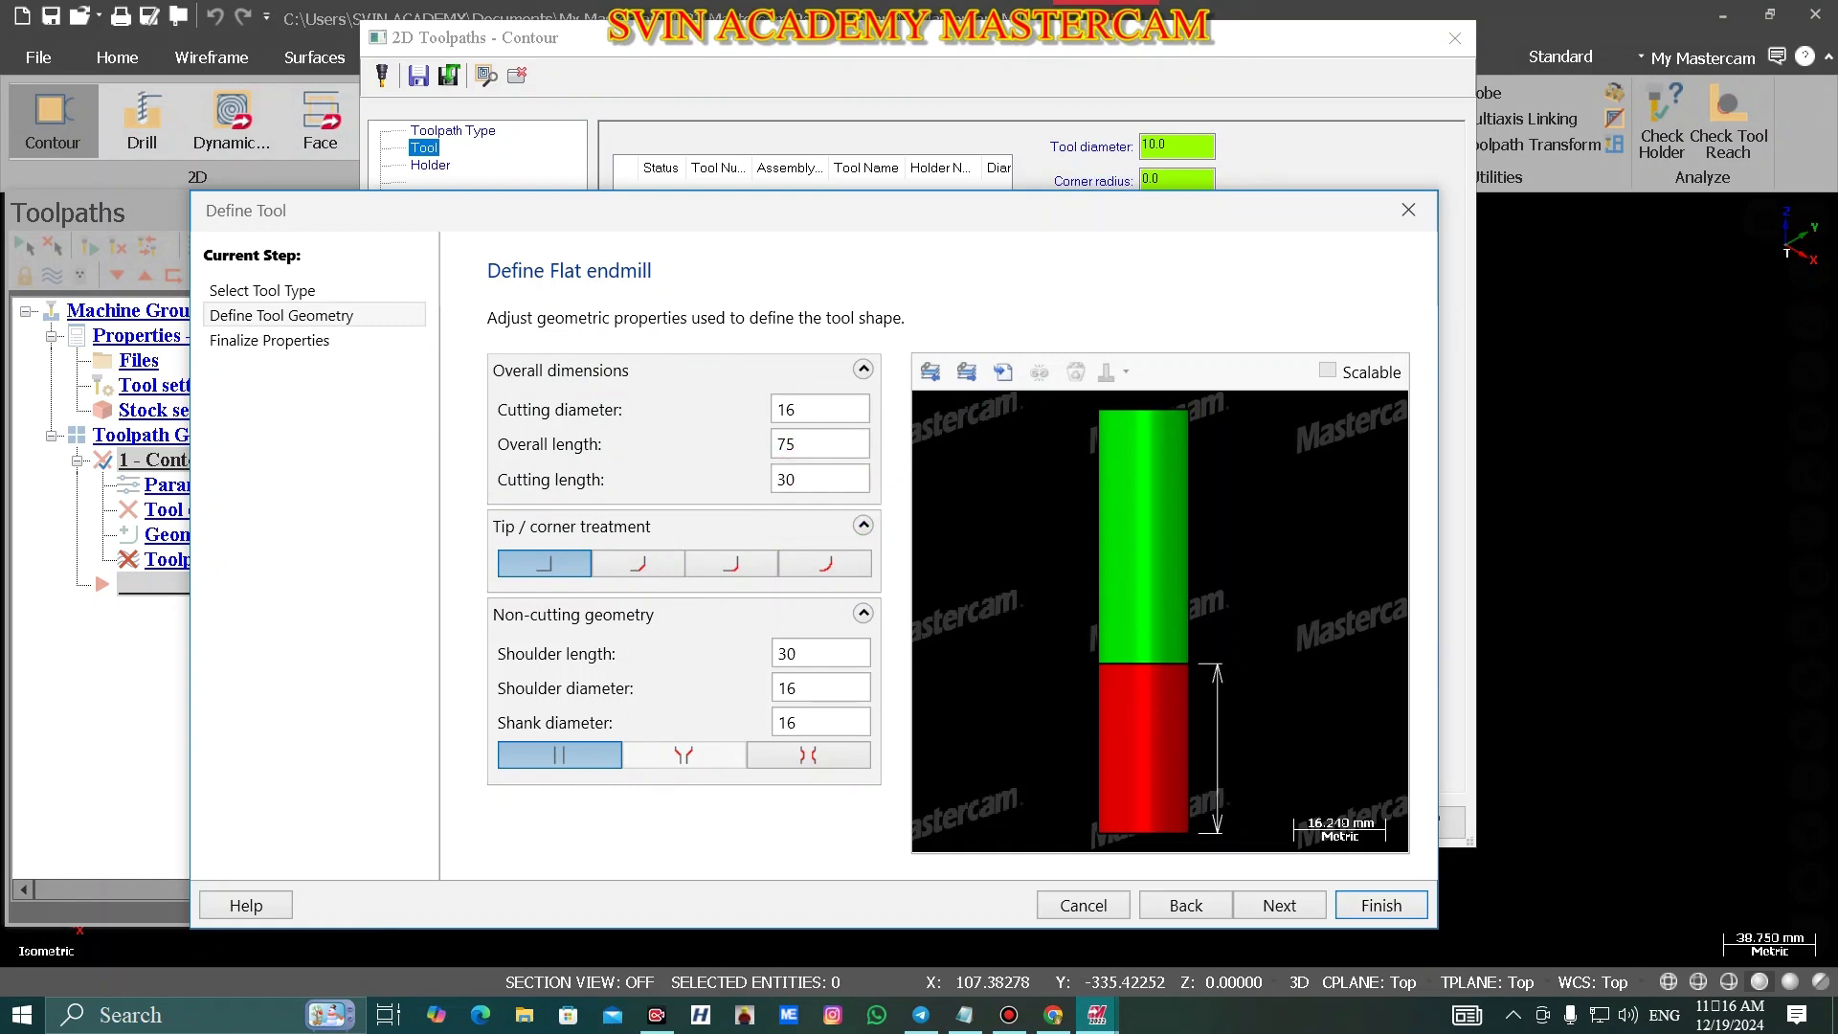
click(1378, 904)
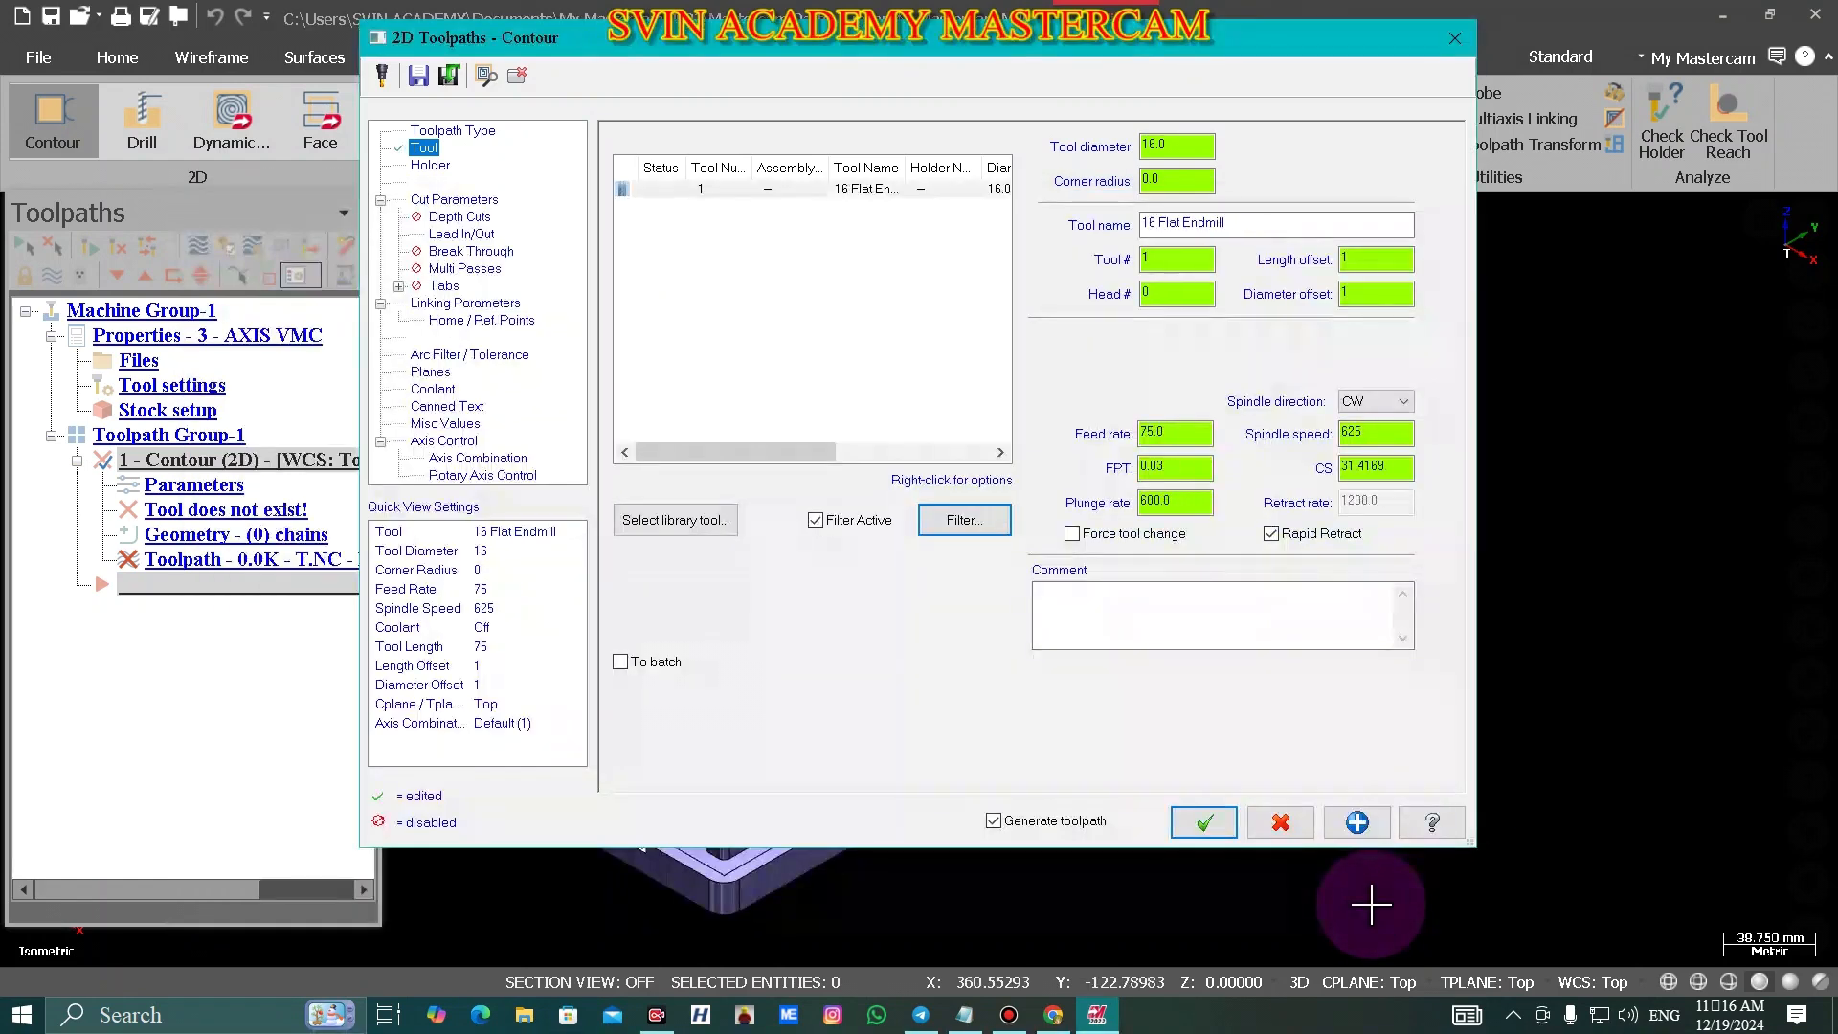
- Set the 16 mm endmill's feed rate to 1200, spindle speed to 4000 and plunge rate to 1000
click(1187, 432)
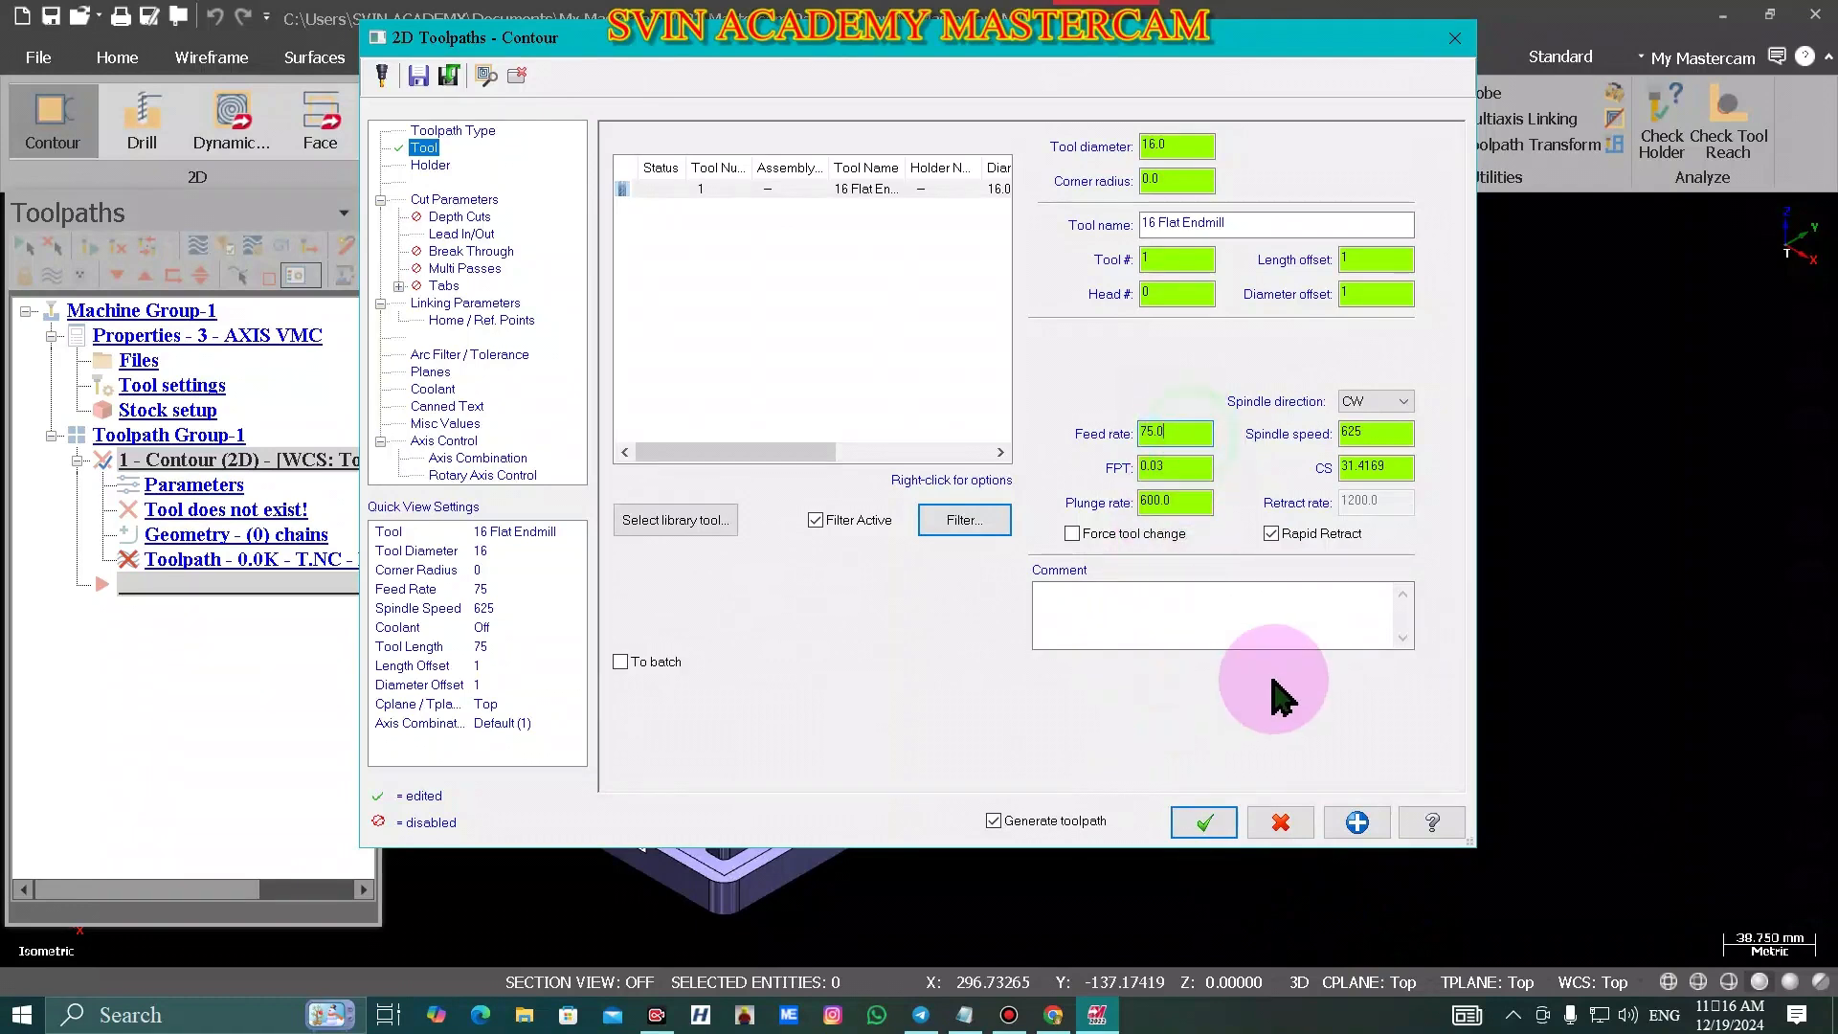
key(BackSpace)
key(BackSpace)
key(BackSpace)
key(BackSpace)
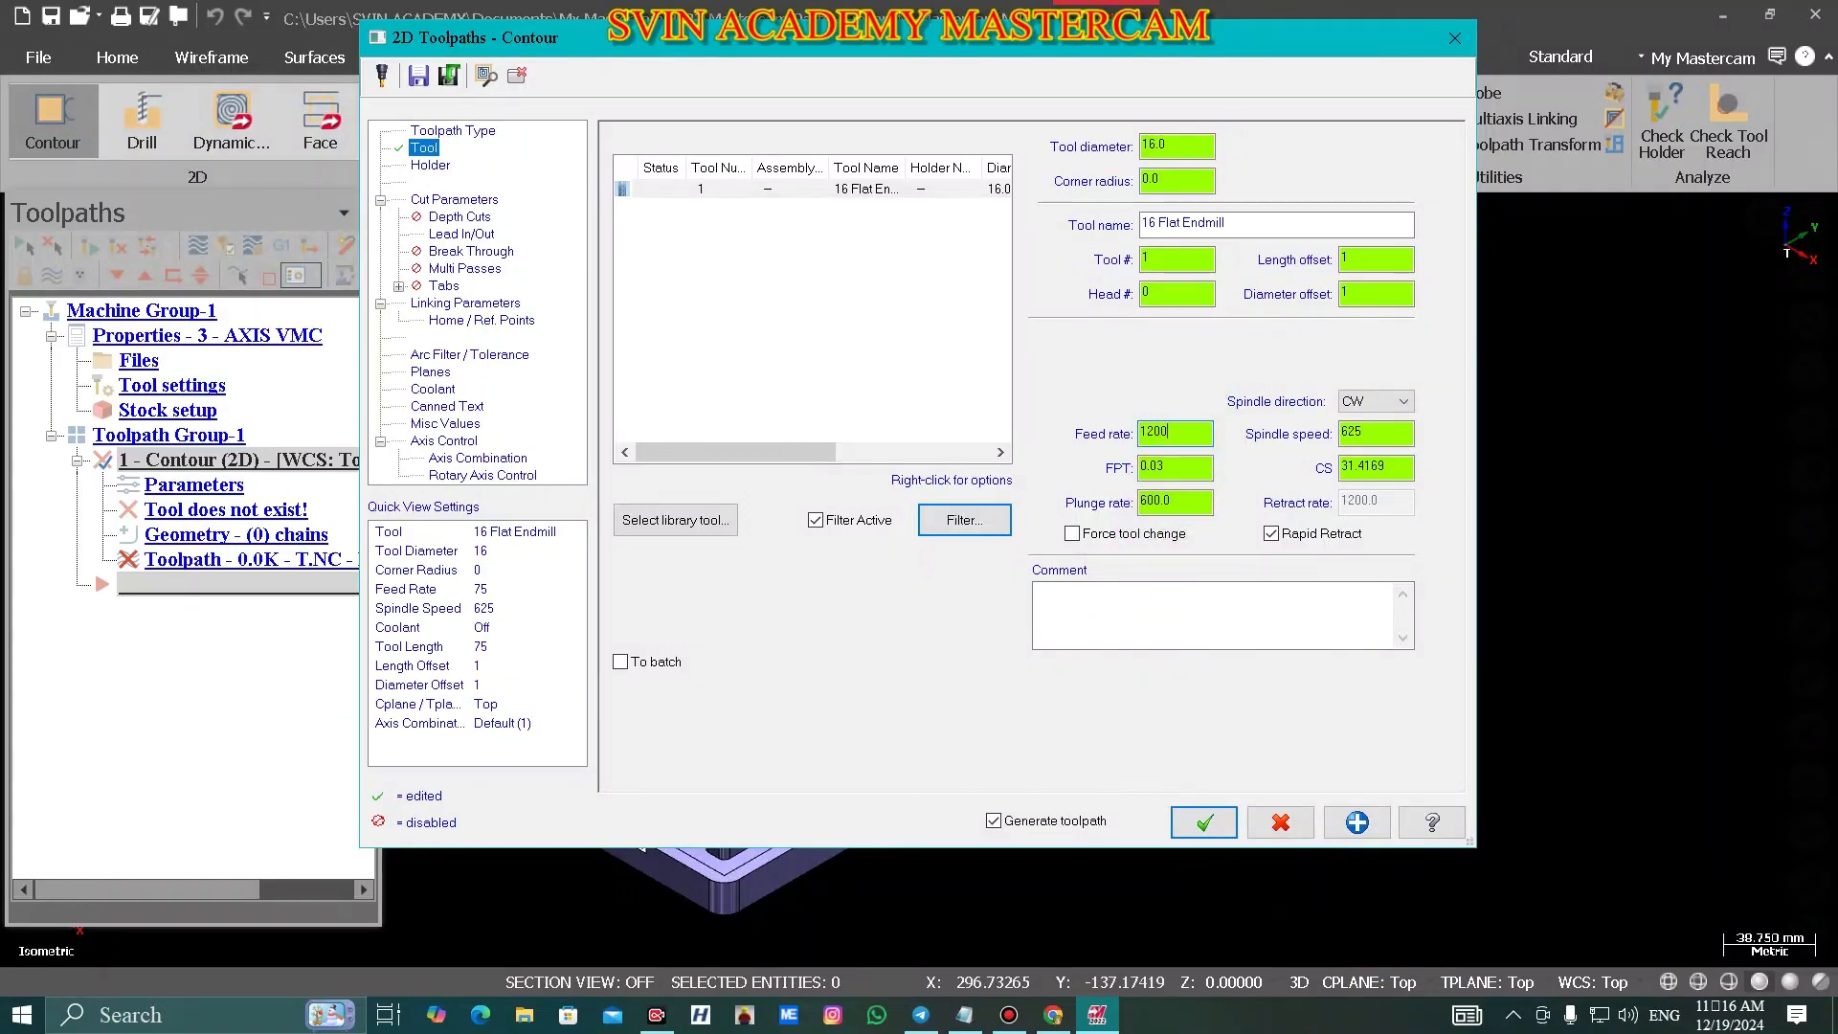
click(1393, 433)
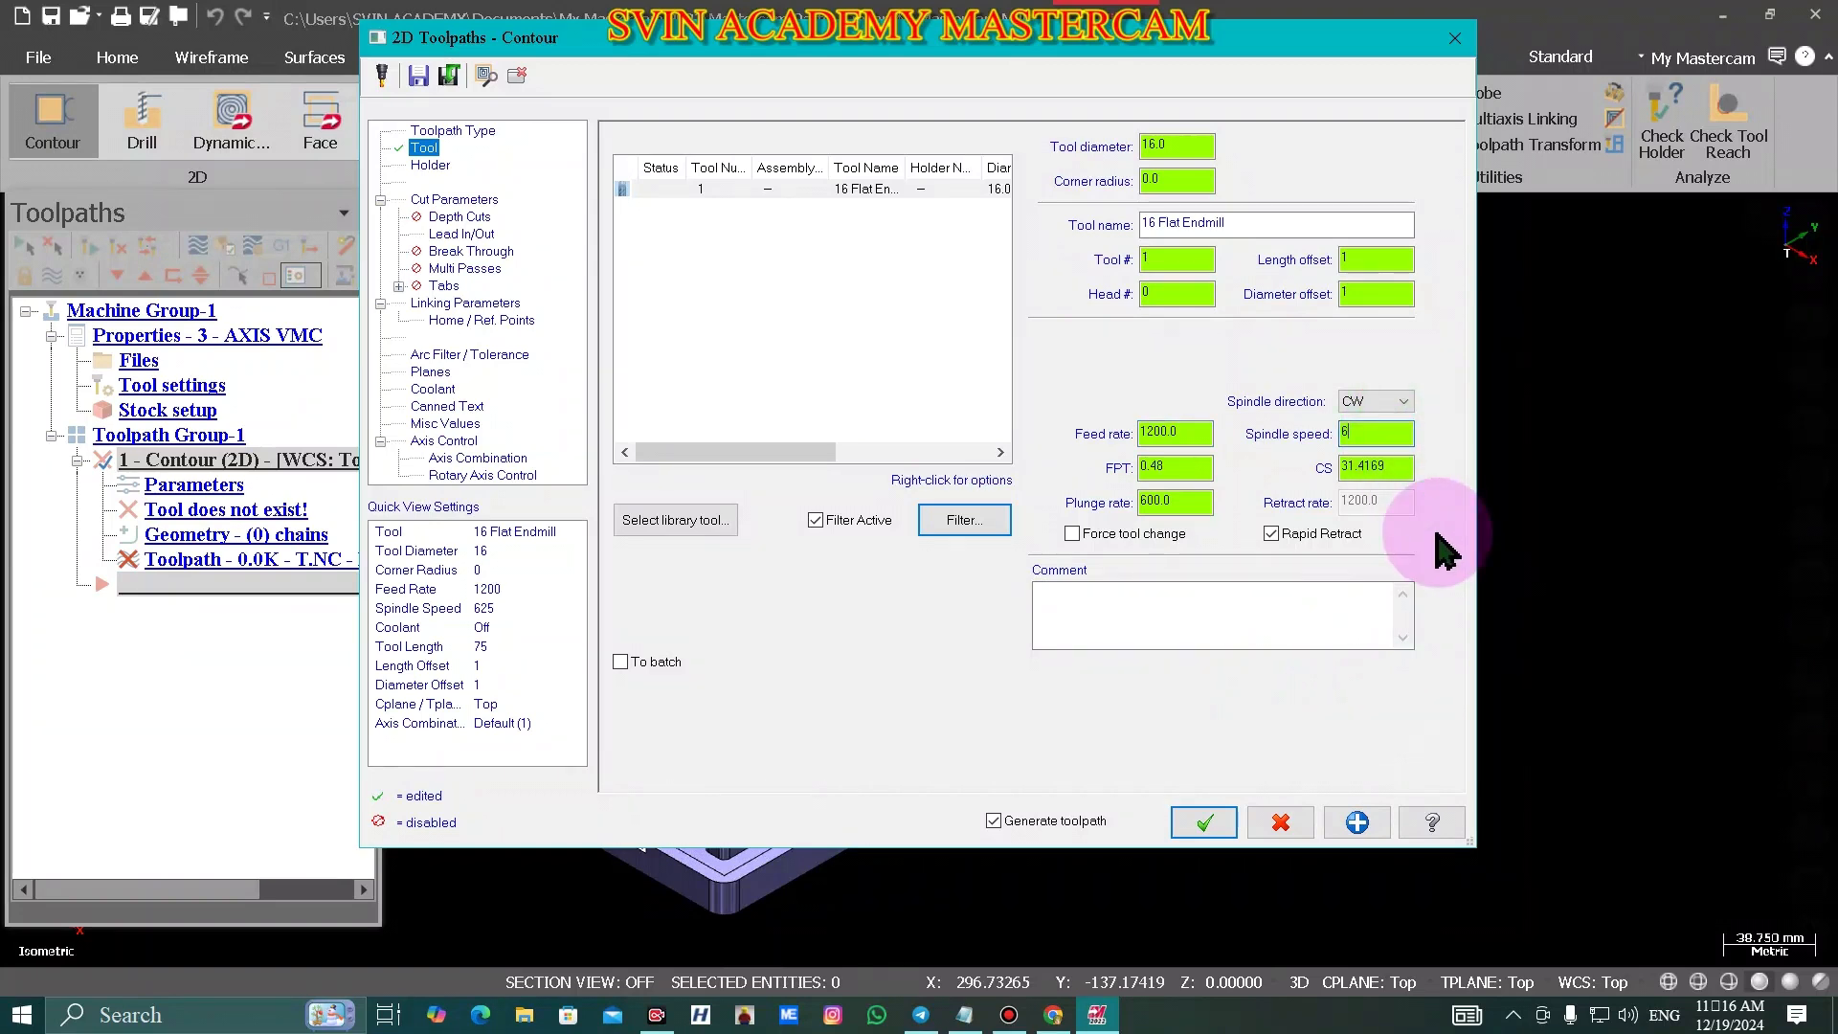
text(4000)
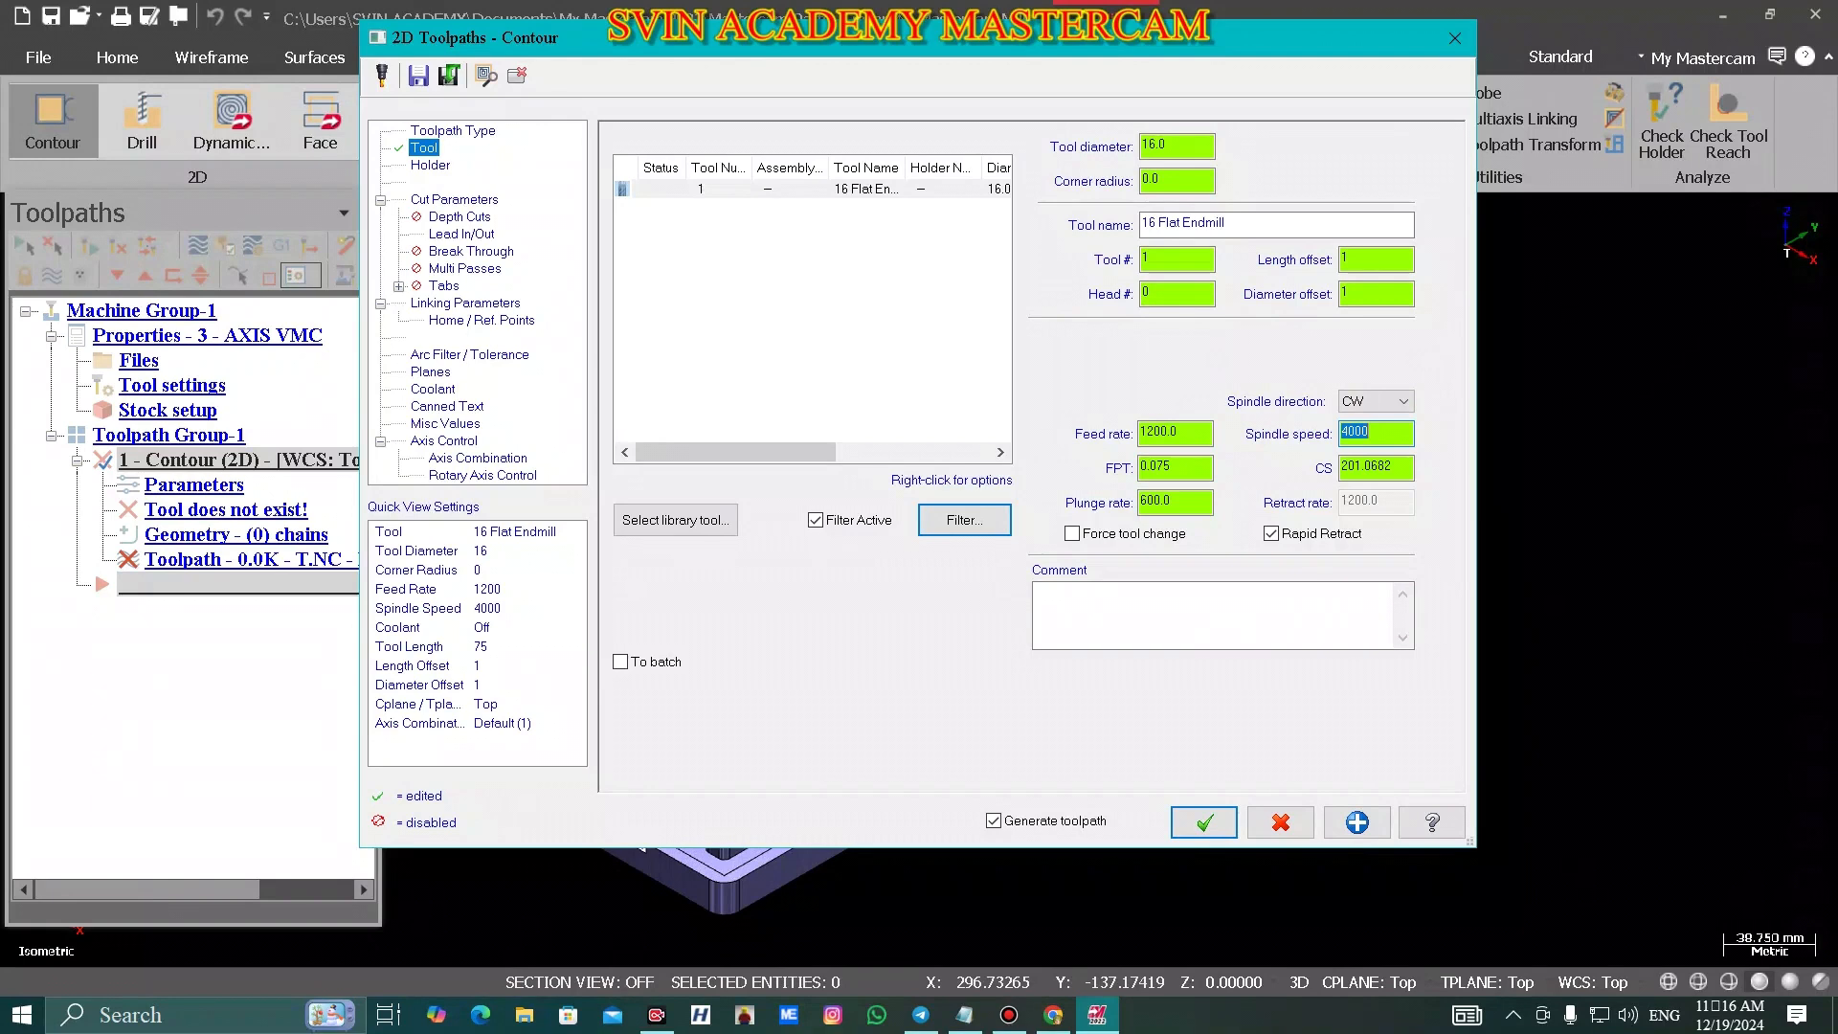
click(1184, 497)
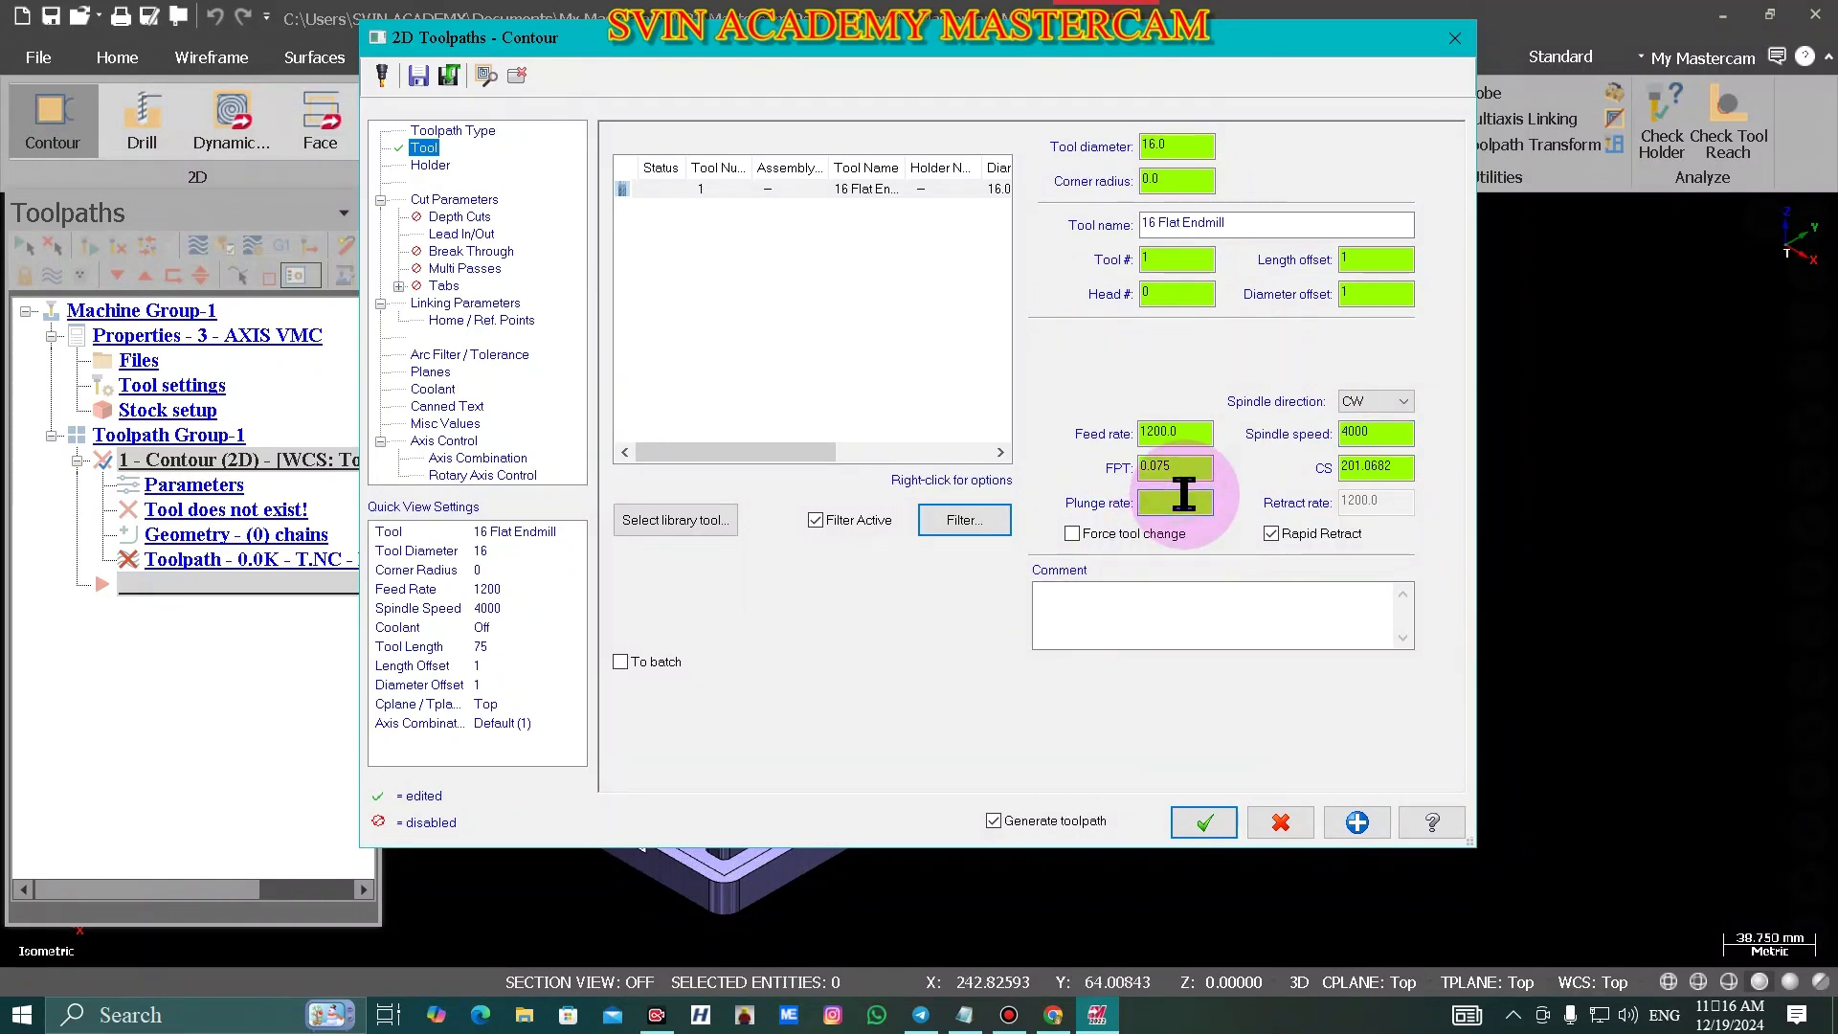
text(1000.0)
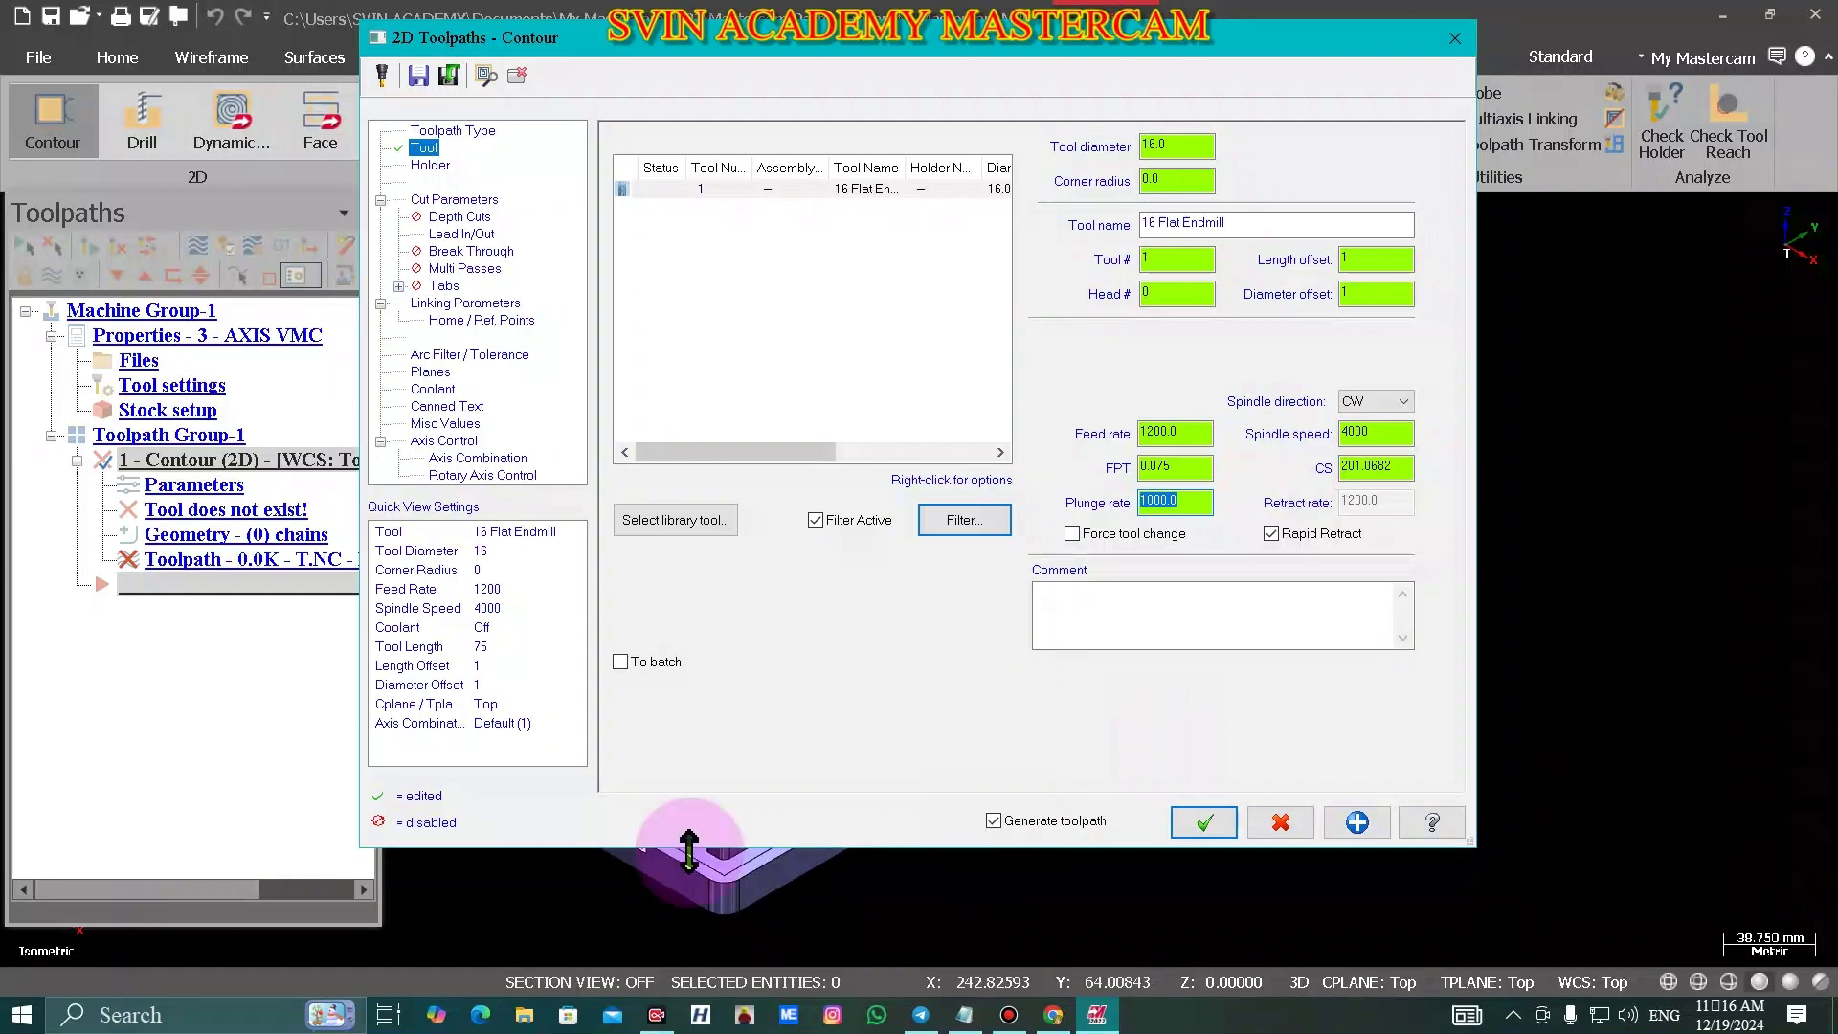
- Assign the B2C3-0016 holder to the endmill and review the tool's cutting data
click(428, 167)
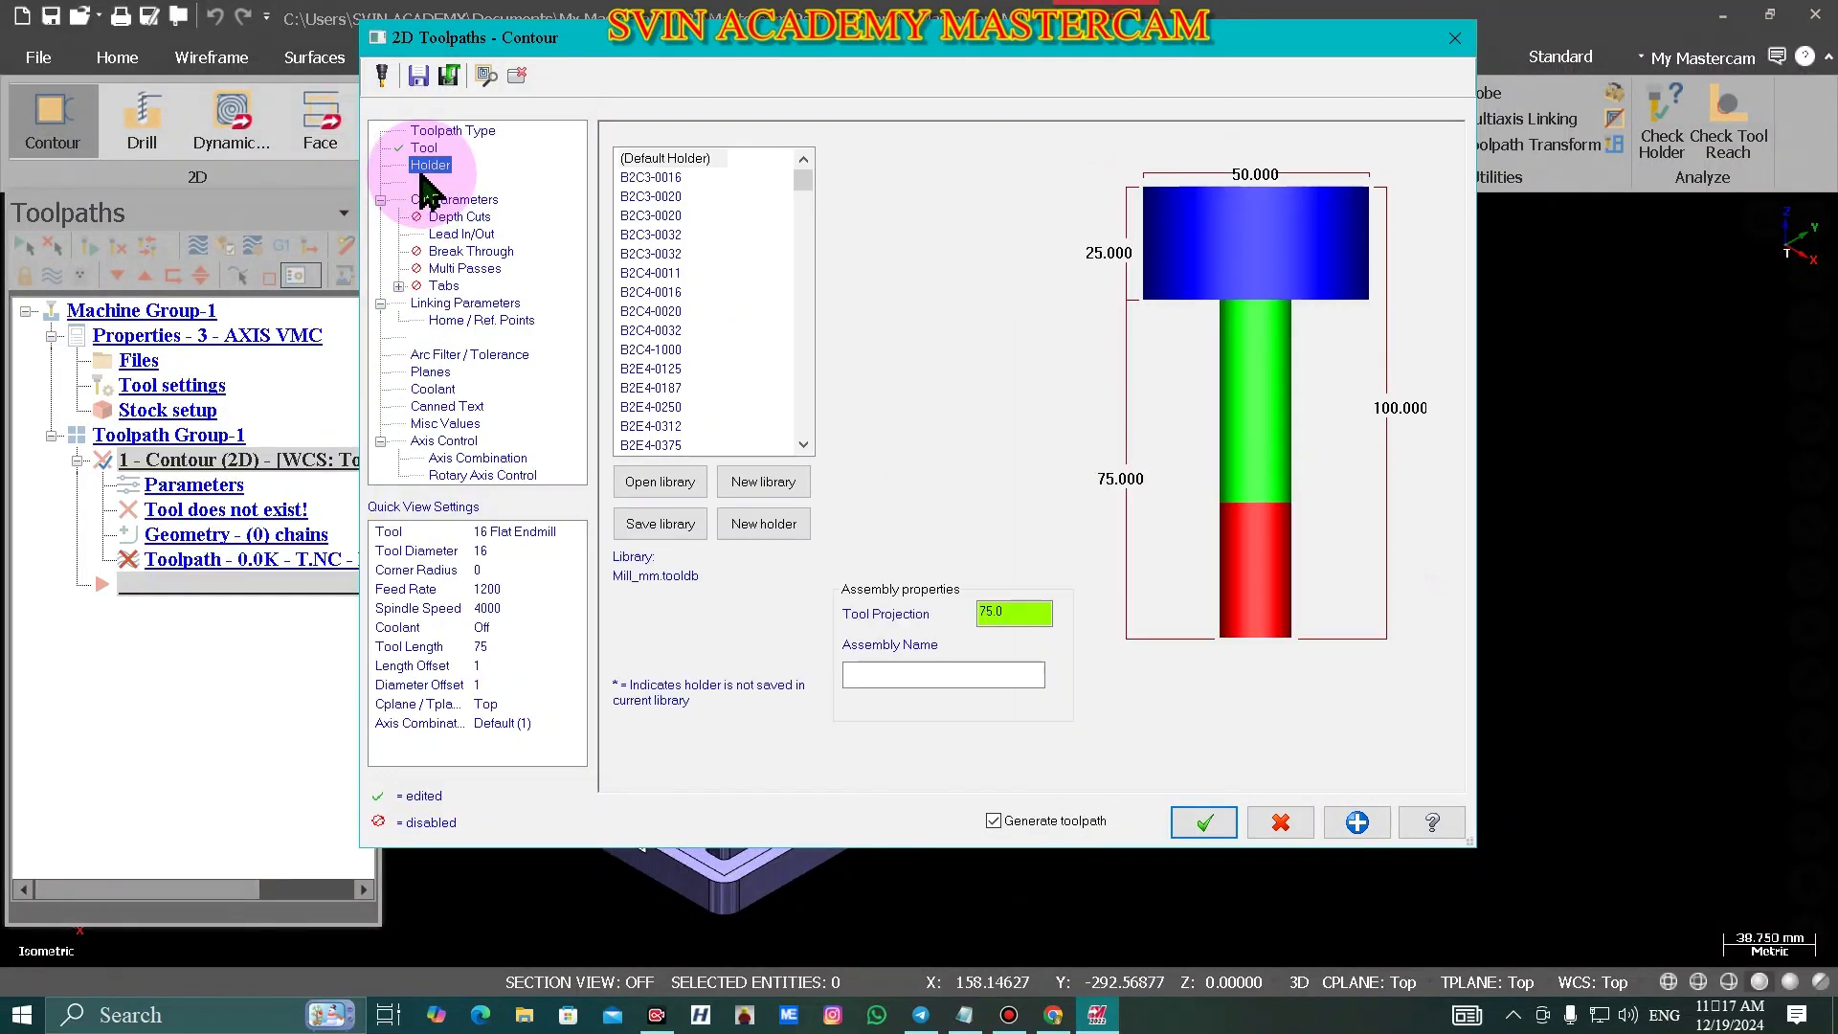
click(635, 179)
click(424, 148)
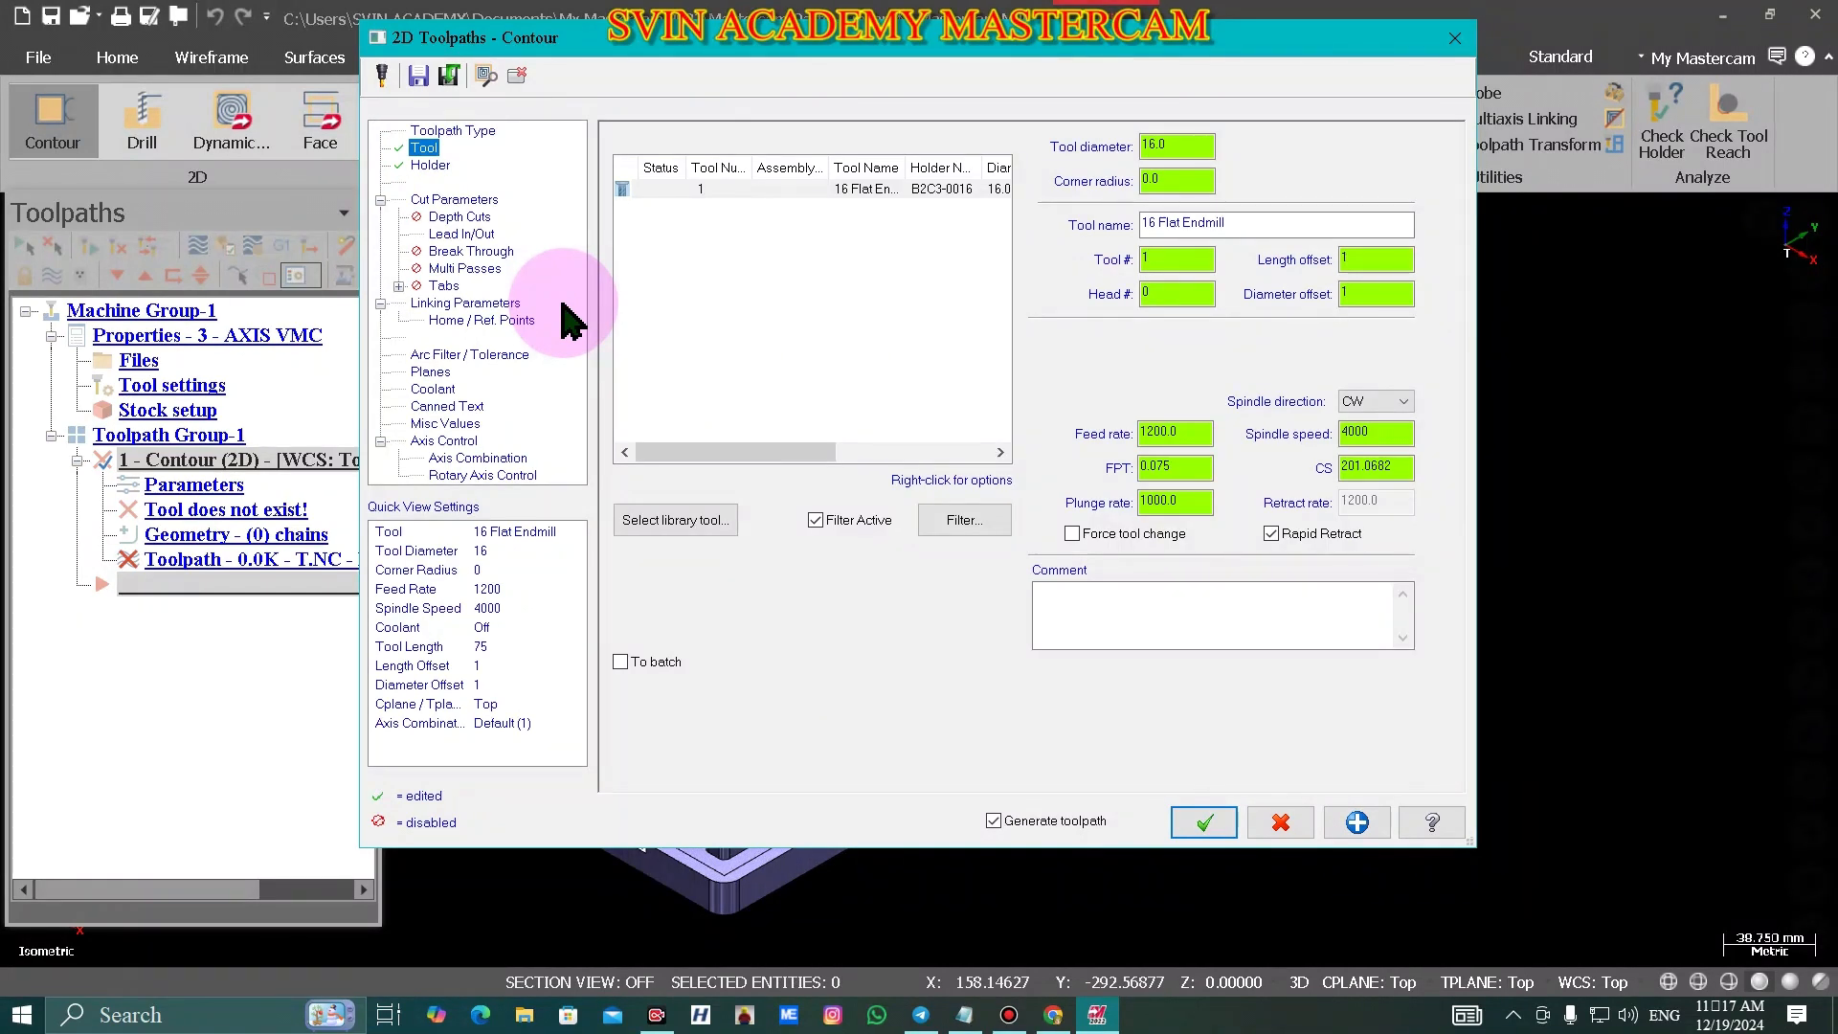
click(1145, 431)
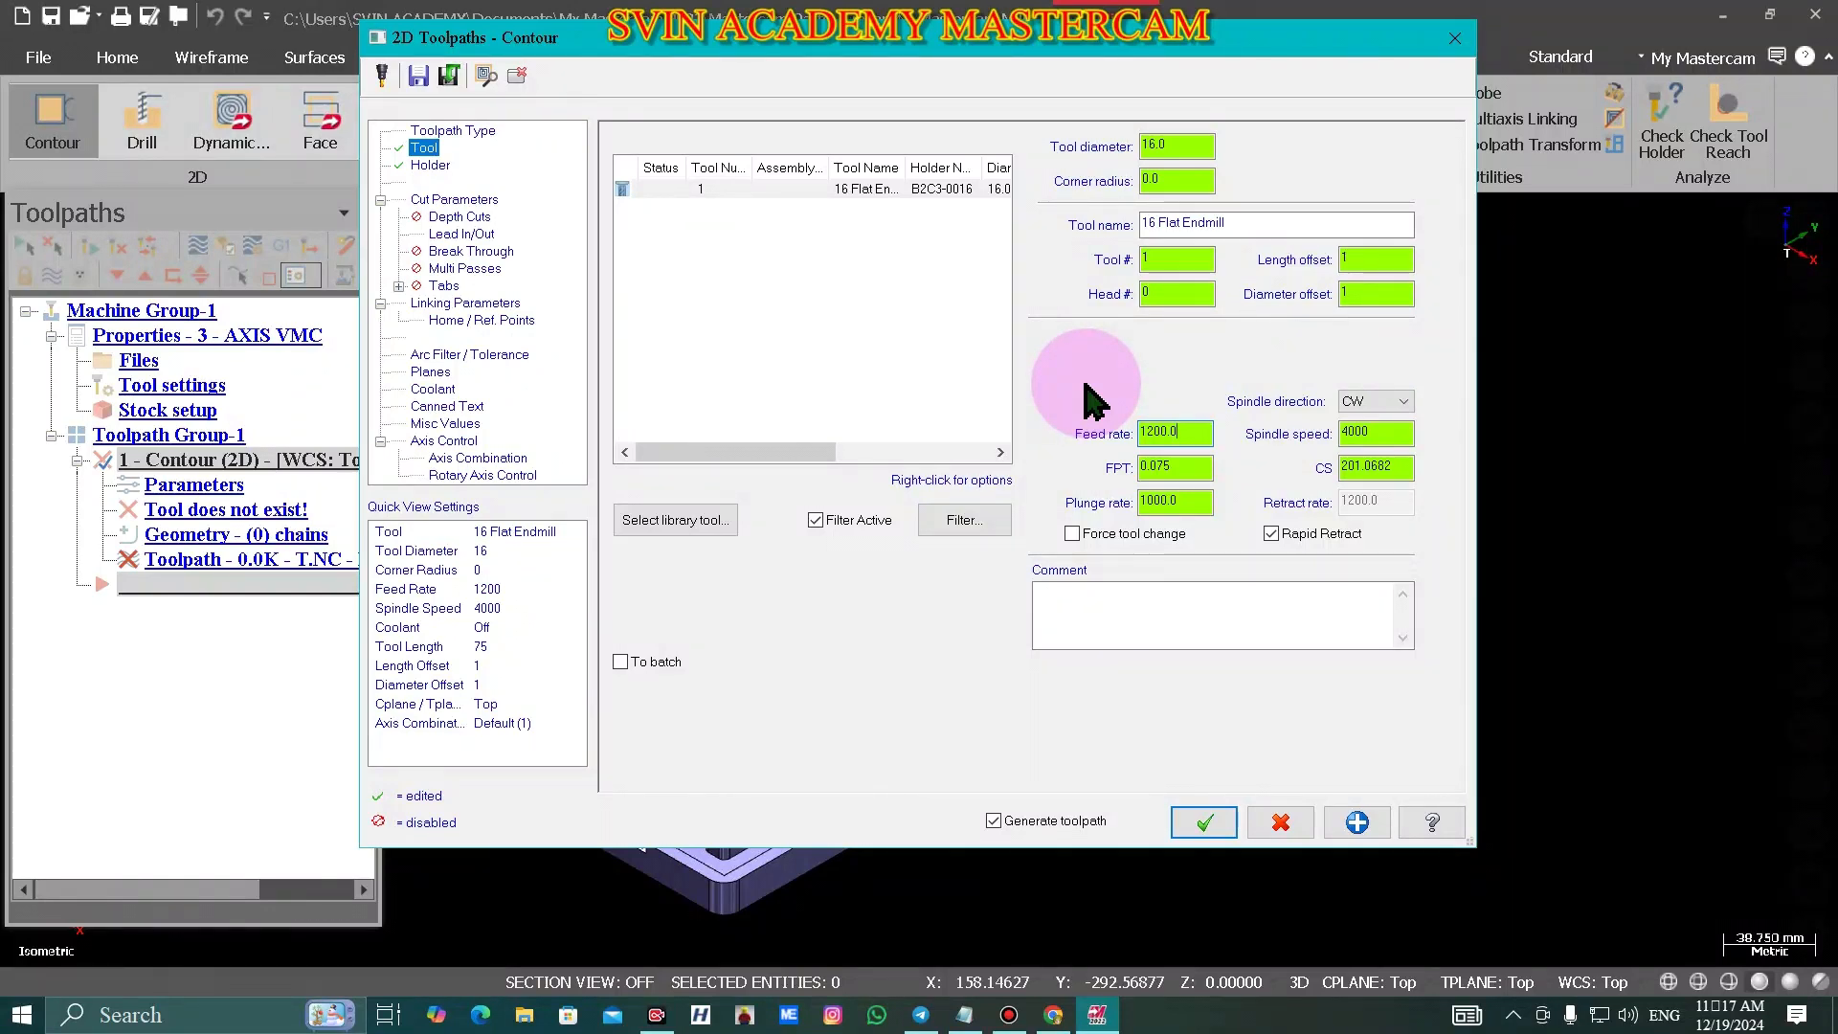
click(430, 165)
- Set the contour's cutter compensation type to Wear in the cut parameters
click(453, 199)
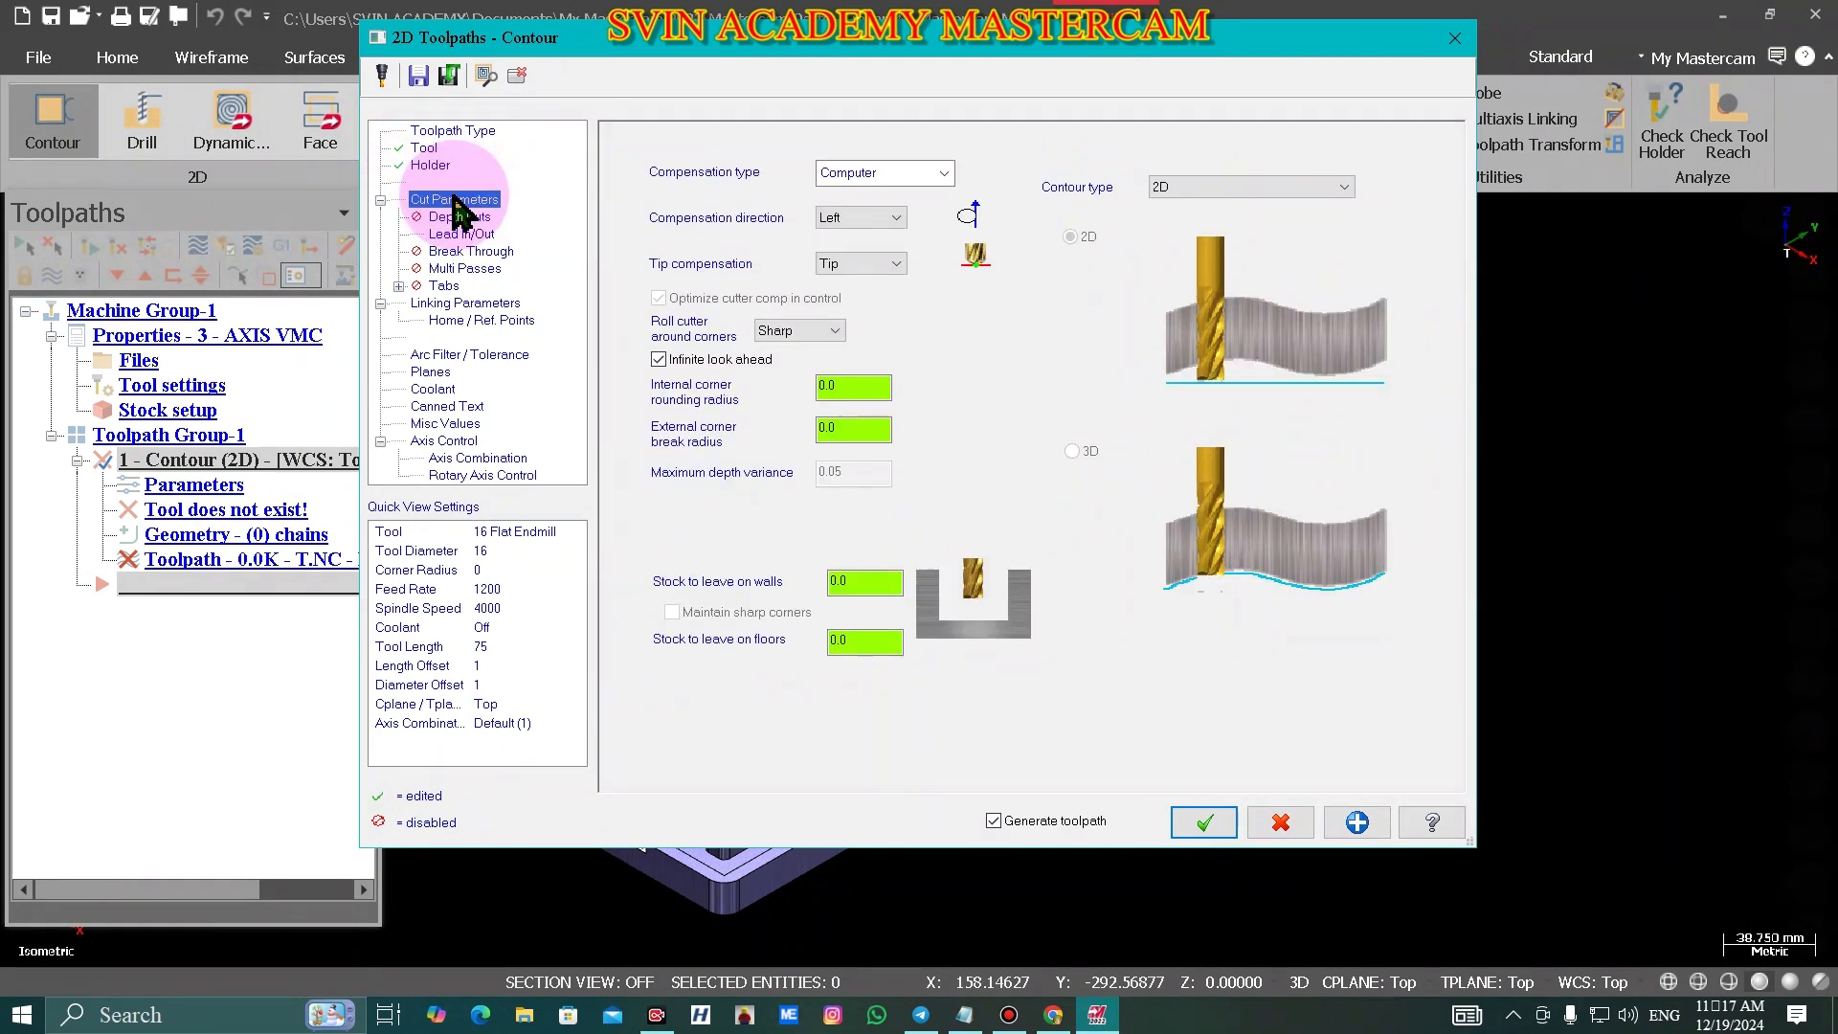
click(943, 173)
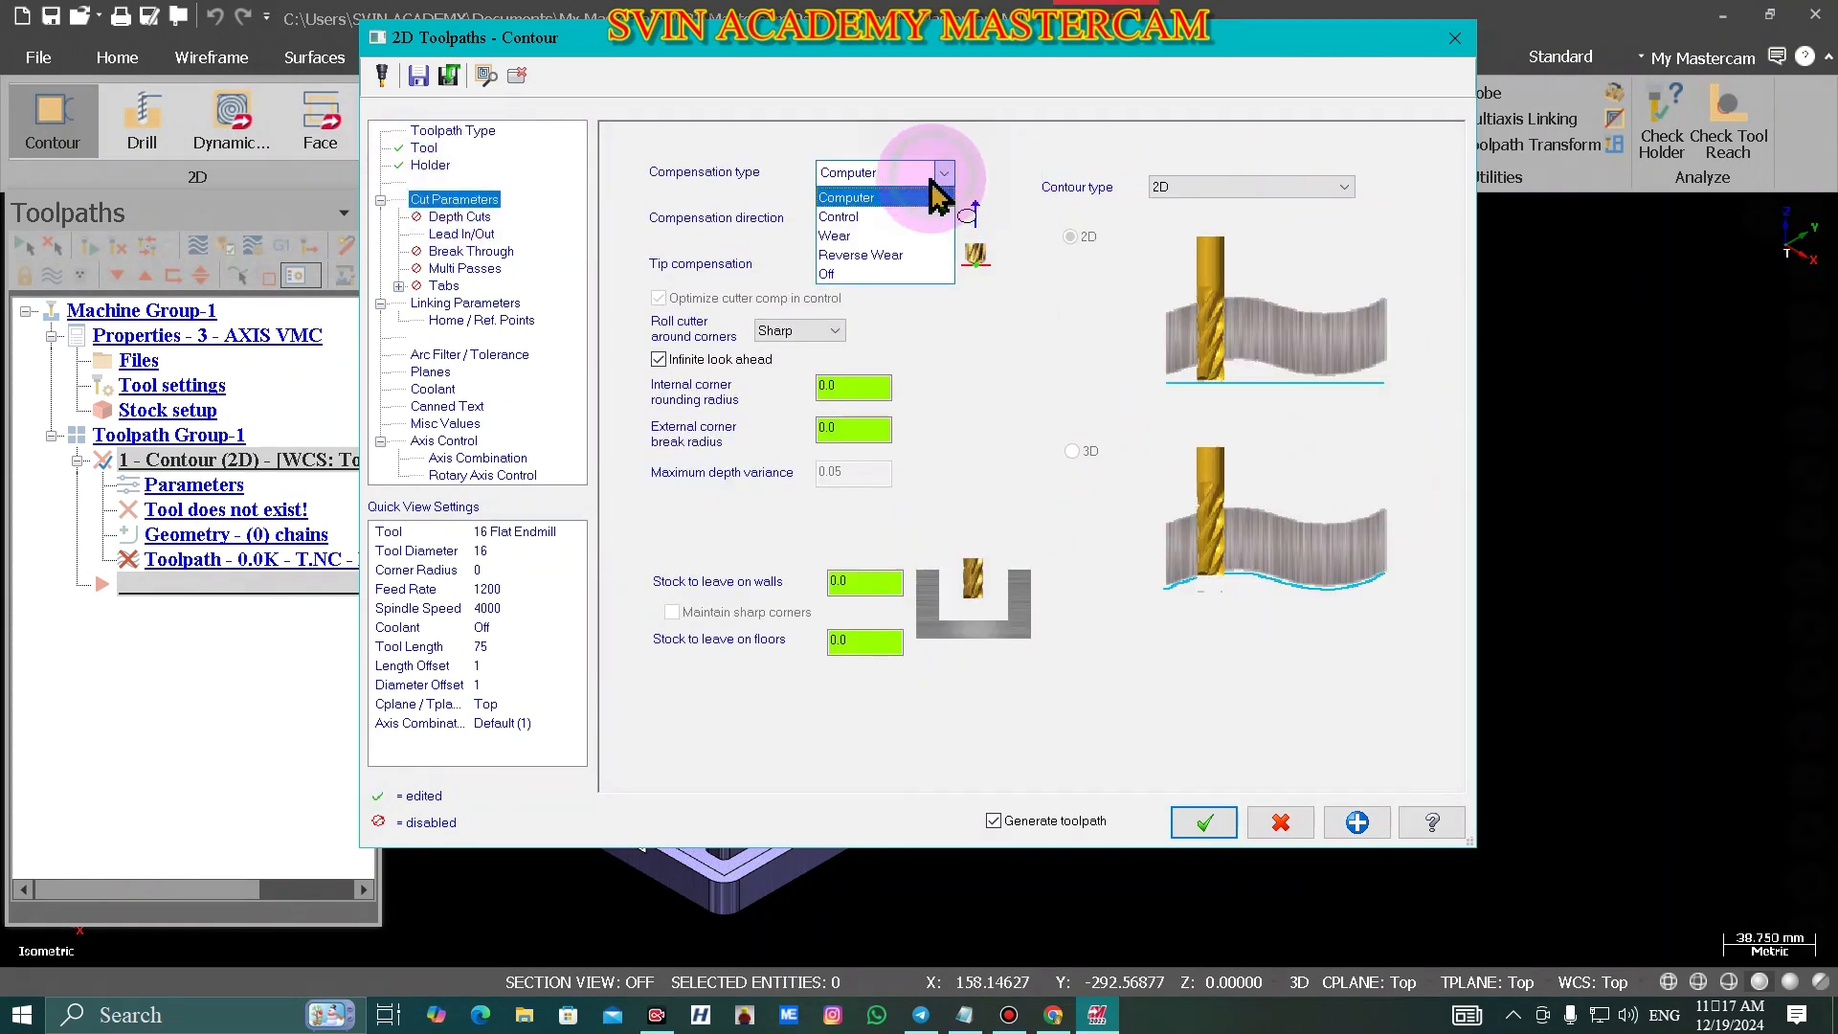
click(852, 229)
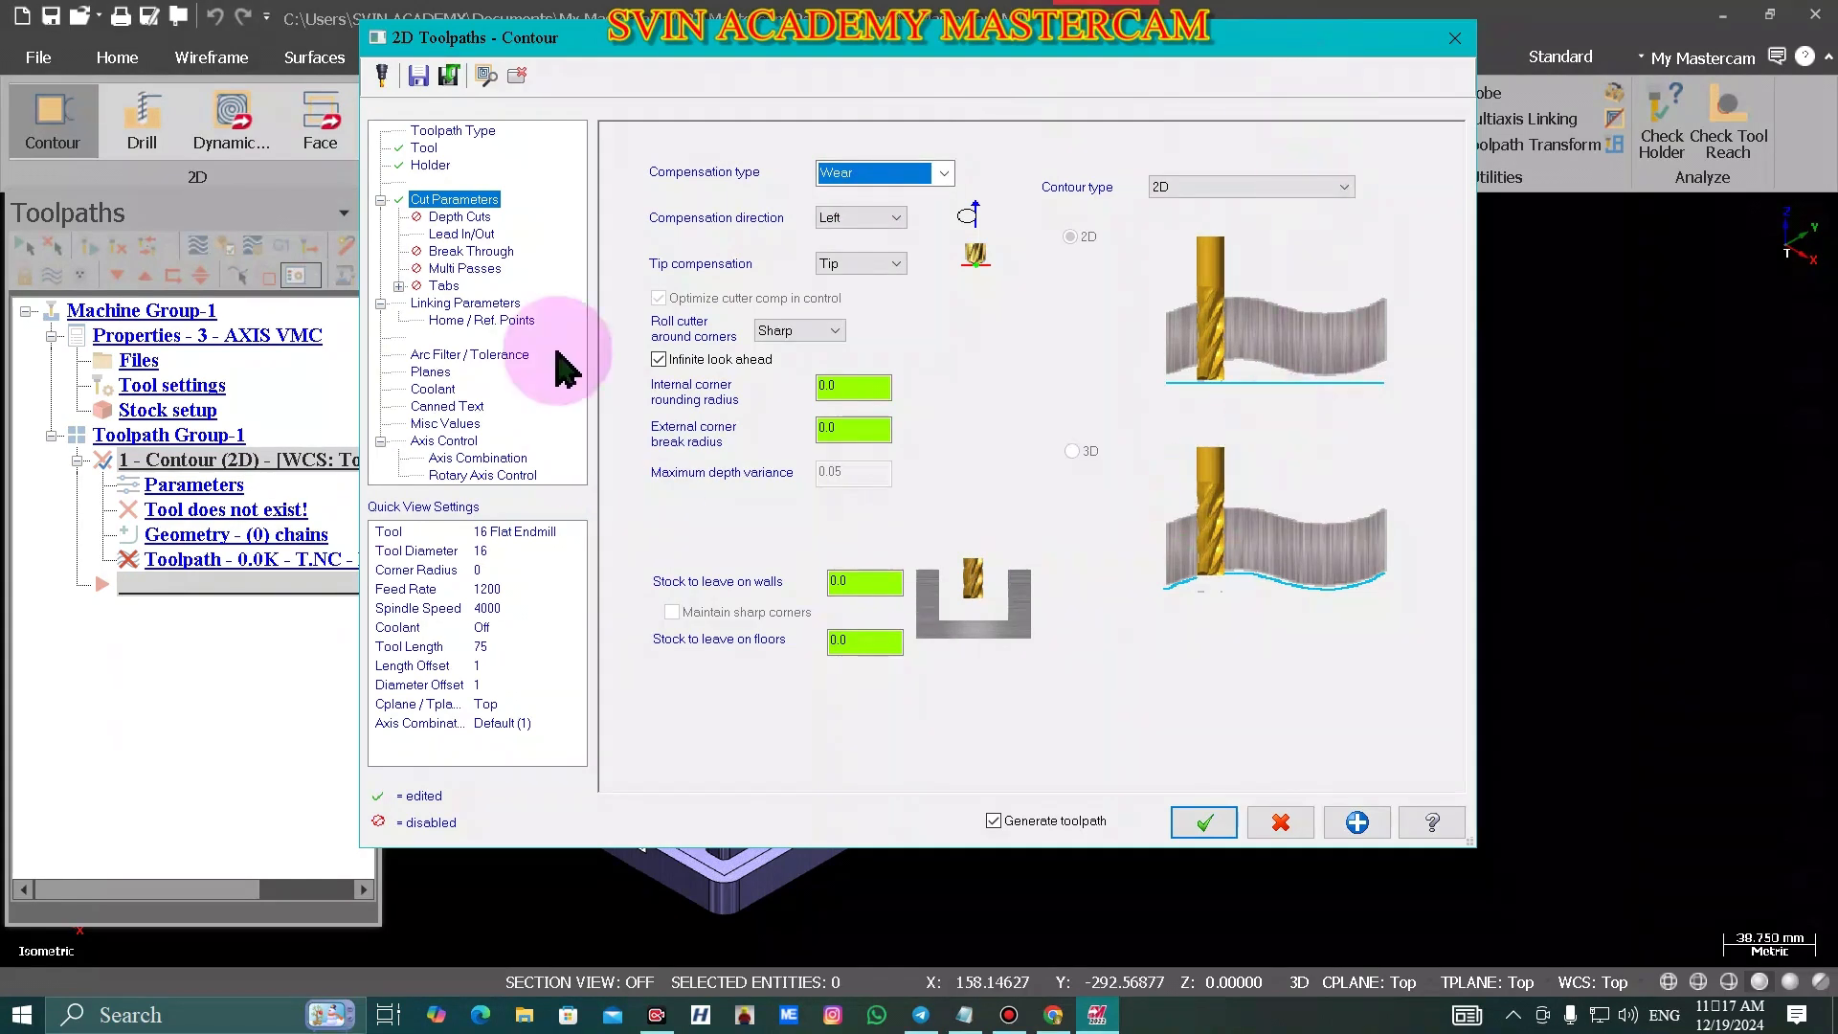
- Set the lead-in arc radius to 0 and line length to 8+3 mm, and copy the entry values to the exit
click(463, 235)
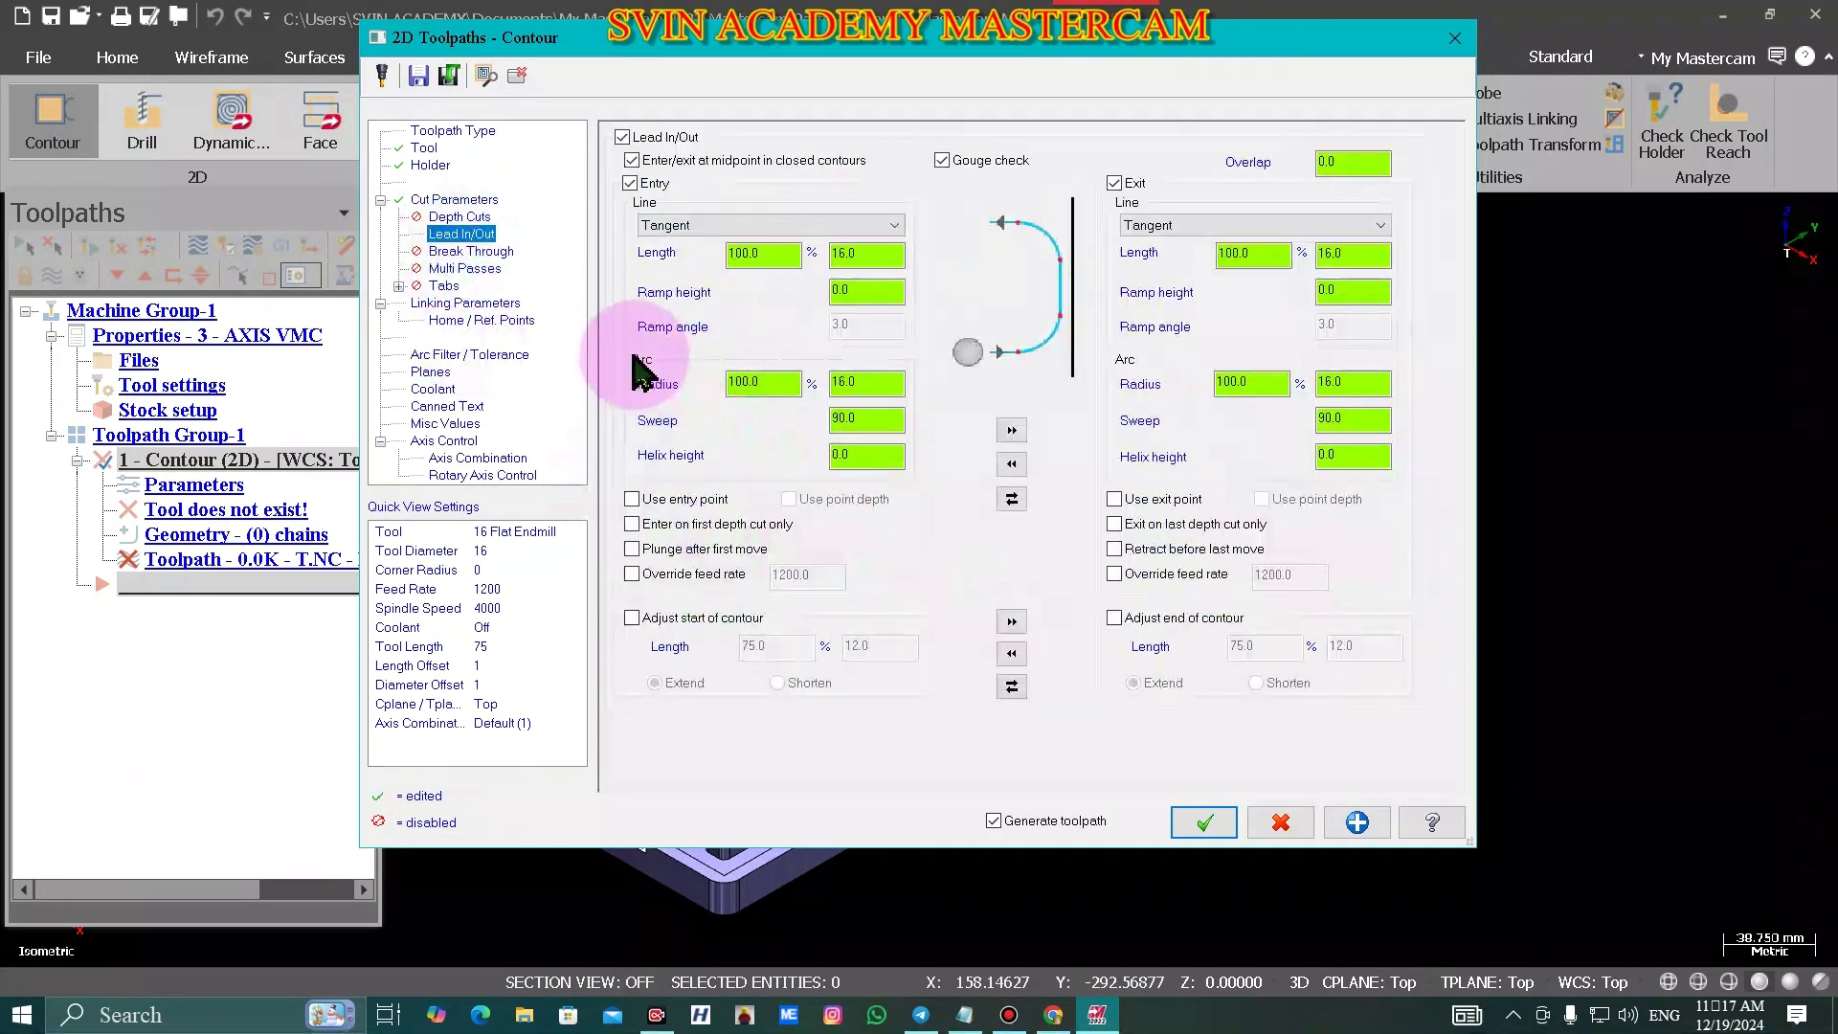
click(771, 384)
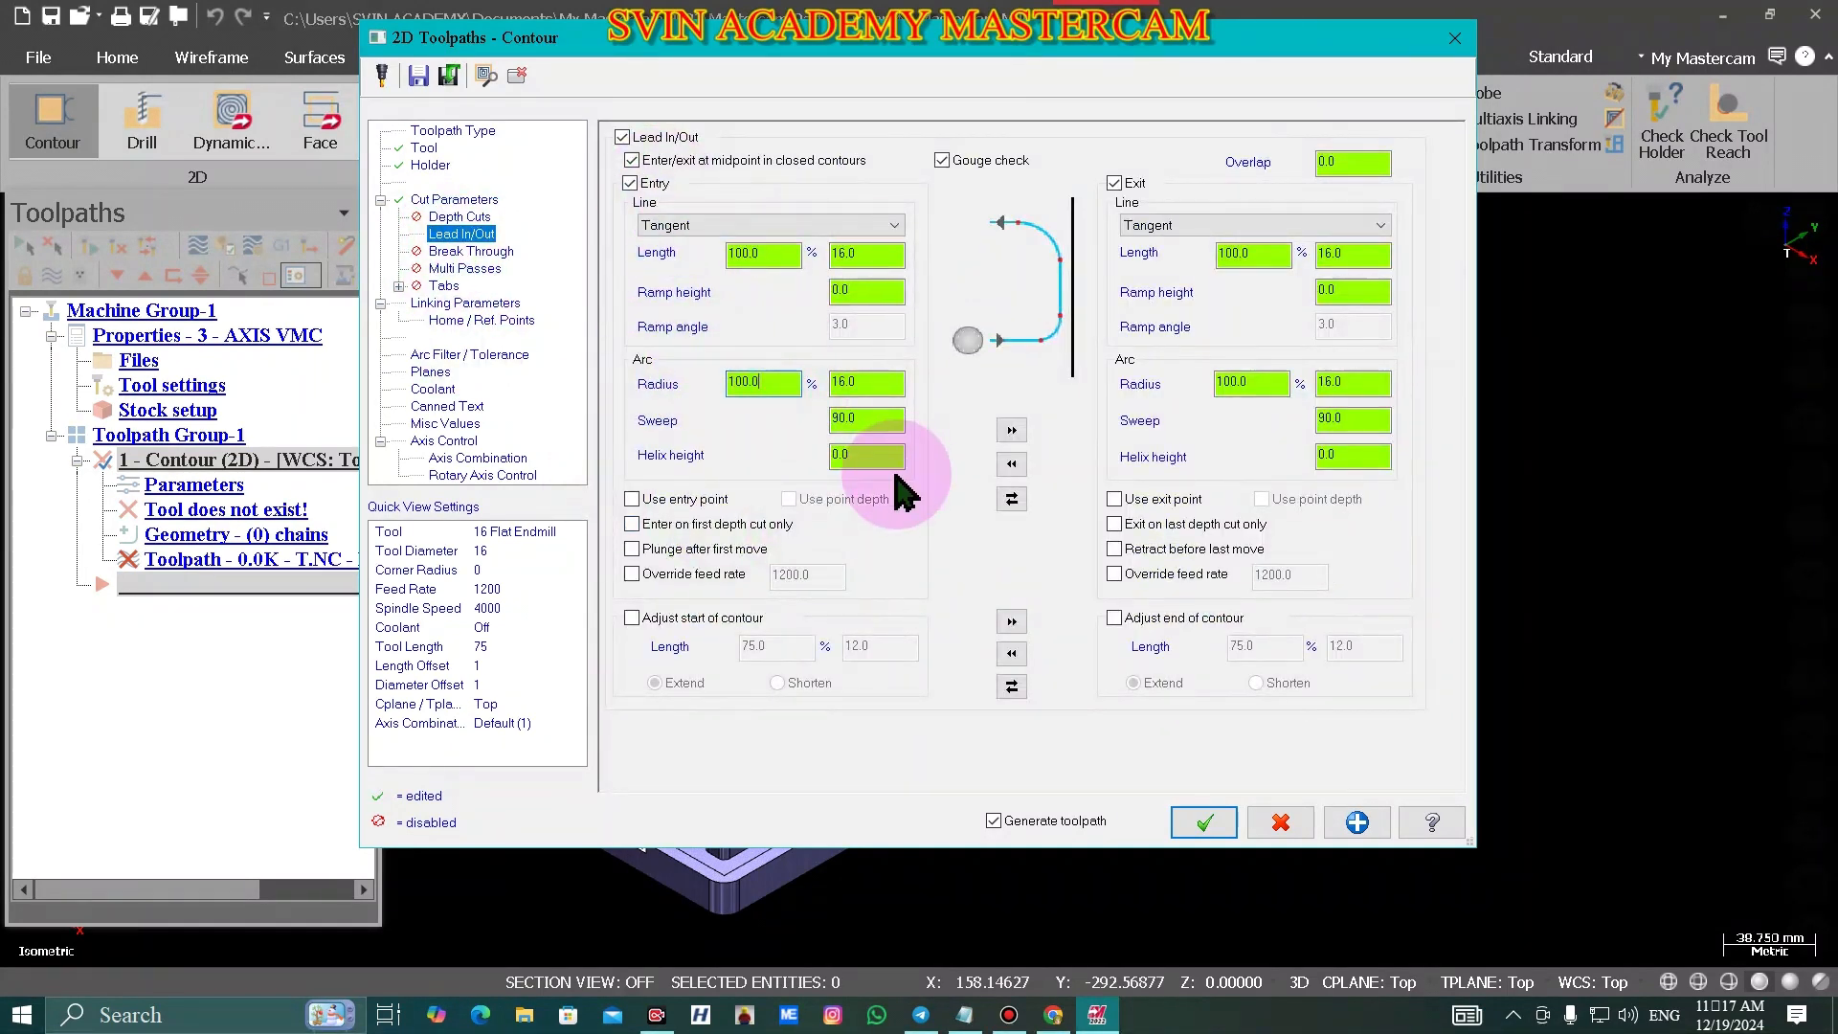
text(0)
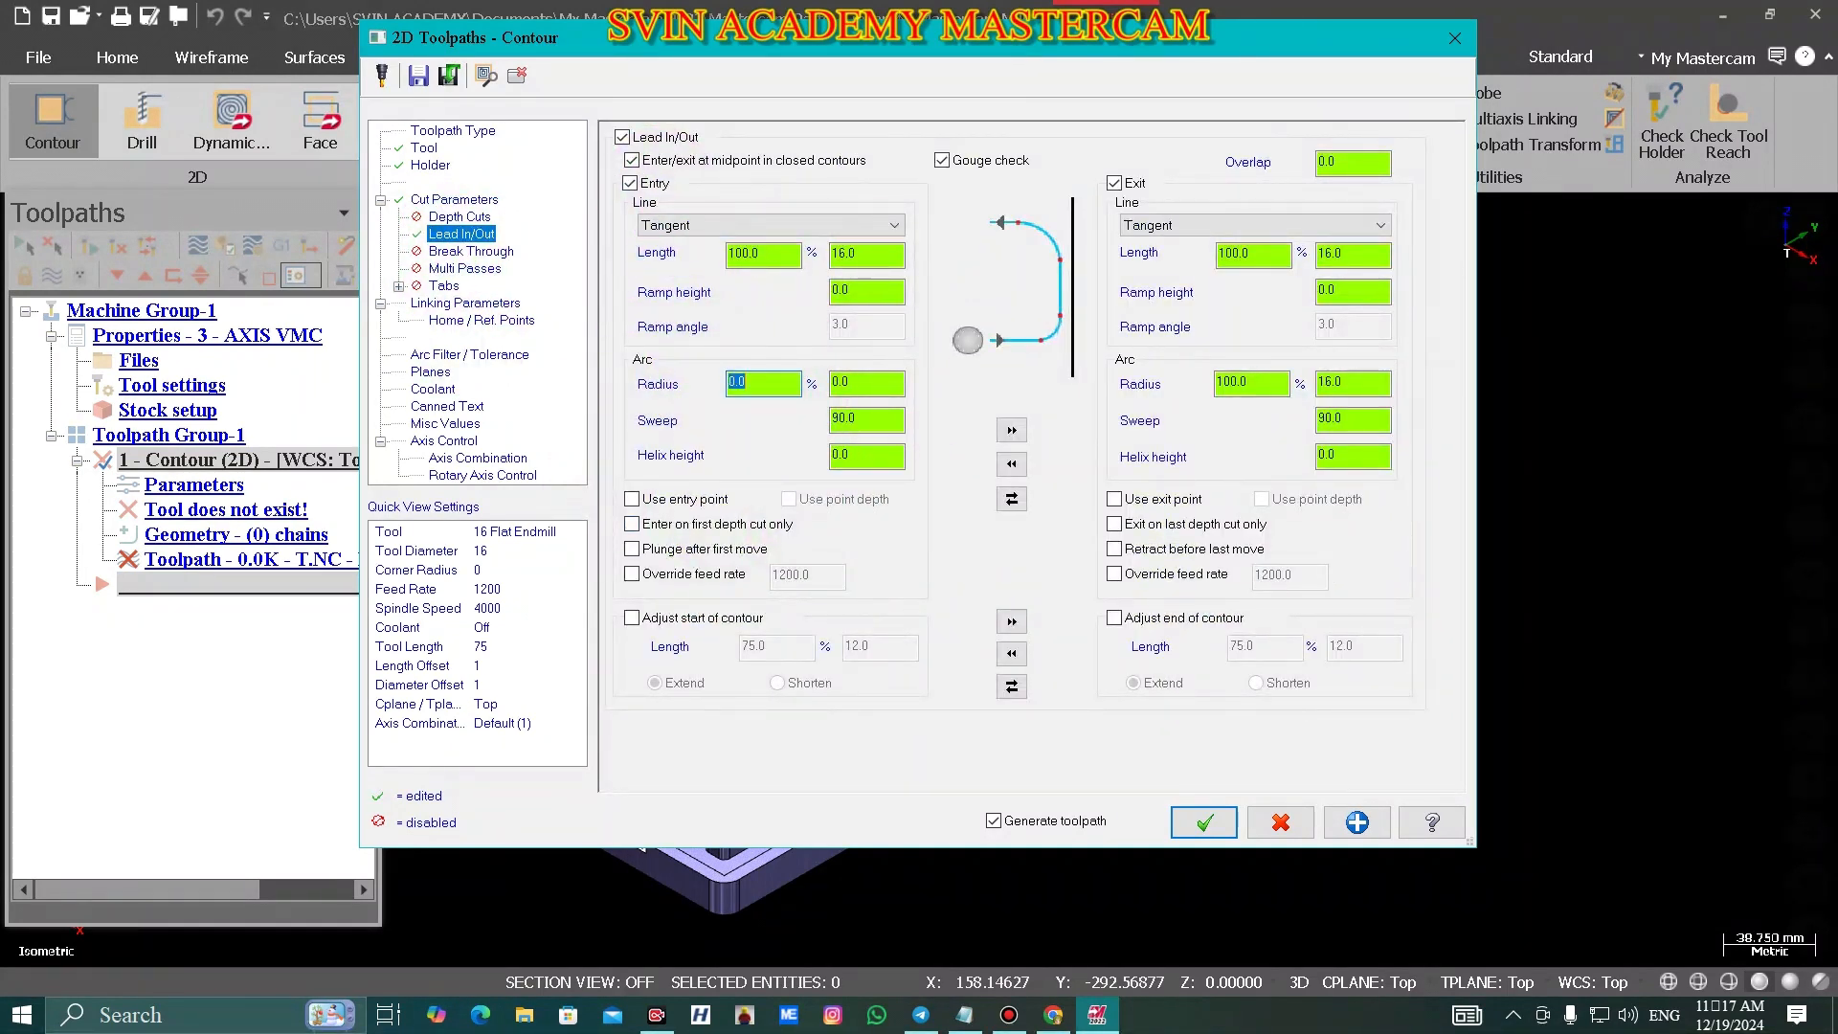
click(1012, 431)
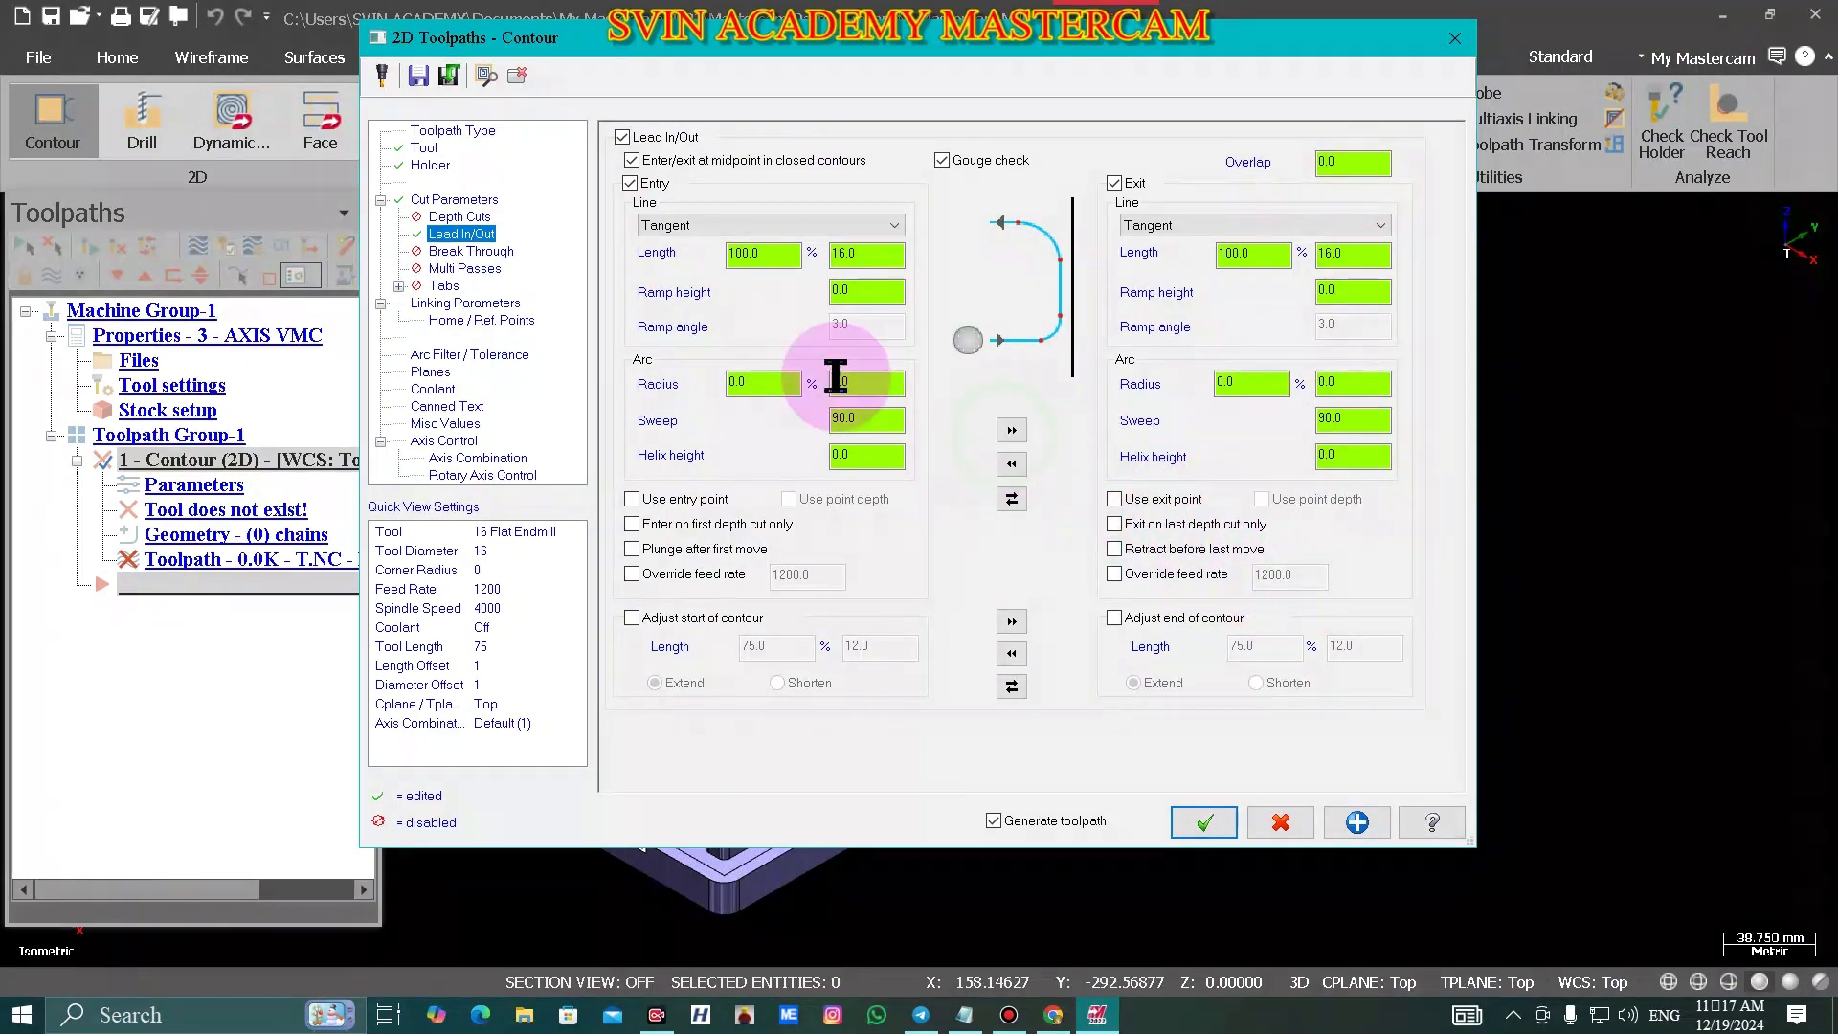
click(866, 253)
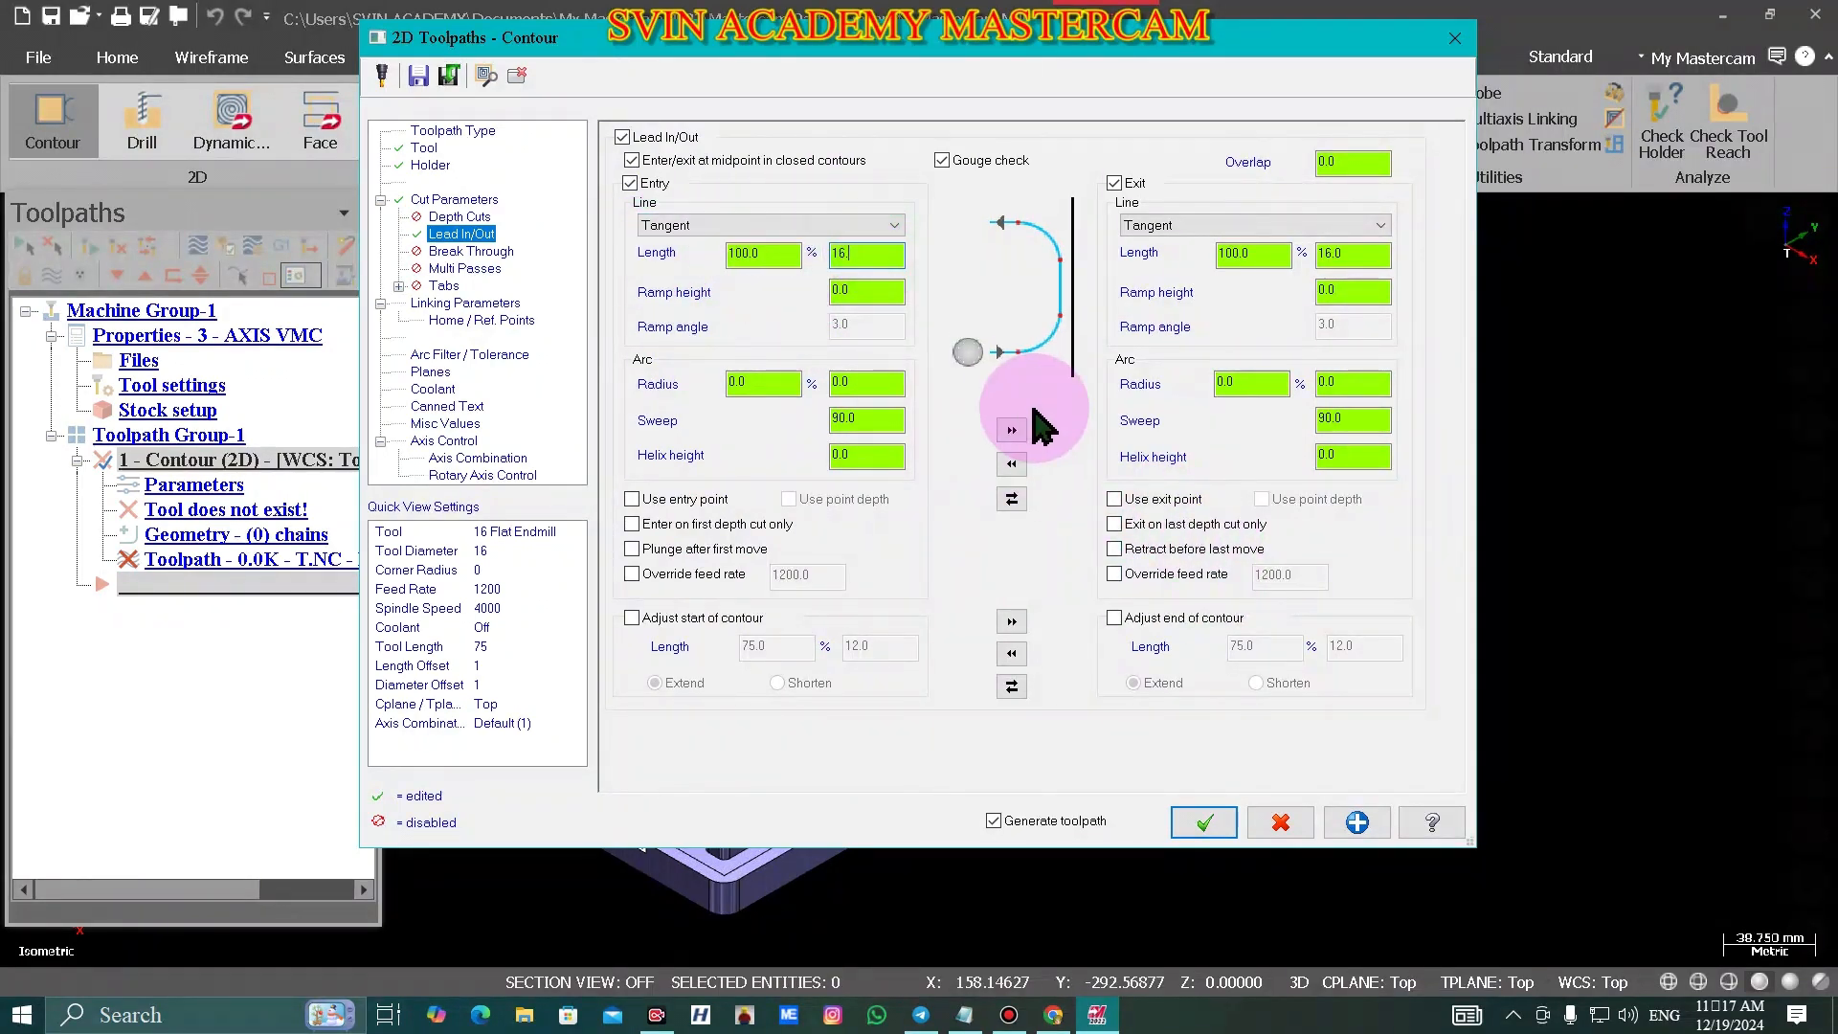
text(8+3)
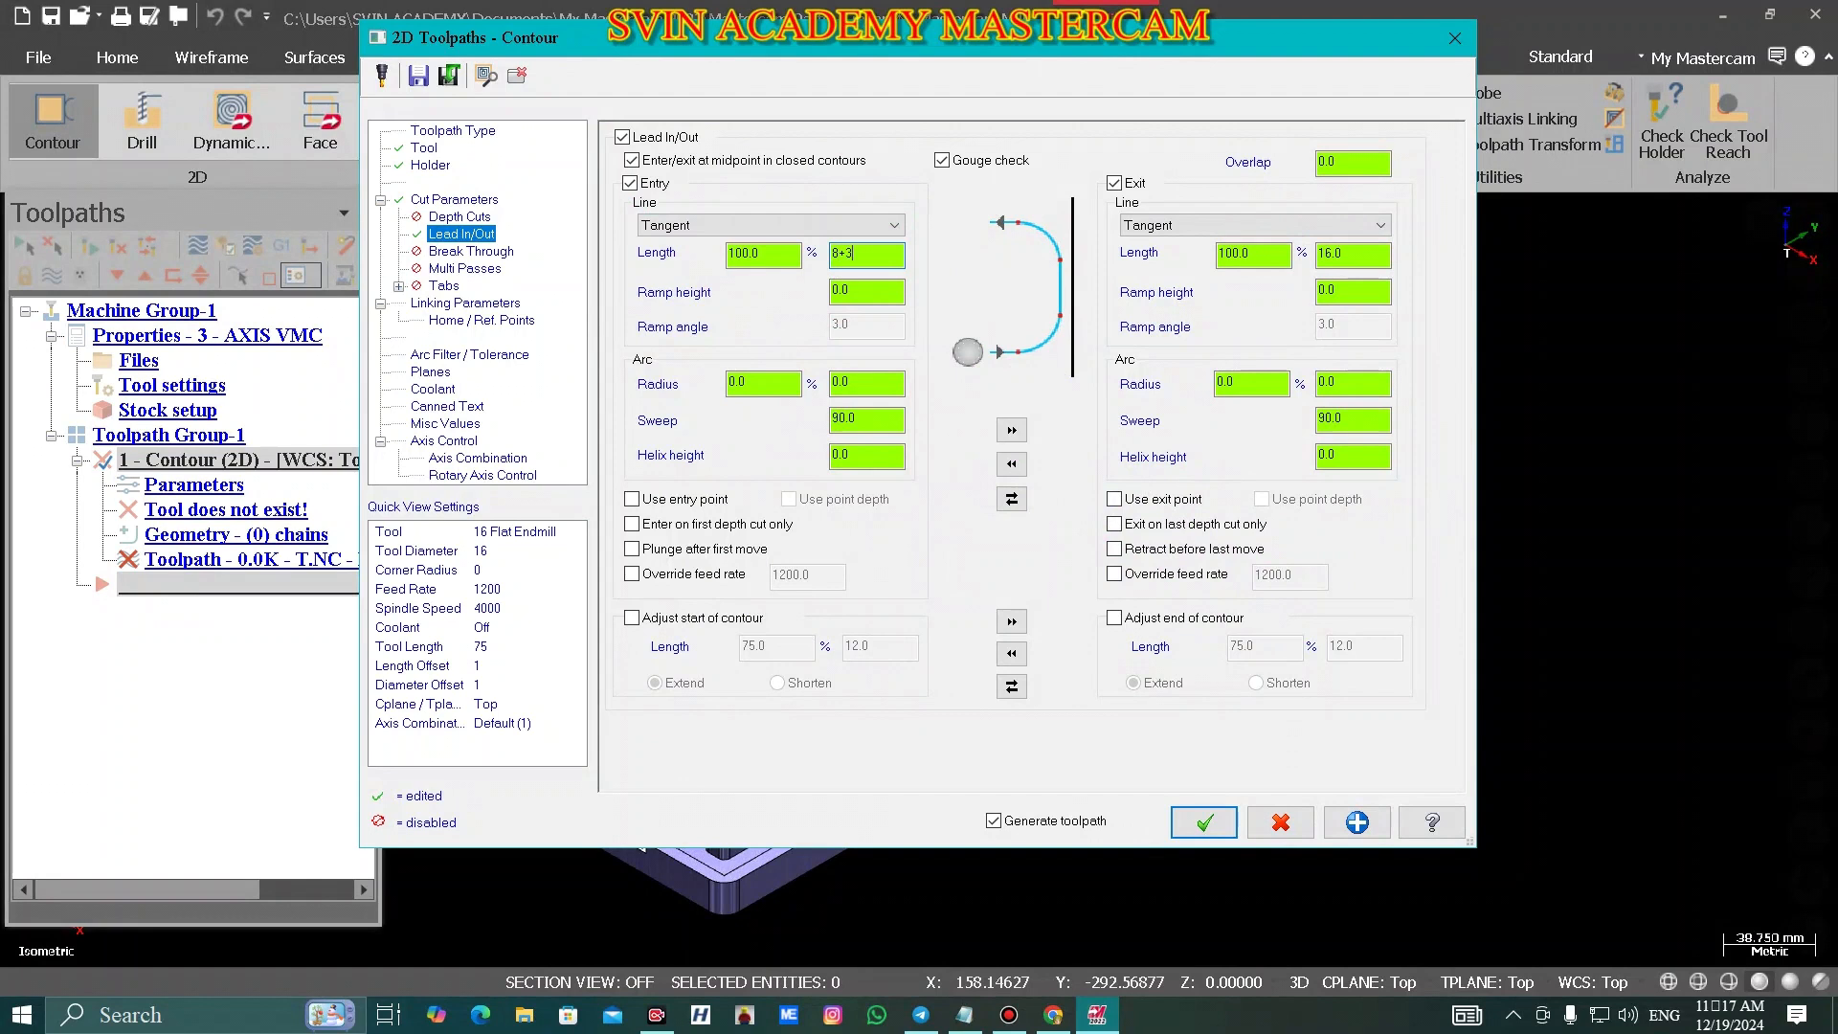
click(1012, 430)
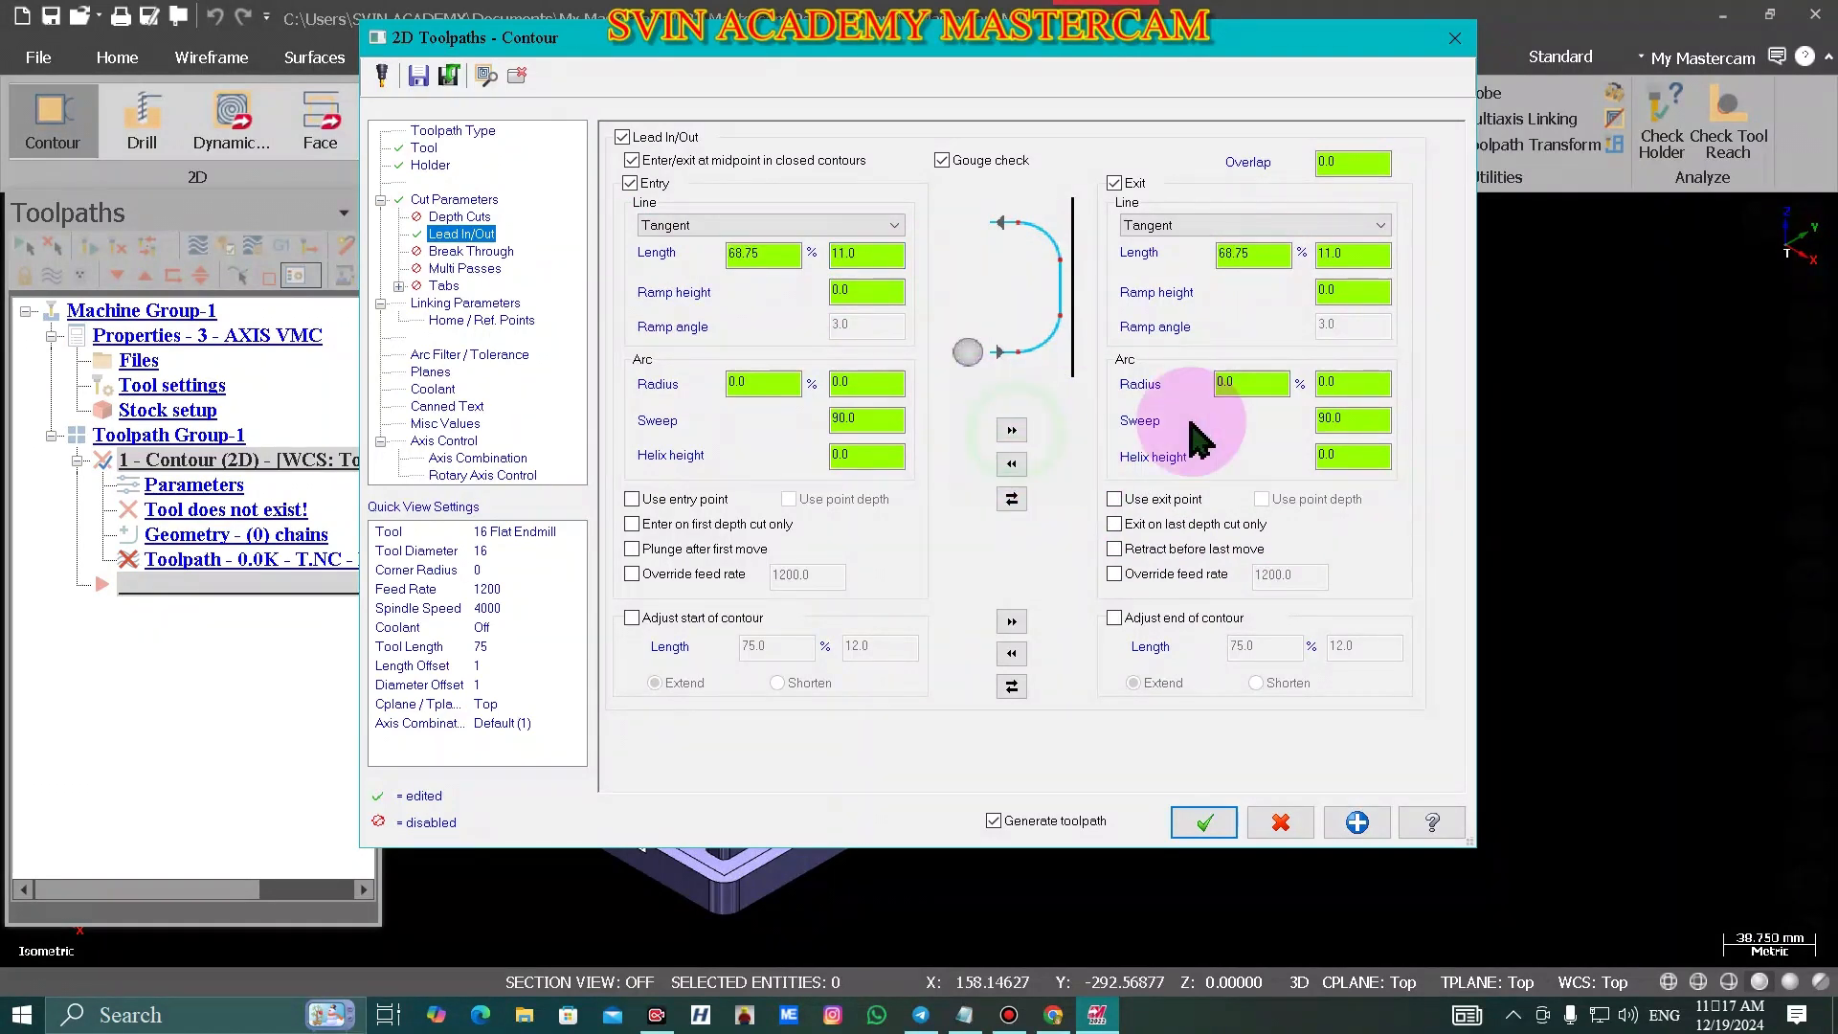
- Enable the clearance height in the linking parameters and make the retract, feed plane and depth values absolute
click(485, 304)
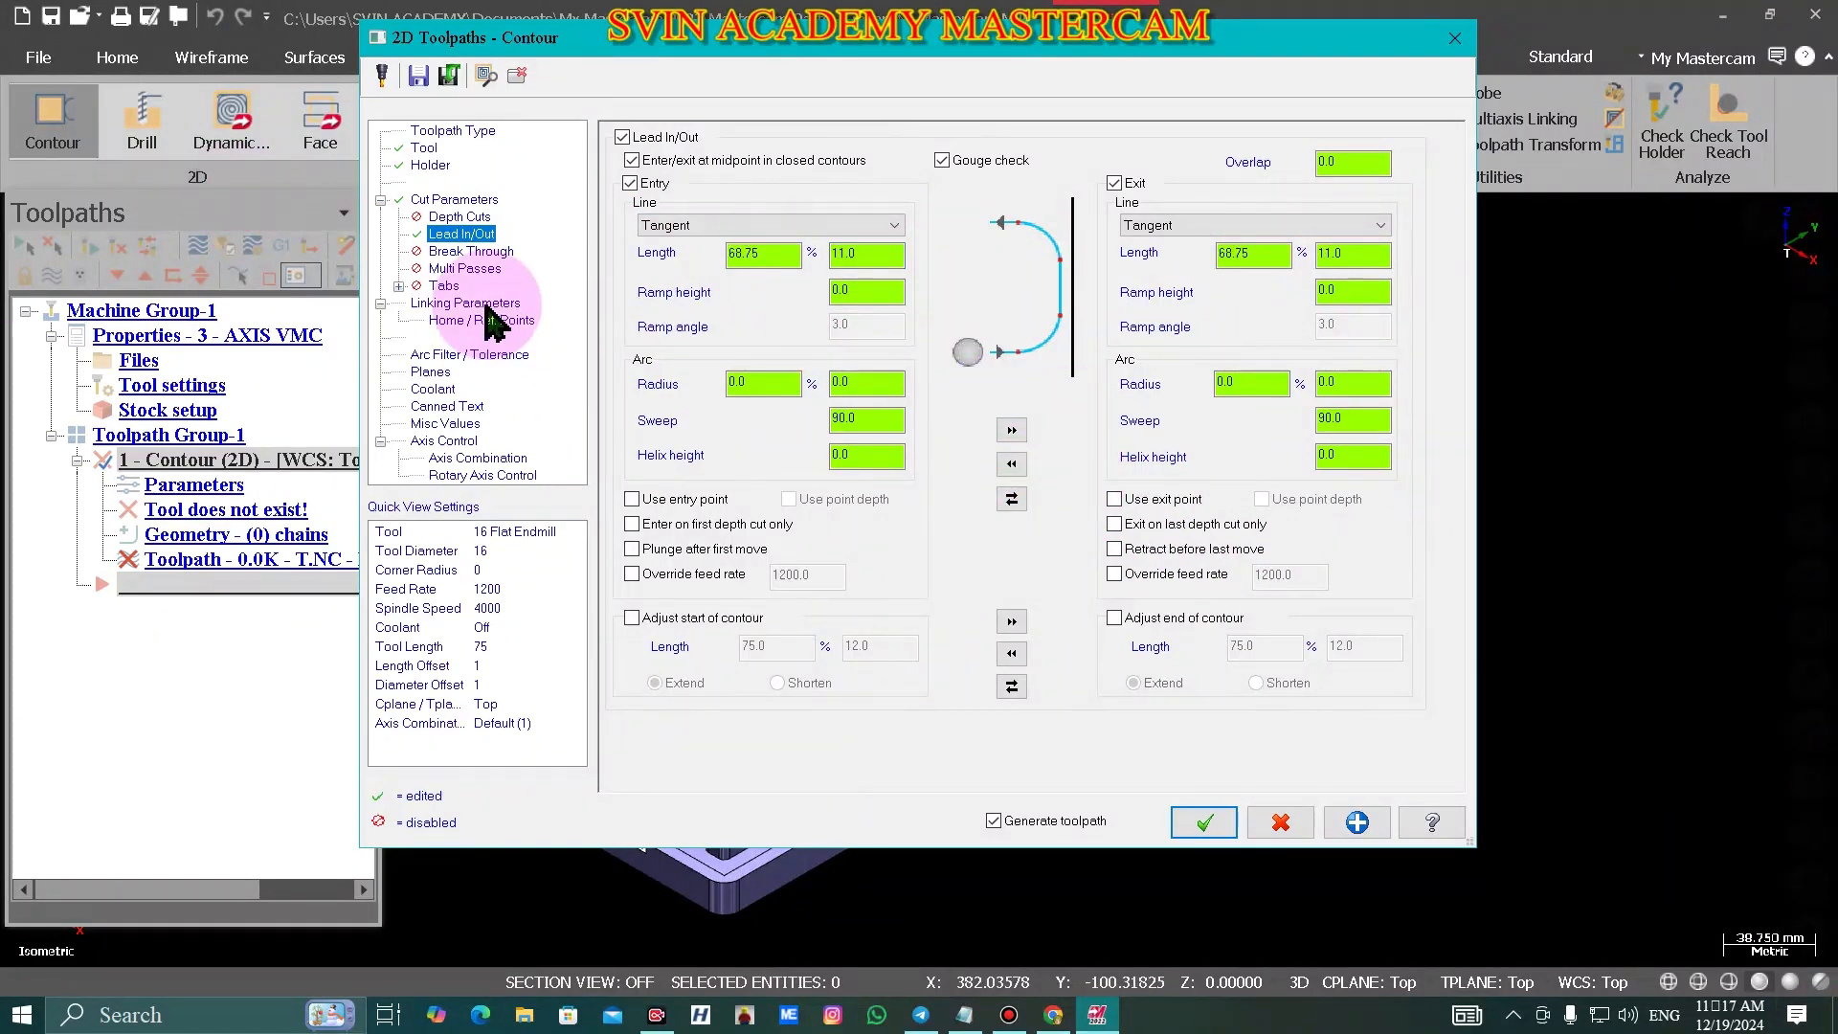
click(873, 269)
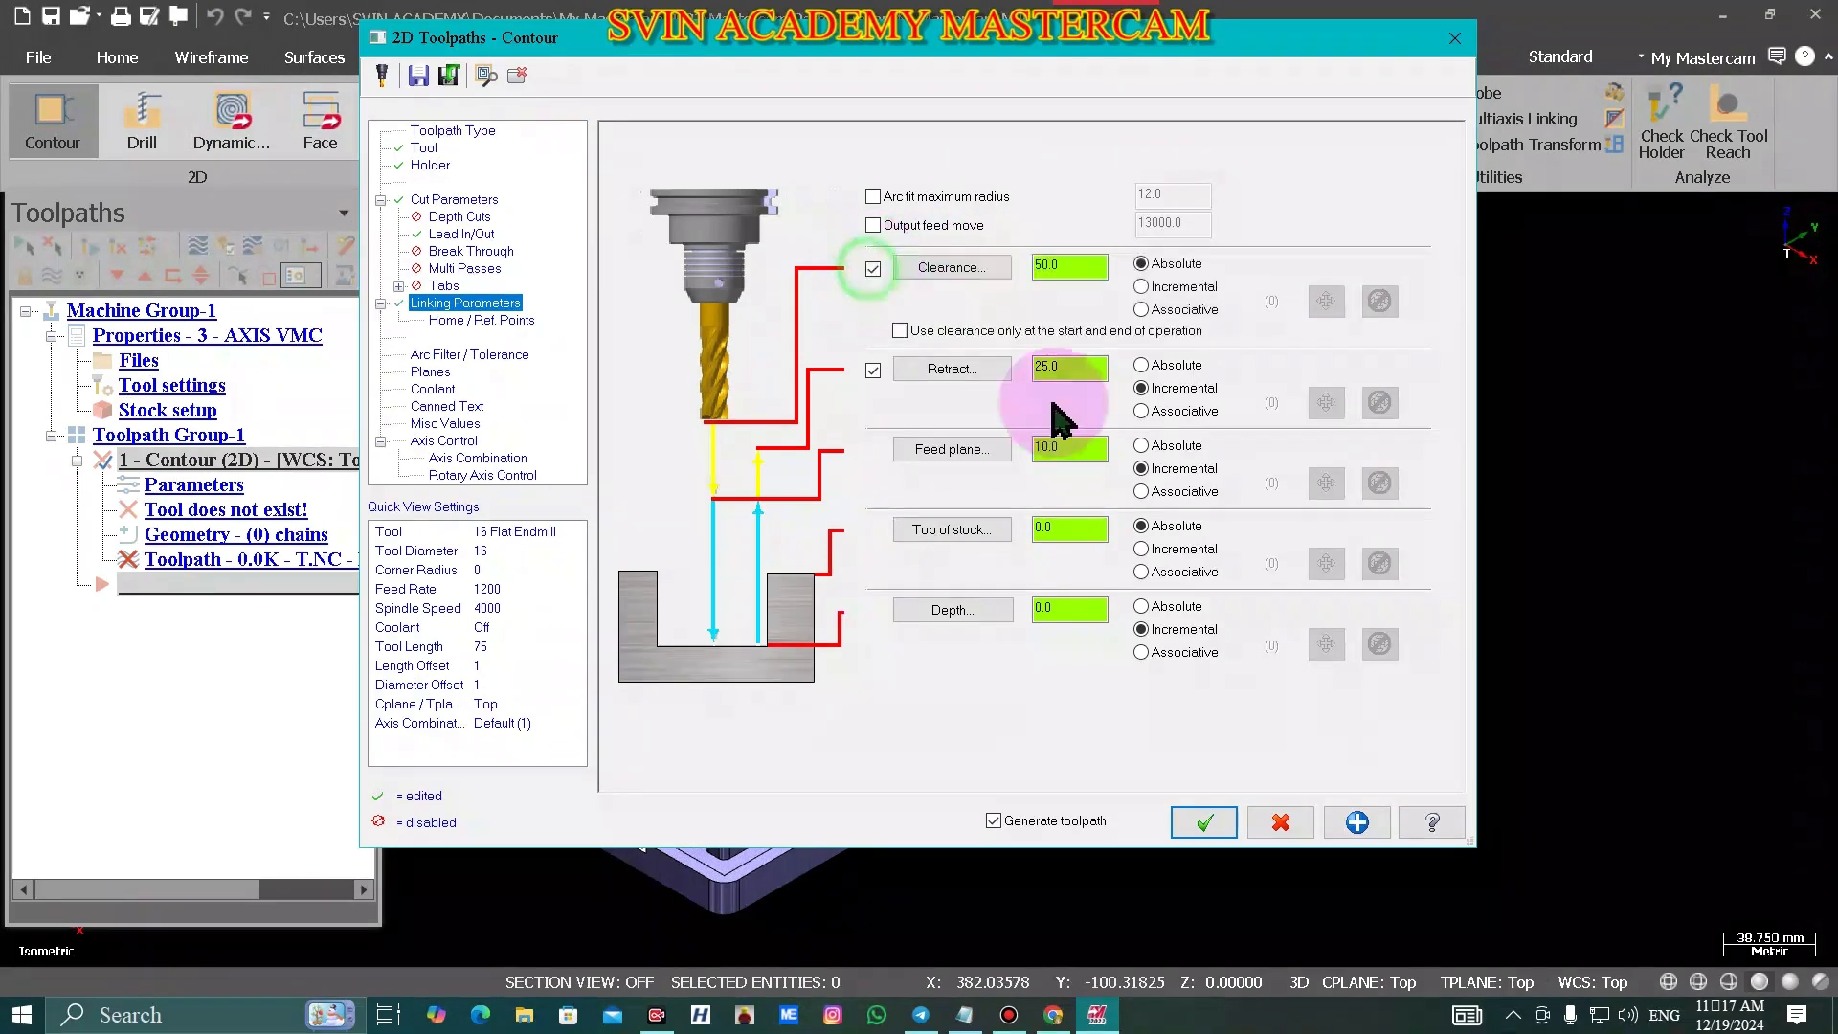
click(1173, 365)
click(1173, 445)
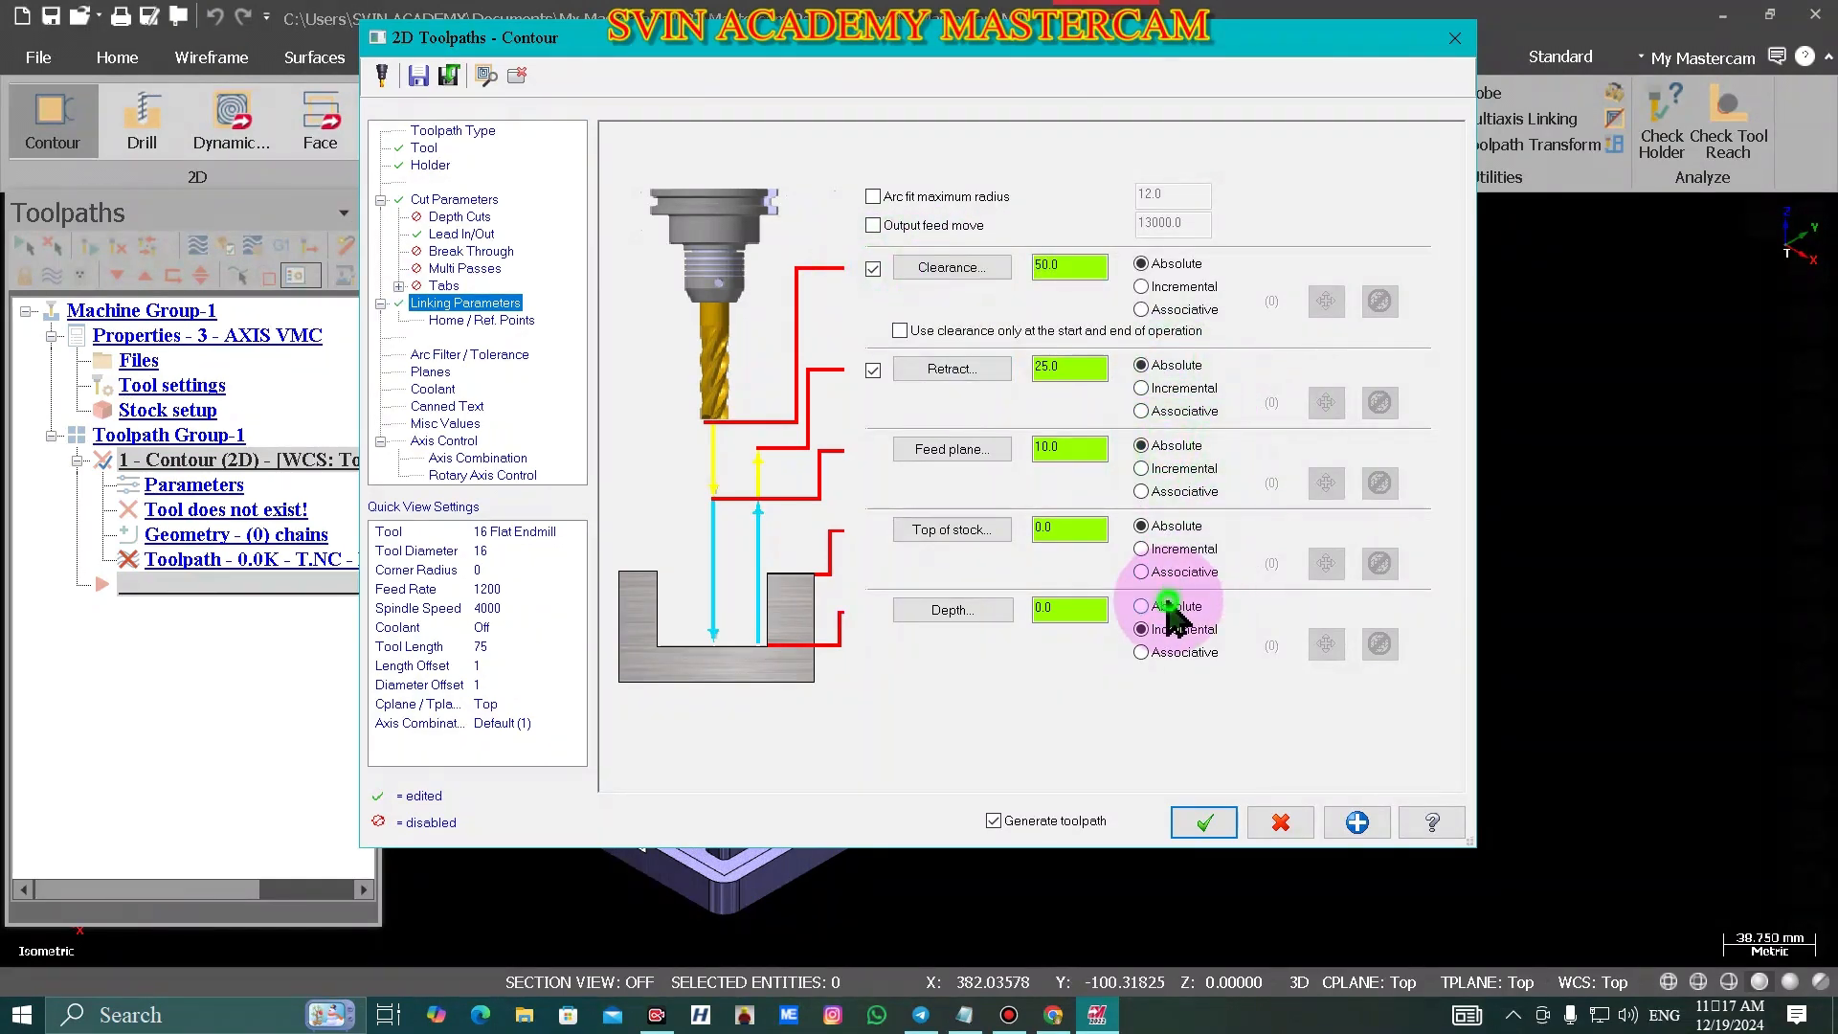
click(1172, 606)
- Set the retract height to 3 mm and disable it, and set the feed plane to 2 mm
click(1080, 365)
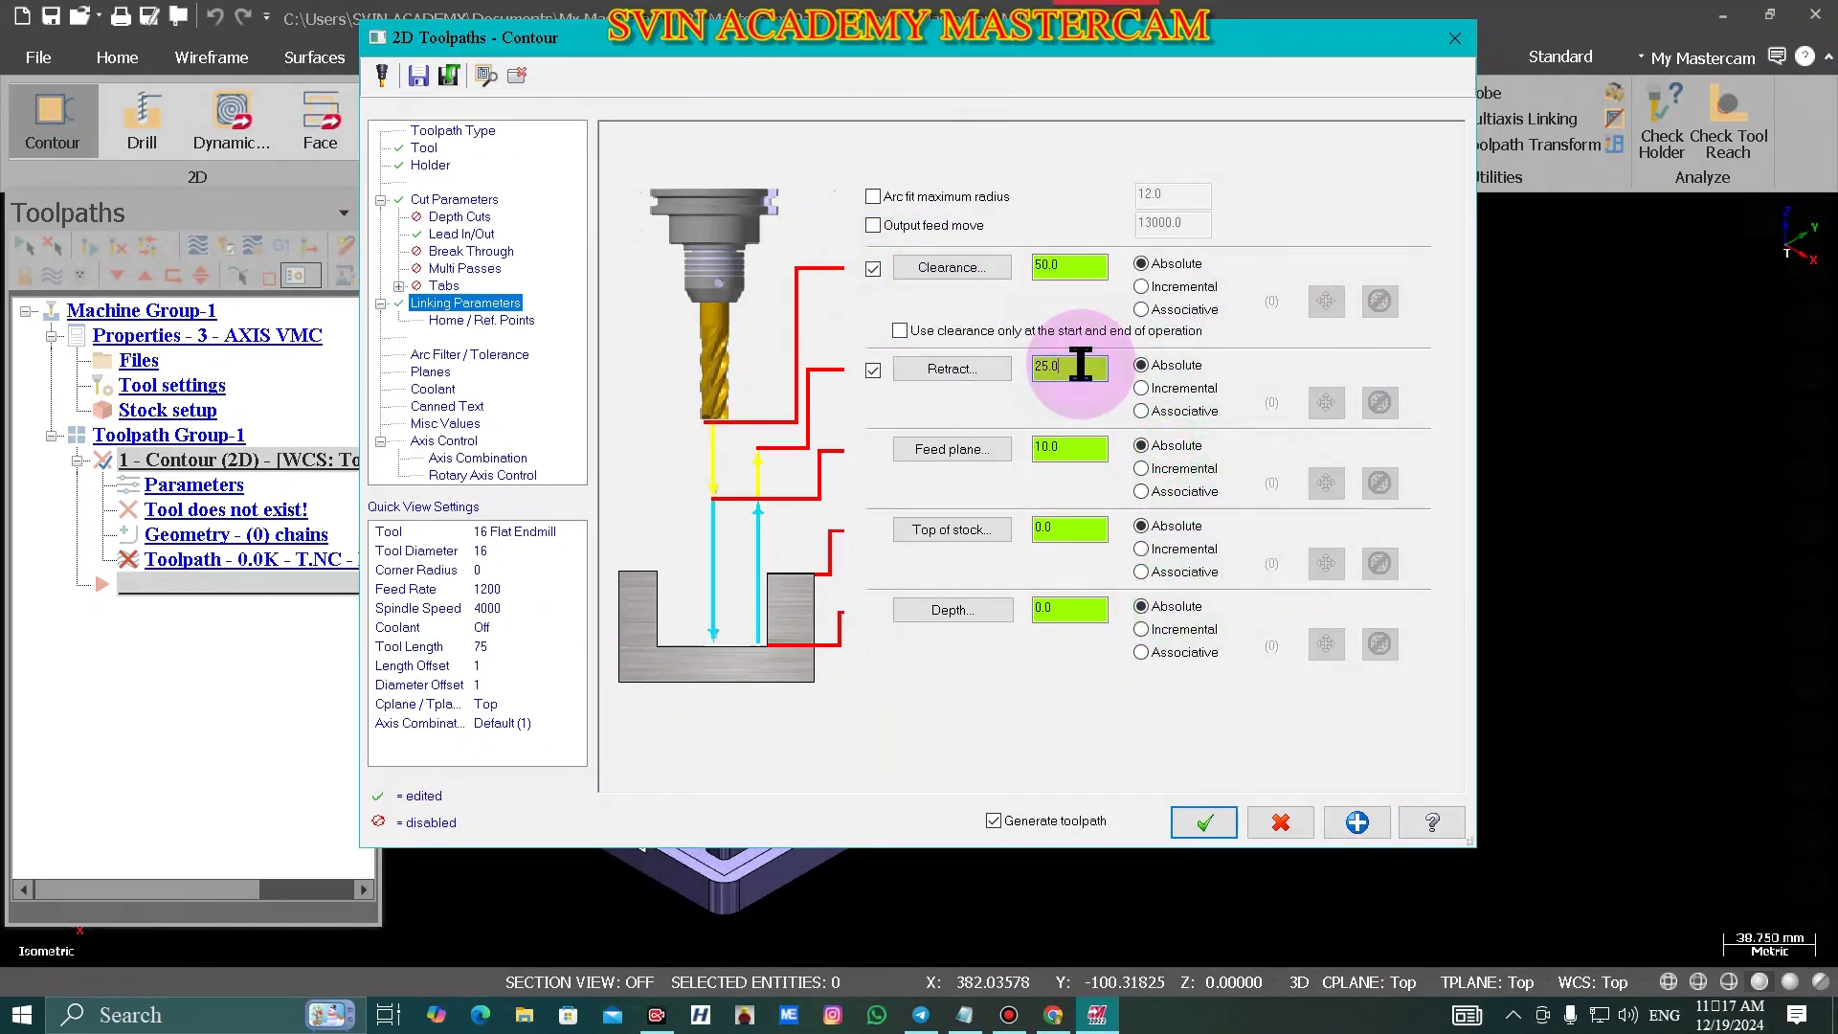
text(3)
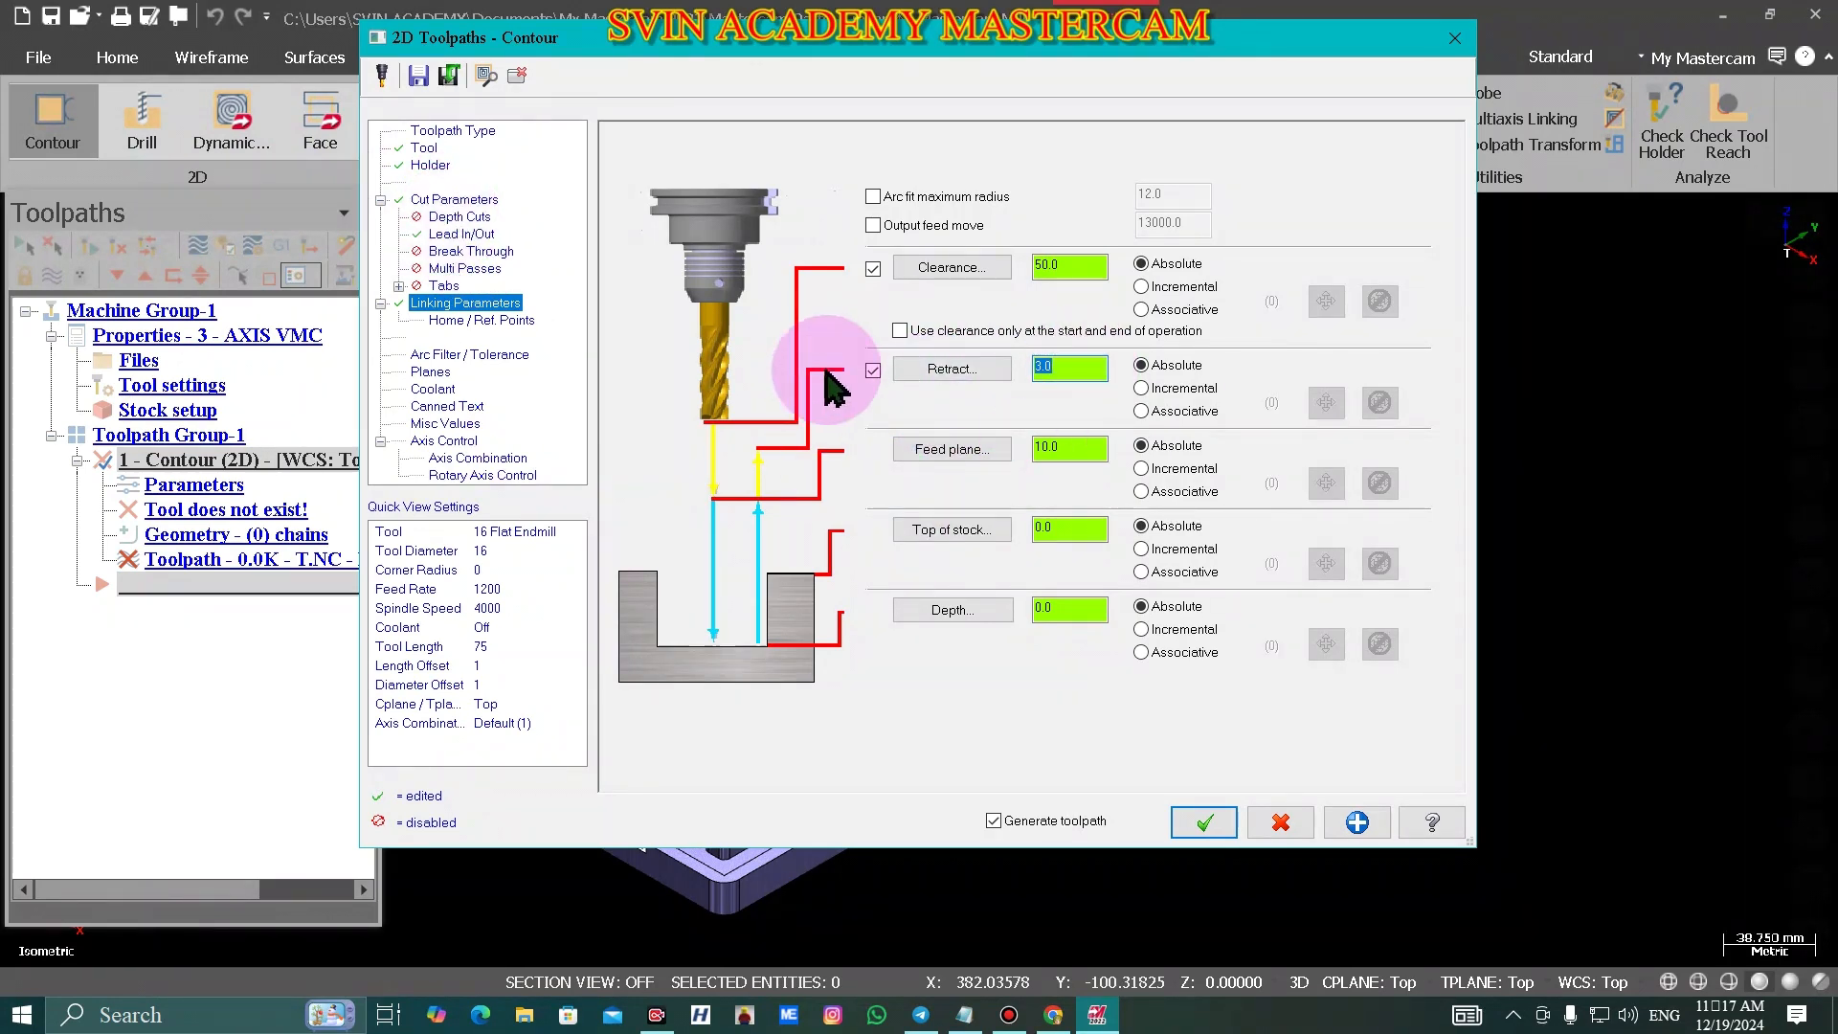
click(873, 371)
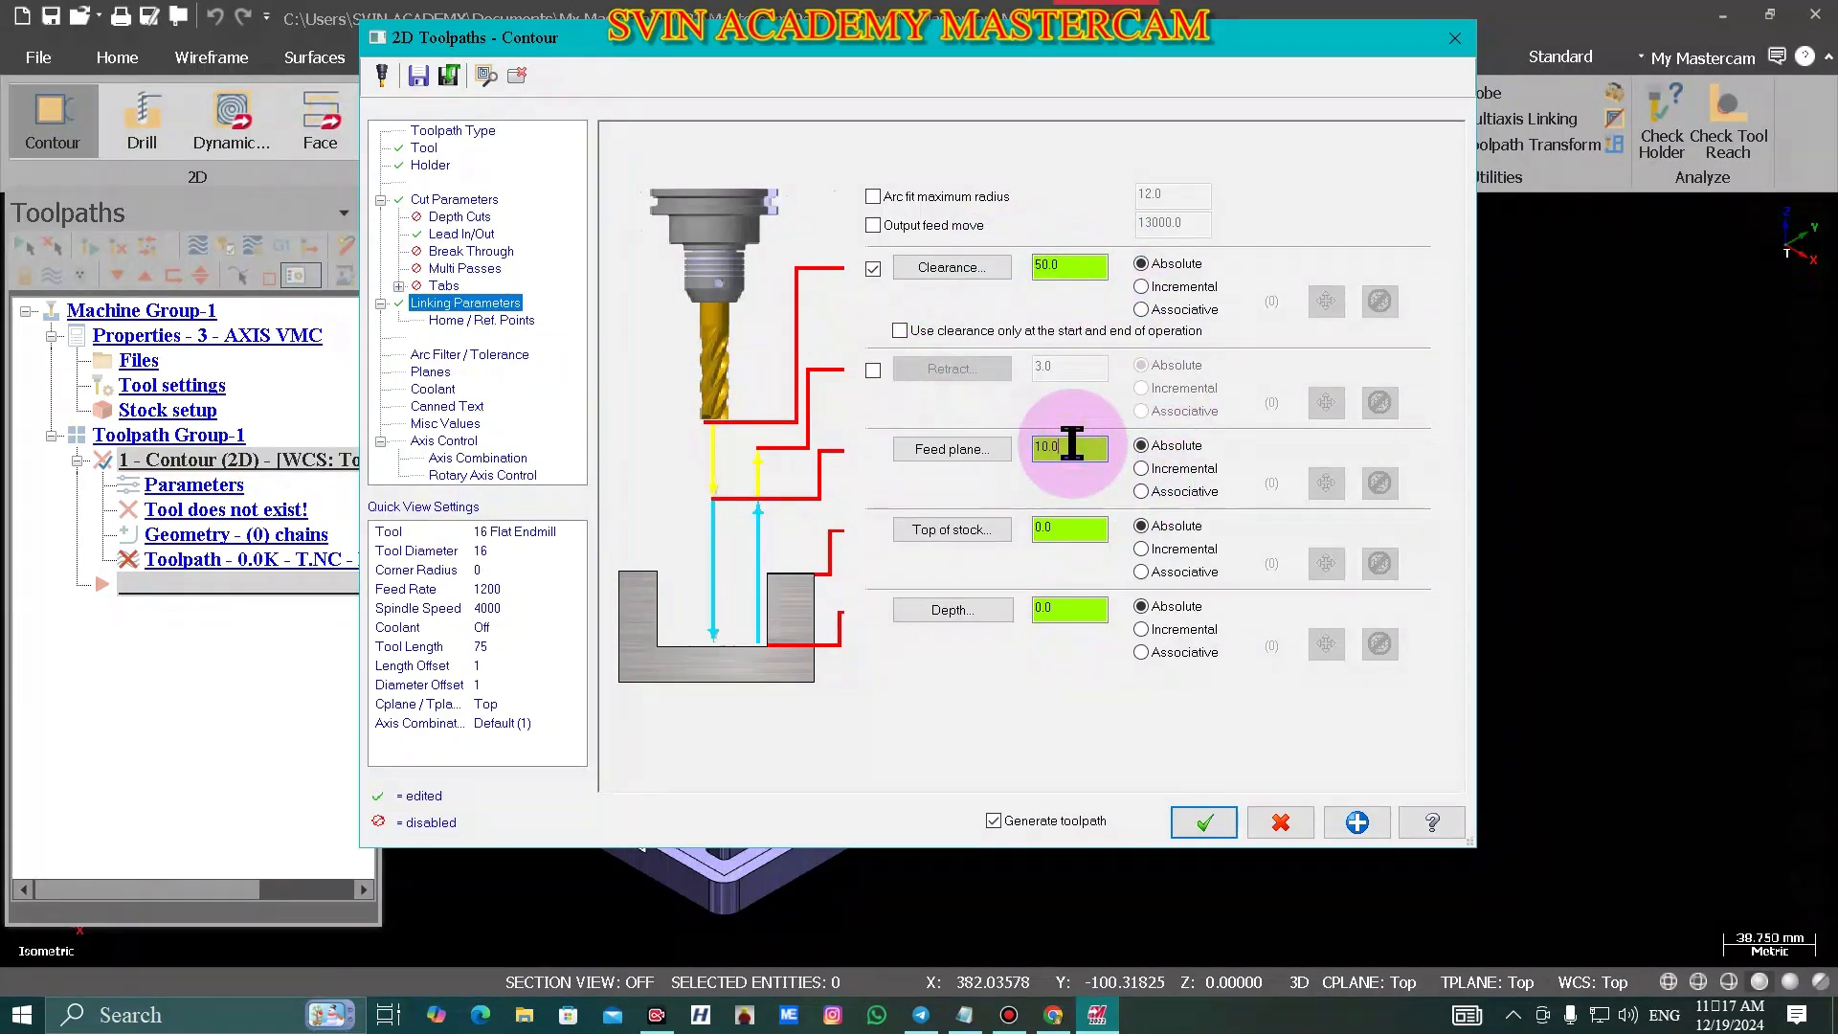
text(2)
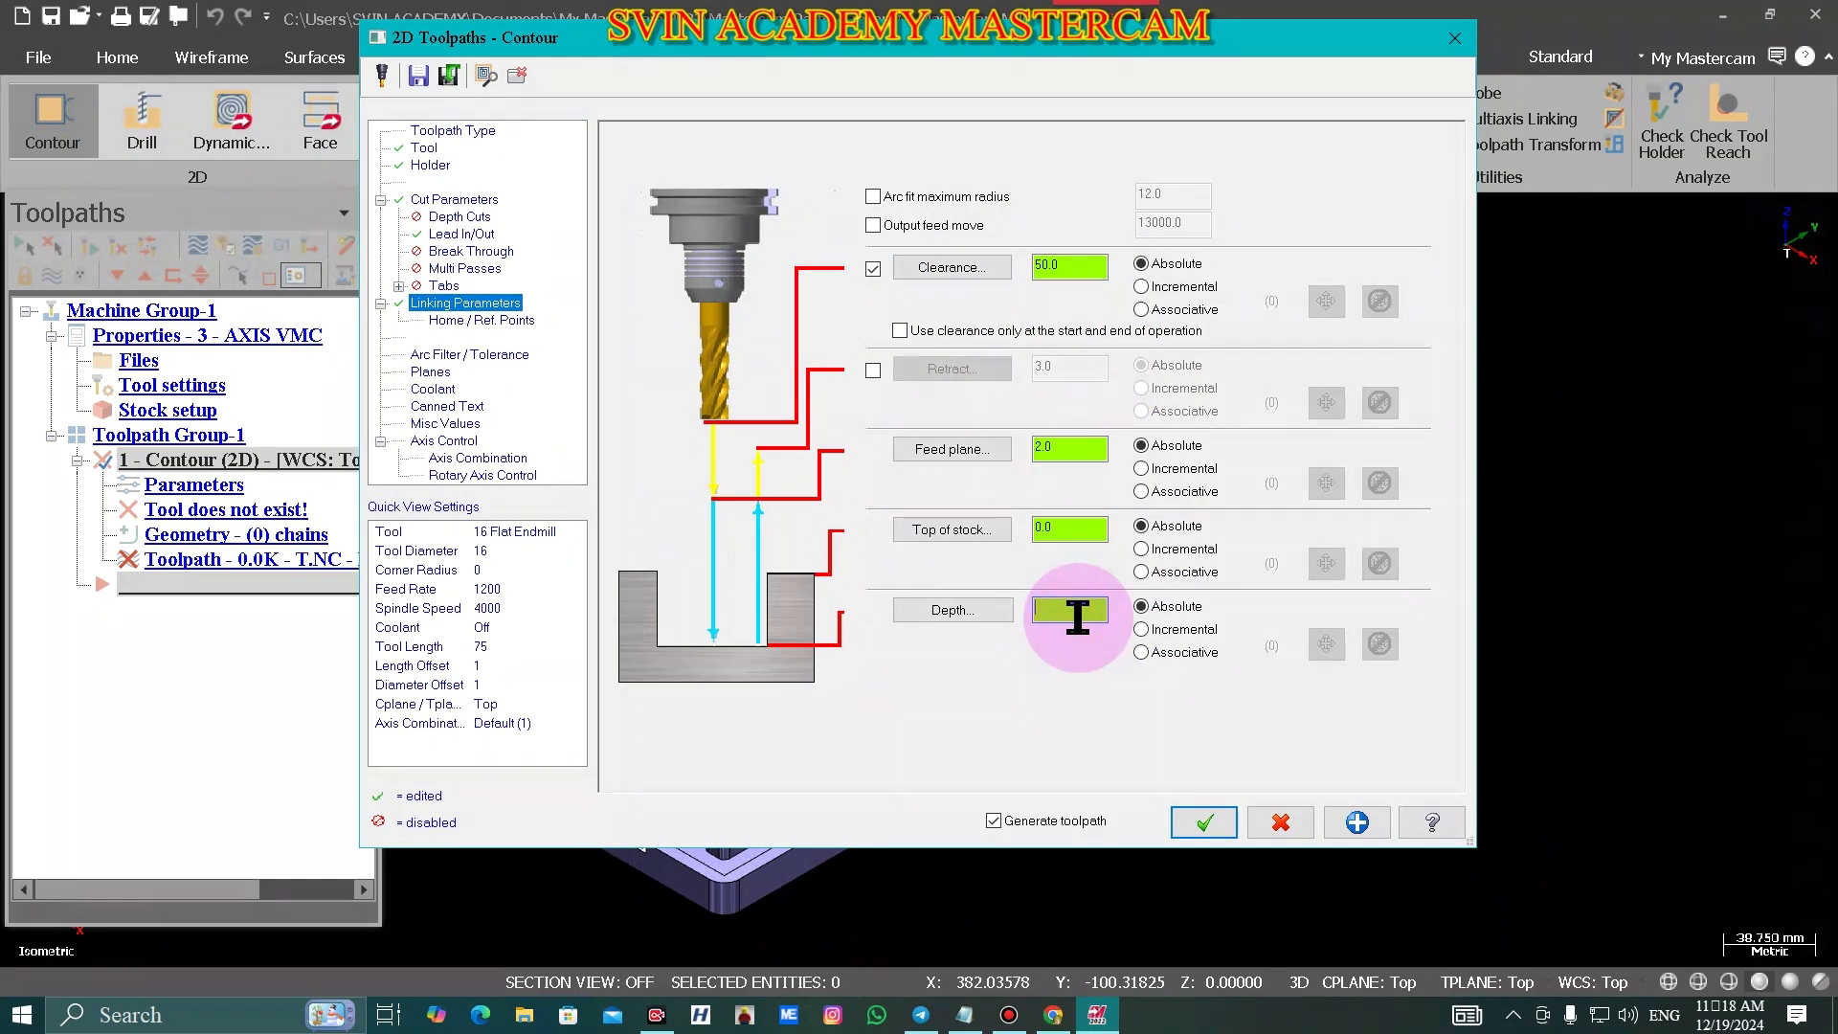
- Set the contour's absolute depth to -26 mm and turn Flood coolant on with After timing, accepting the parameters
text(-26.0)
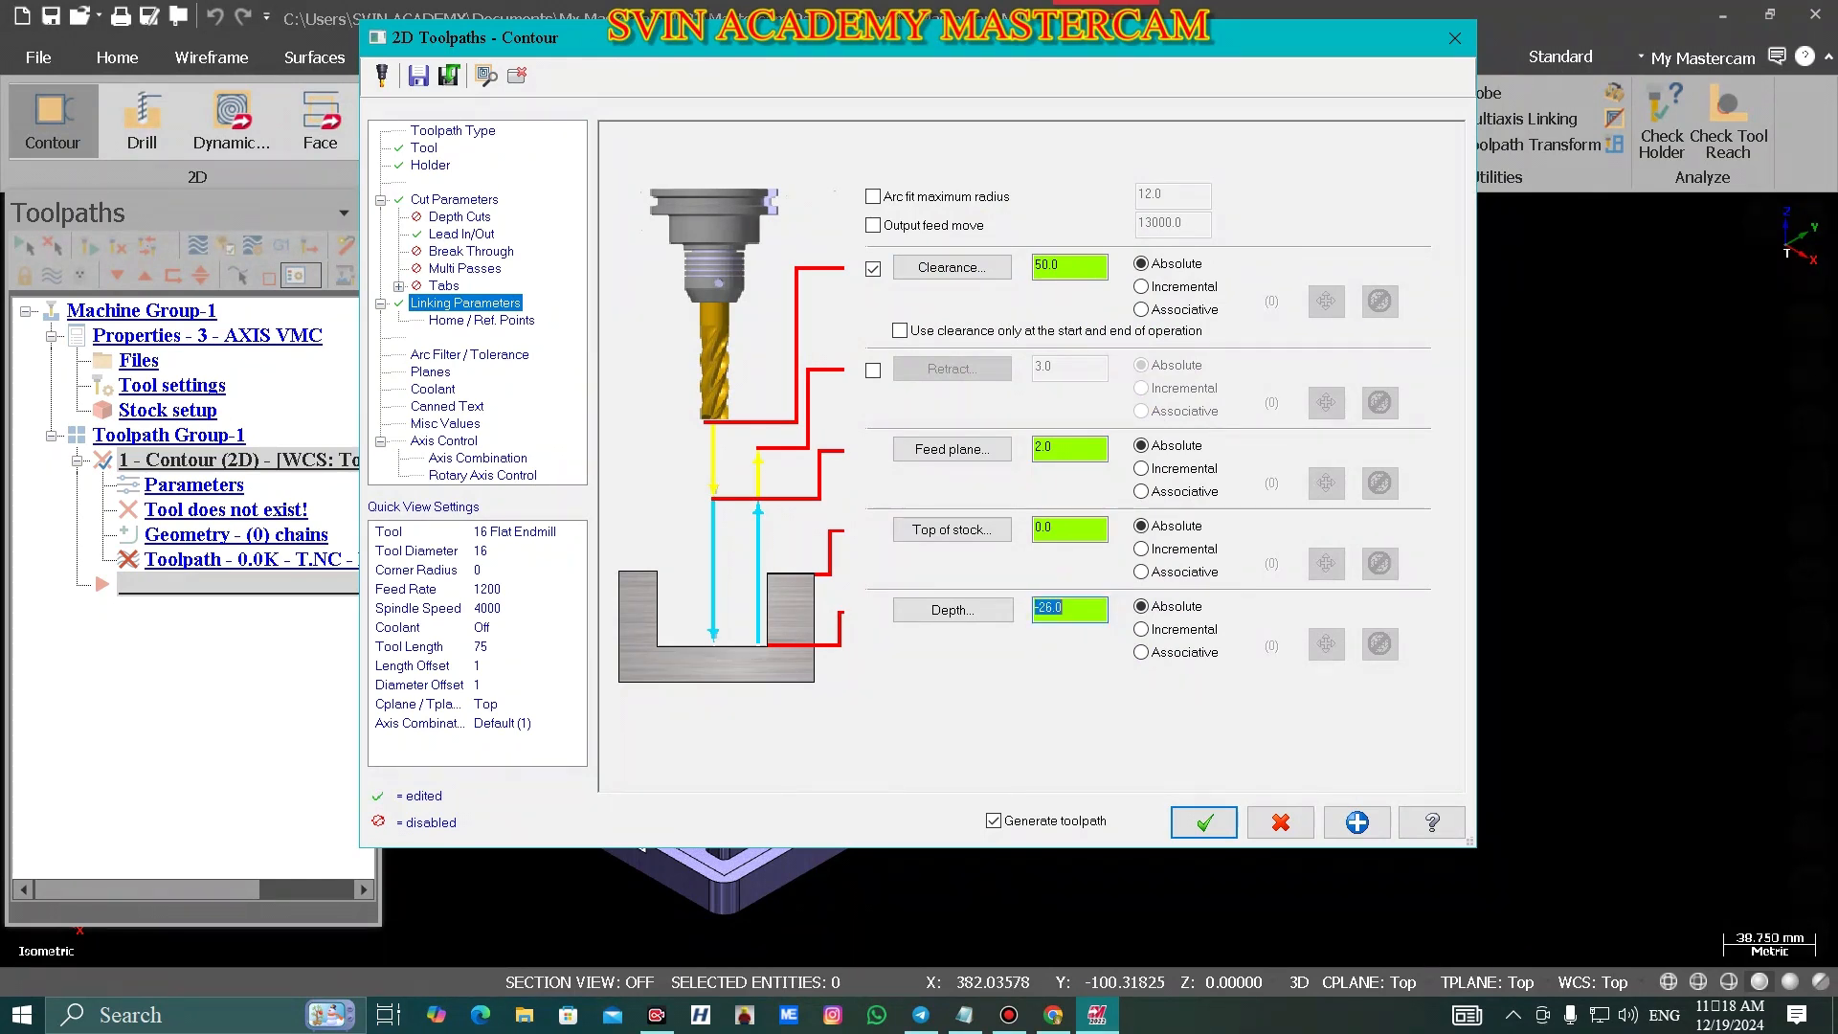
click(434, 388)
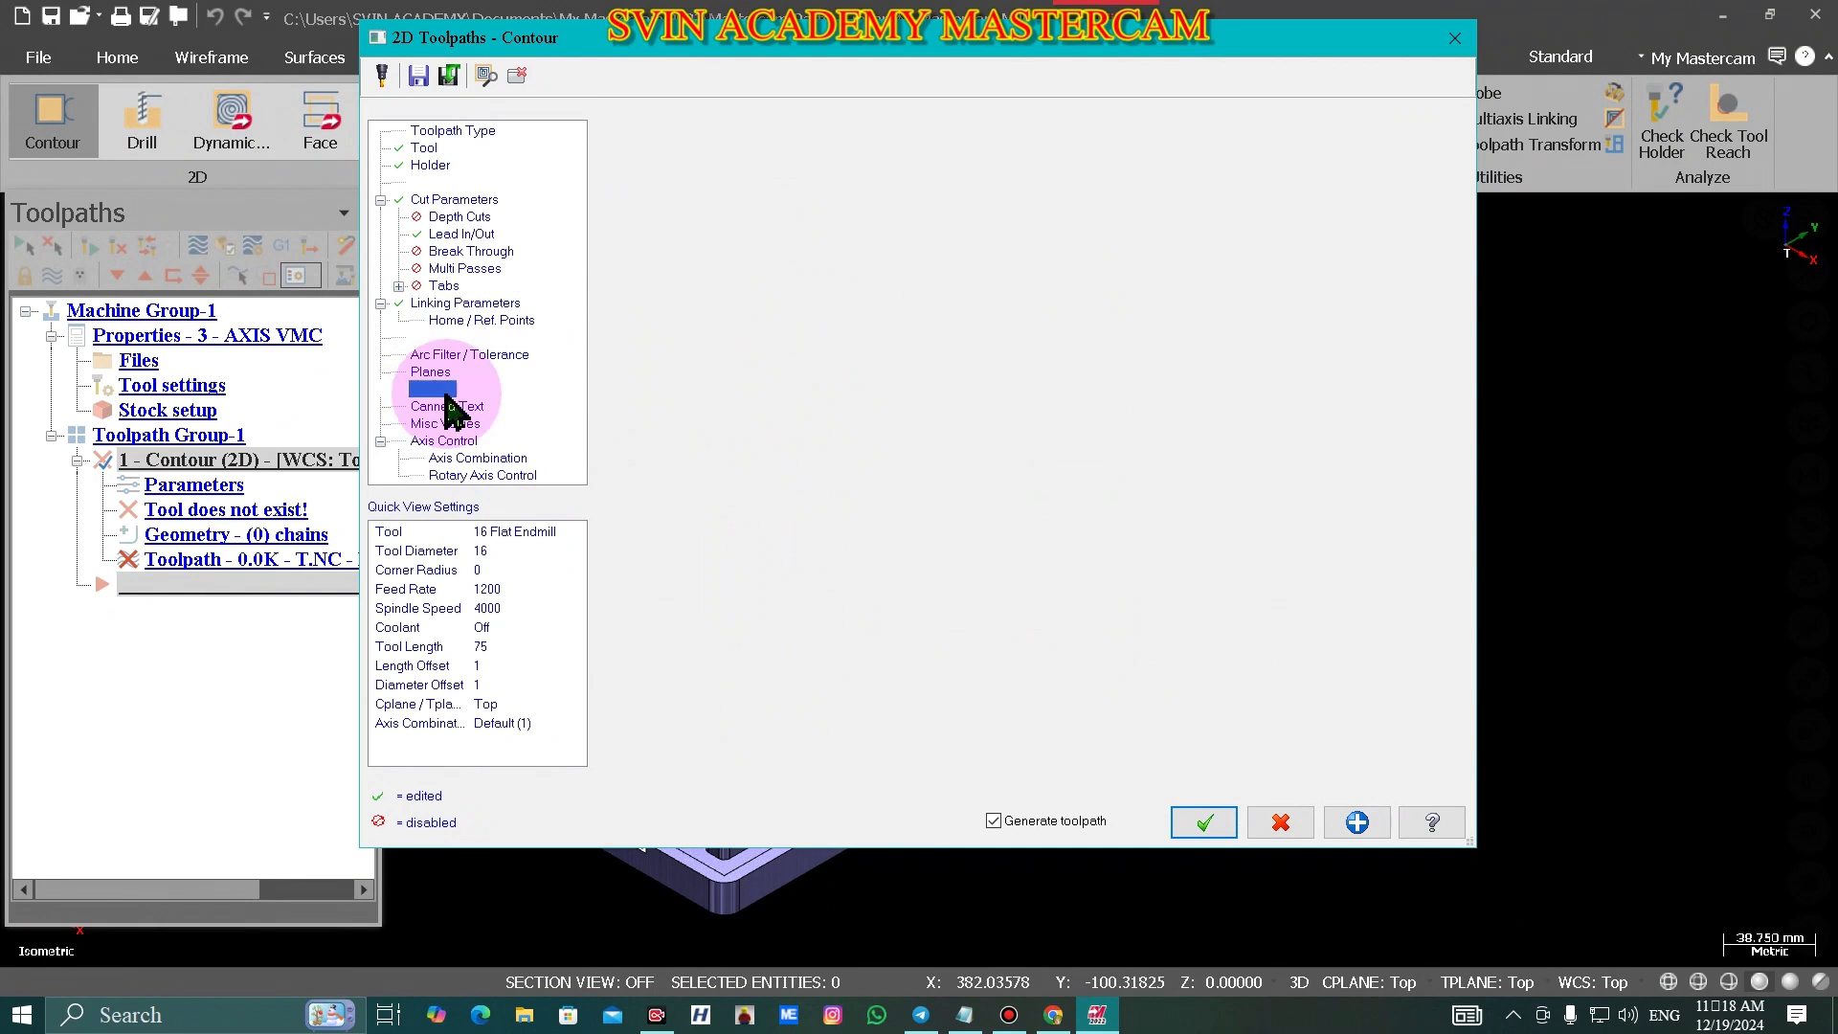
click(1028, 267)
click(1029, 300)
click(1139, 267)
click(1135, 302)
click(1205, 823)
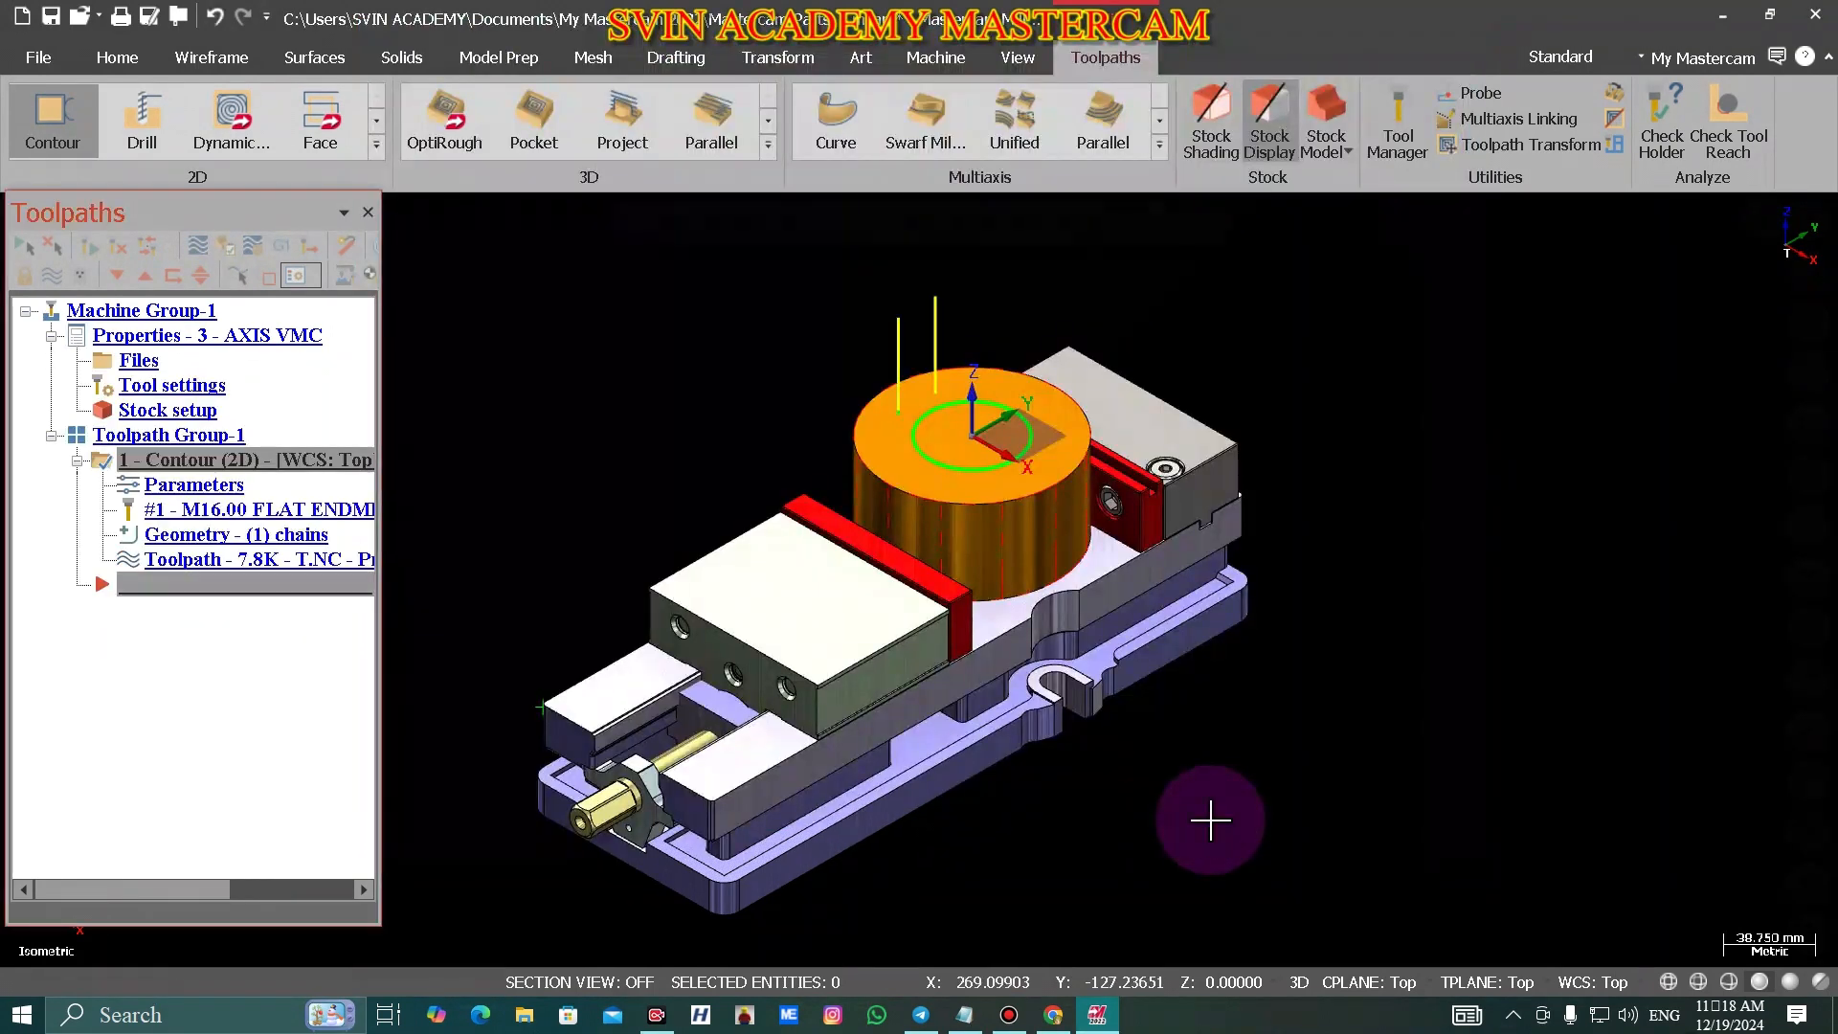
- Enable multi passes for the contour operation with 12 rough passes at 2 mm spacing
scroll(1085, 402, up, 1)
click(212, 486)
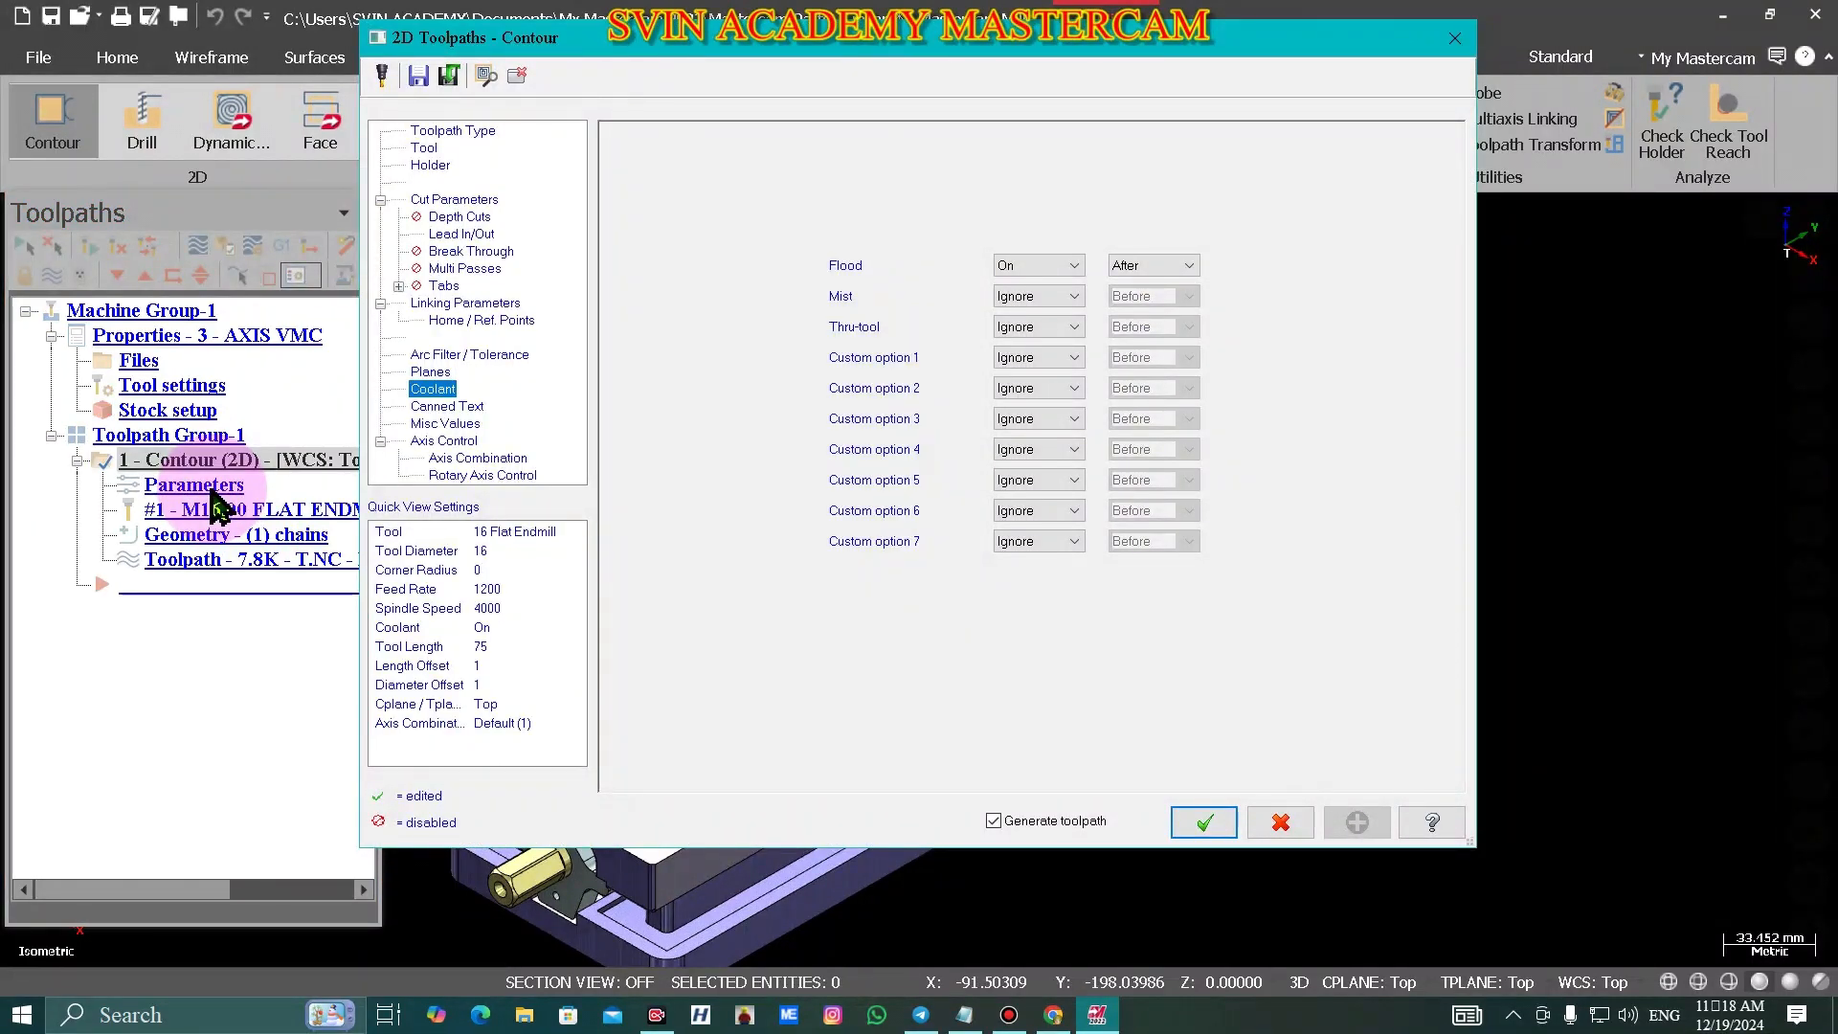
click(469, 270)
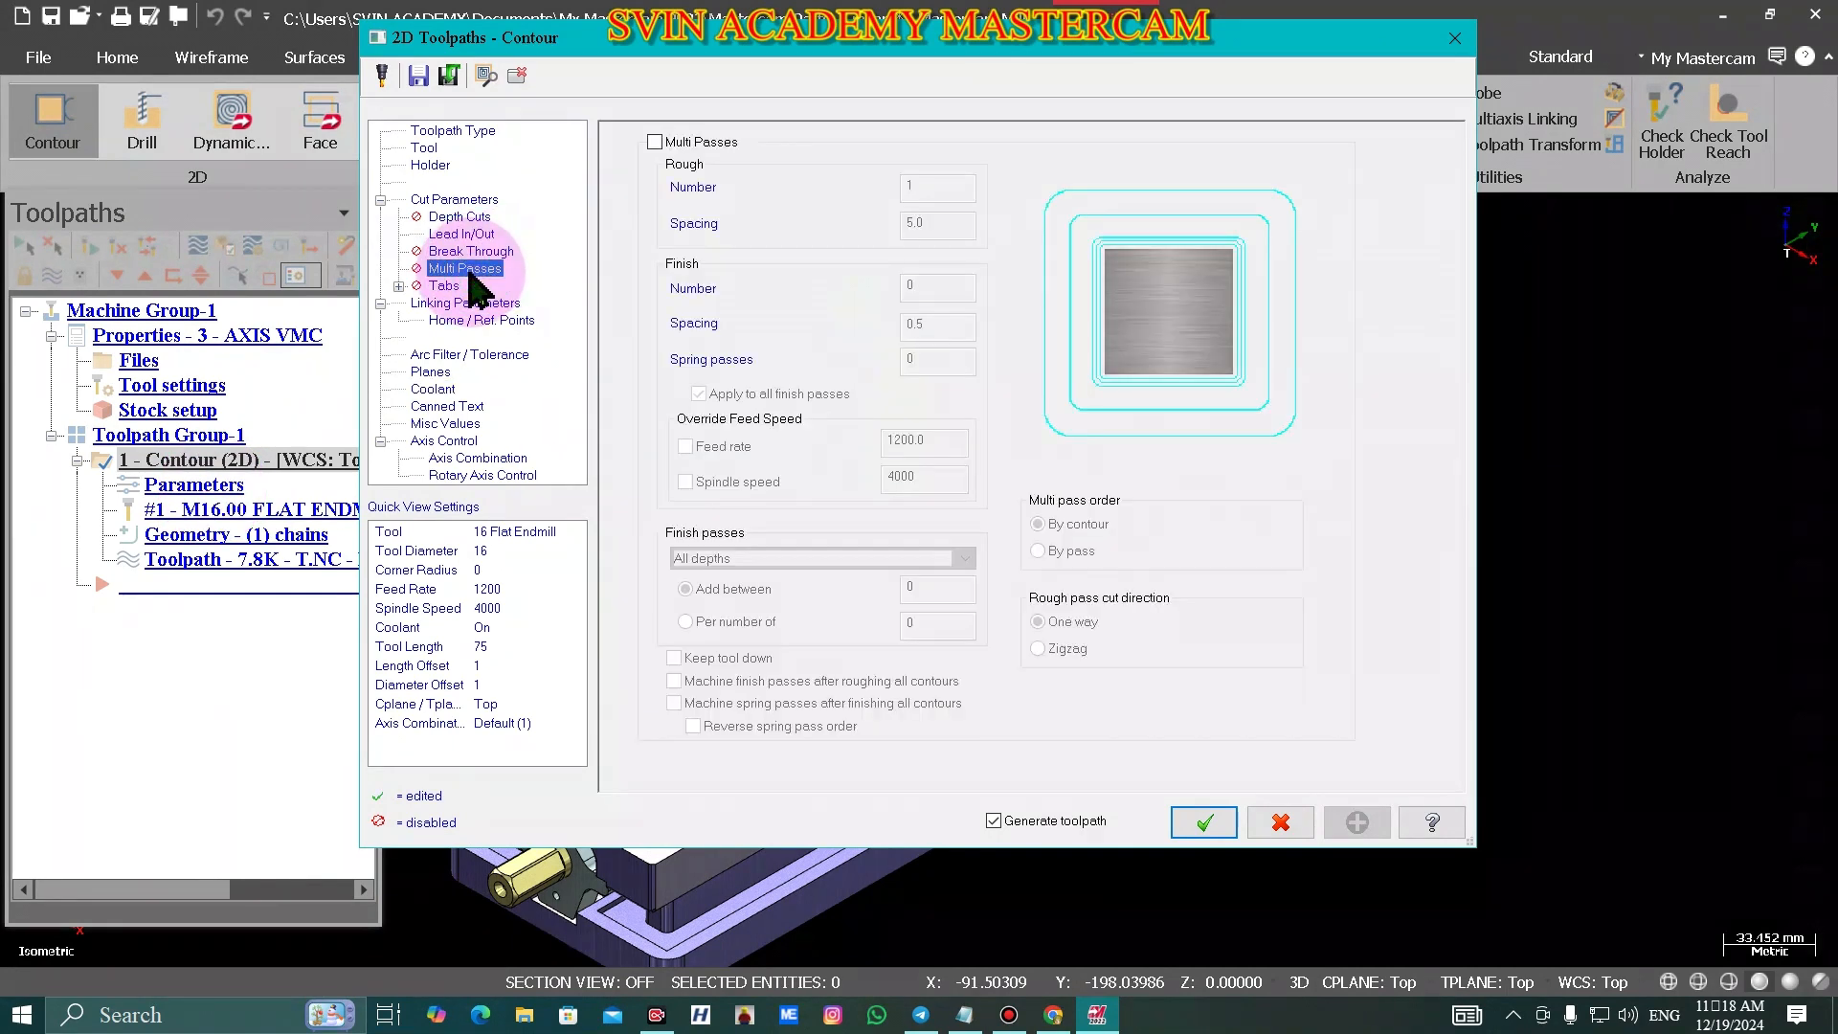
click(655, 142)
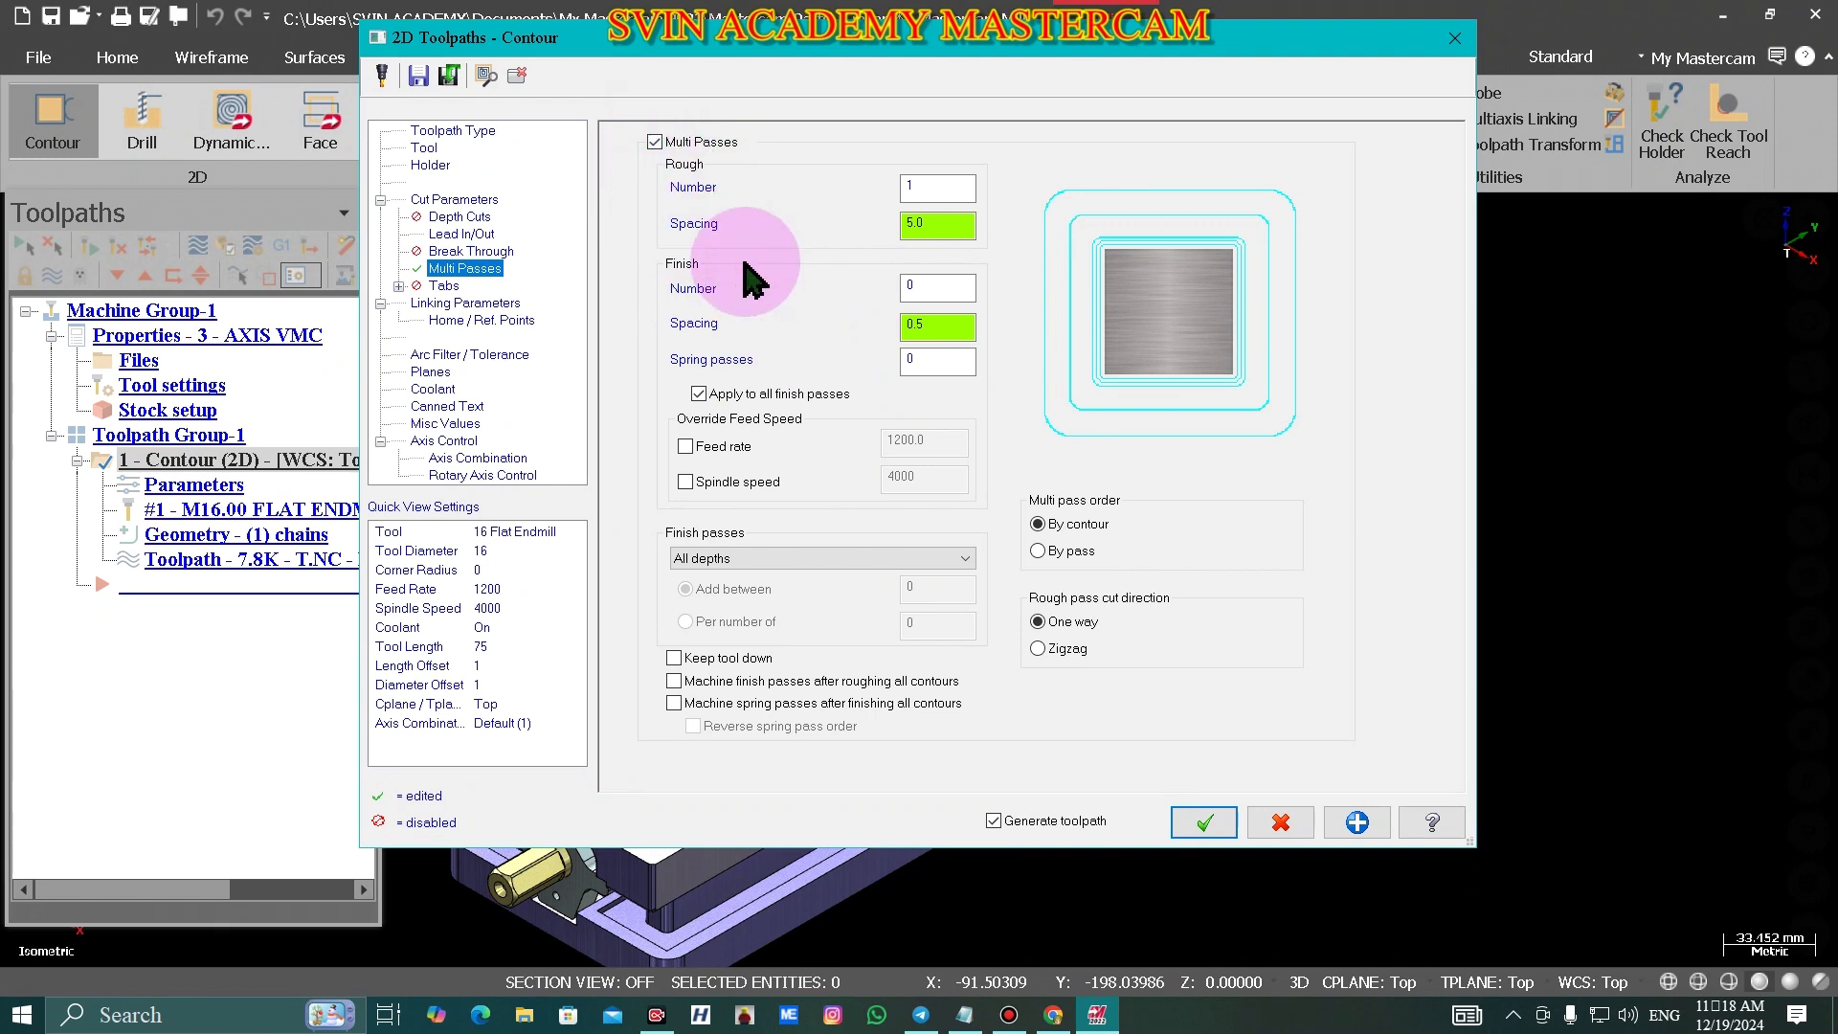
click(961, 191)
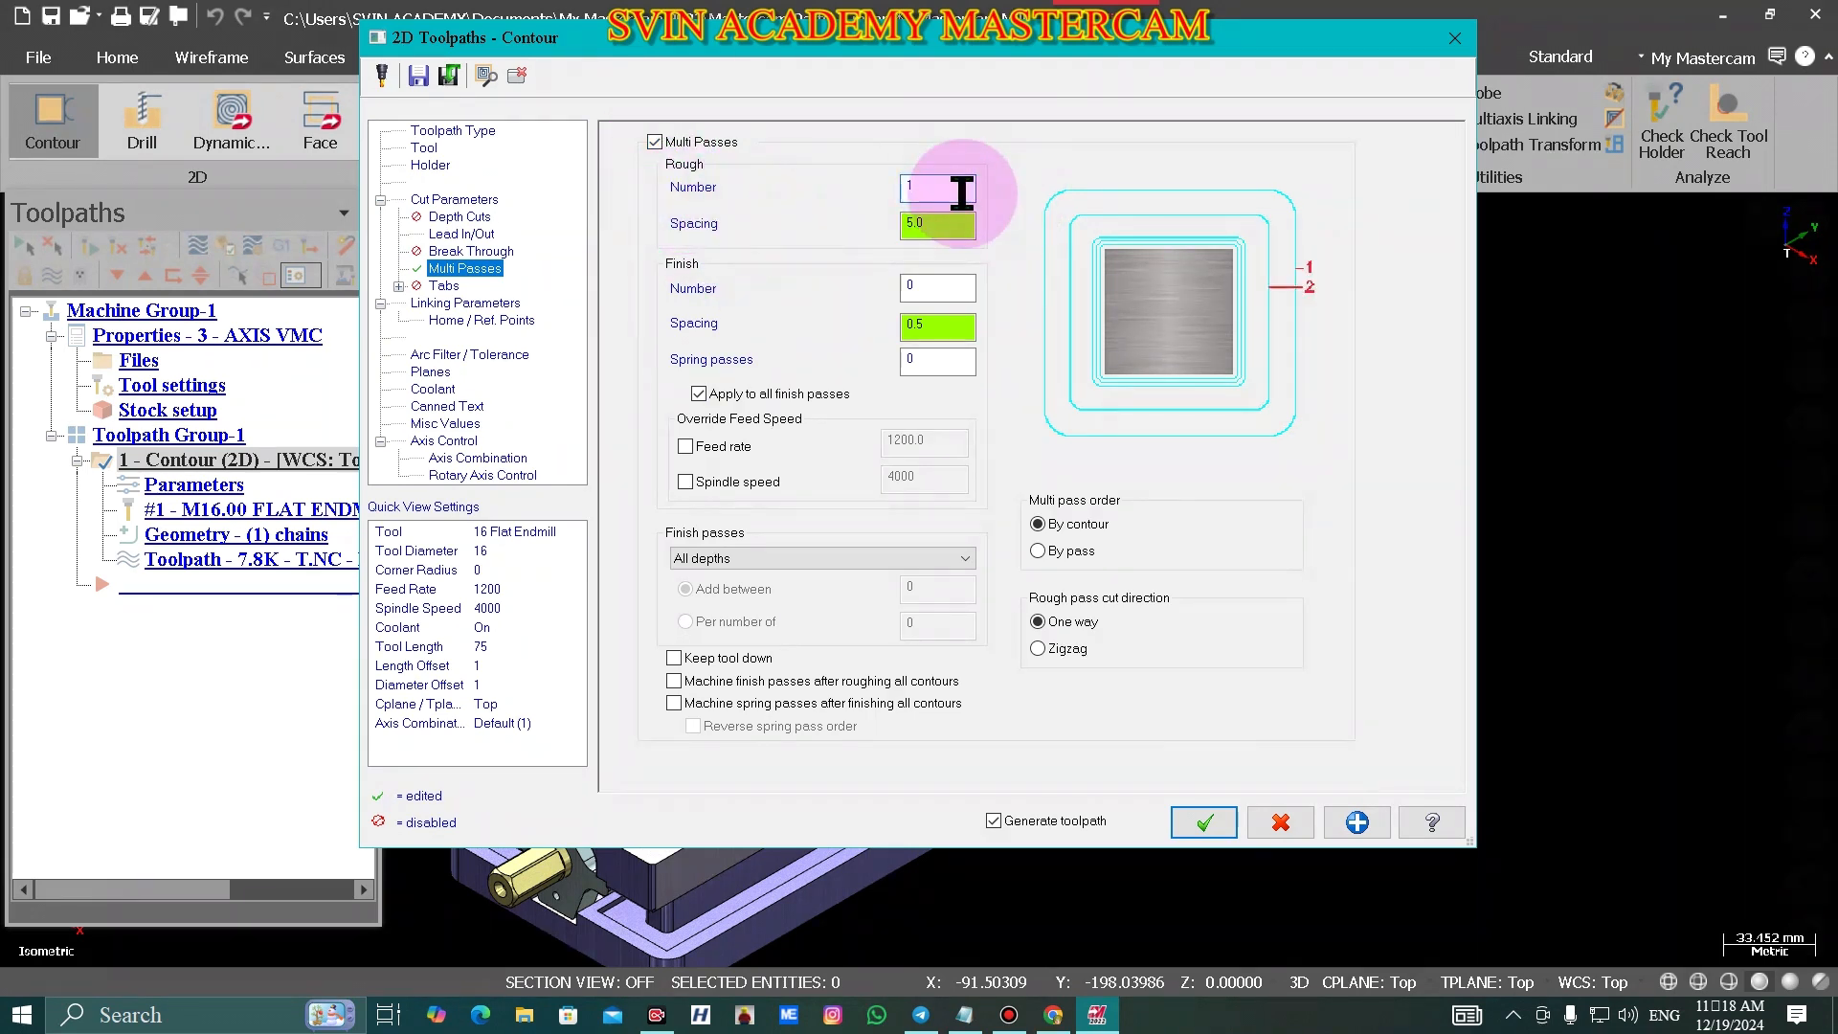
text(25)
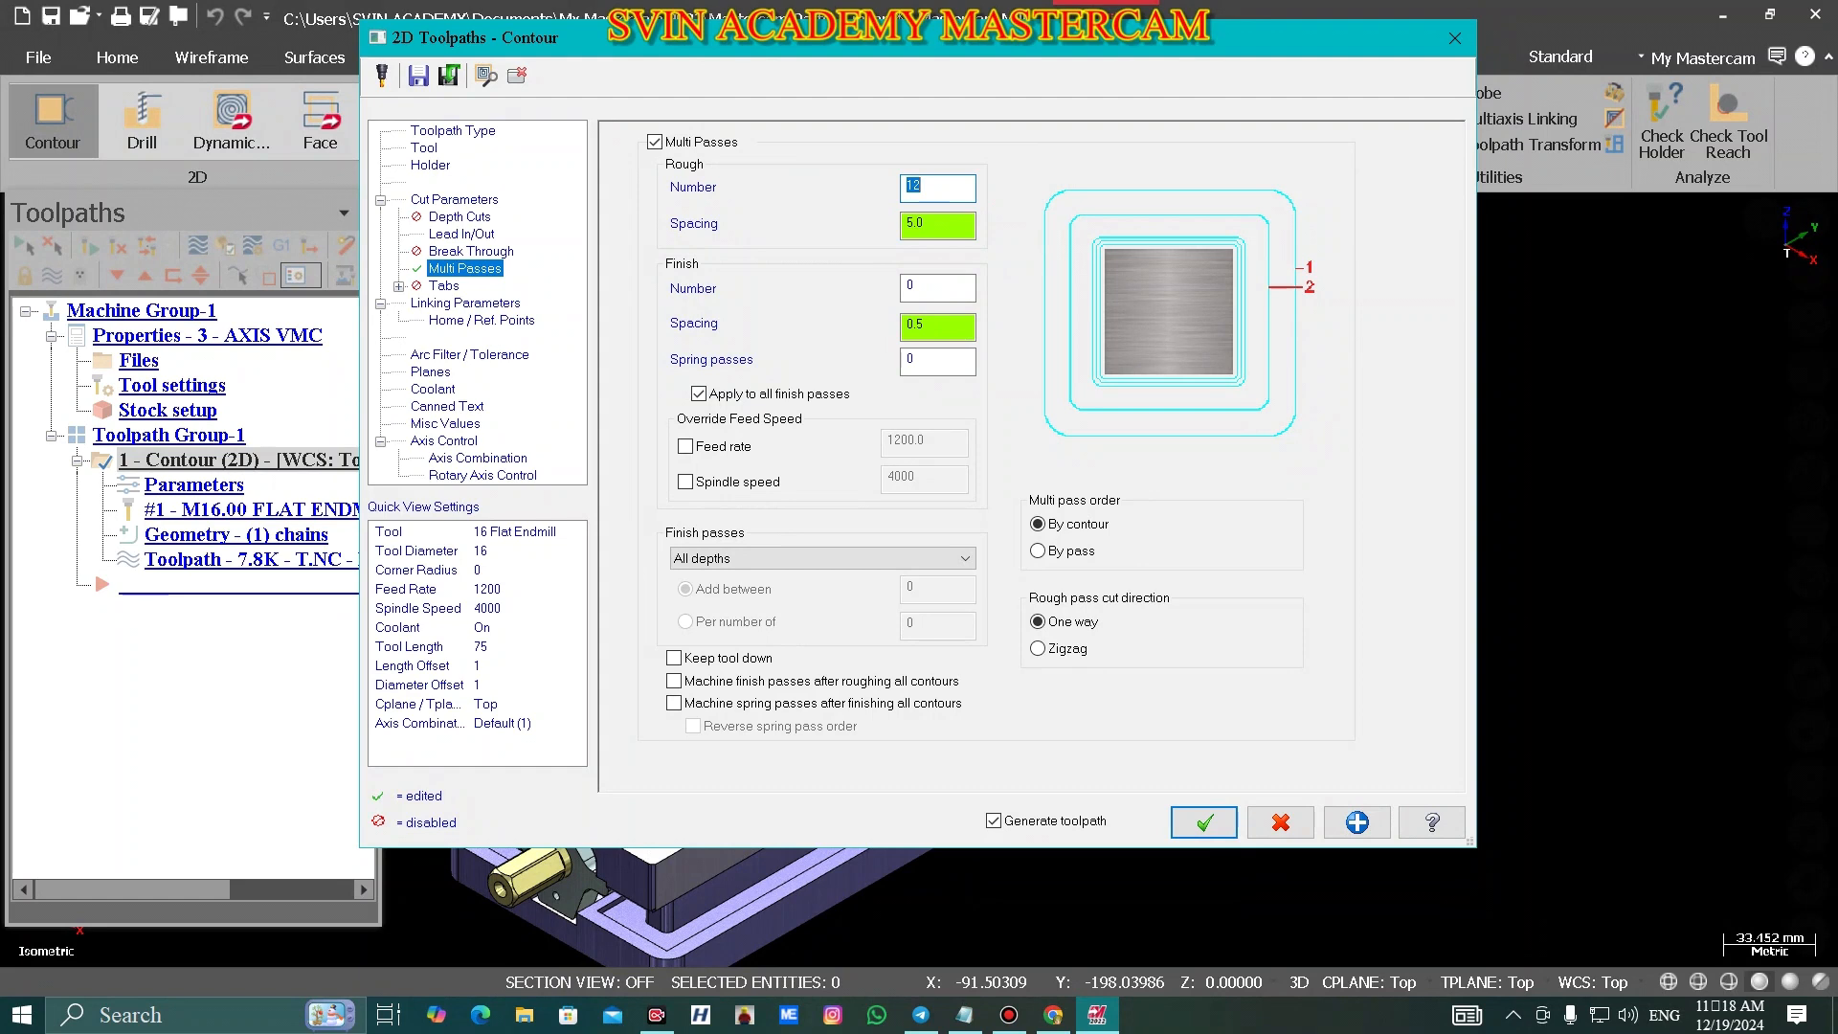
click(944, 226)
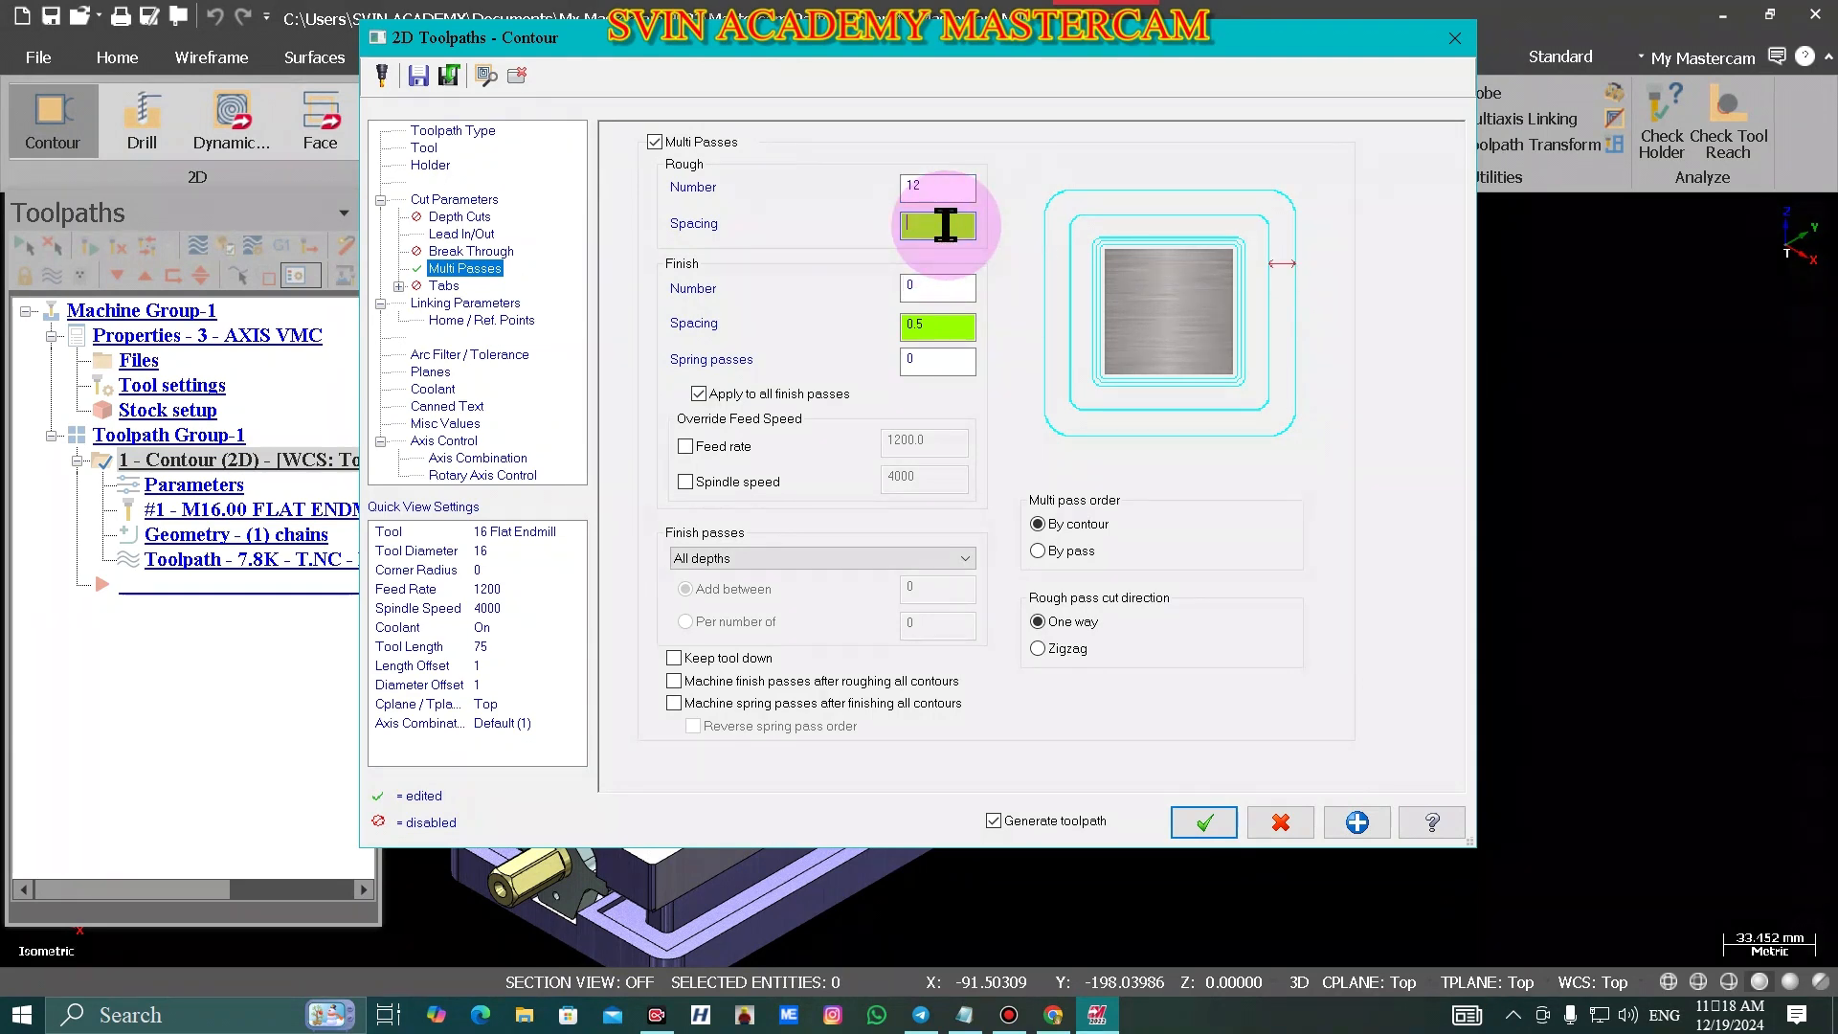
text(2)
- Set one finish pass with 0.25 mm spacing and enable Keep tool down
click(925, 287)
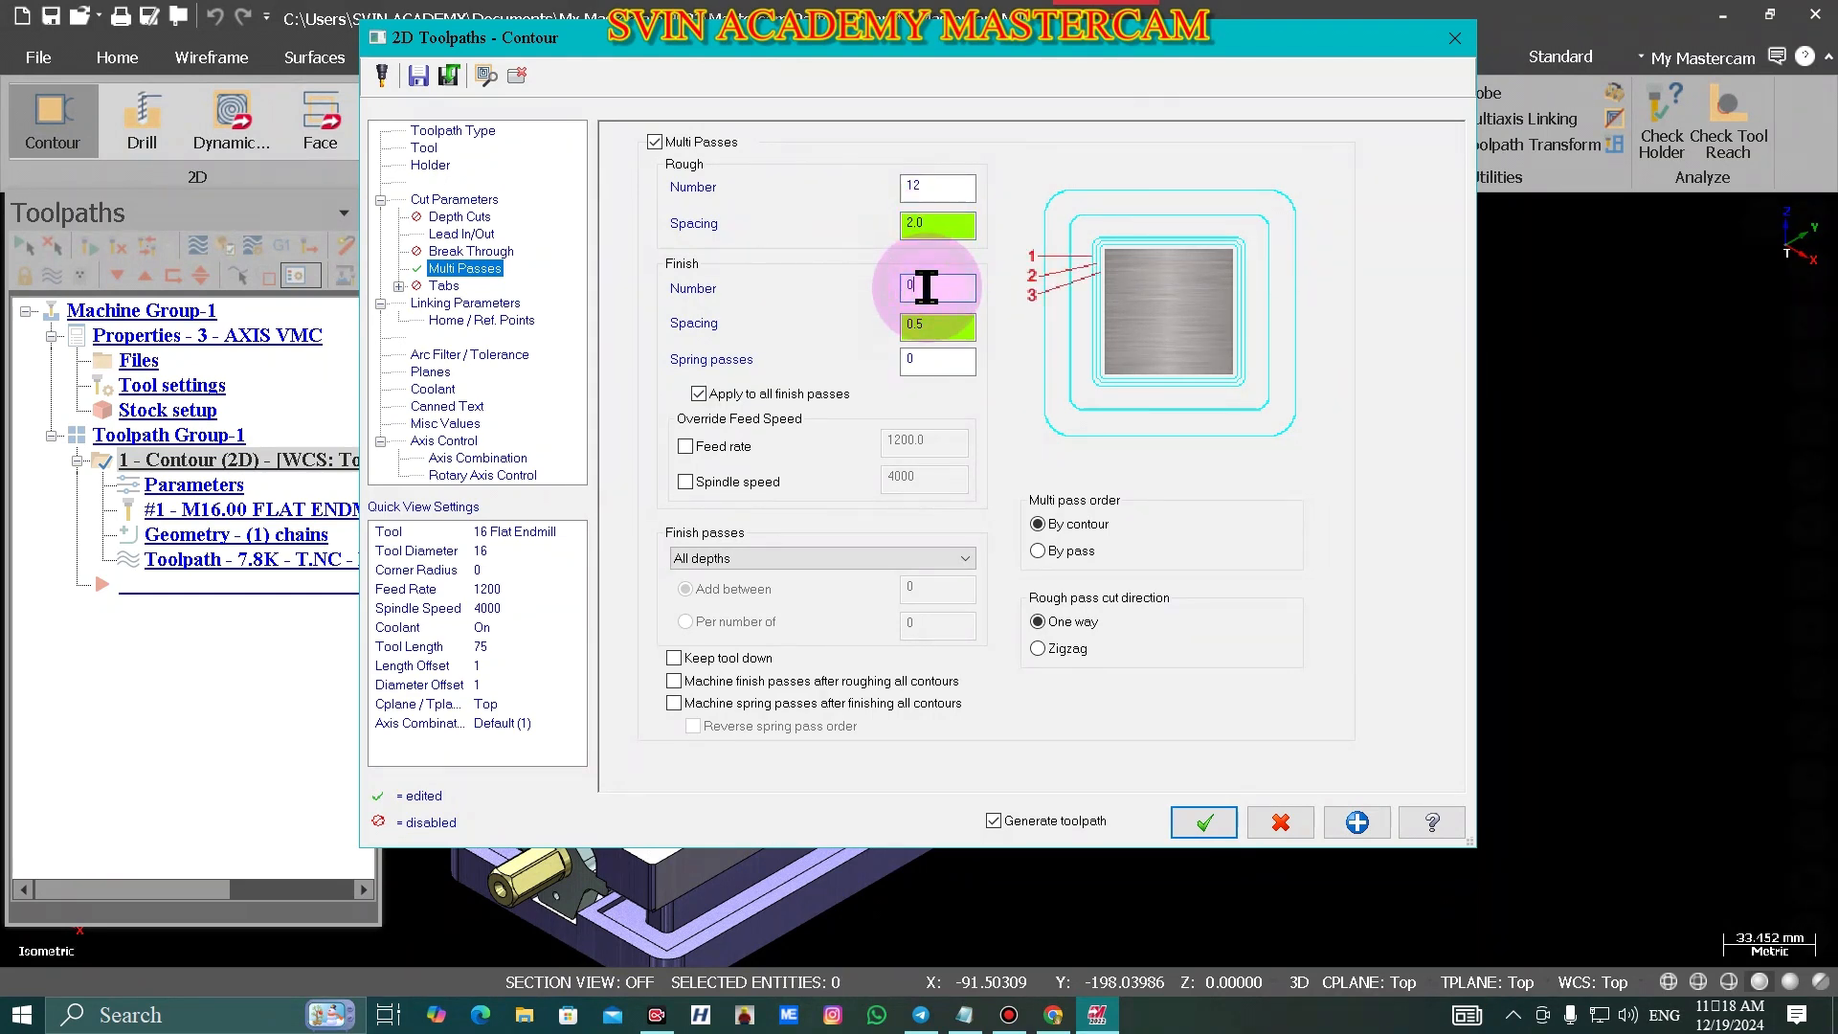
text(1)
click(943, 320)
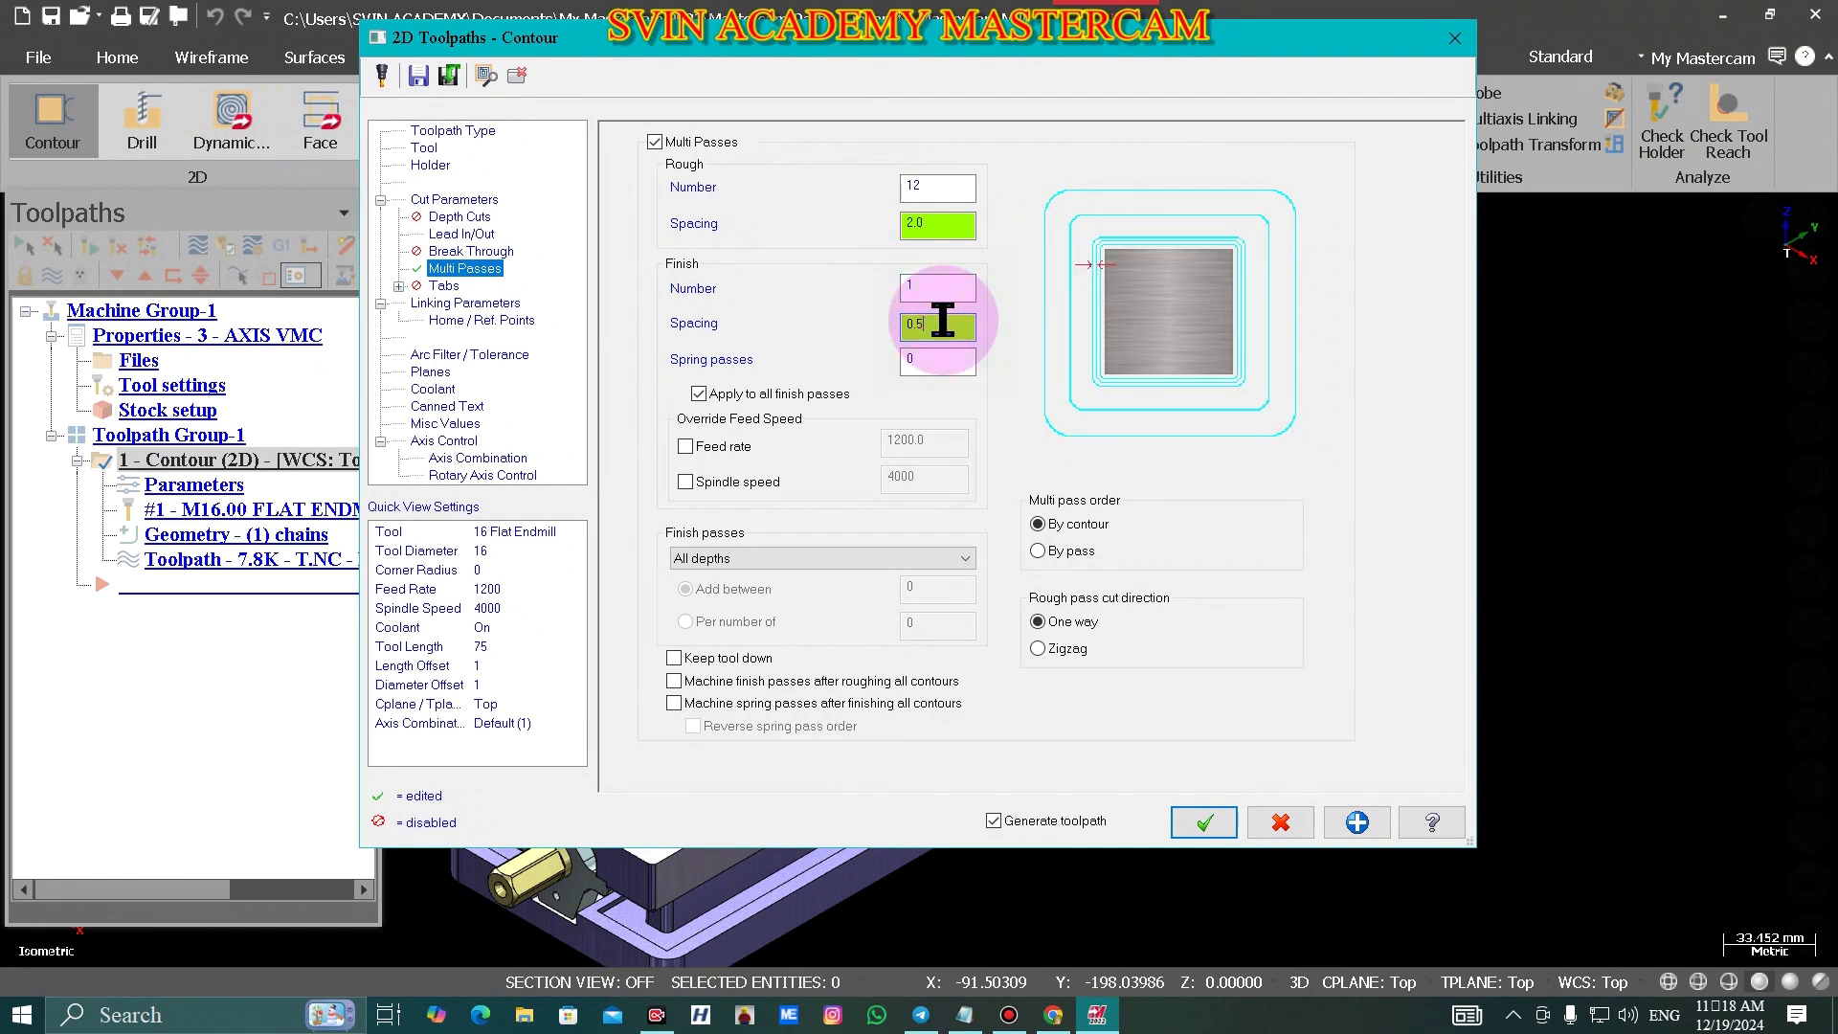
text(25)
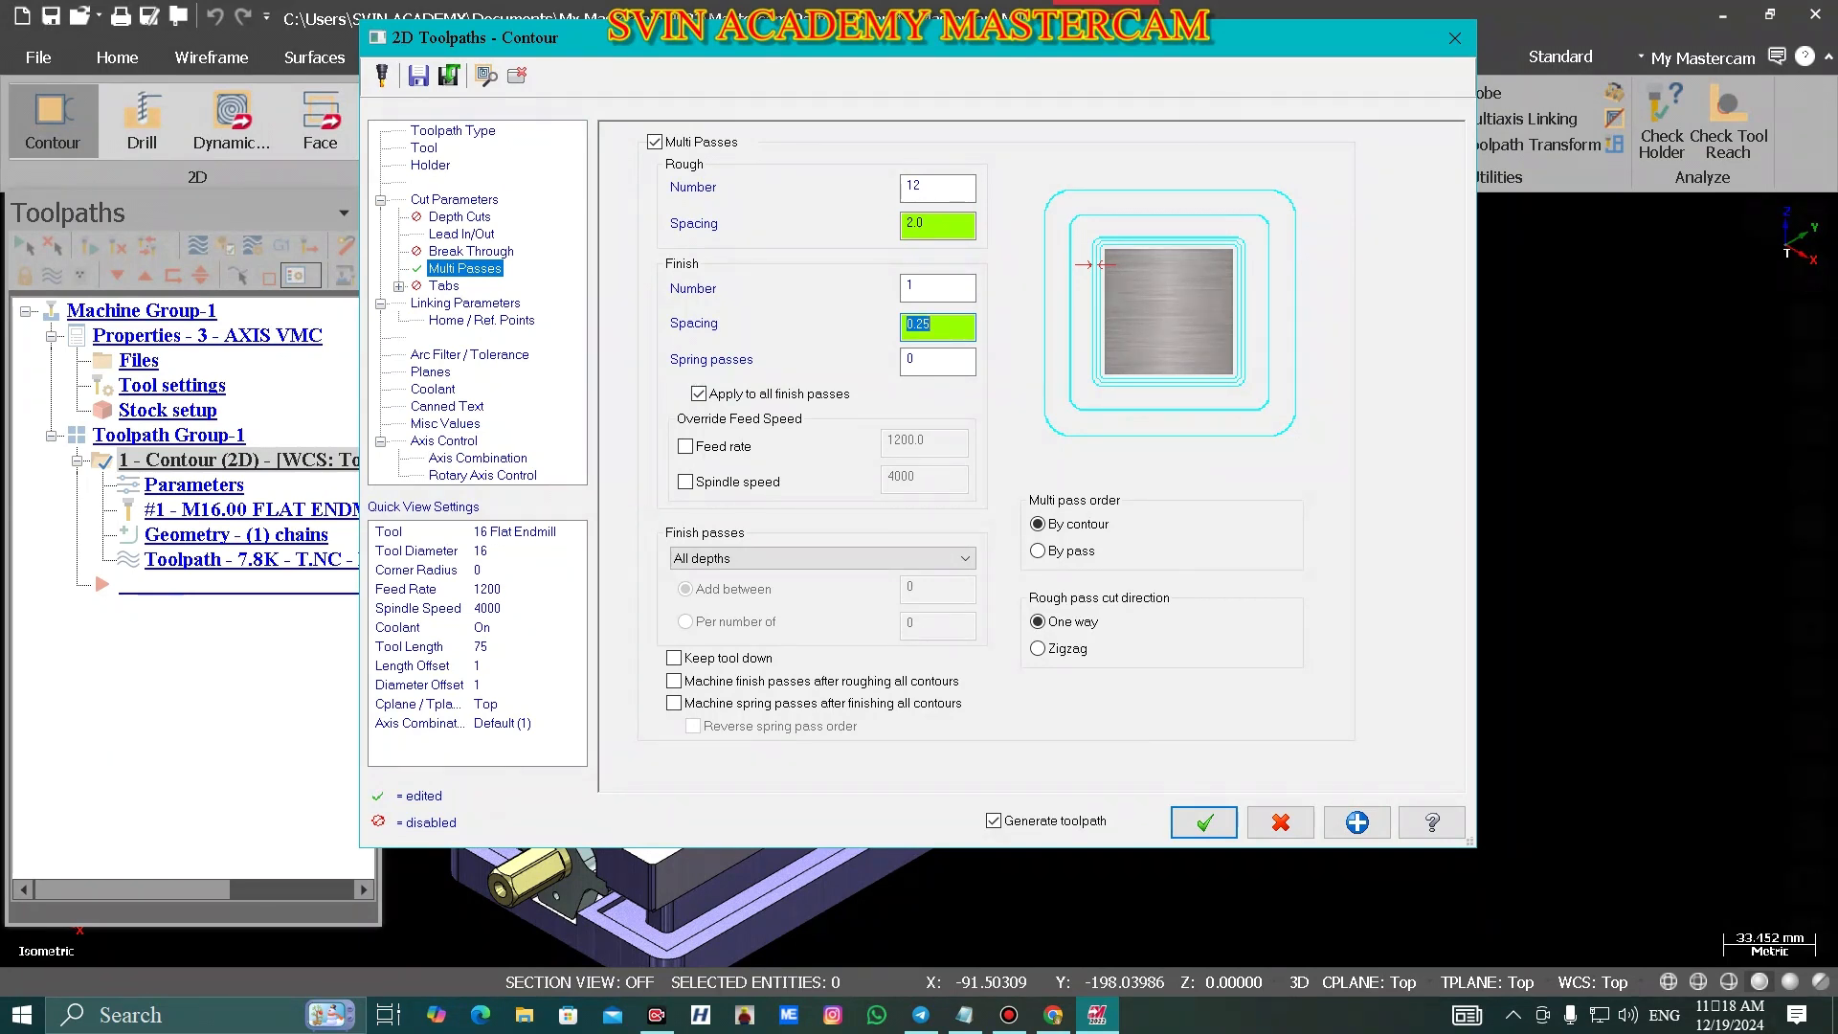
click(942, 320)
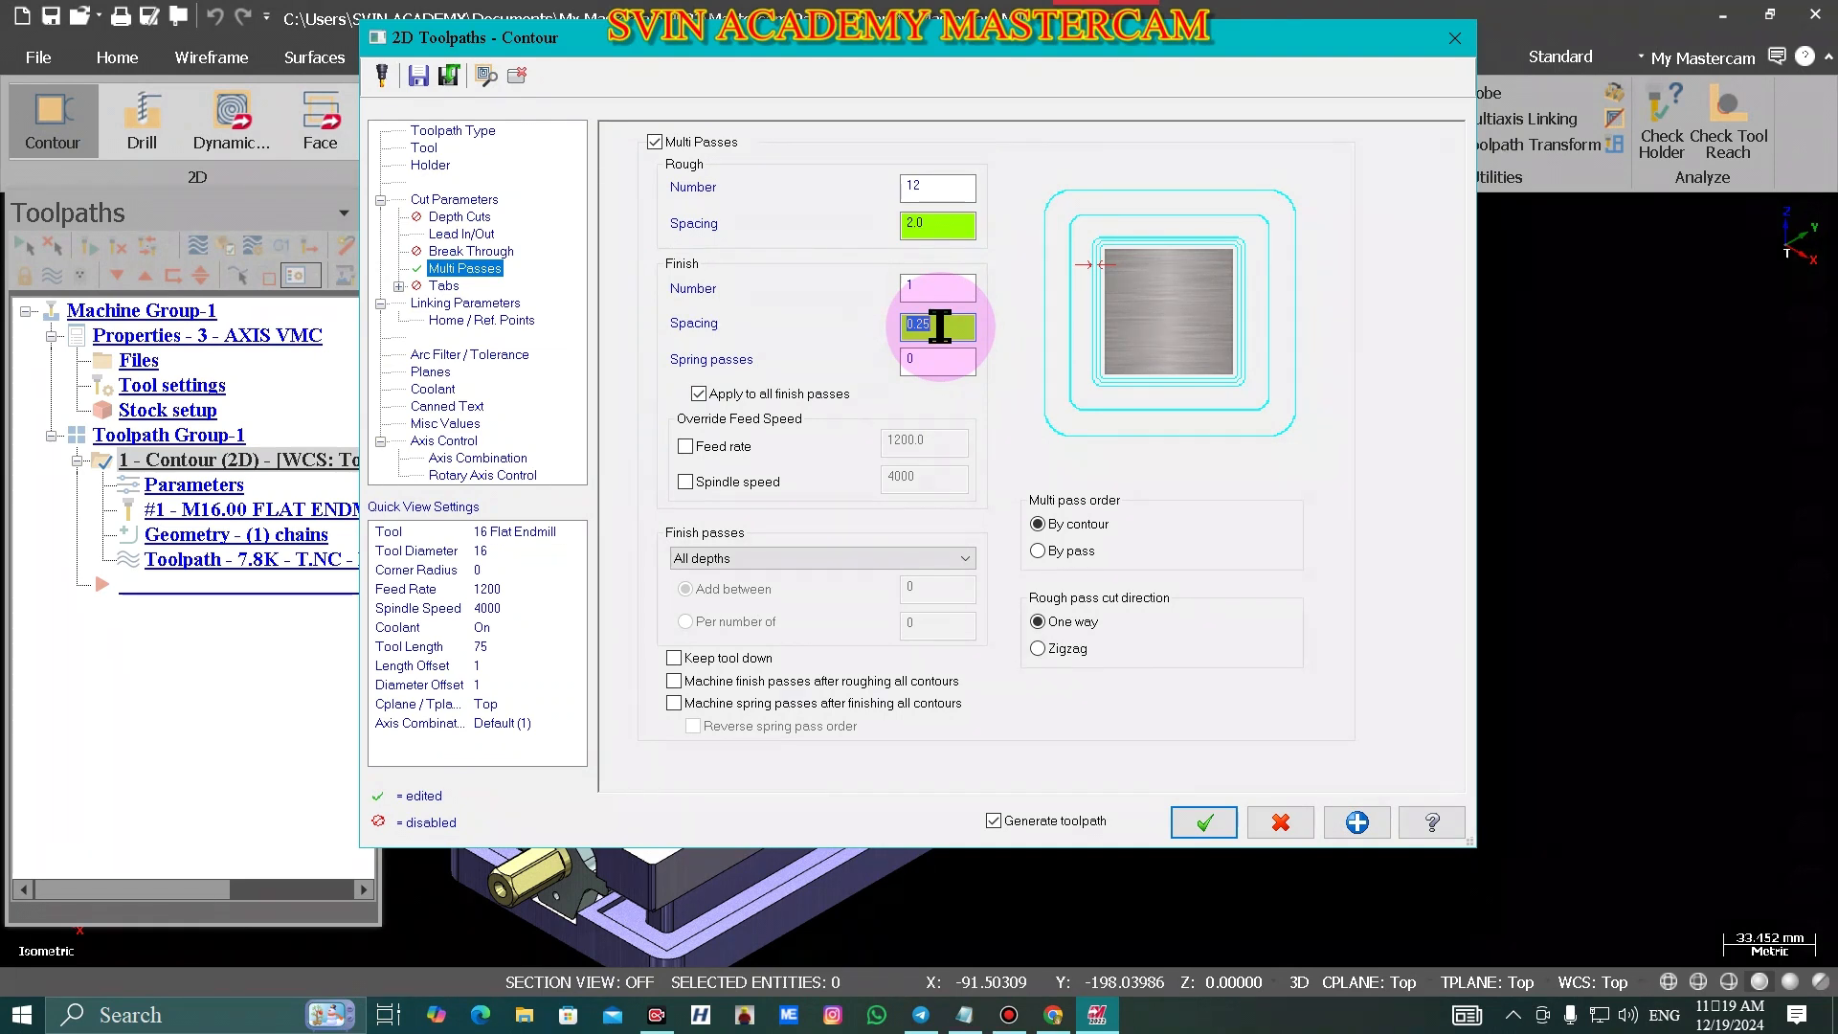
click(701, 663)
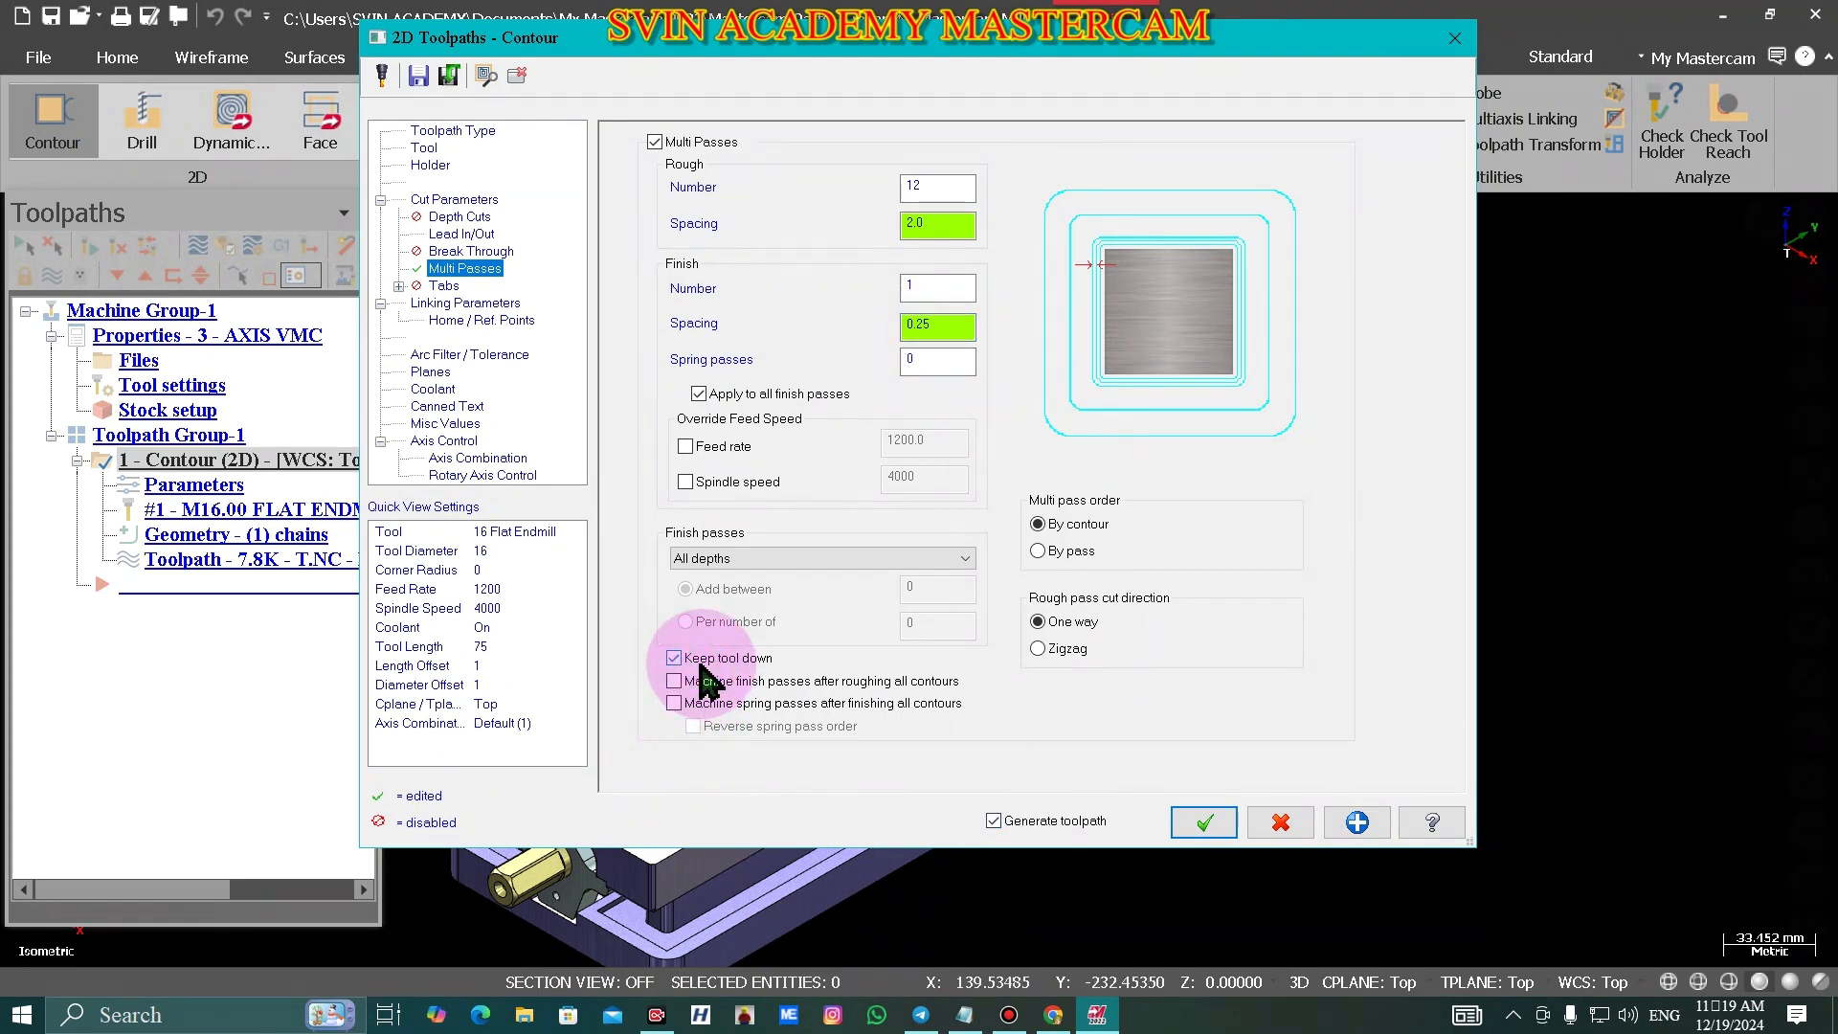
- Disable applying spring passes to all finish passes, and override the finish feed rate to 350 and spindle speed to 5000
click(699, 393)
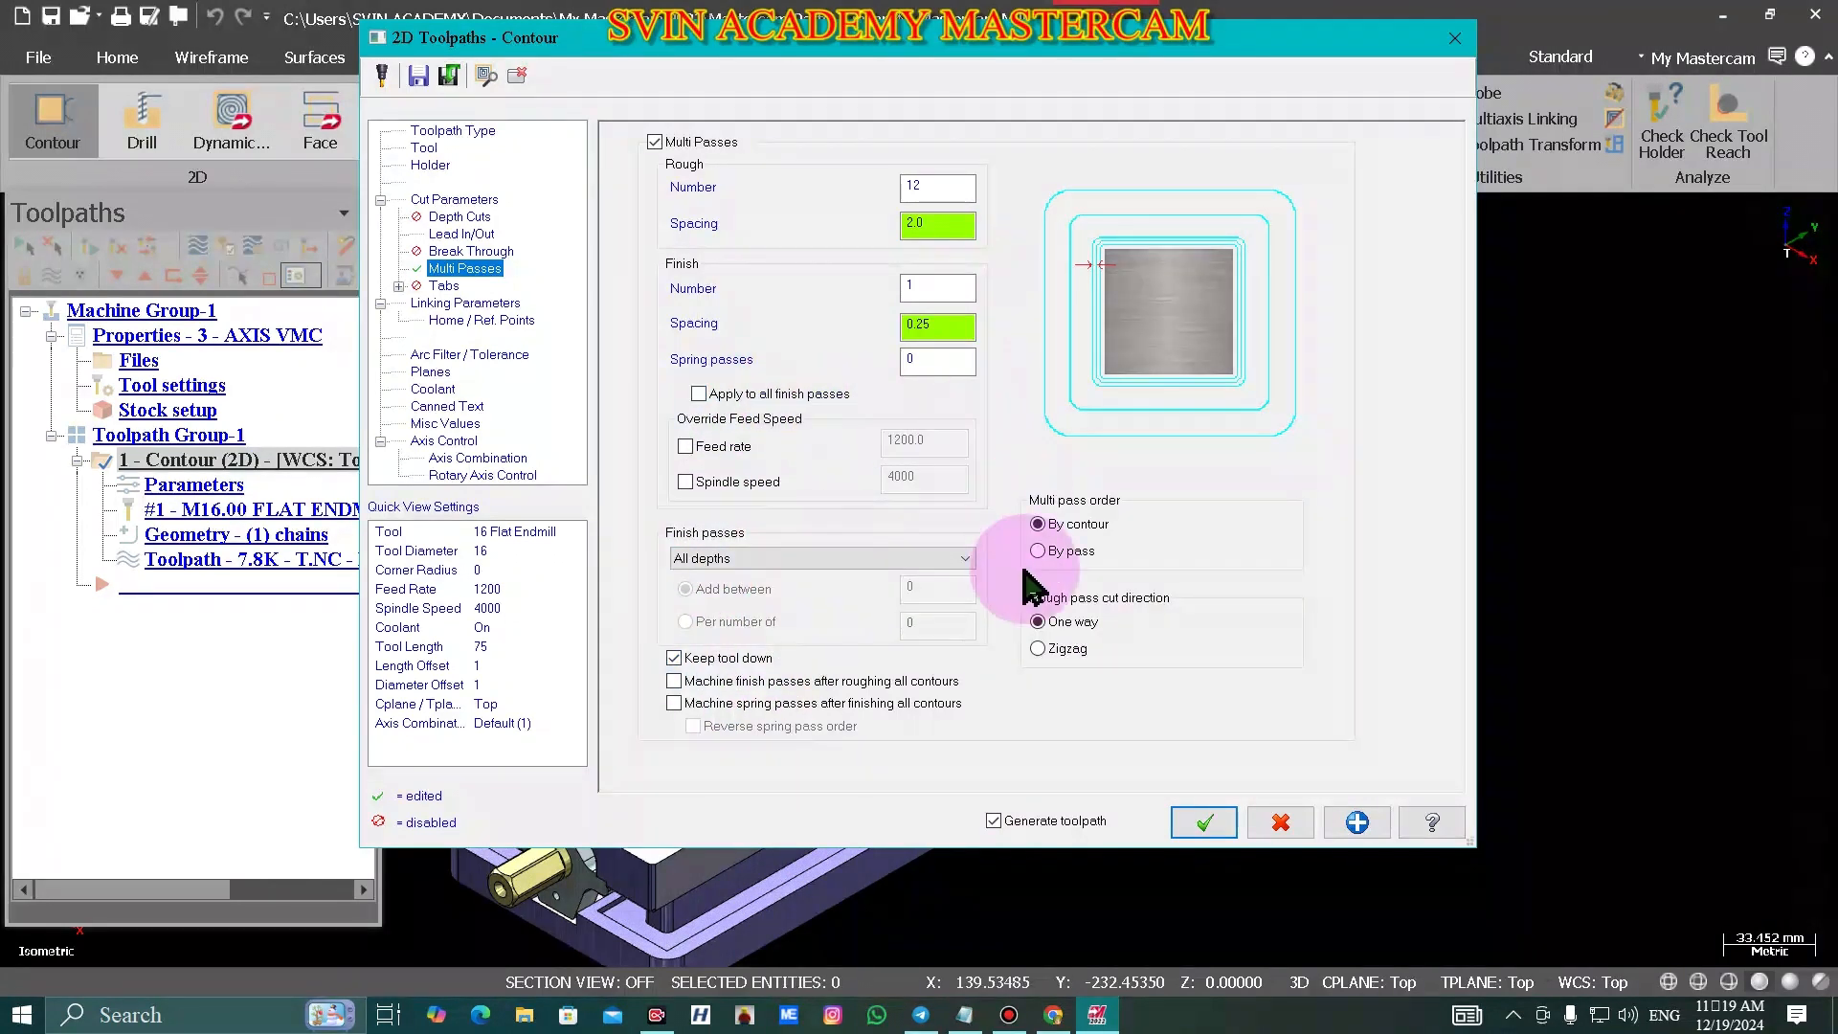
click(685, 446)
click(685, 481)
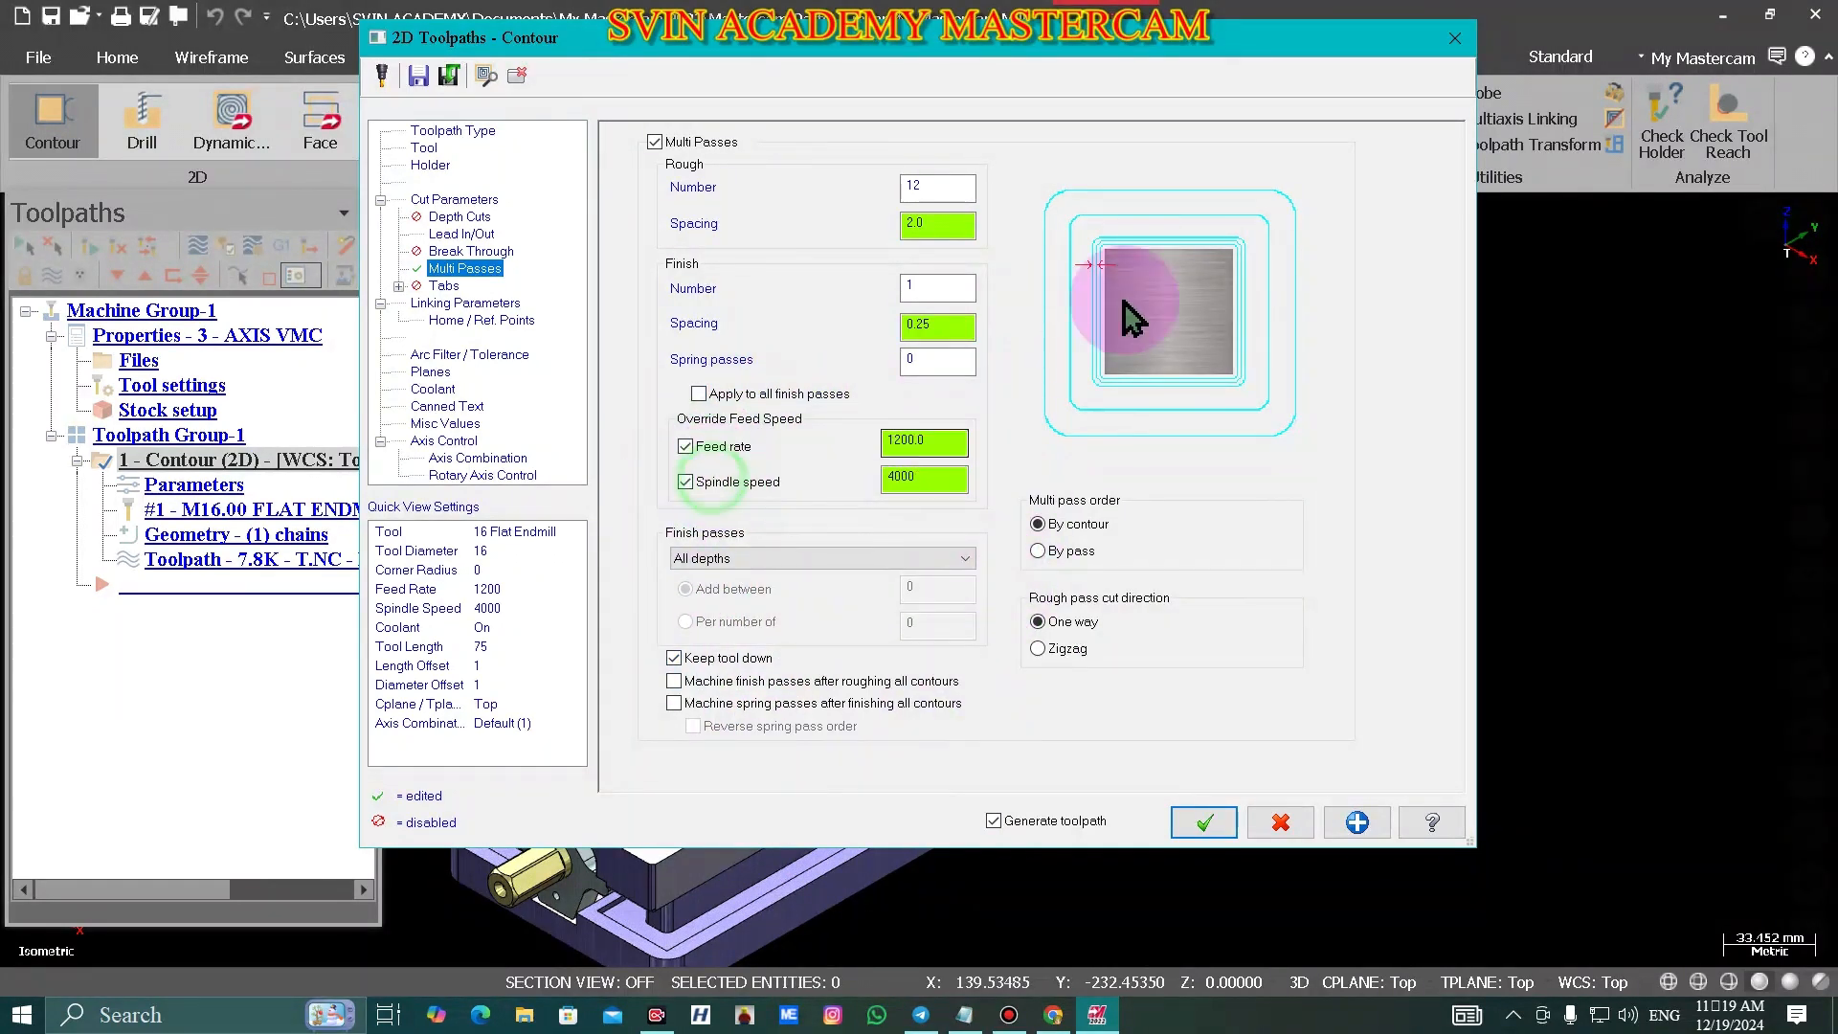
click(454, 199)
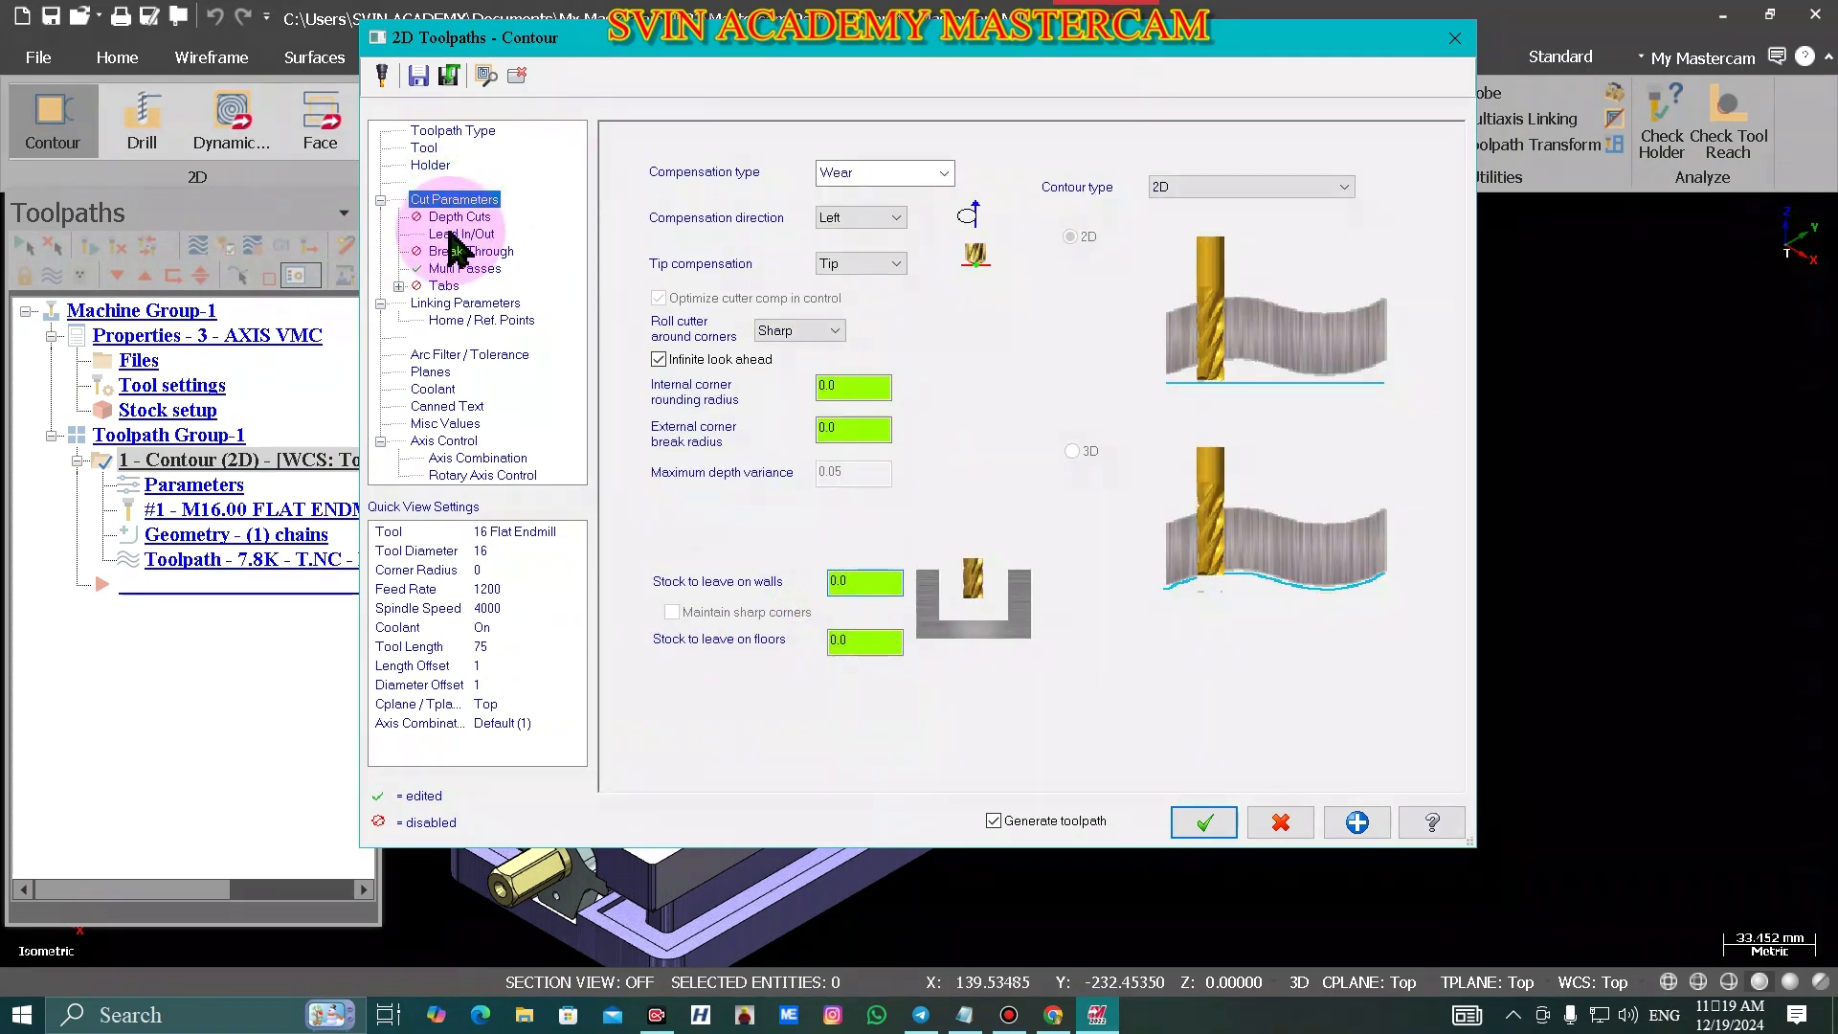
click(463, 268)
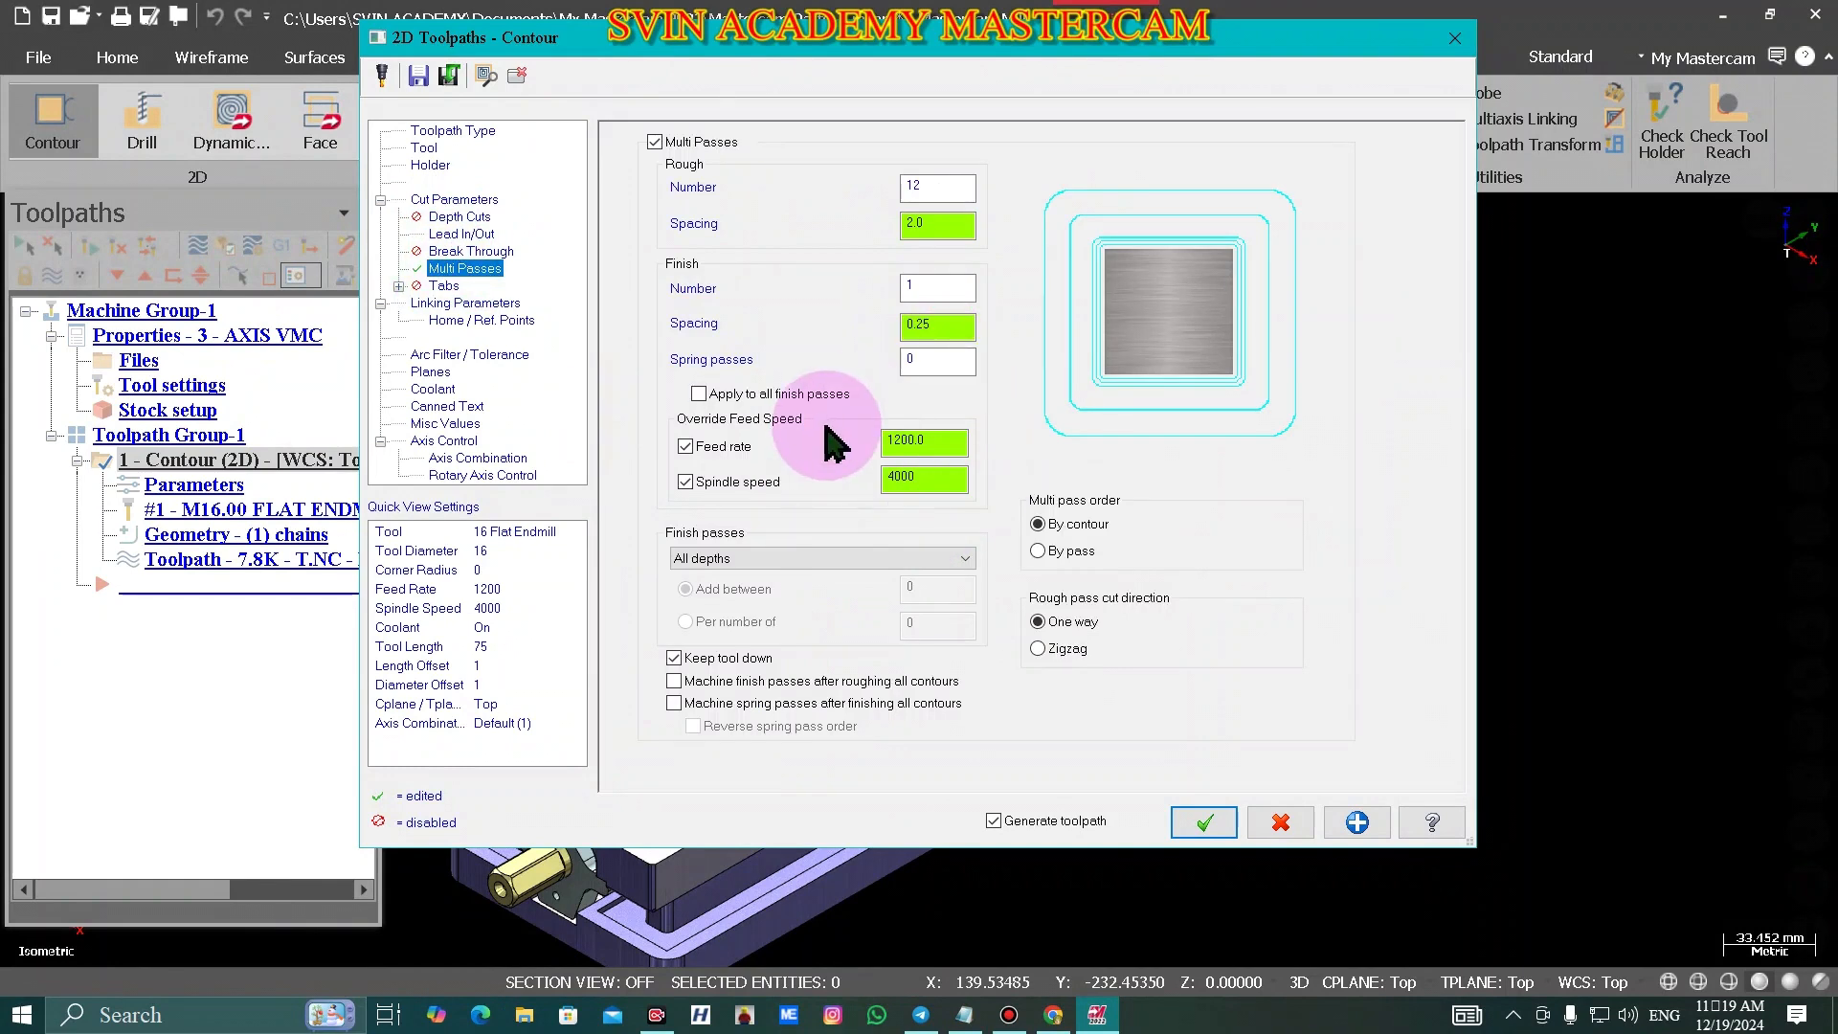
click(946, 443)
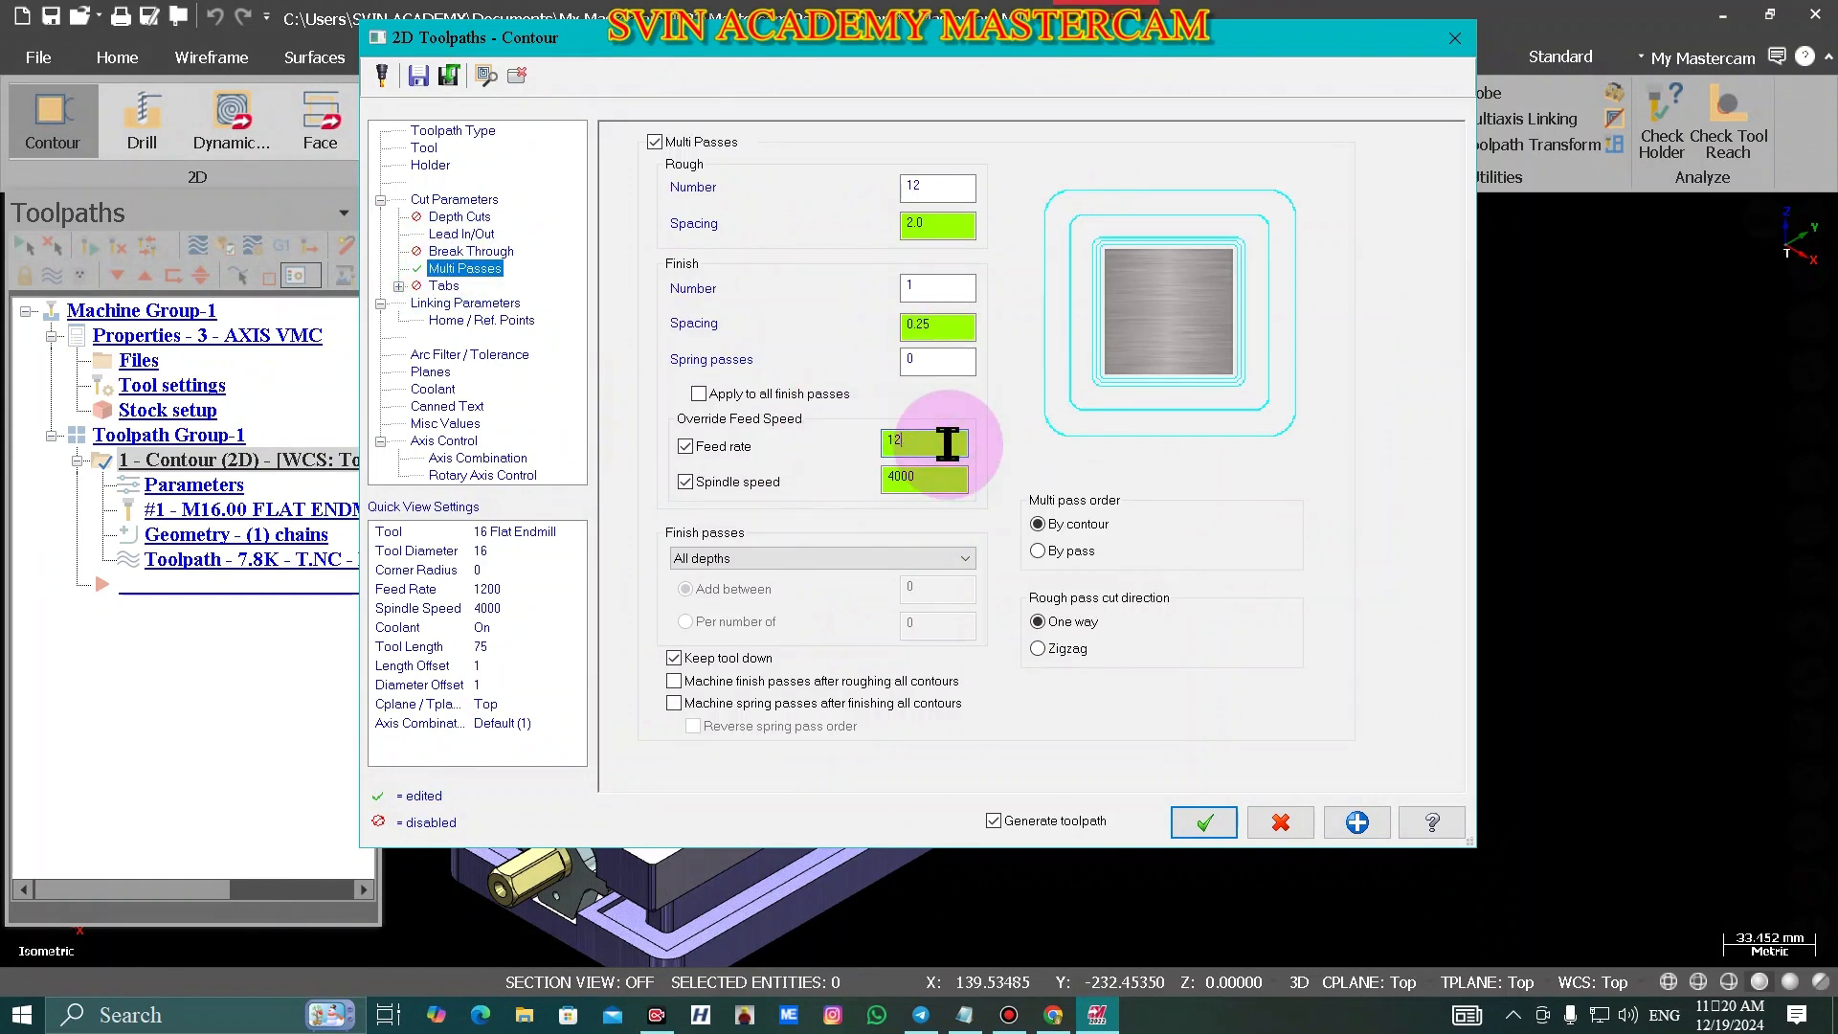
text(350)
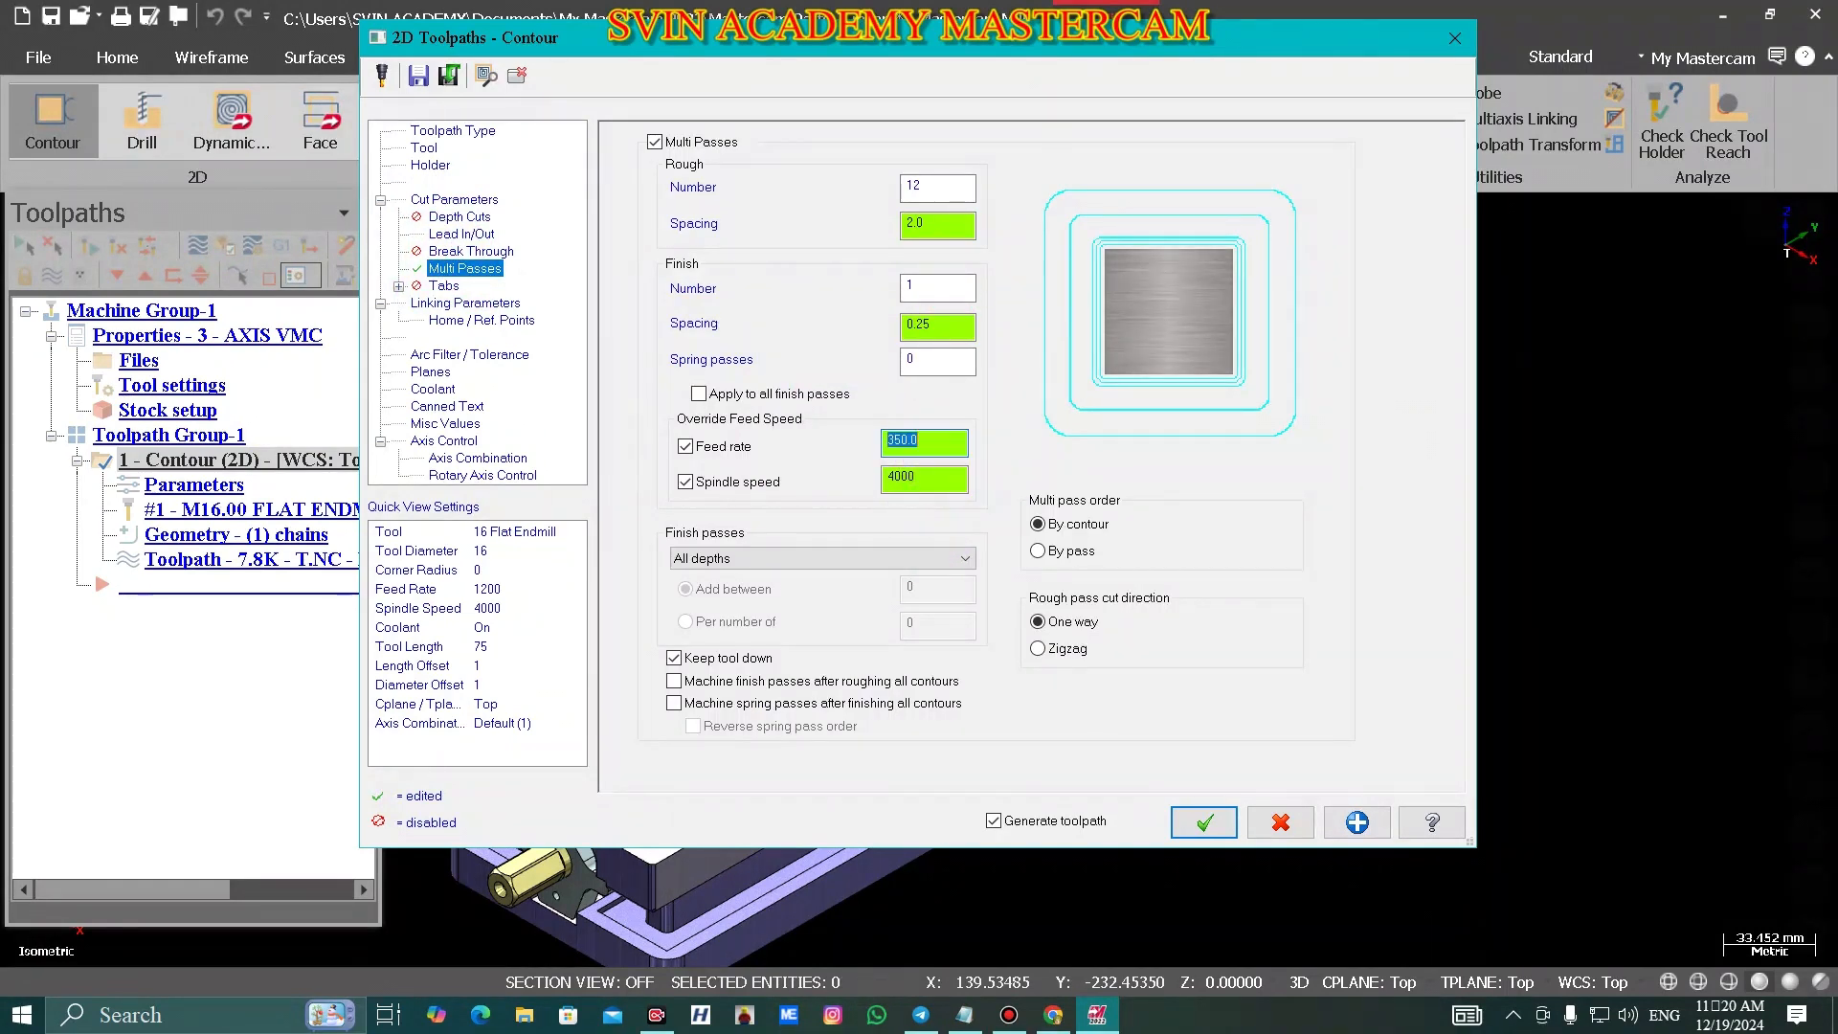
click(931, 476)
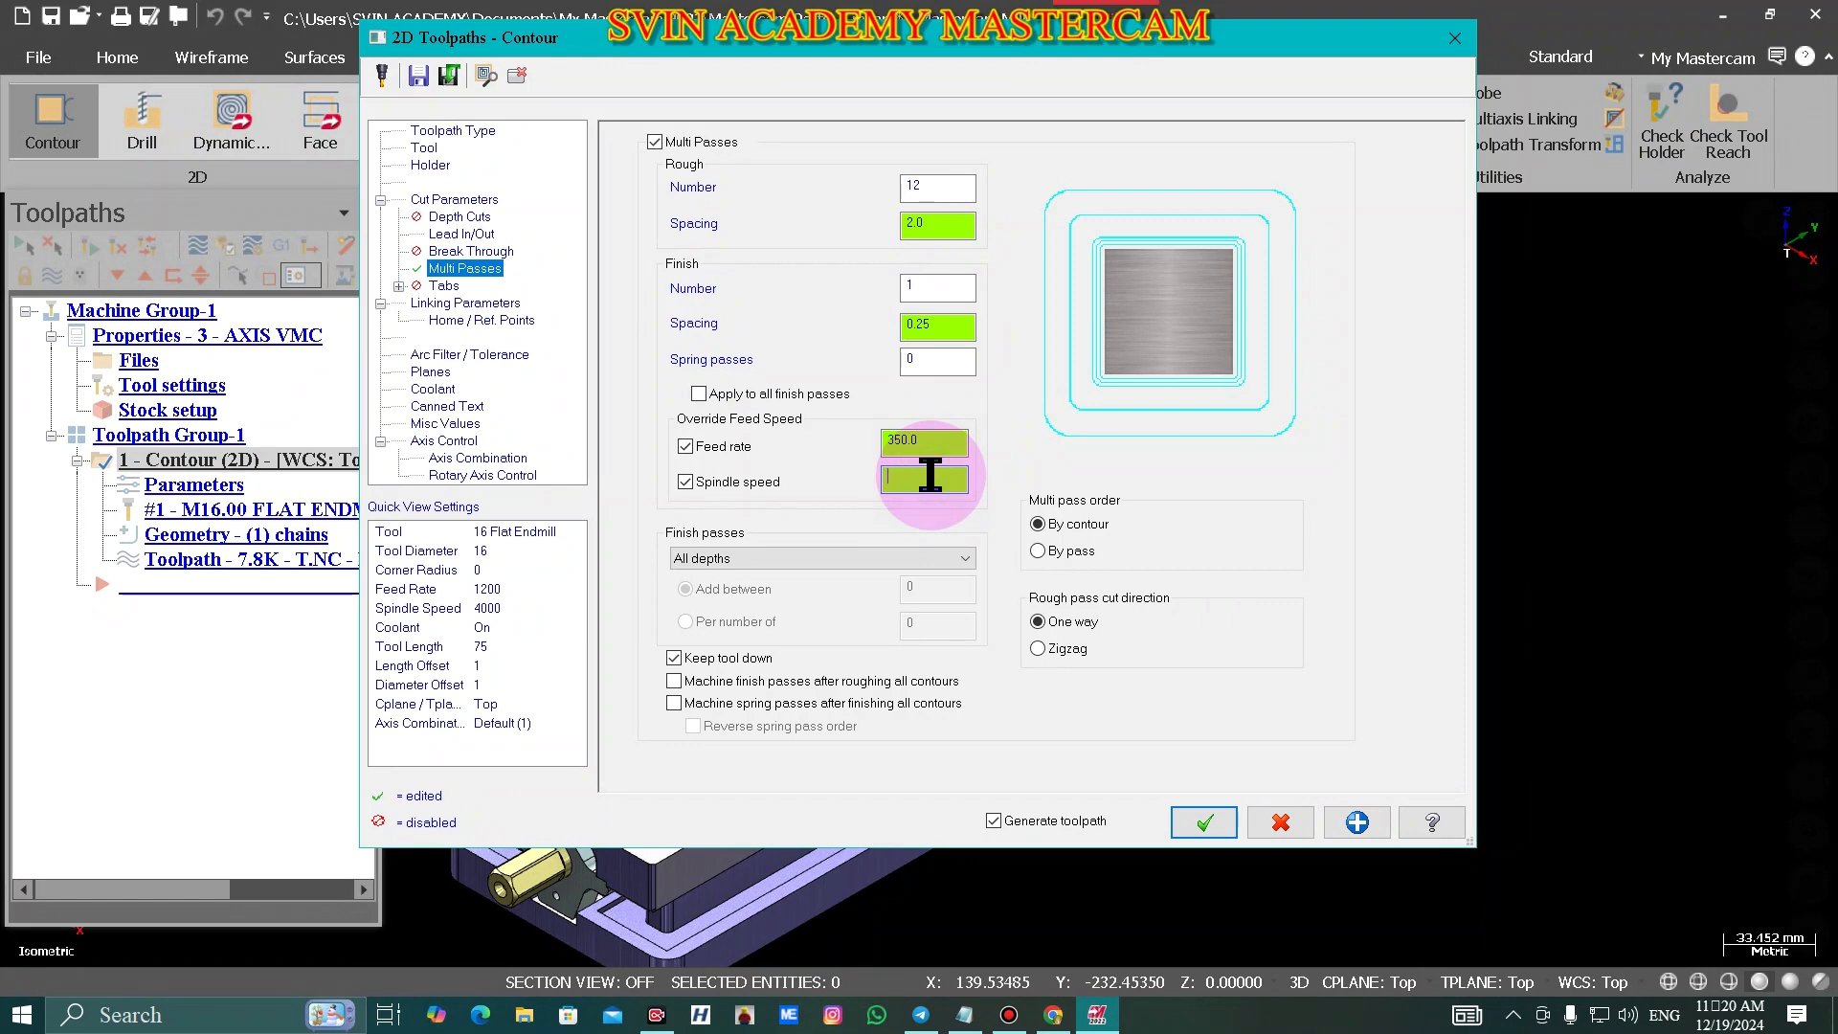
text(5000)
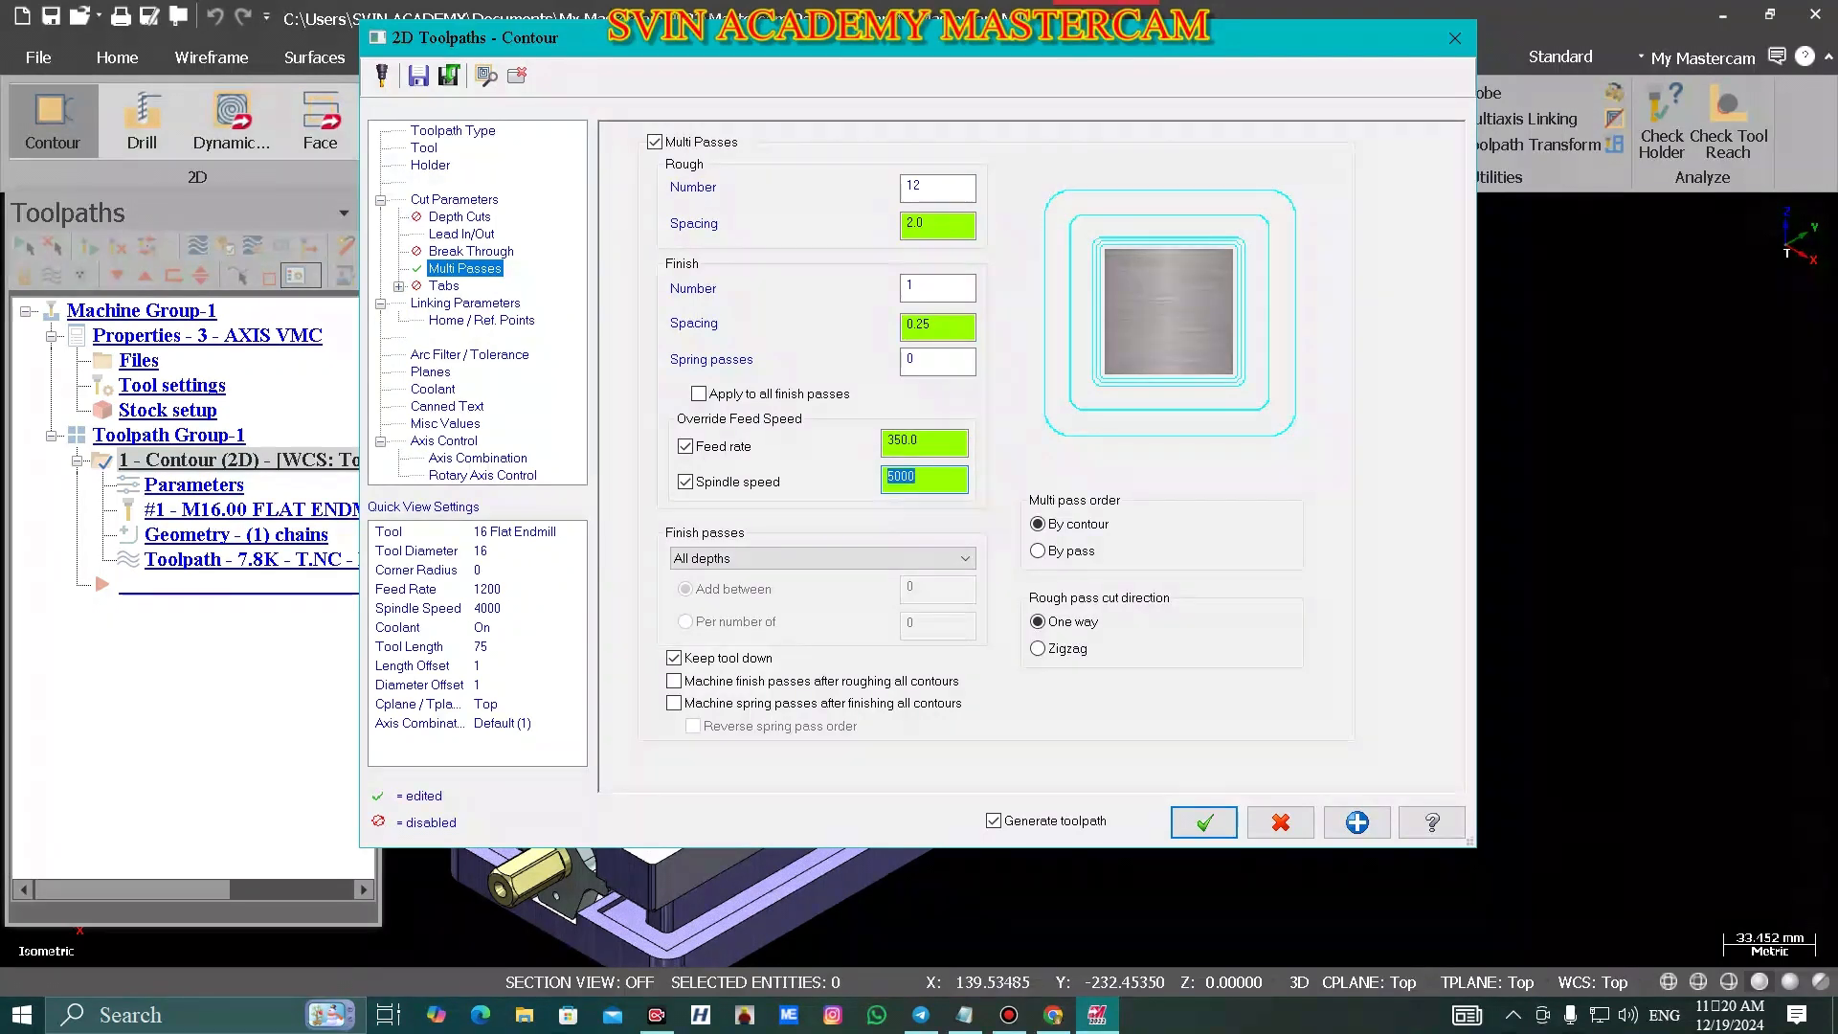
- Limit the multi-pass finish passes to Final depth and regenerate the contour toolpath
click(756, 560)
click(713, 594)
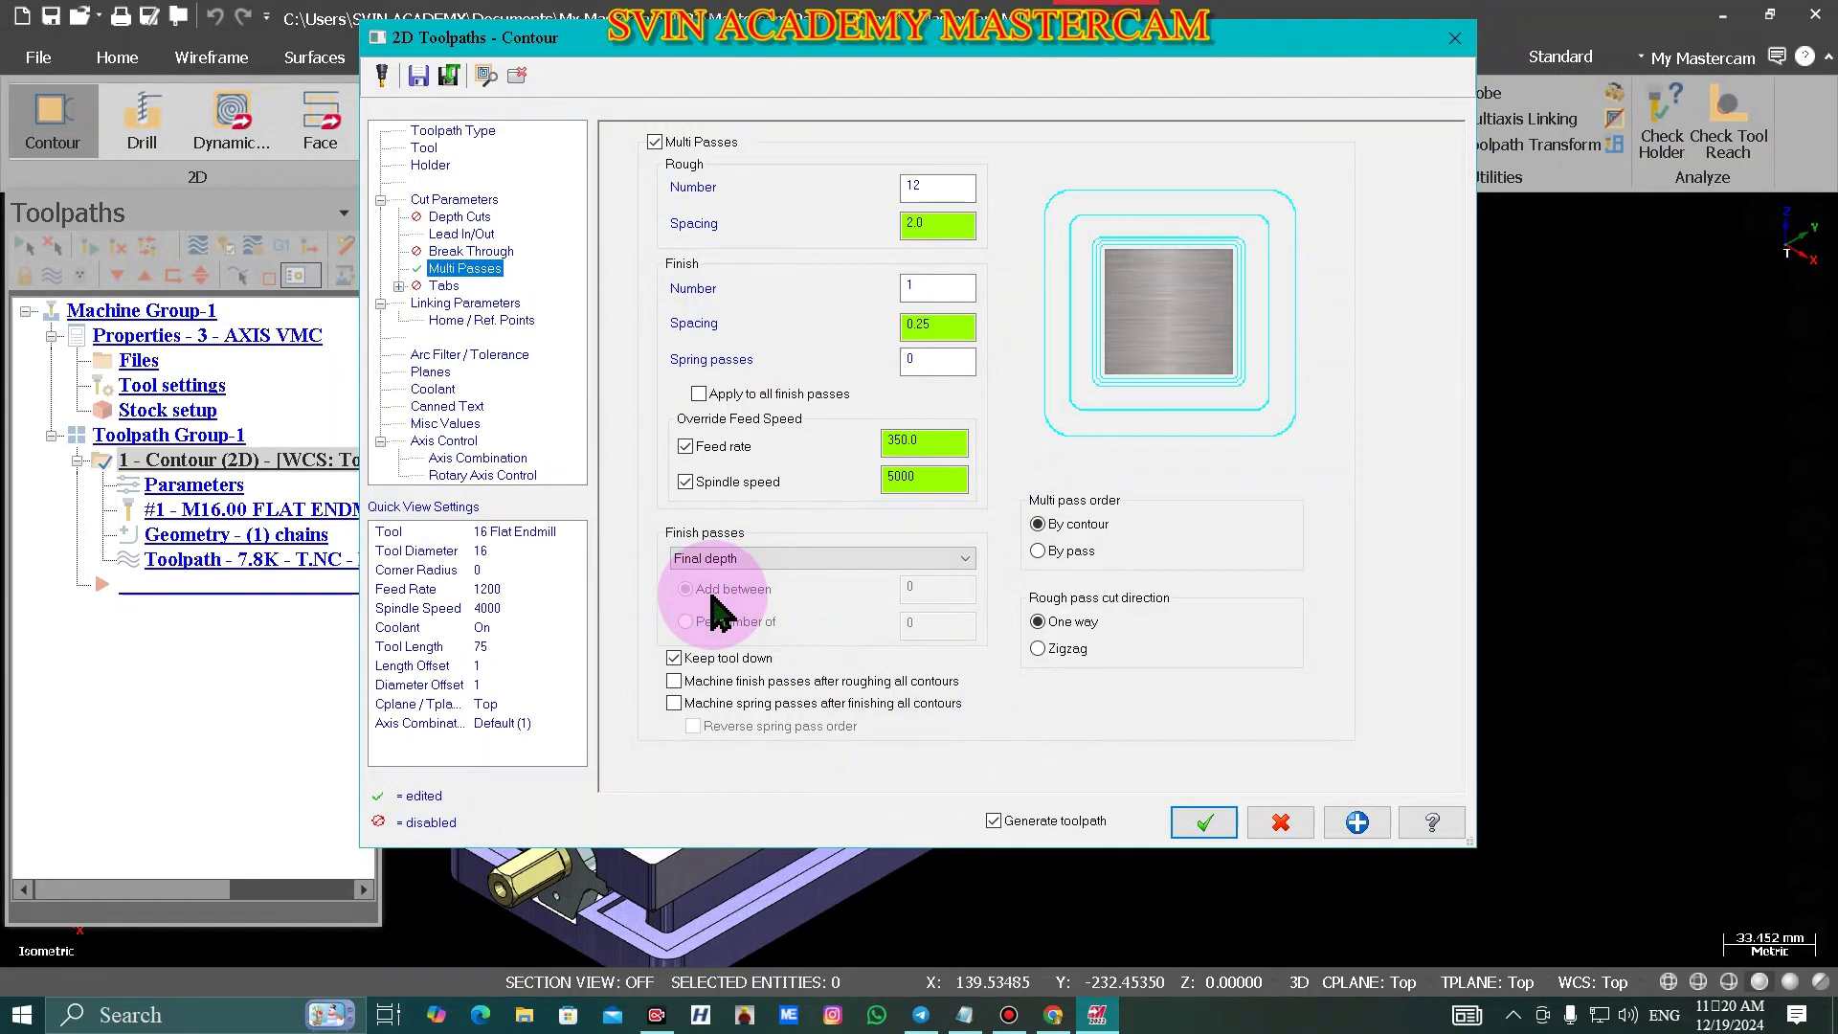
click(448, 303)
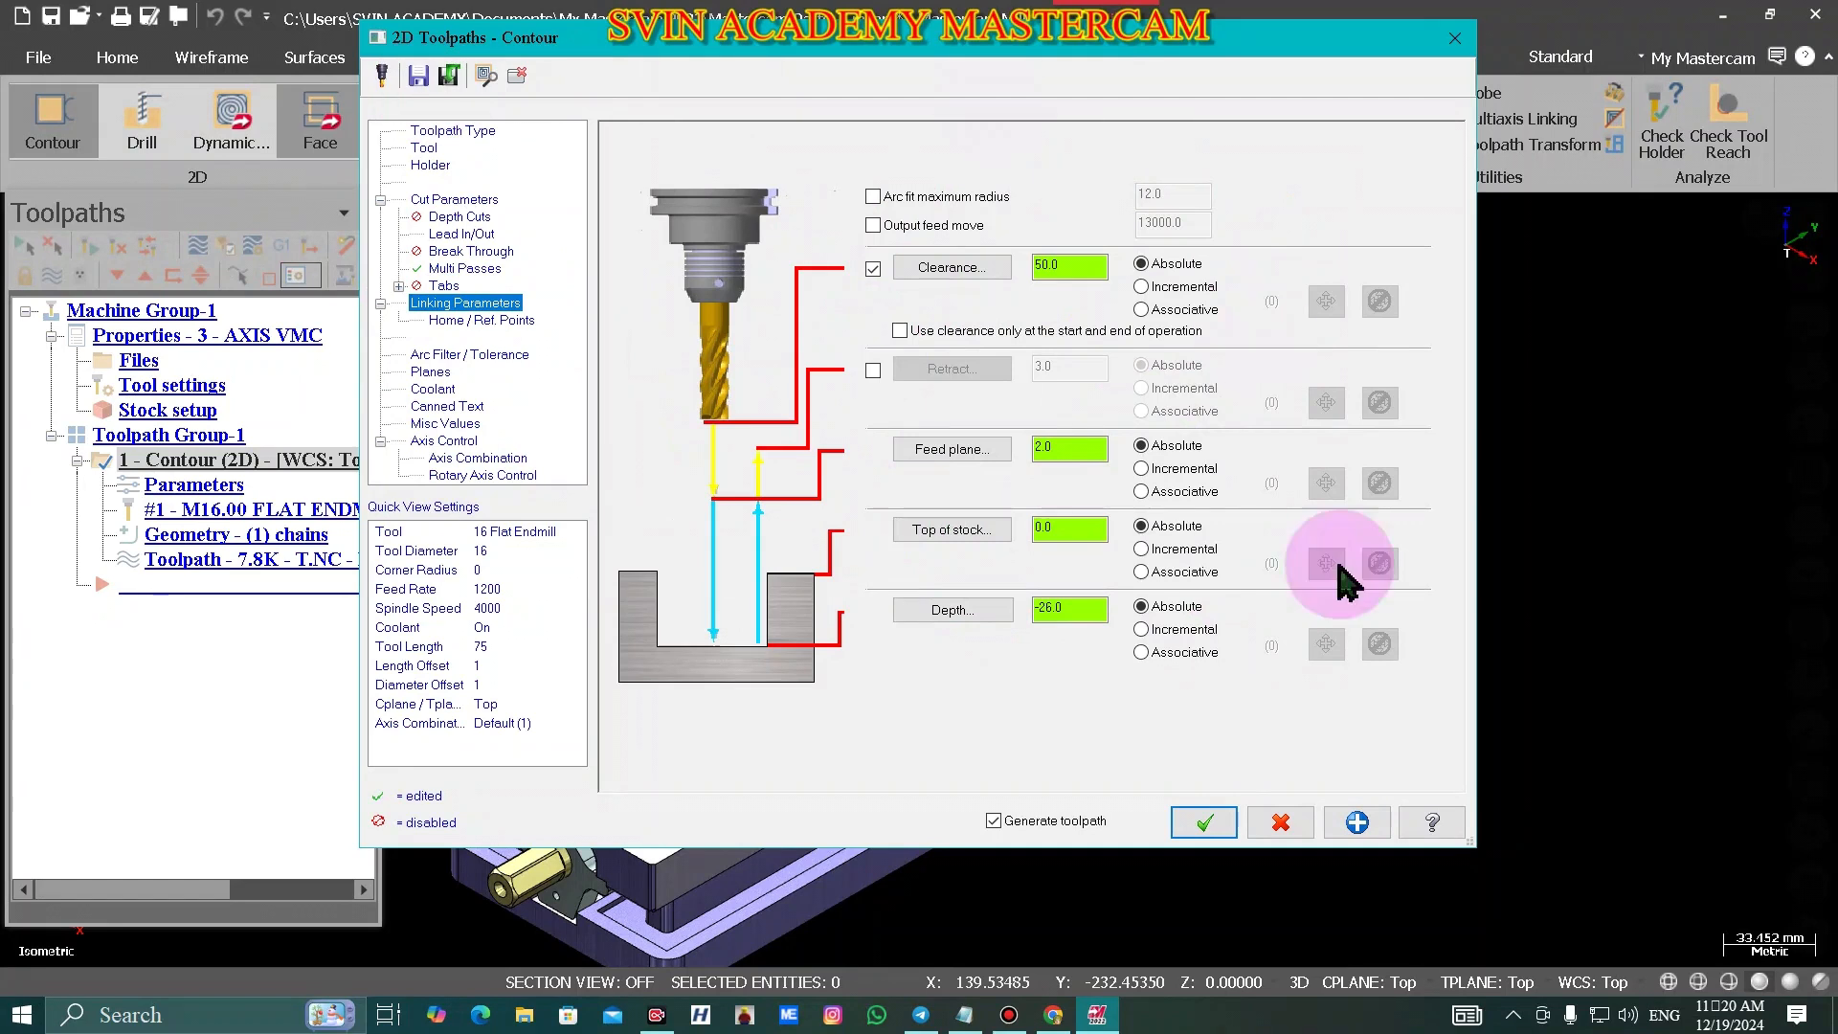
click(1206, 825)
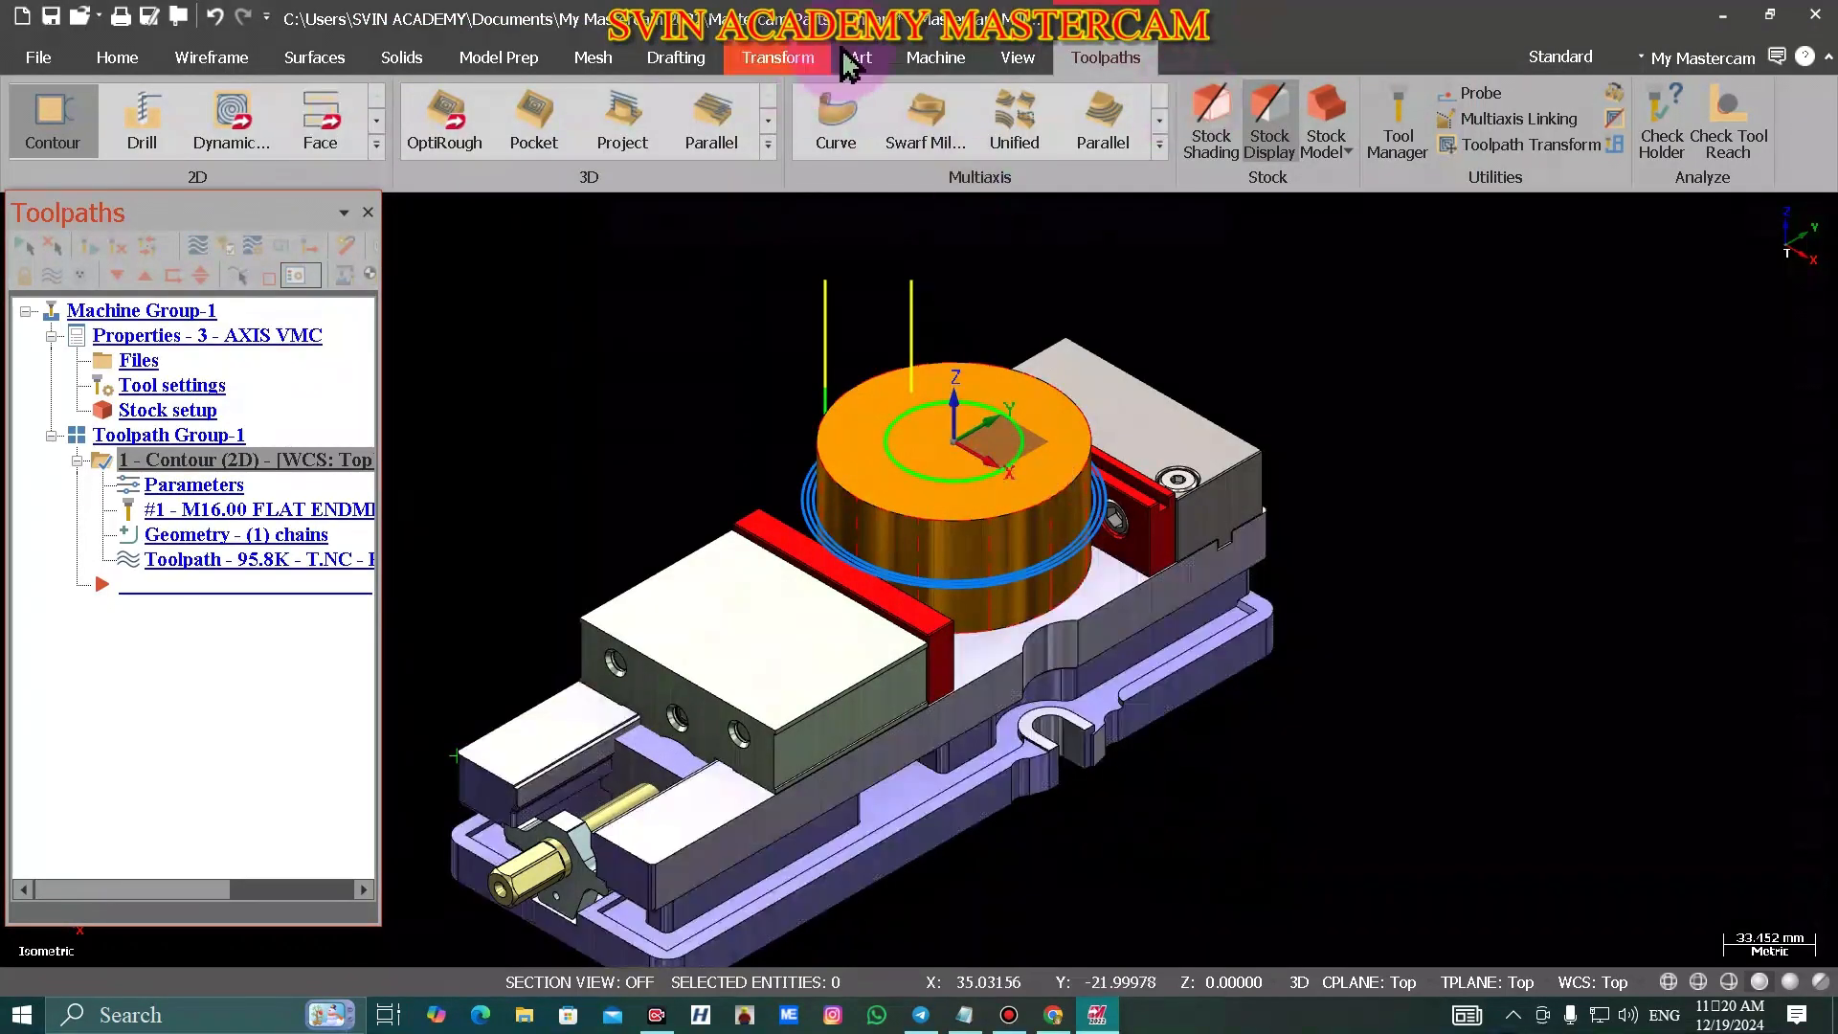
- Display the model as wireframe and inspect the contour passes from the top and isometric views
click(1017, 59)
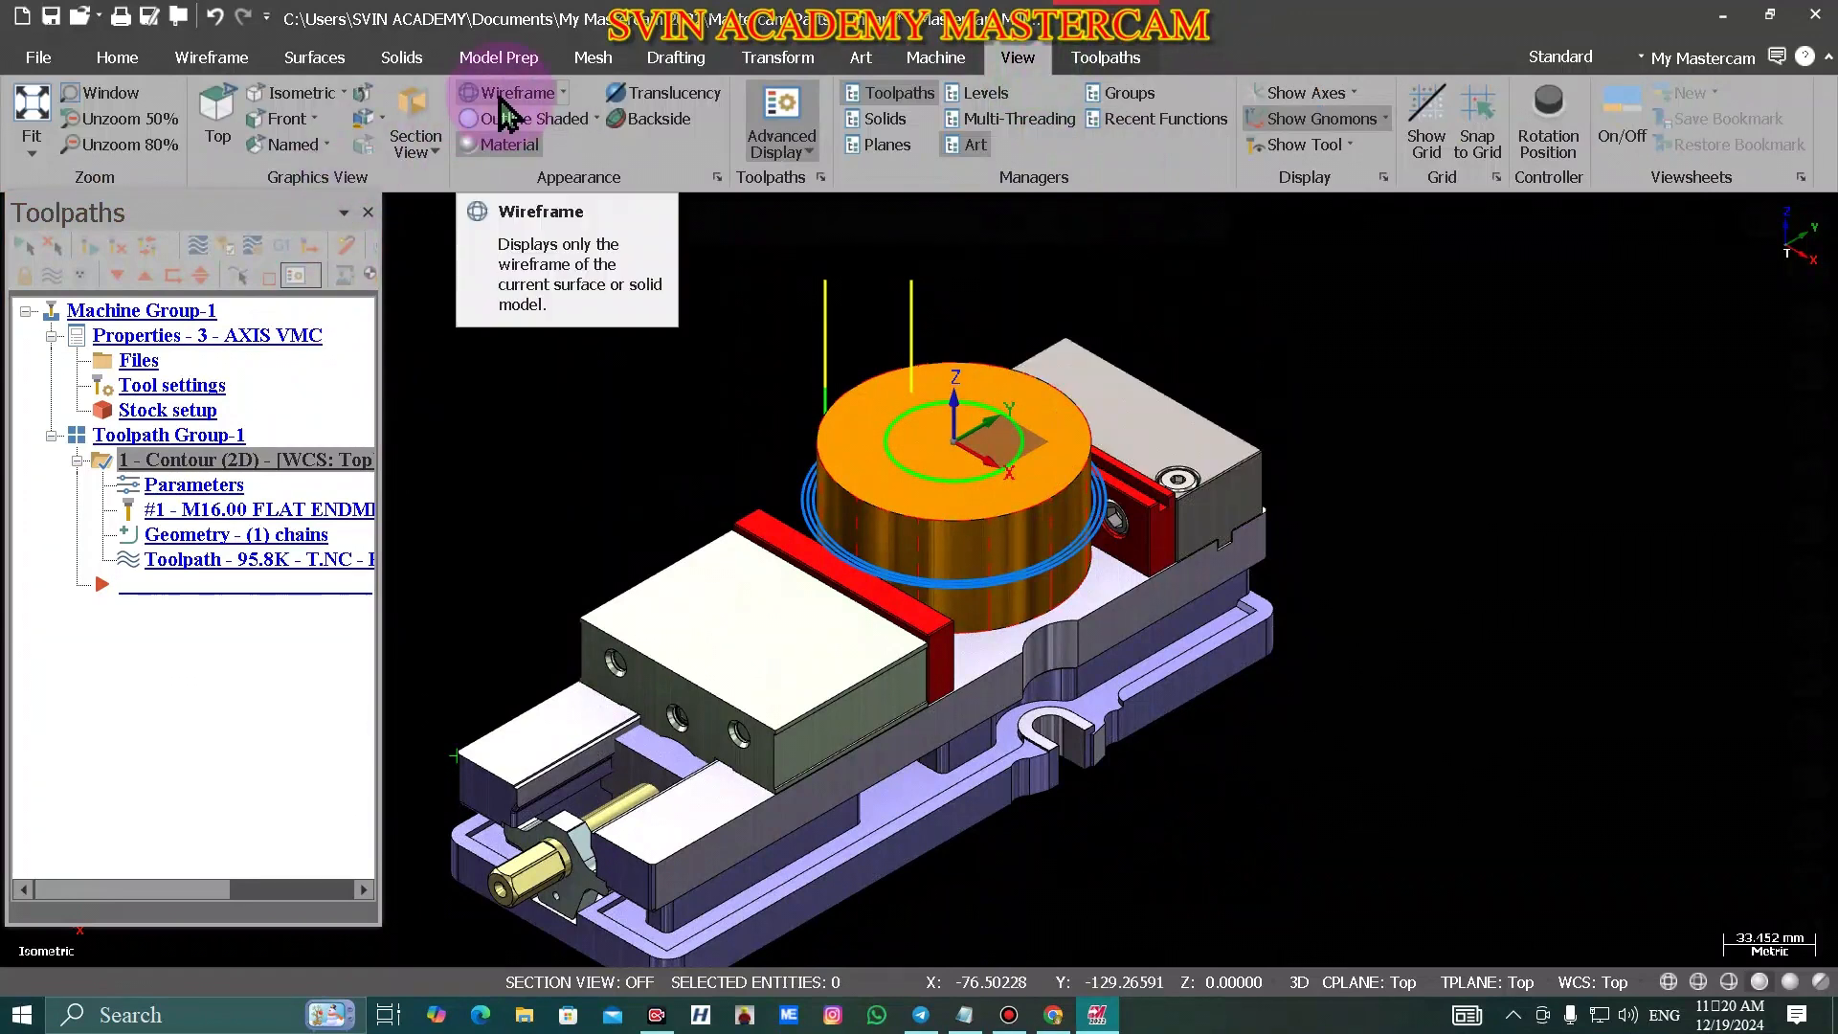
click(469, 93)
right_click(480, 328)
click(574, 451)
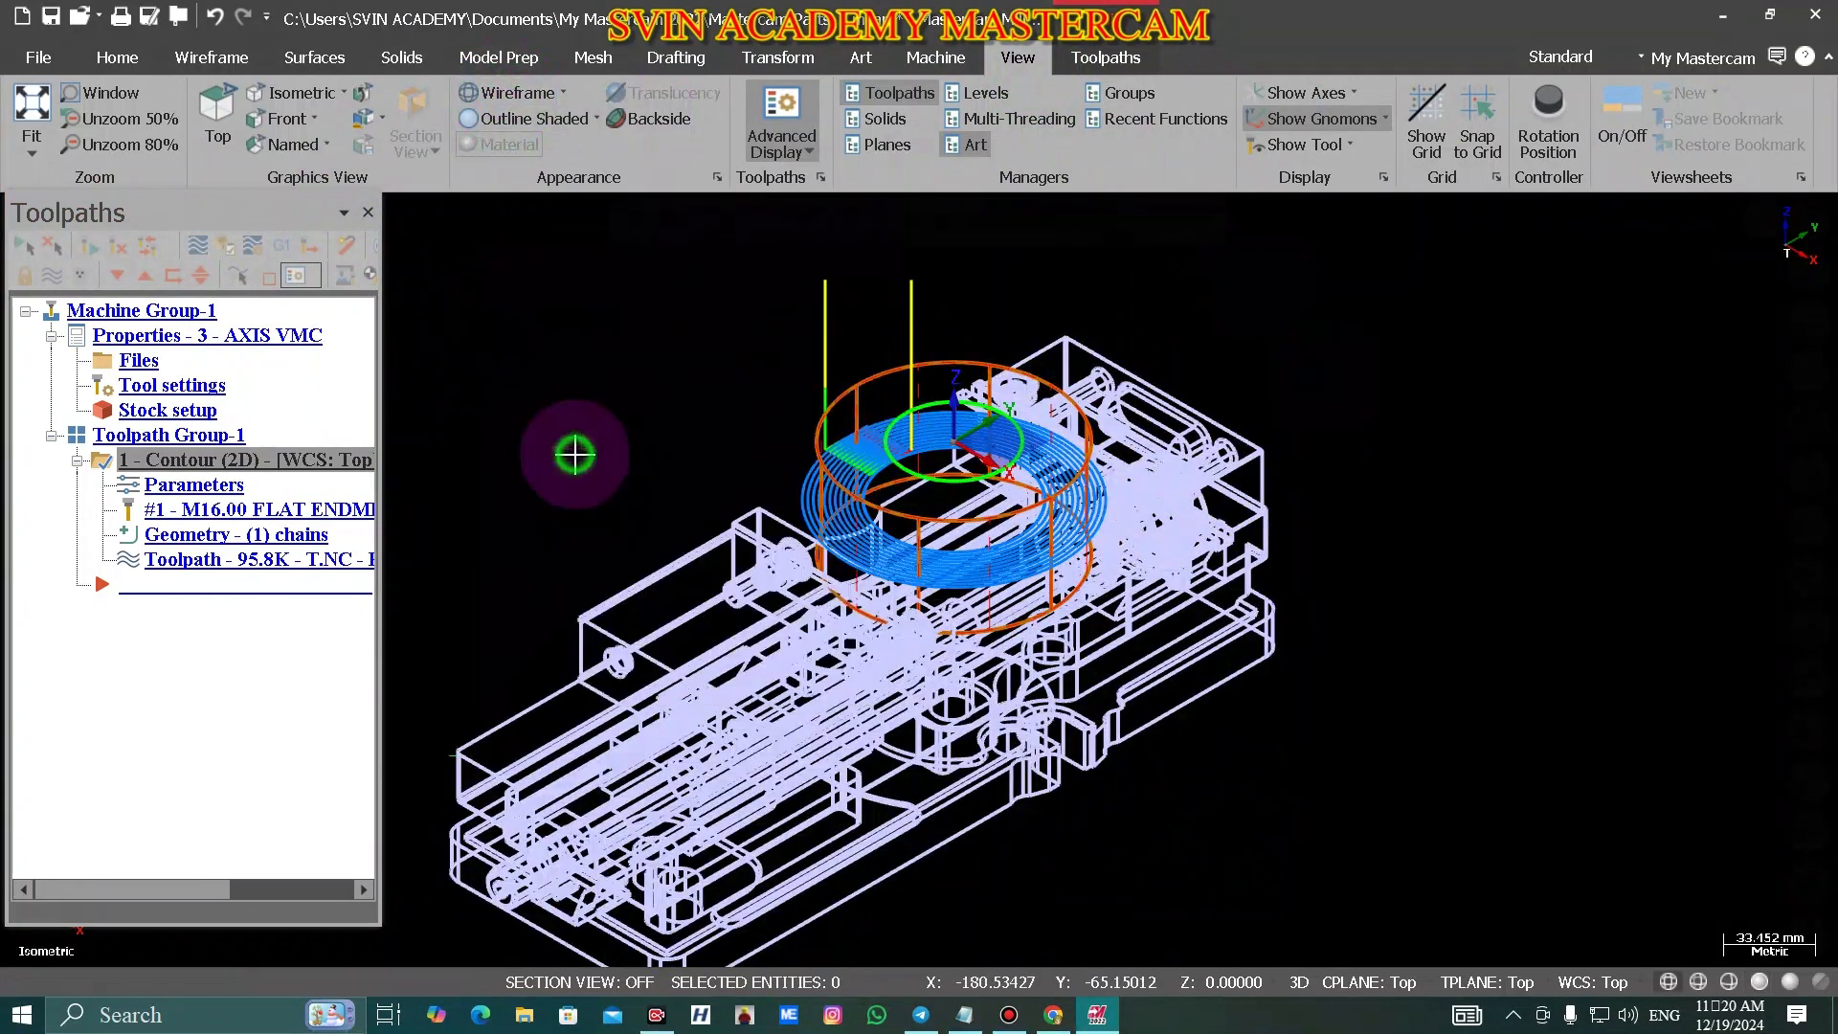
scroll(962, 496, up, 10)
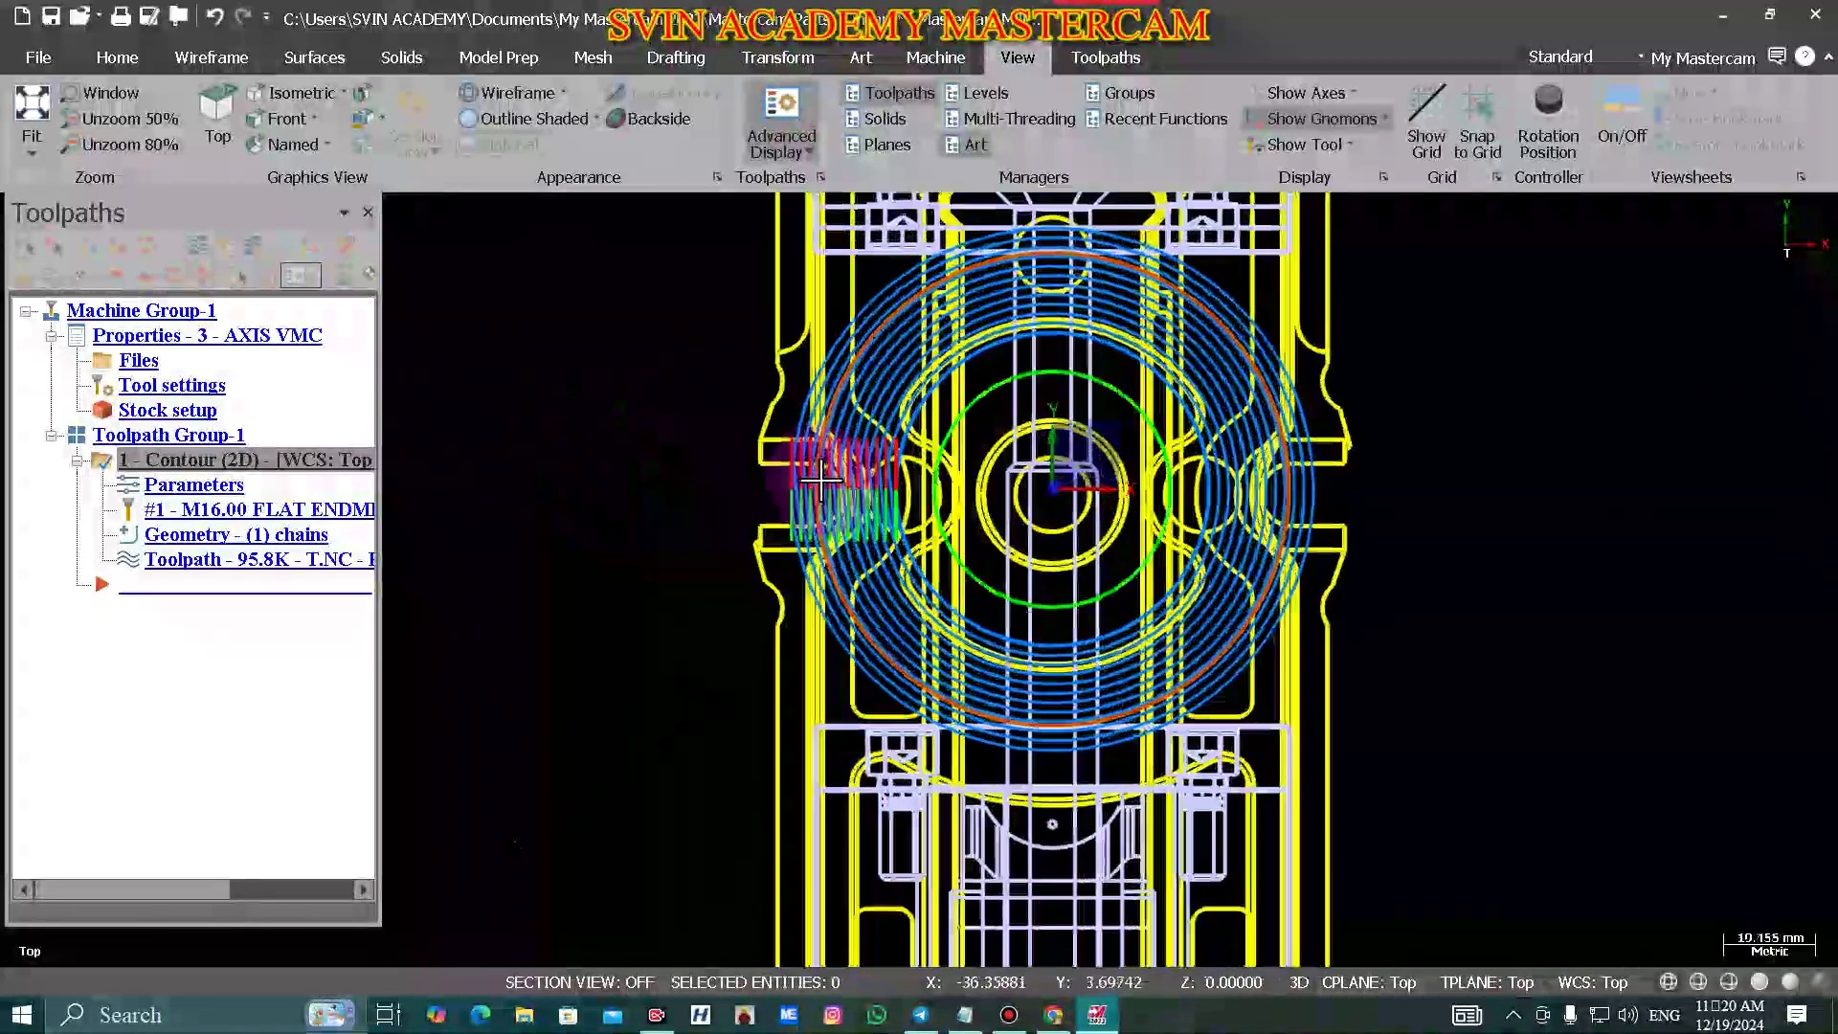
right_click(617, 416)
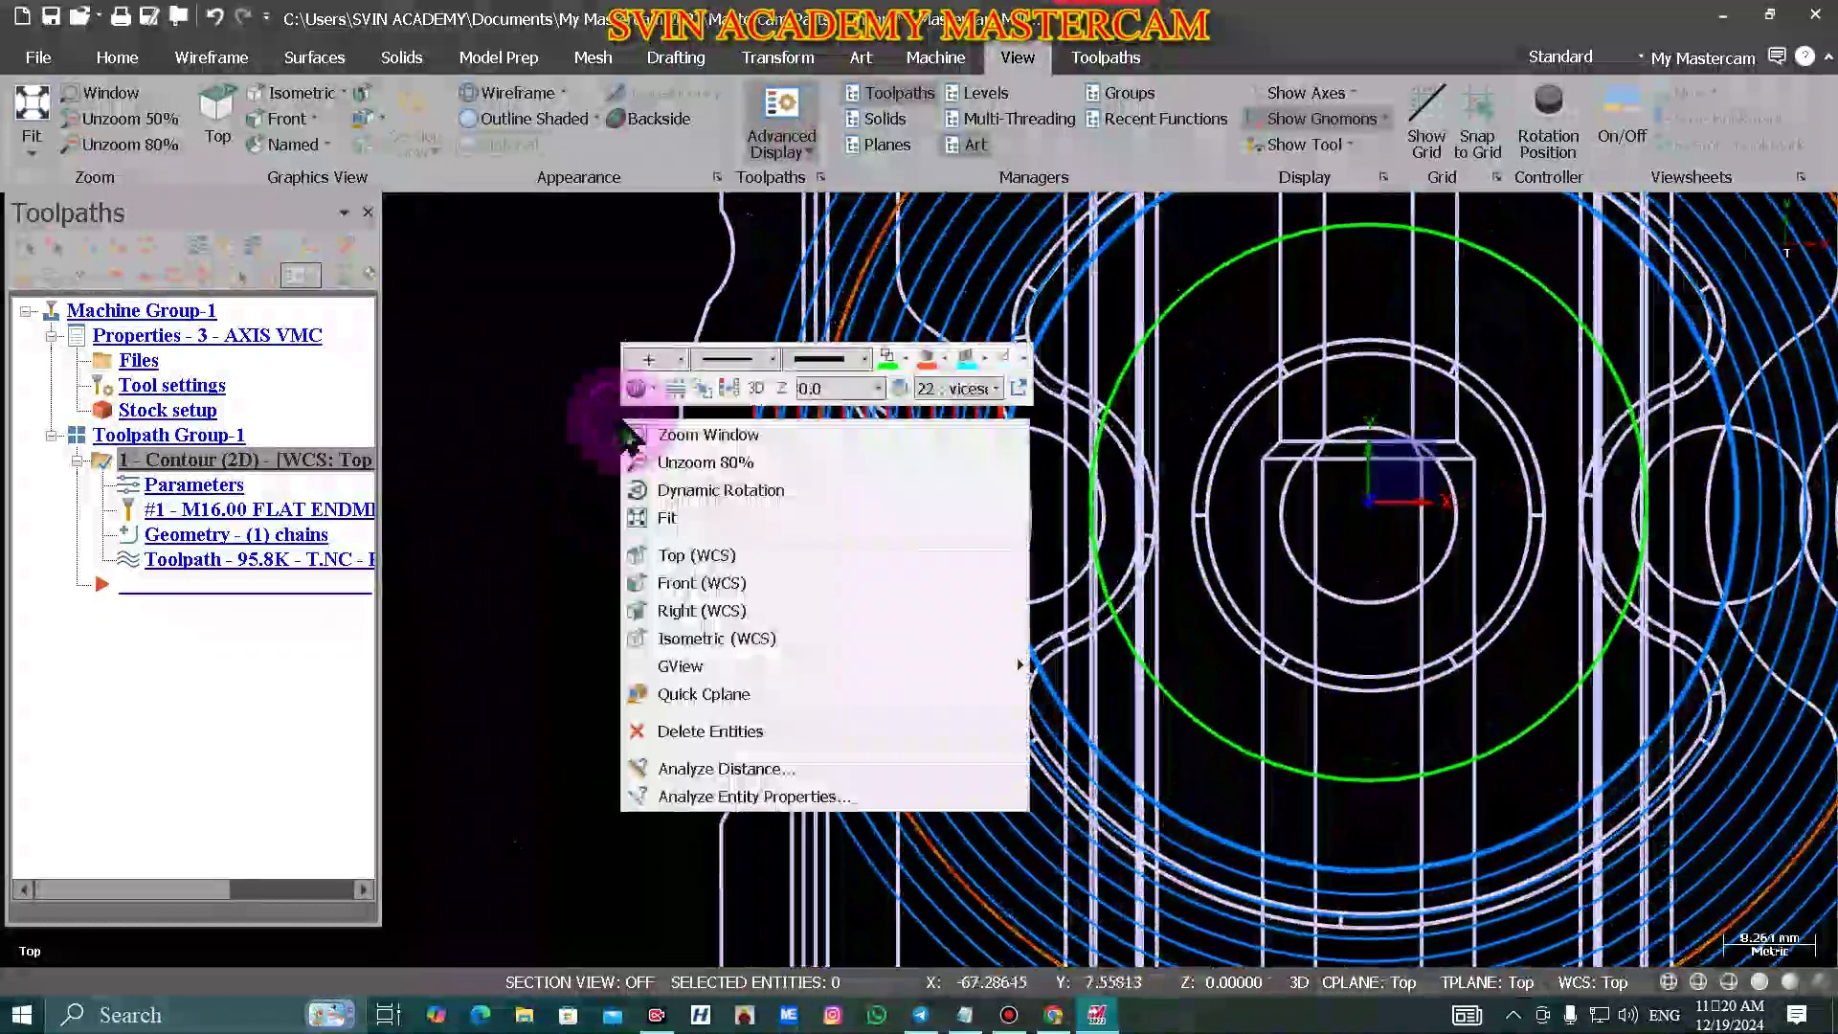
click(691, 635)
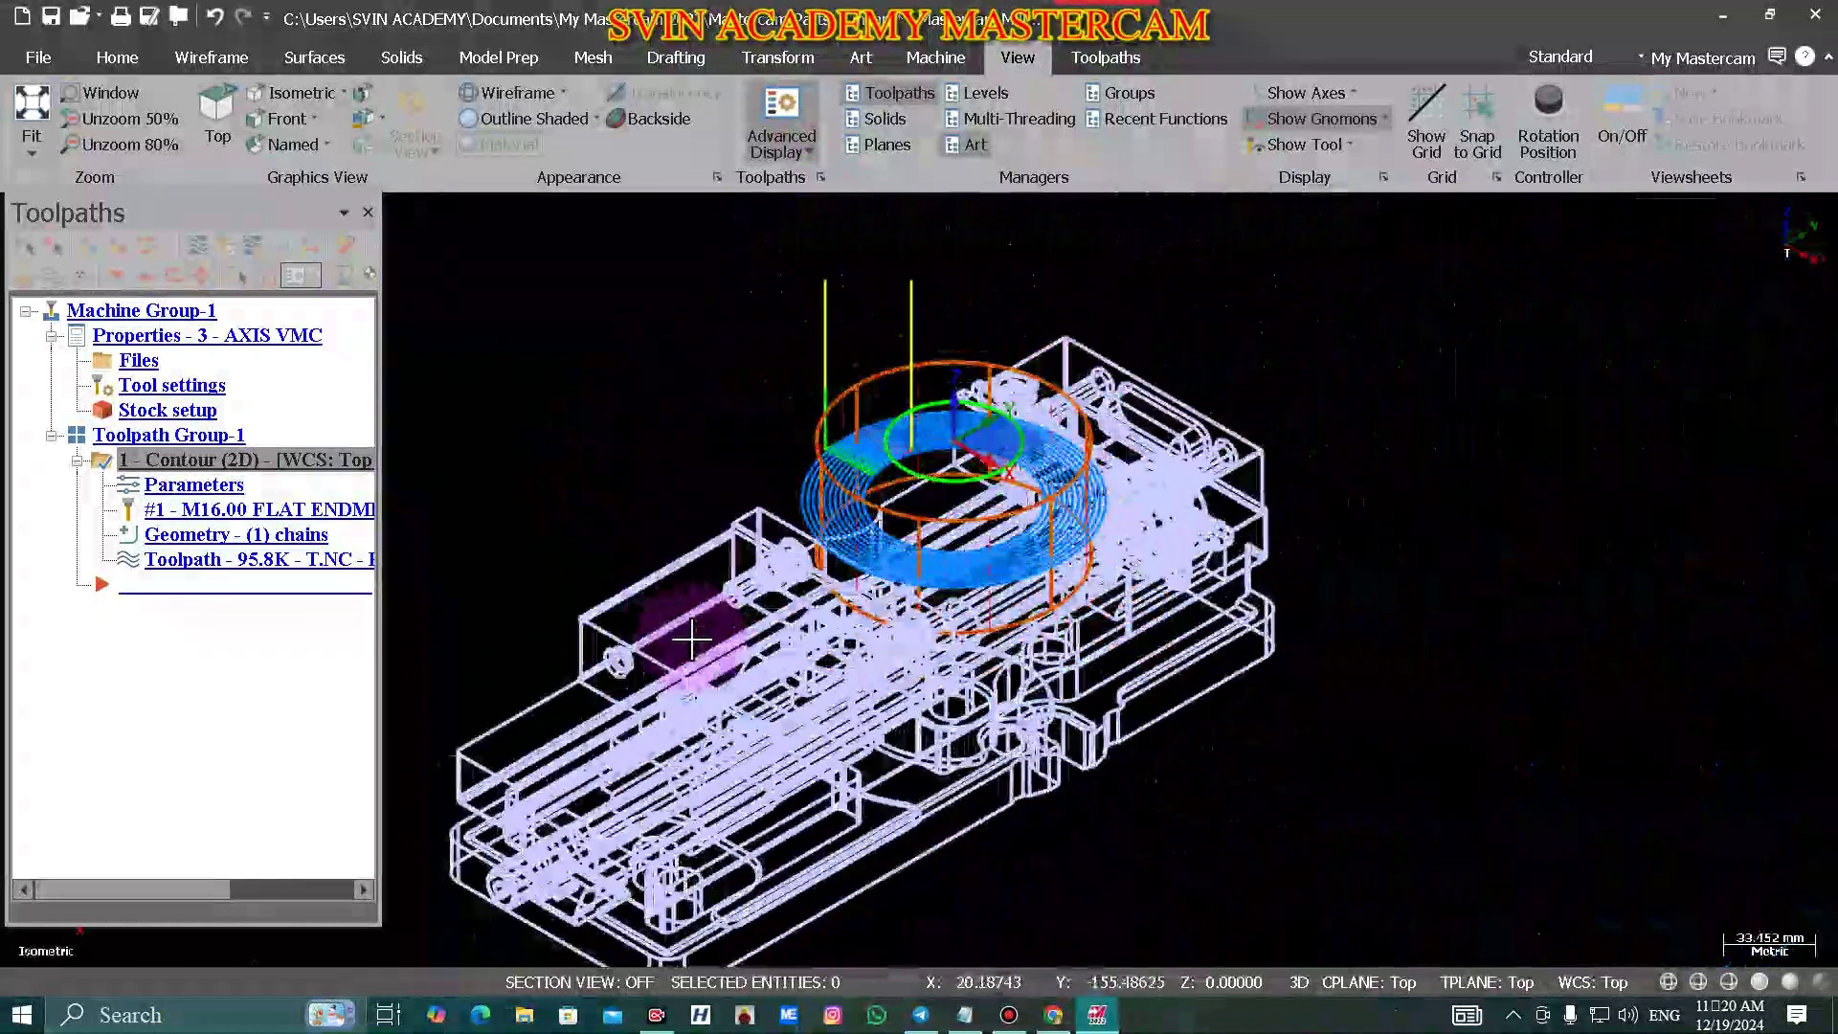
- Change the contour's lead-in line to Perpendicular, copy the entry settings to the exit, and regenerate the toolpath
click(200, 487)
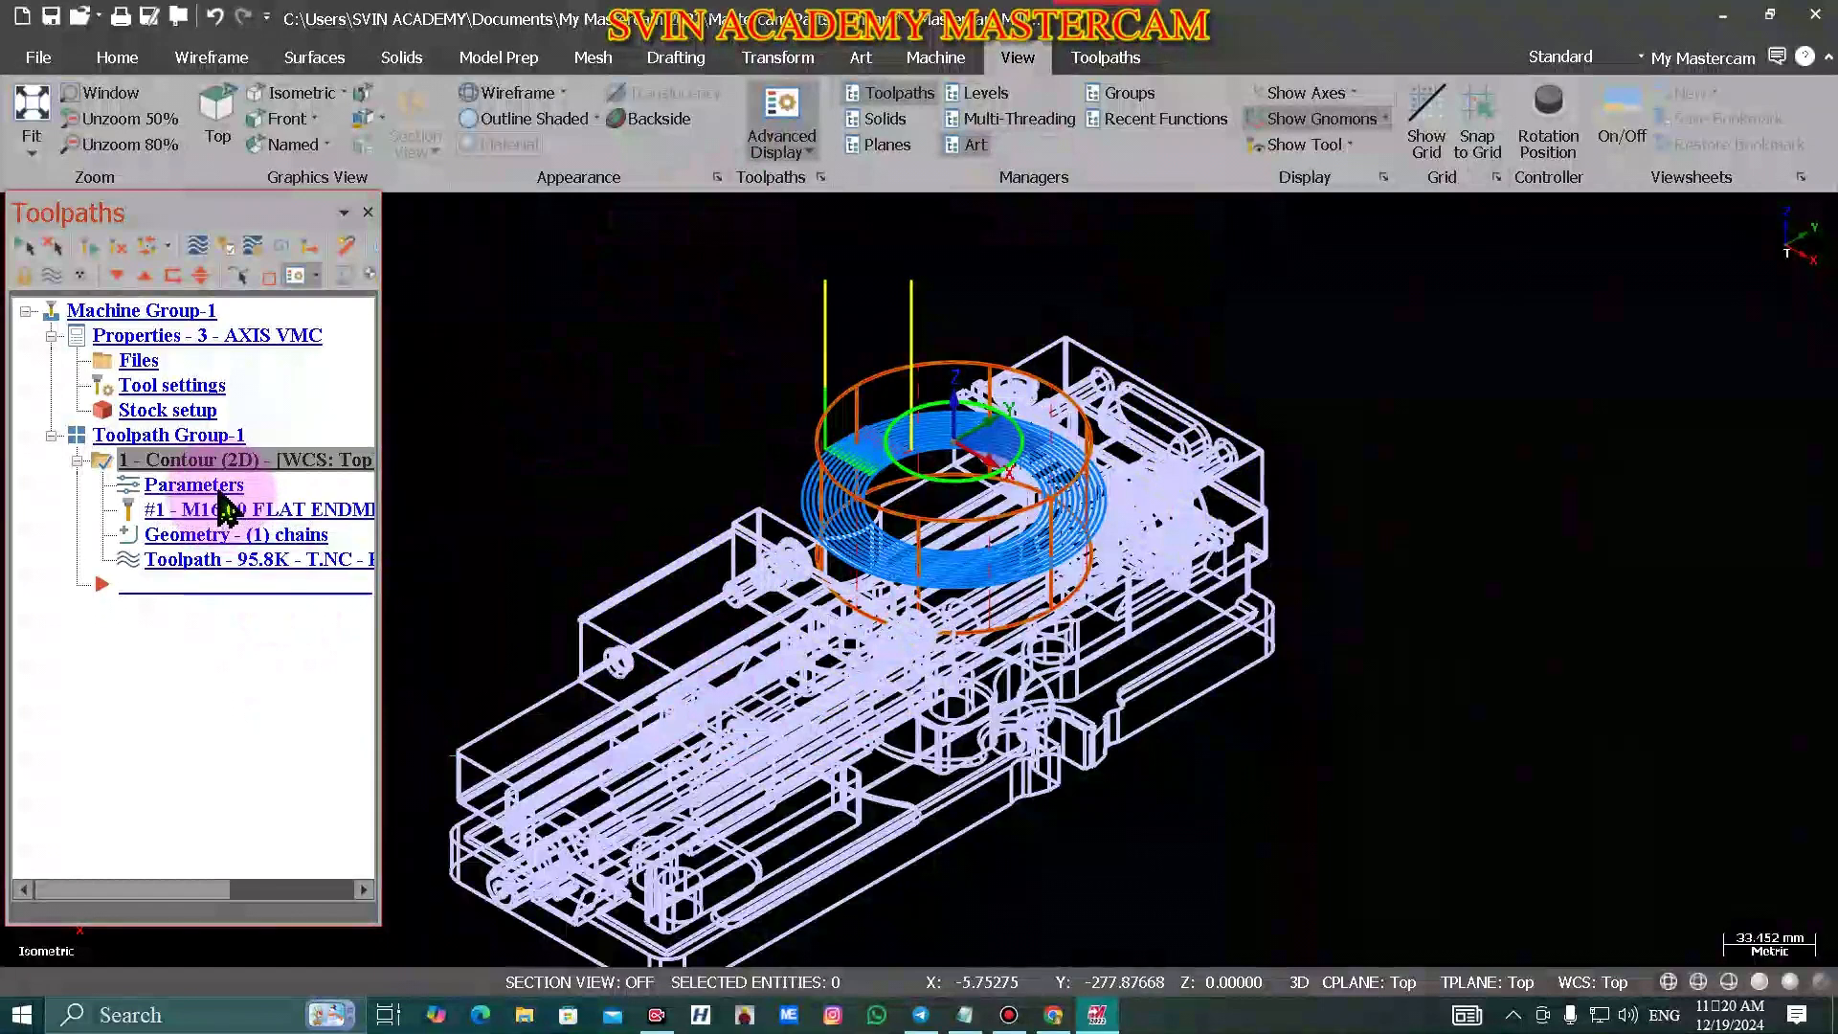
click(462, 234)
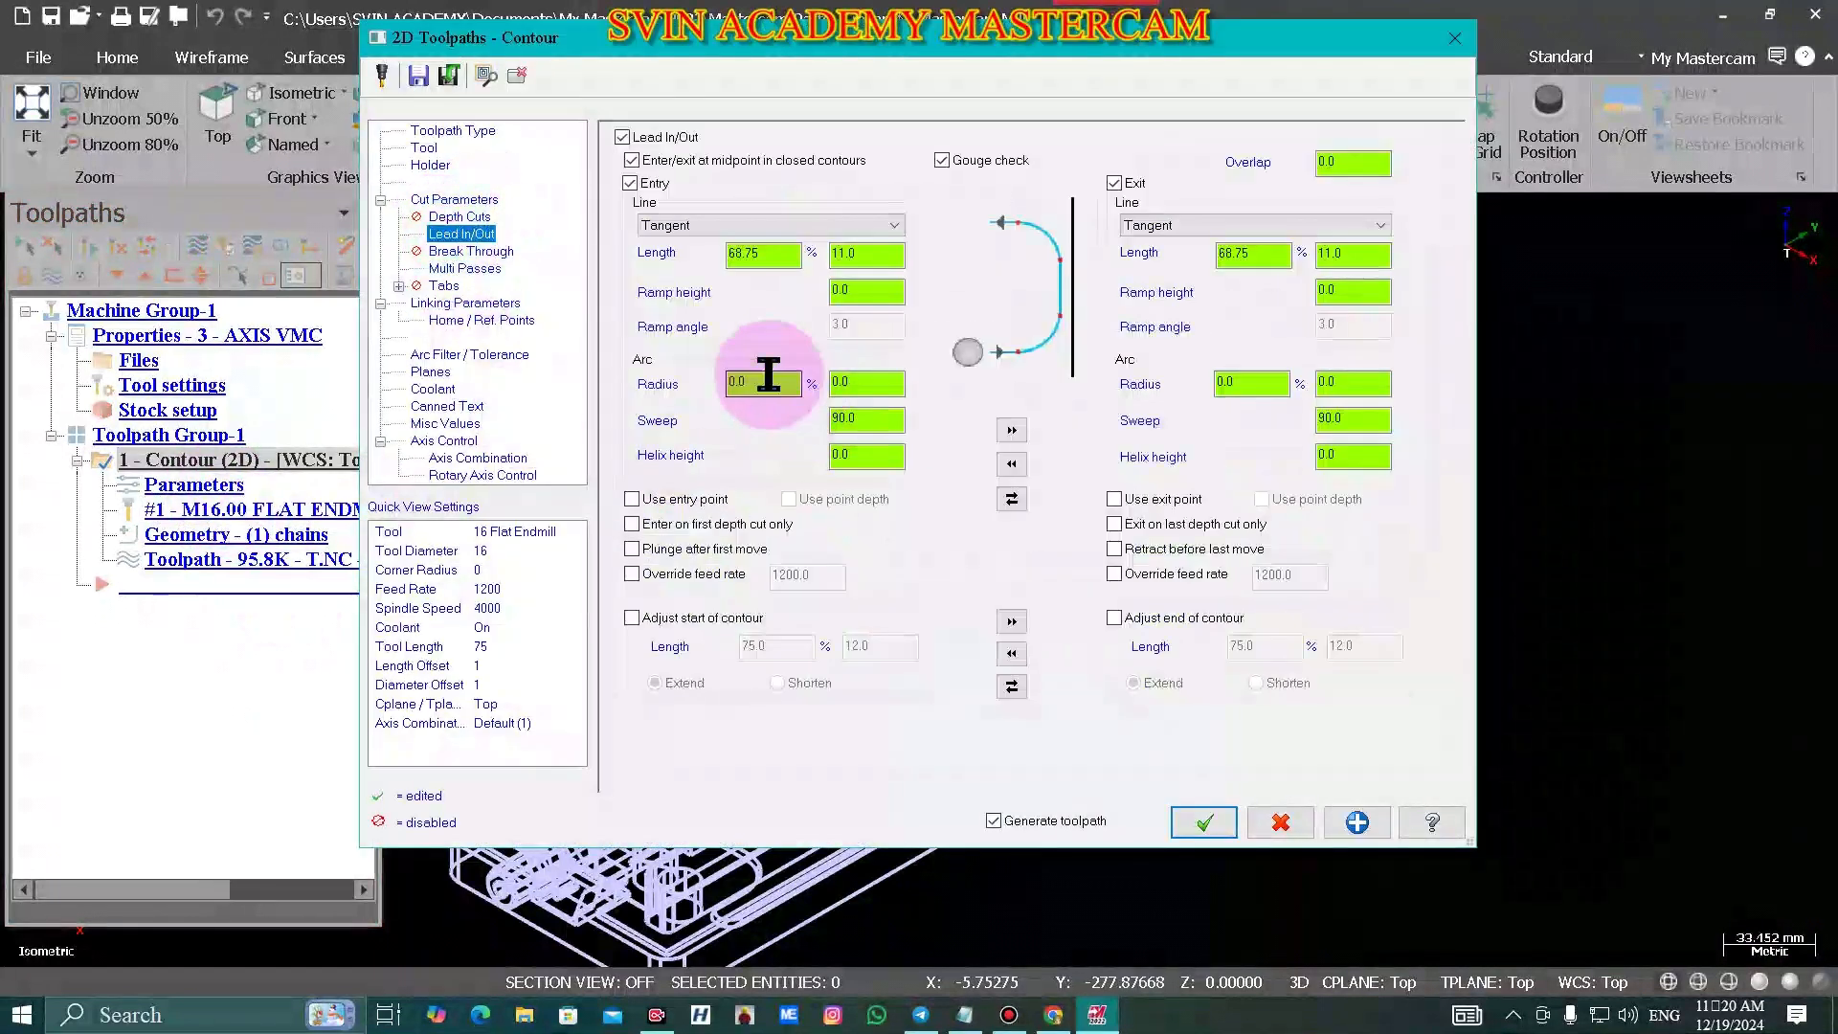
click(754, 386)
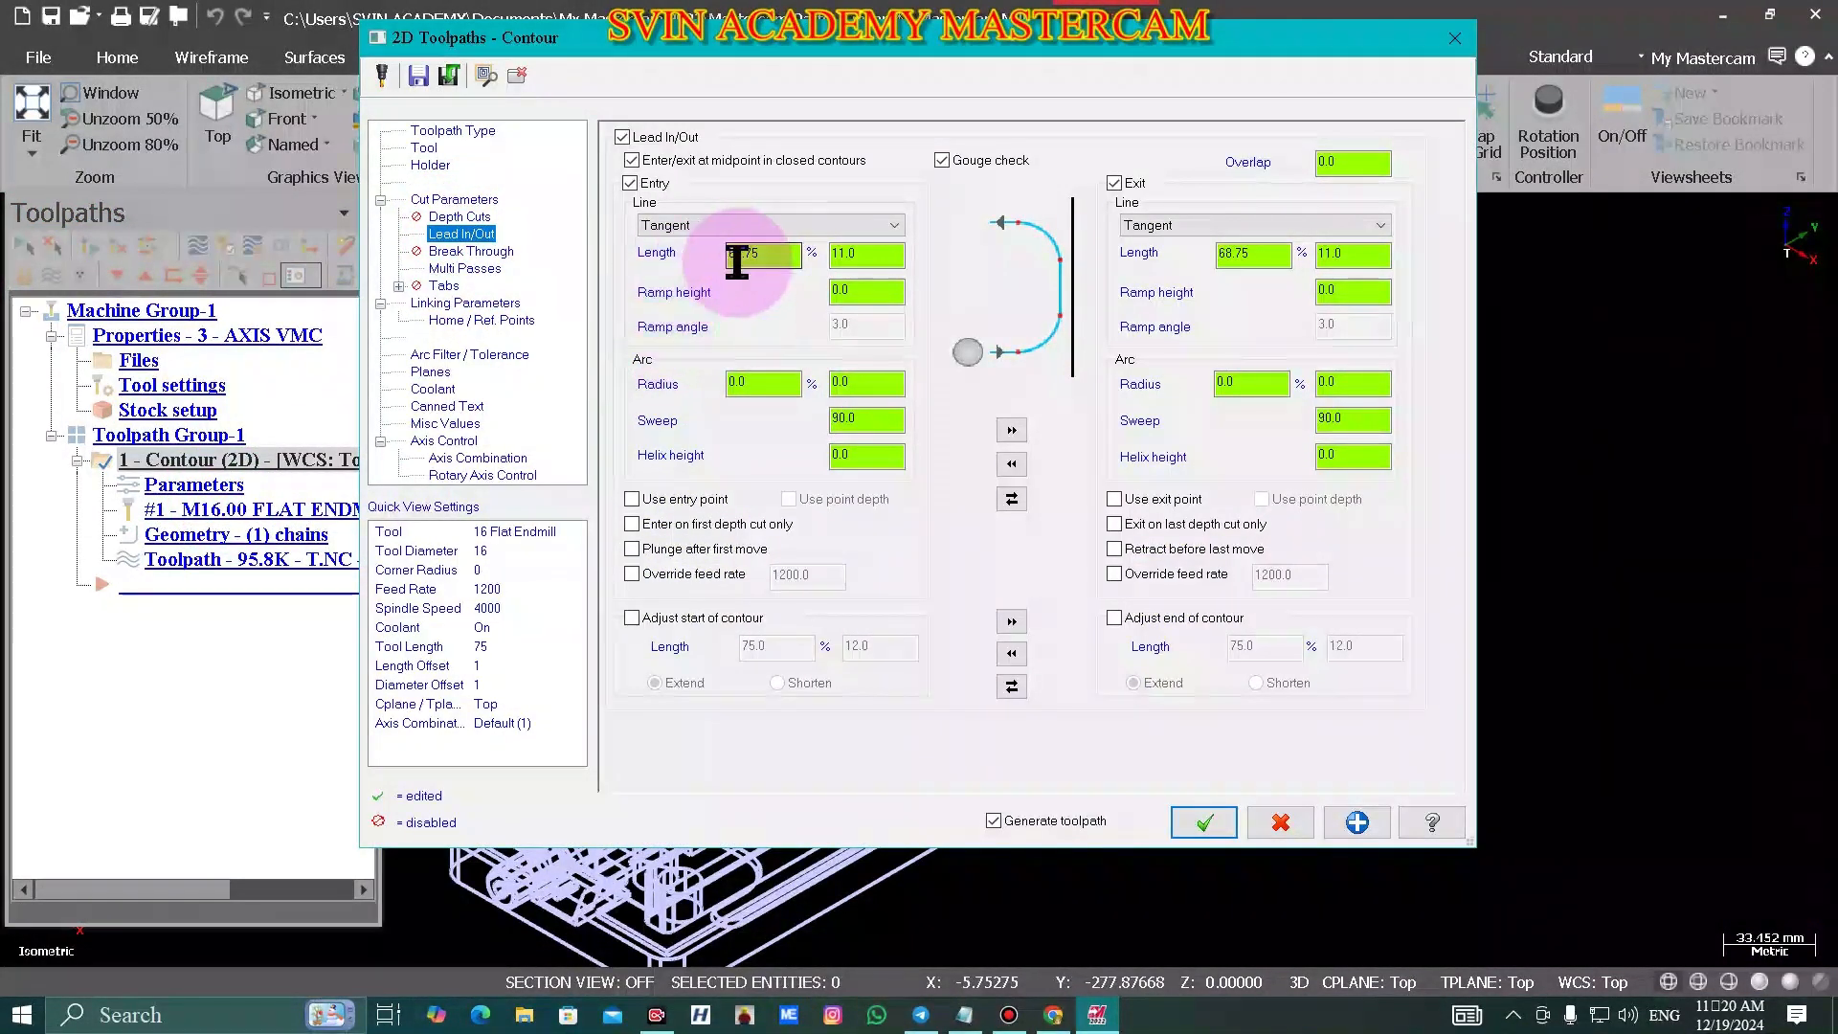
click(698, 230)
click(698, 256)
click(1010, 430)
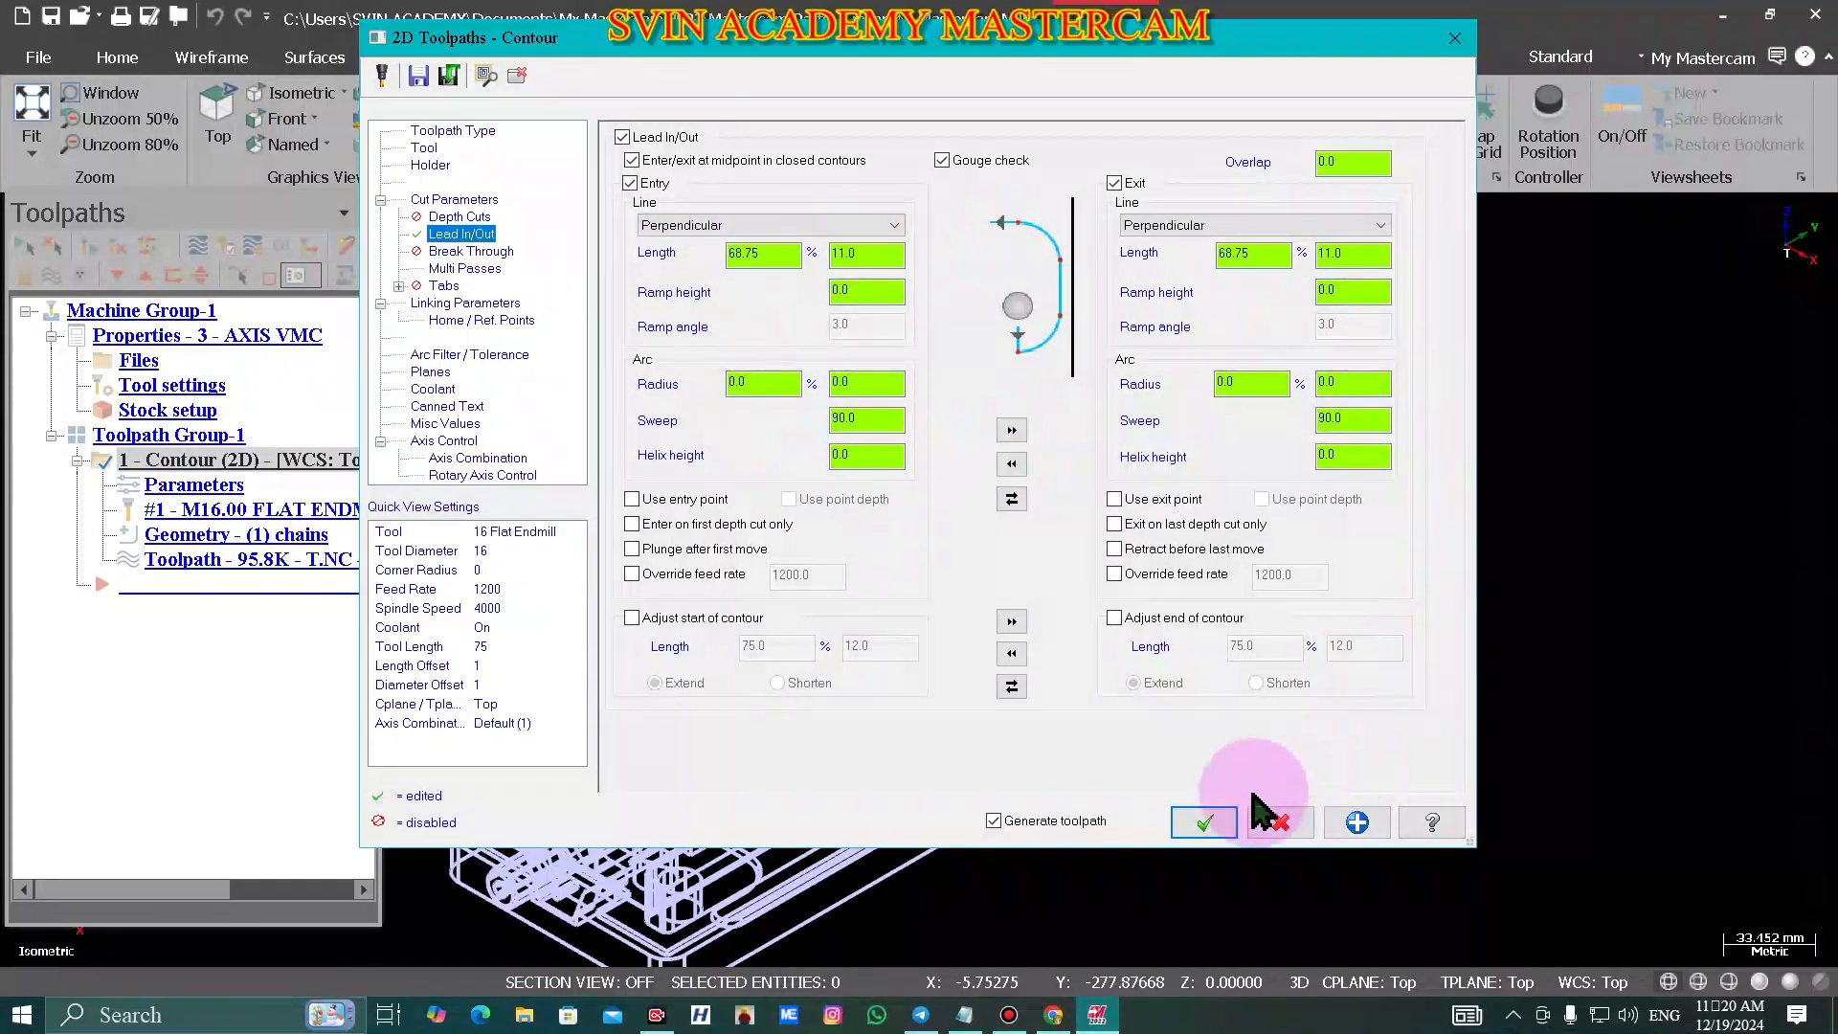
click(1203, 823)
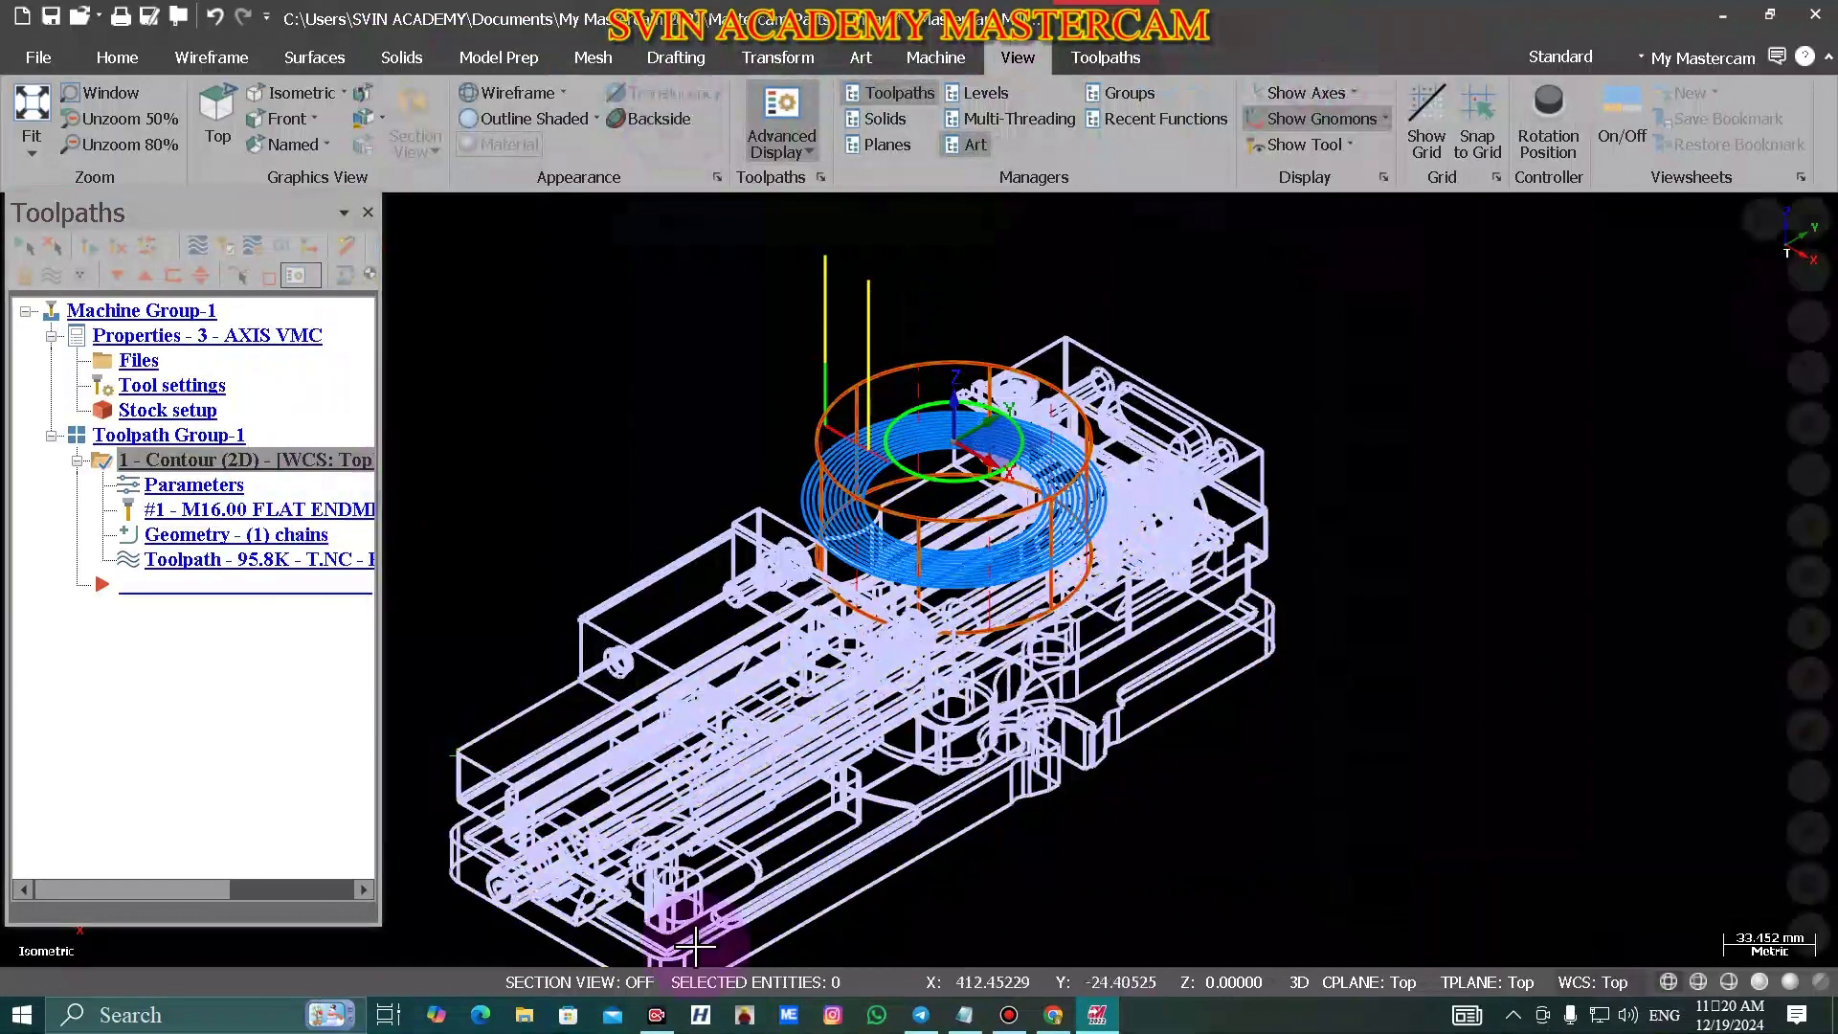
- Return the model to outline shaded display and set level 22 vicesetup as the fixture in the simulator options, using Stock Setup for stock
click(555, 128)
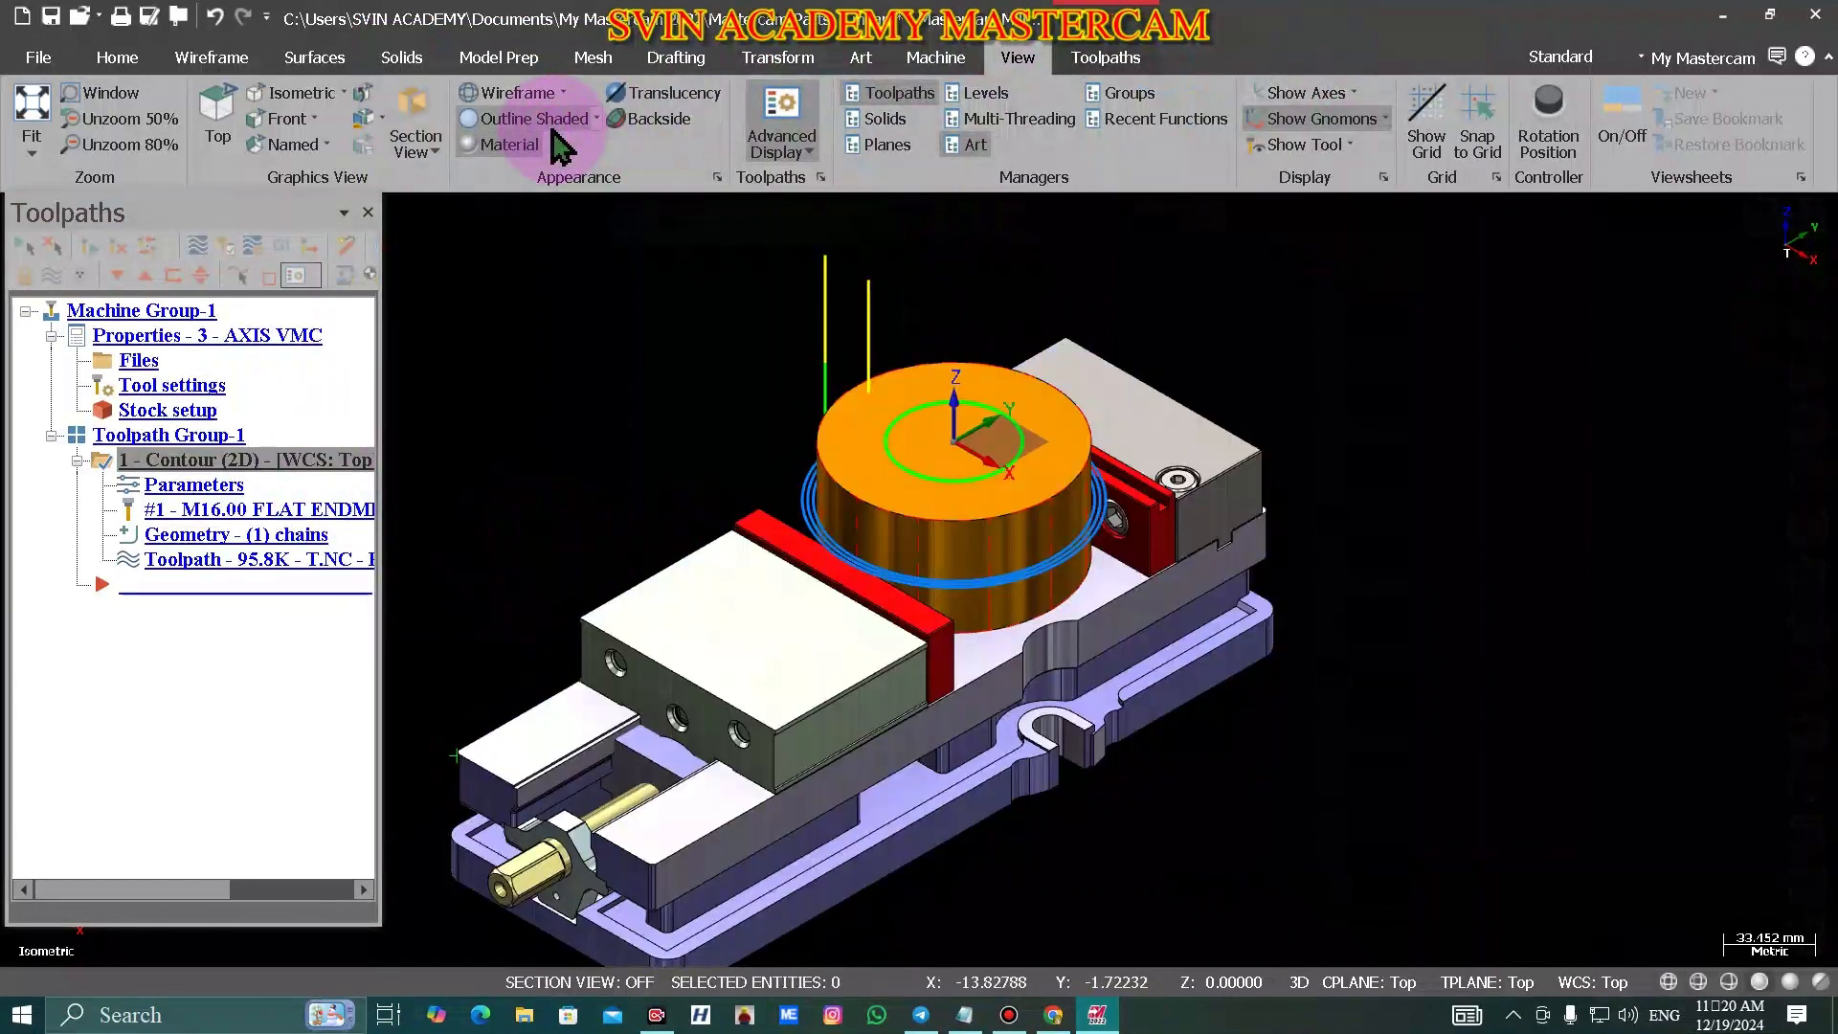
click(204, 251)
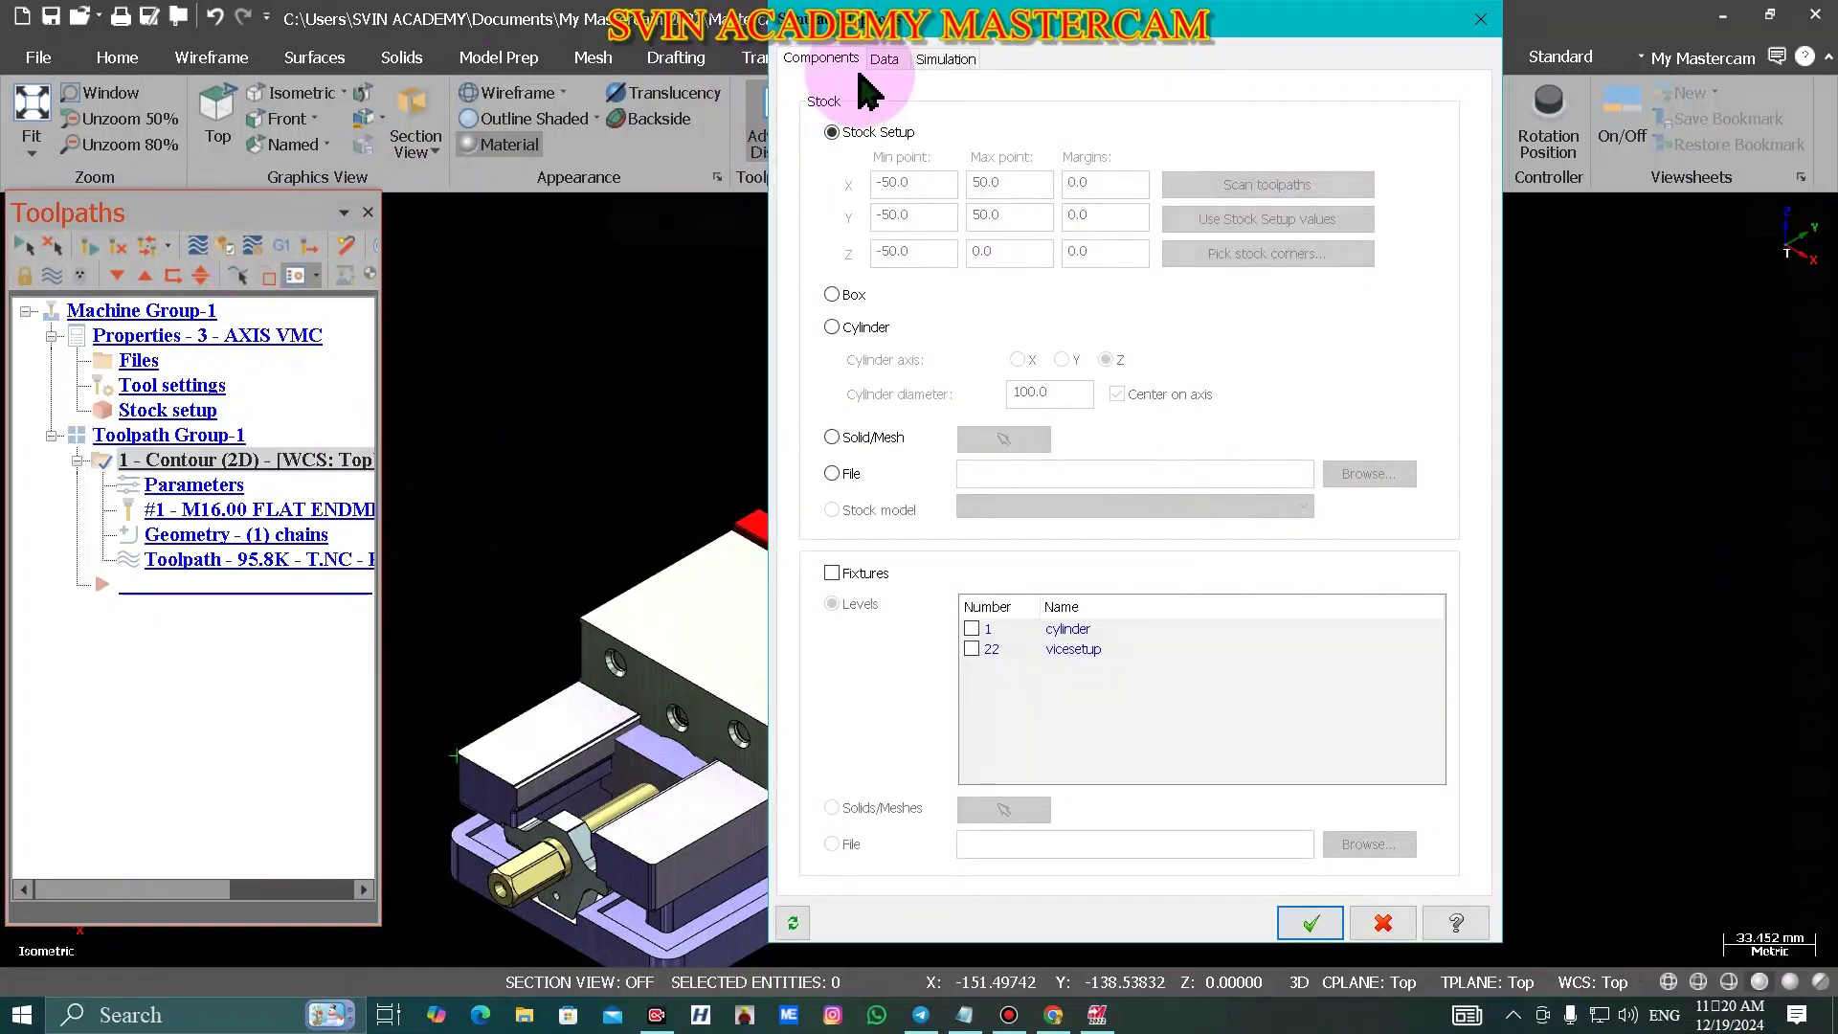
click(1195, 638)
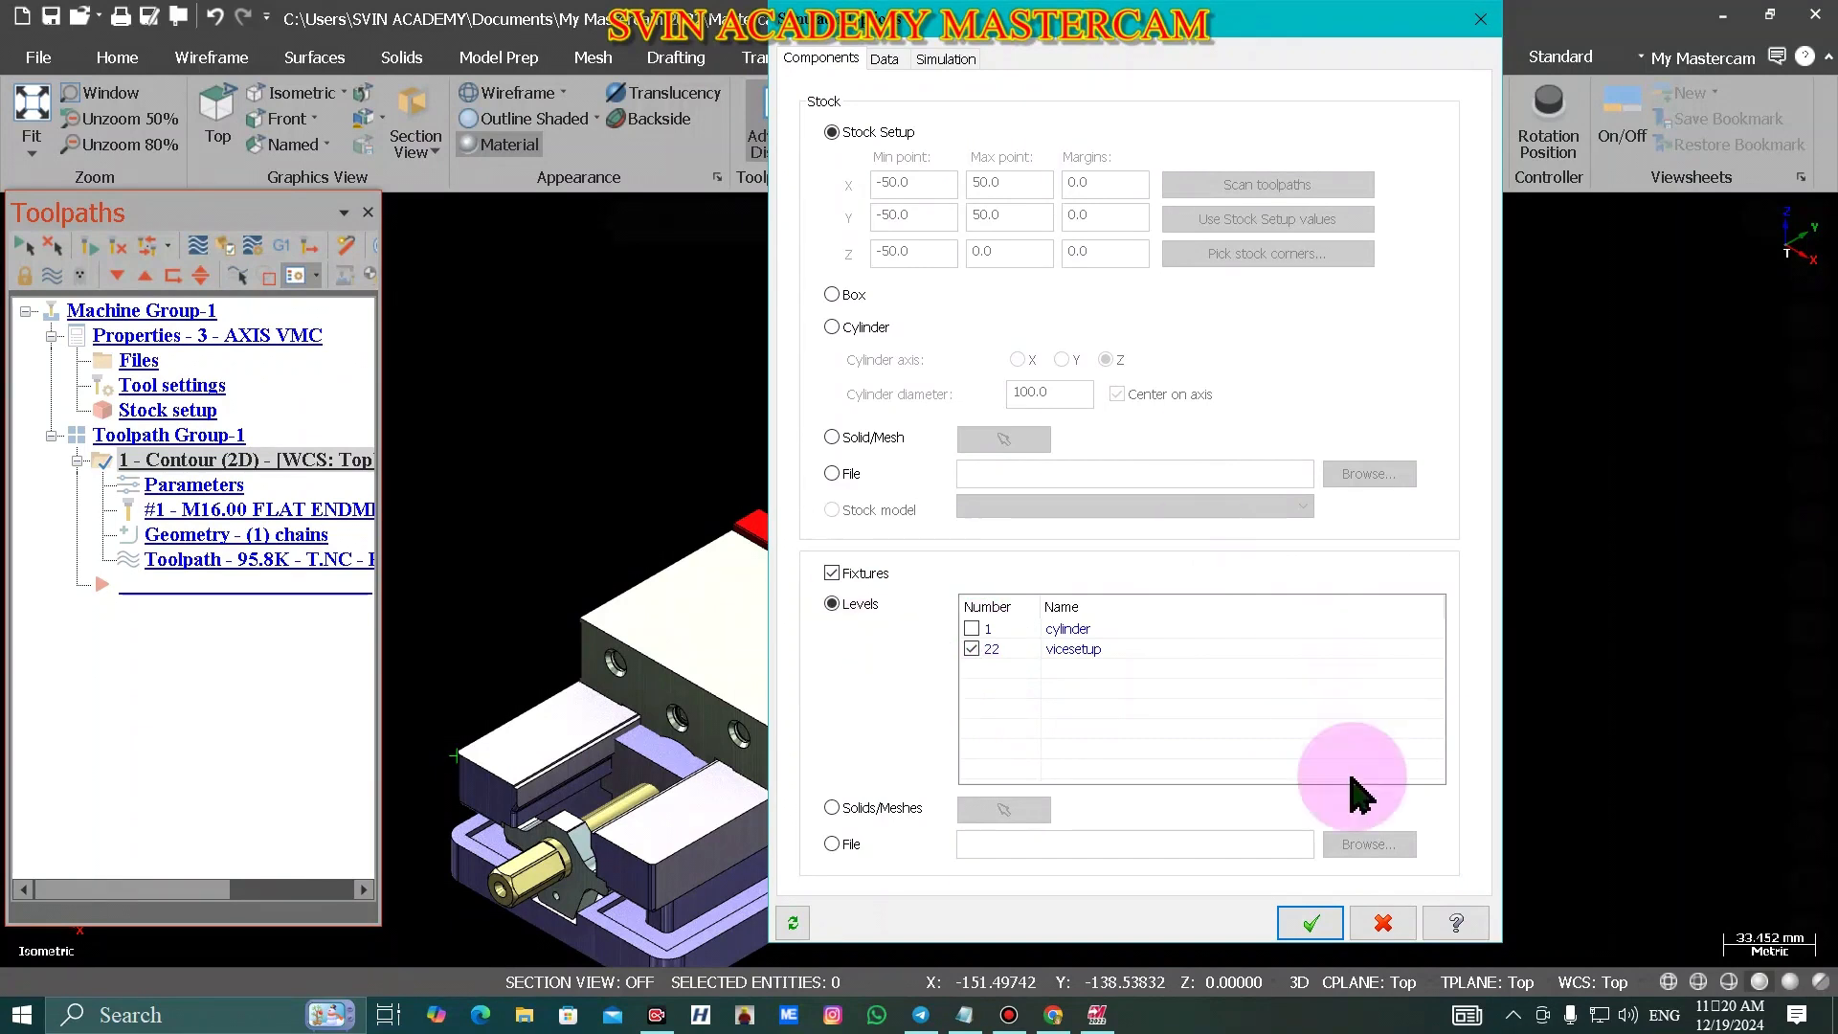
click(1308, 921)
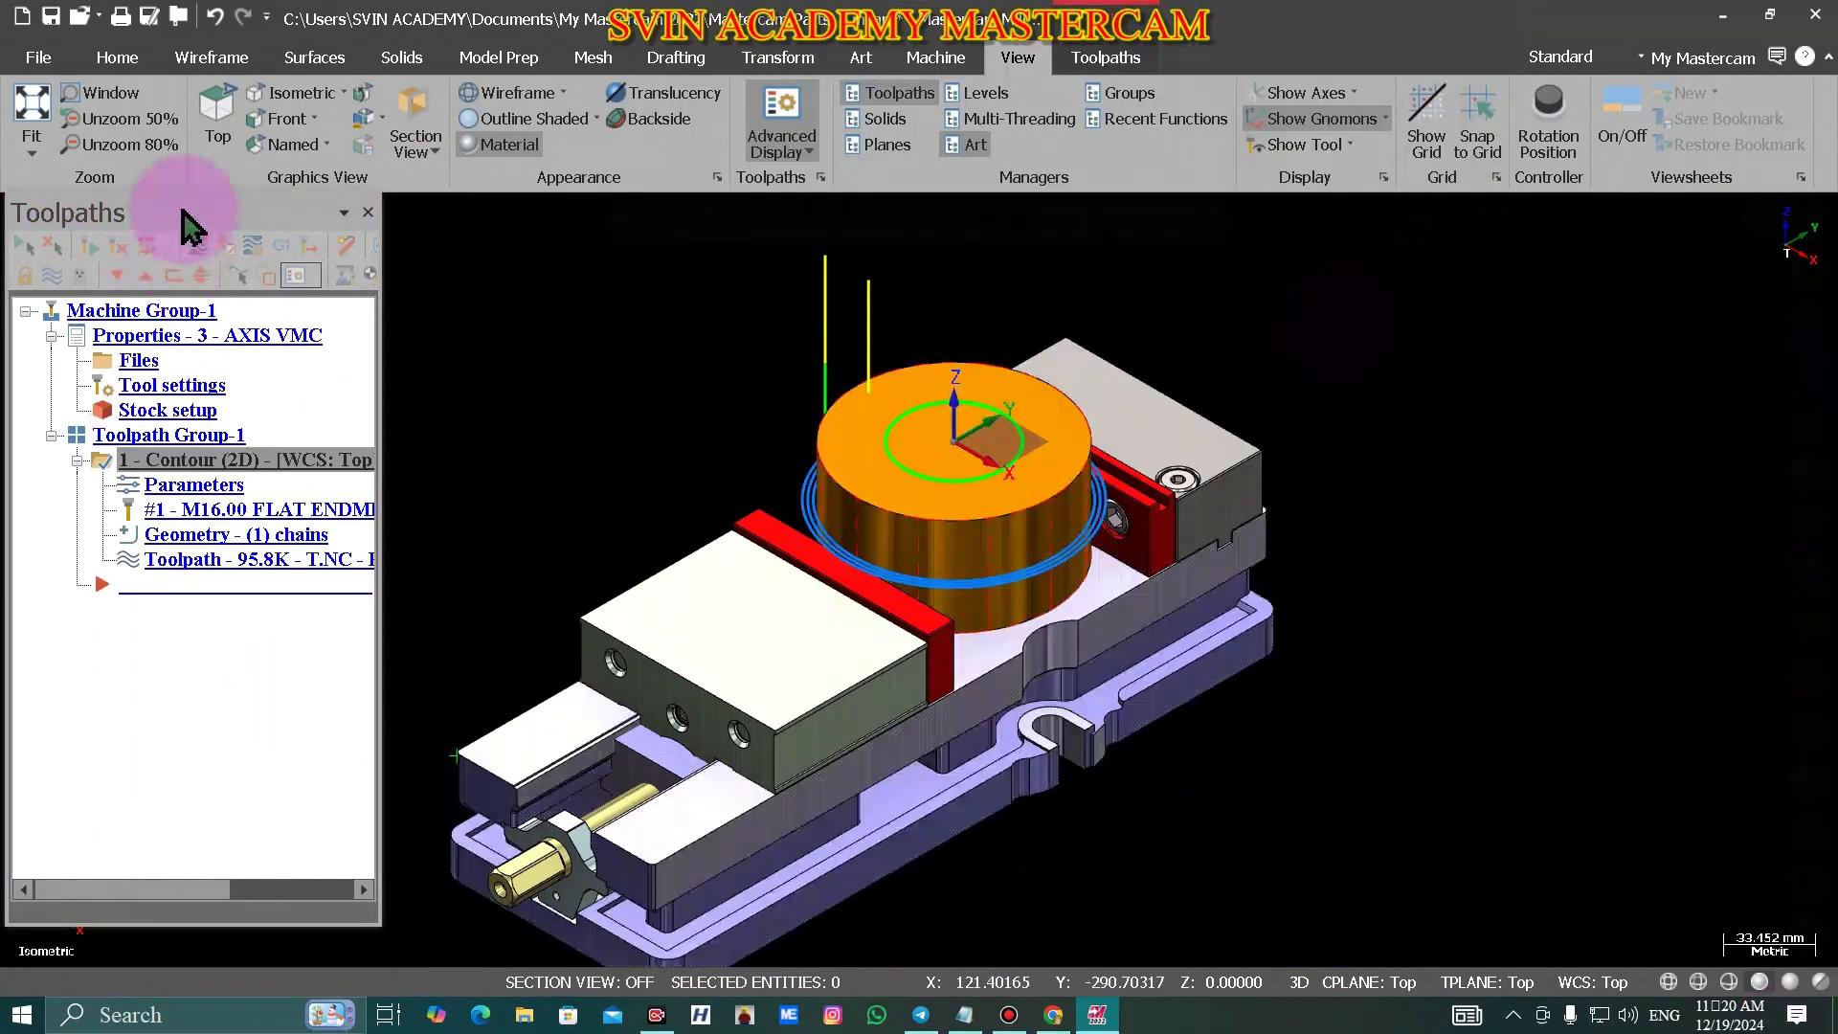
- Verify the contour toolpath on the clamped stock in the maximized simulator, then close the simulator
click(224, 245)
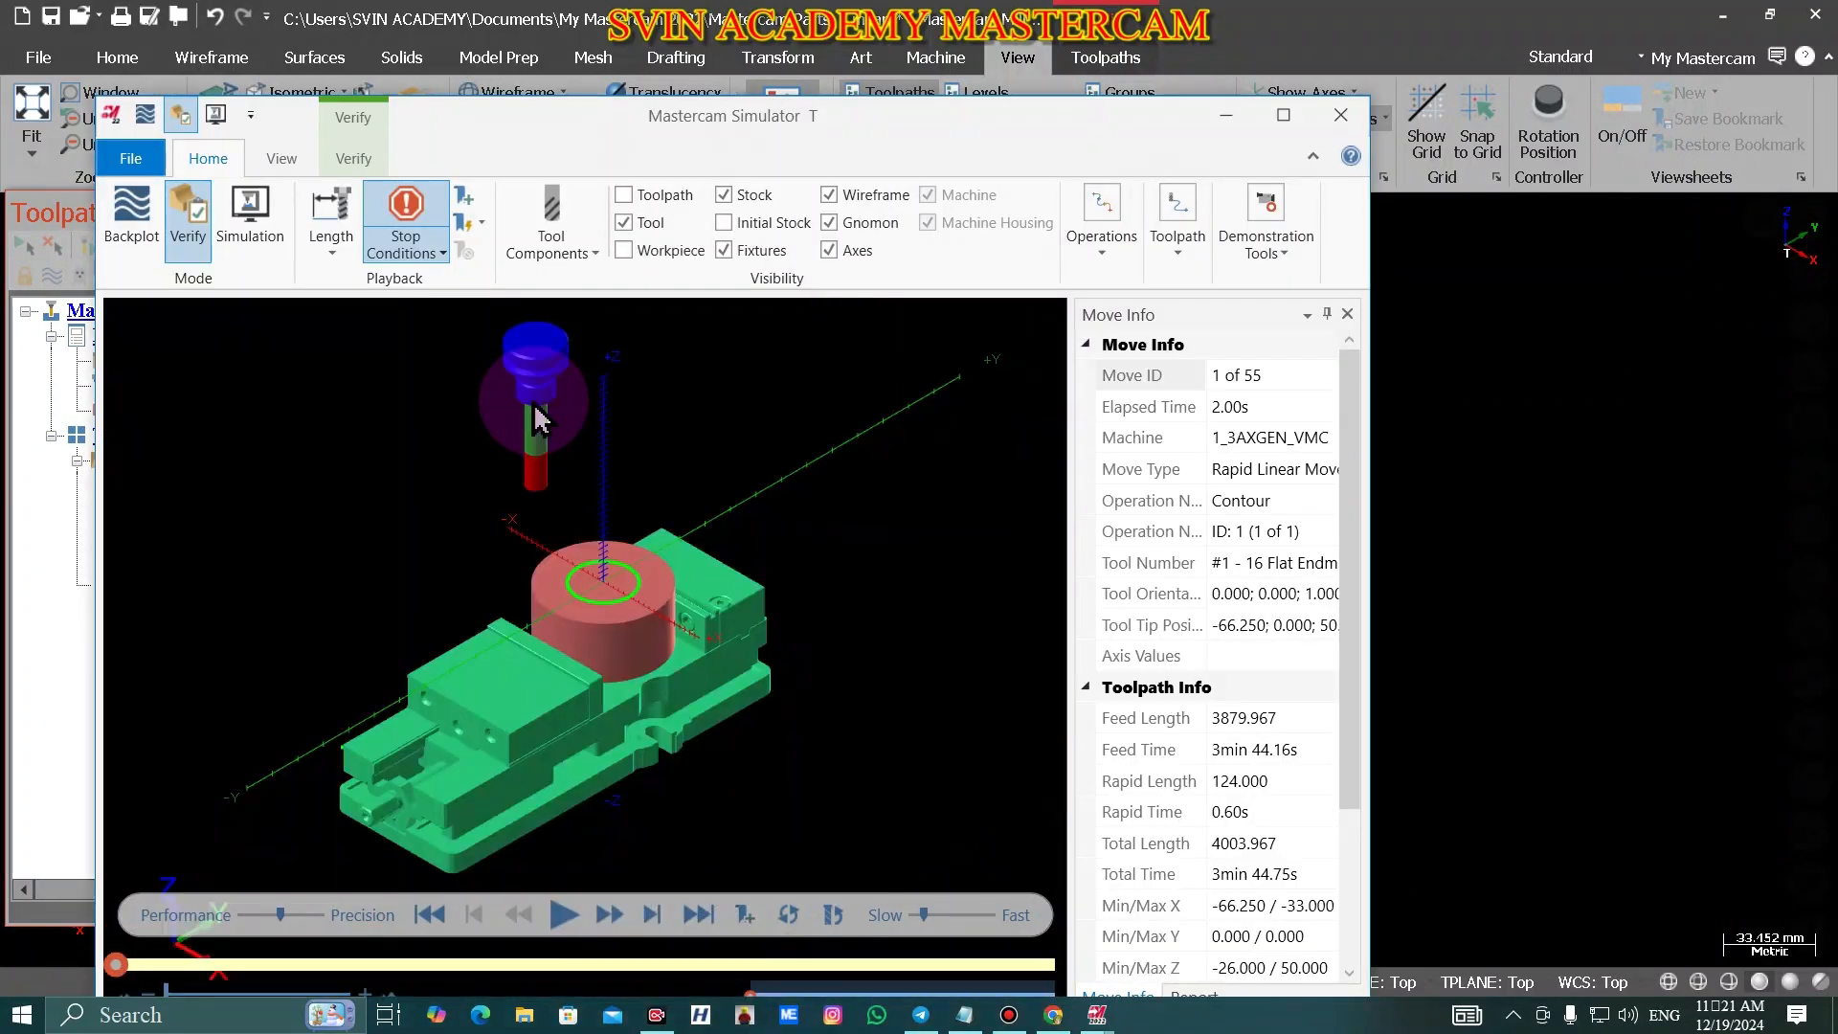
click(1283, 116)
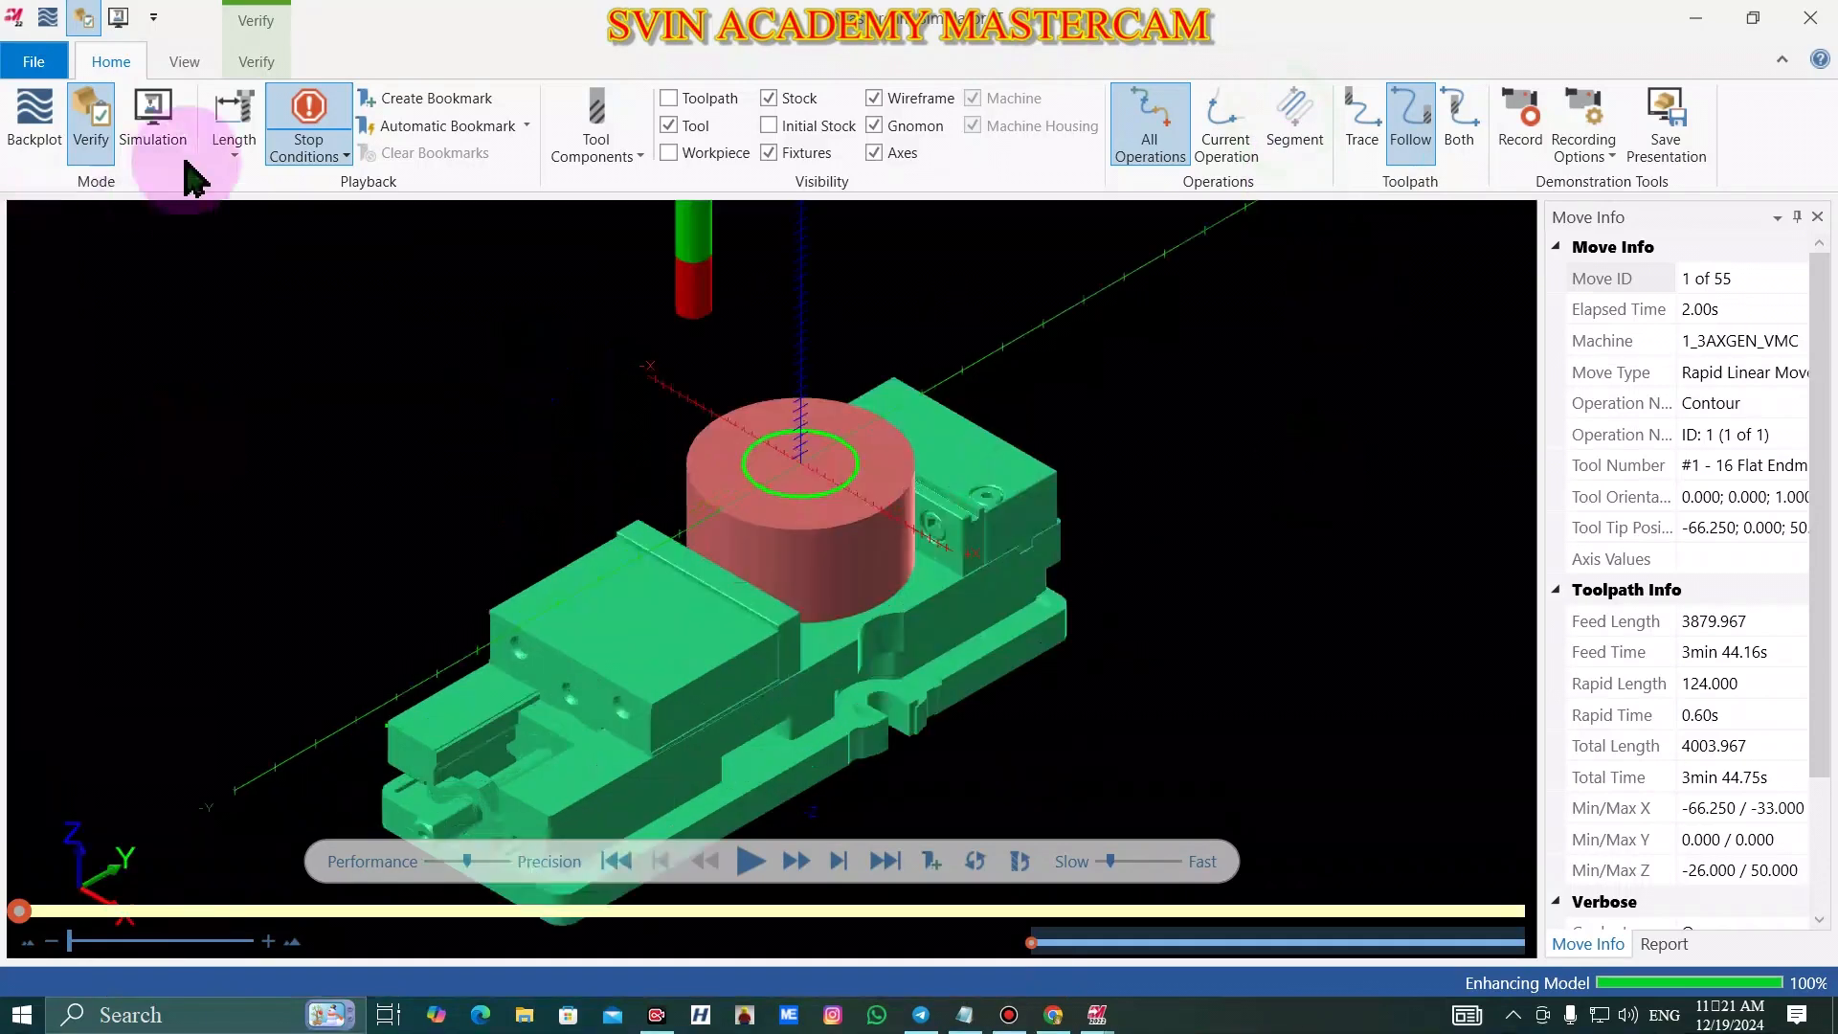
scroll(973, 603, up, 2)
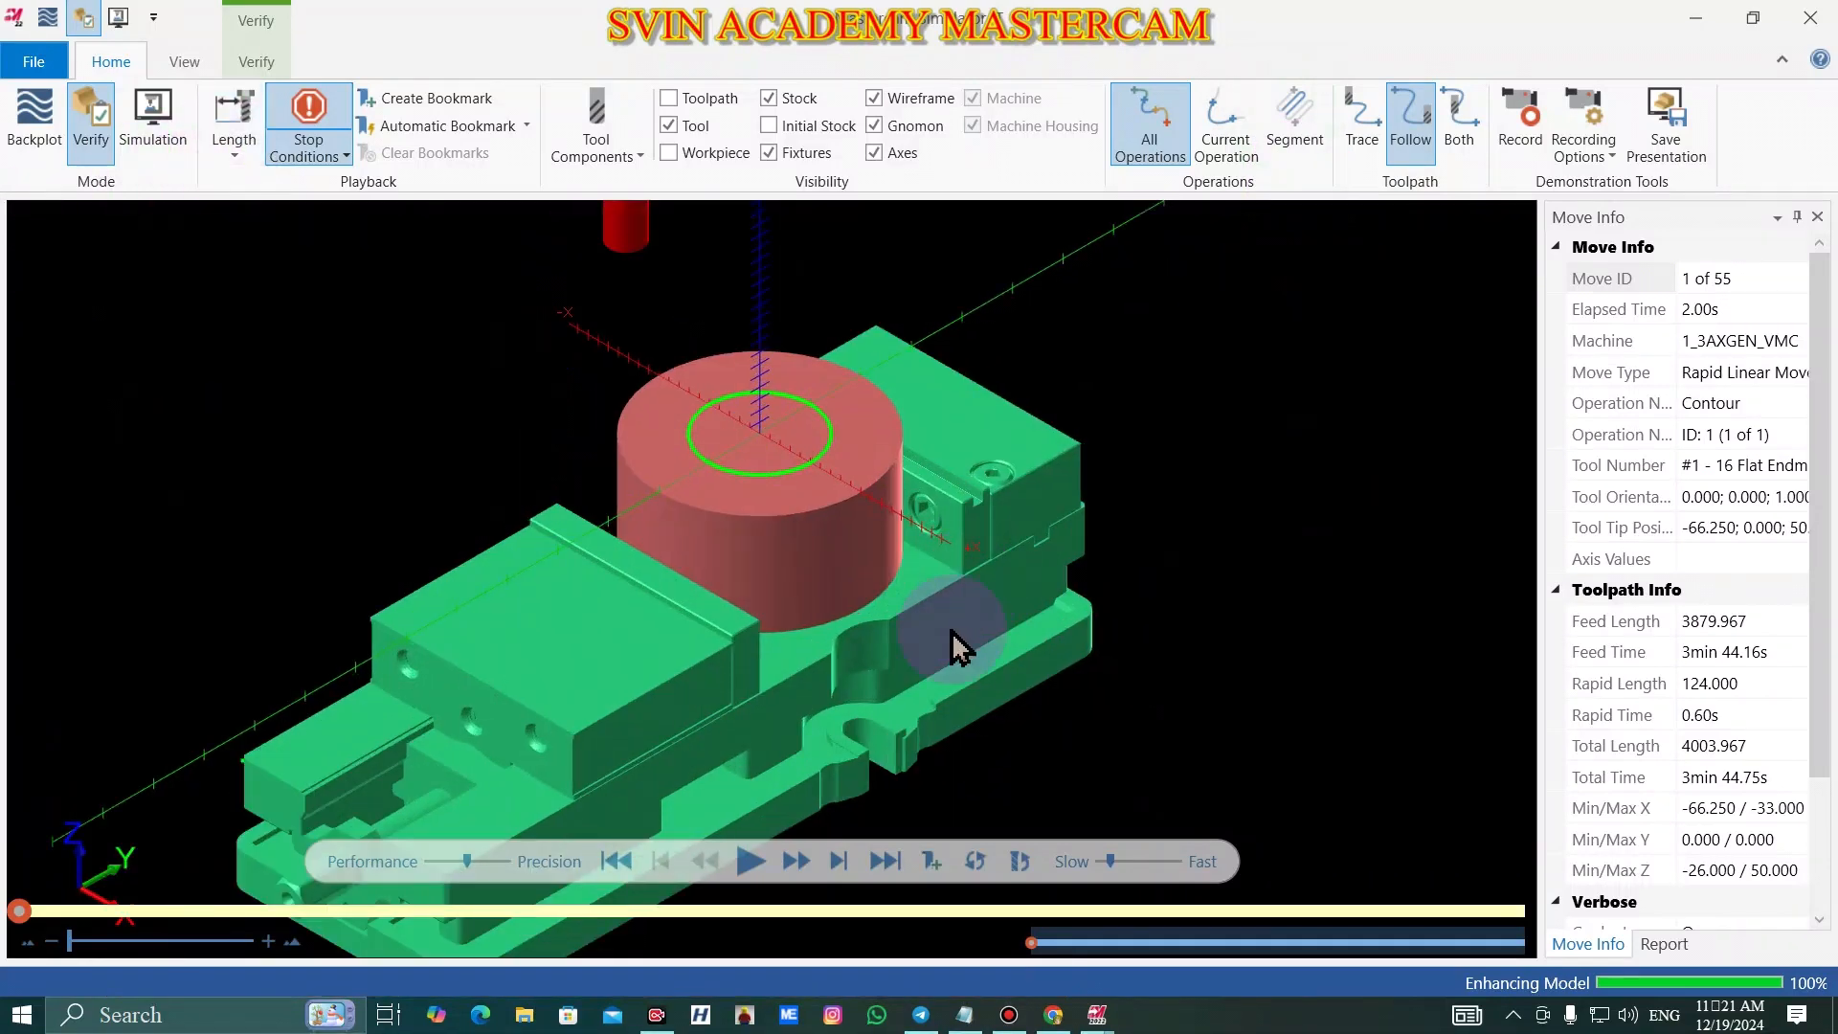
click(751, 860)
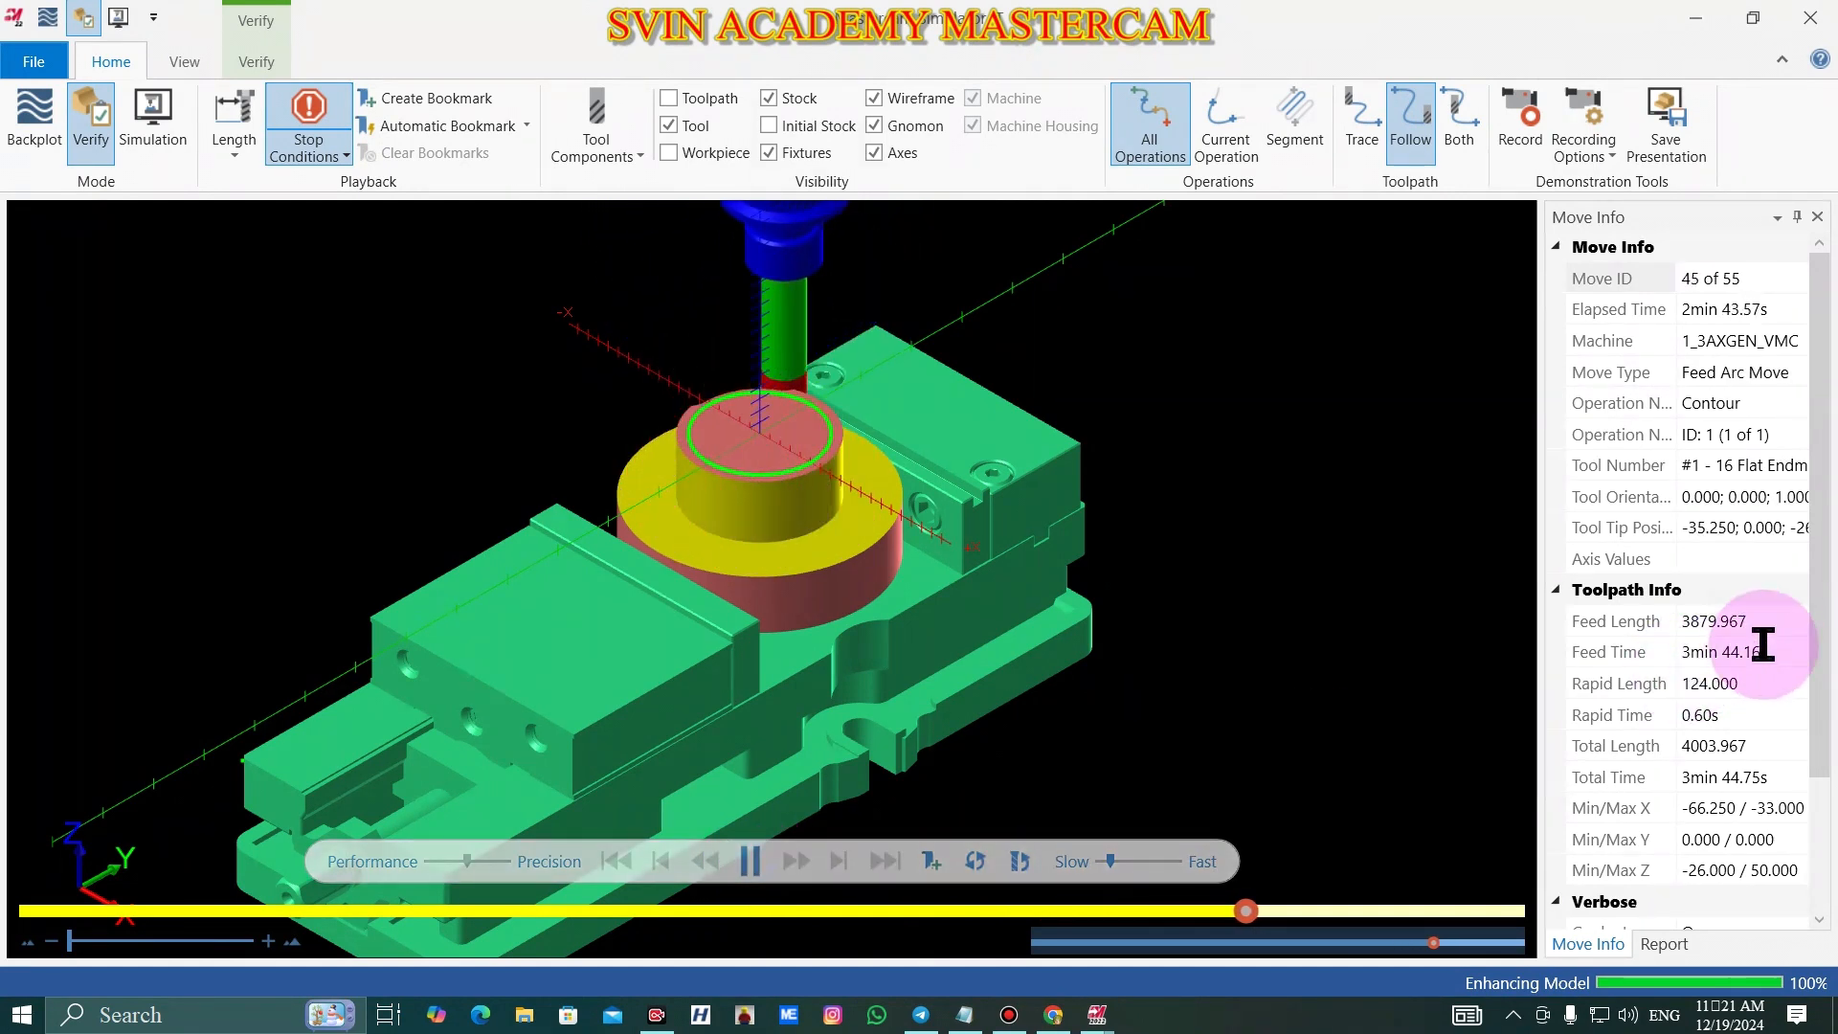
click(1810, 17)
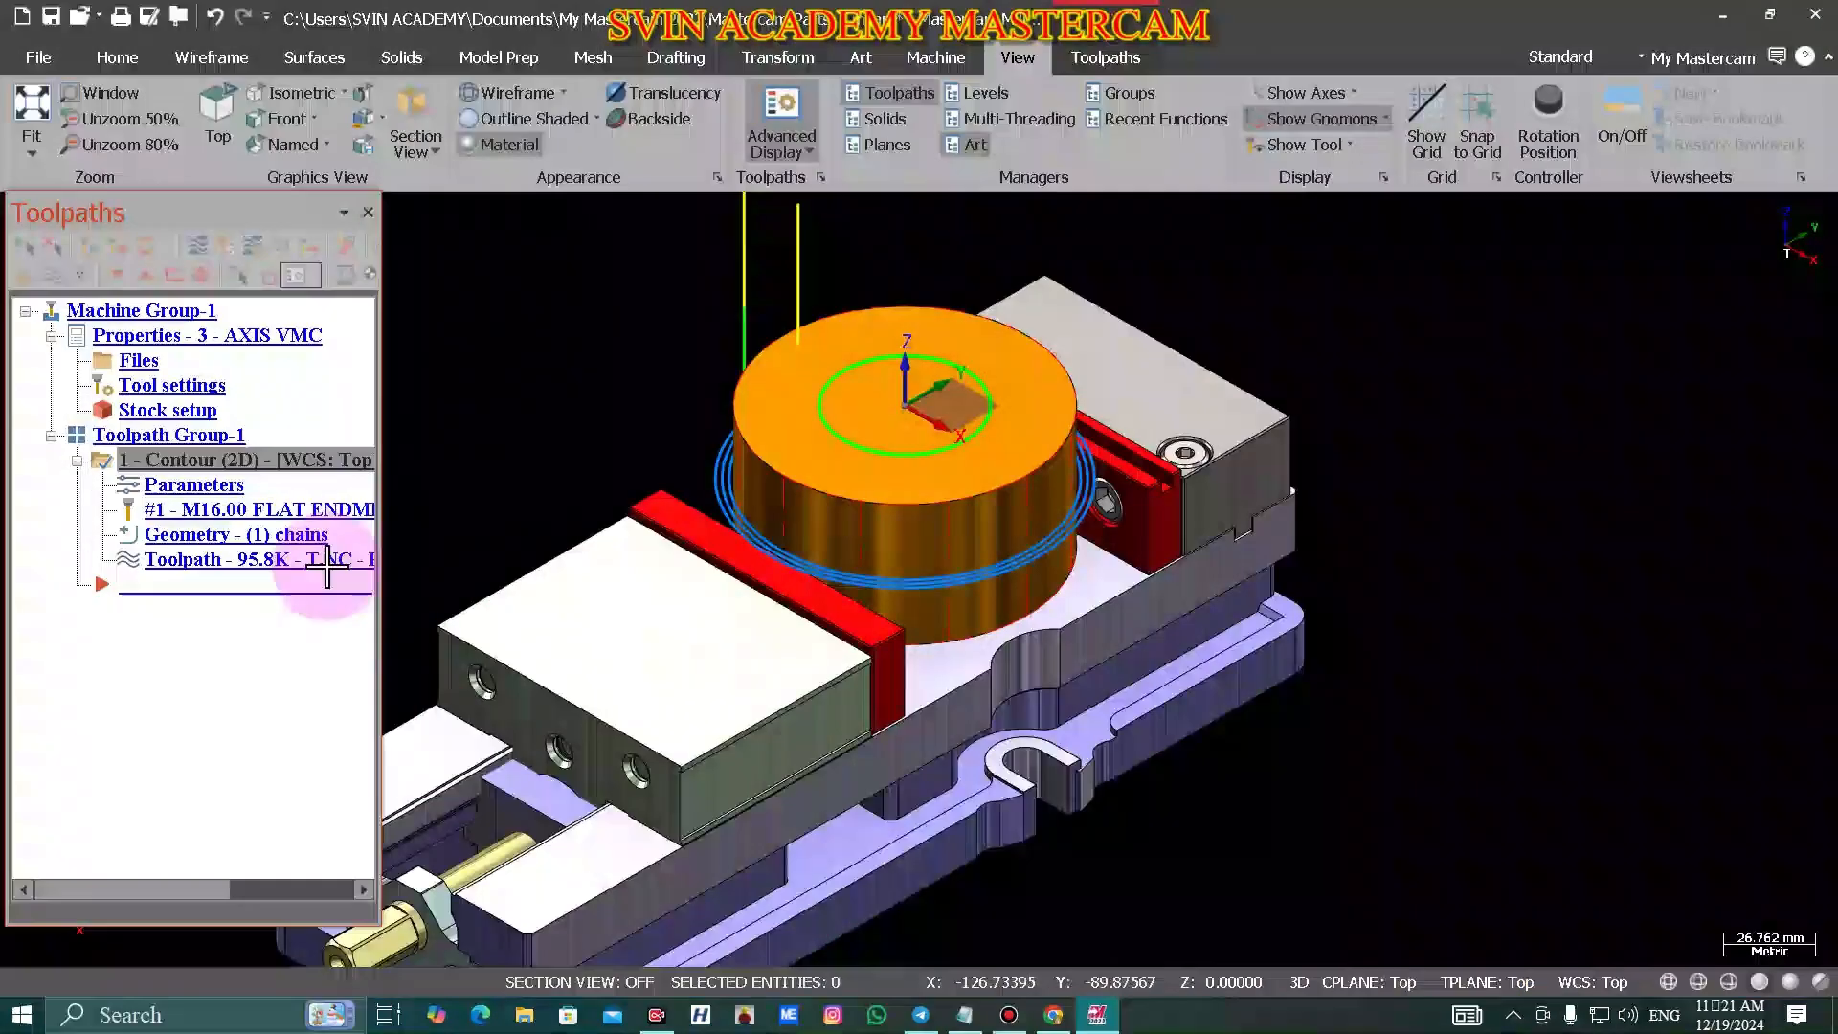
- Set the contour's multi passes to 16 rough passes with 1.5 spacing and accept the parameters
click(207, 484)
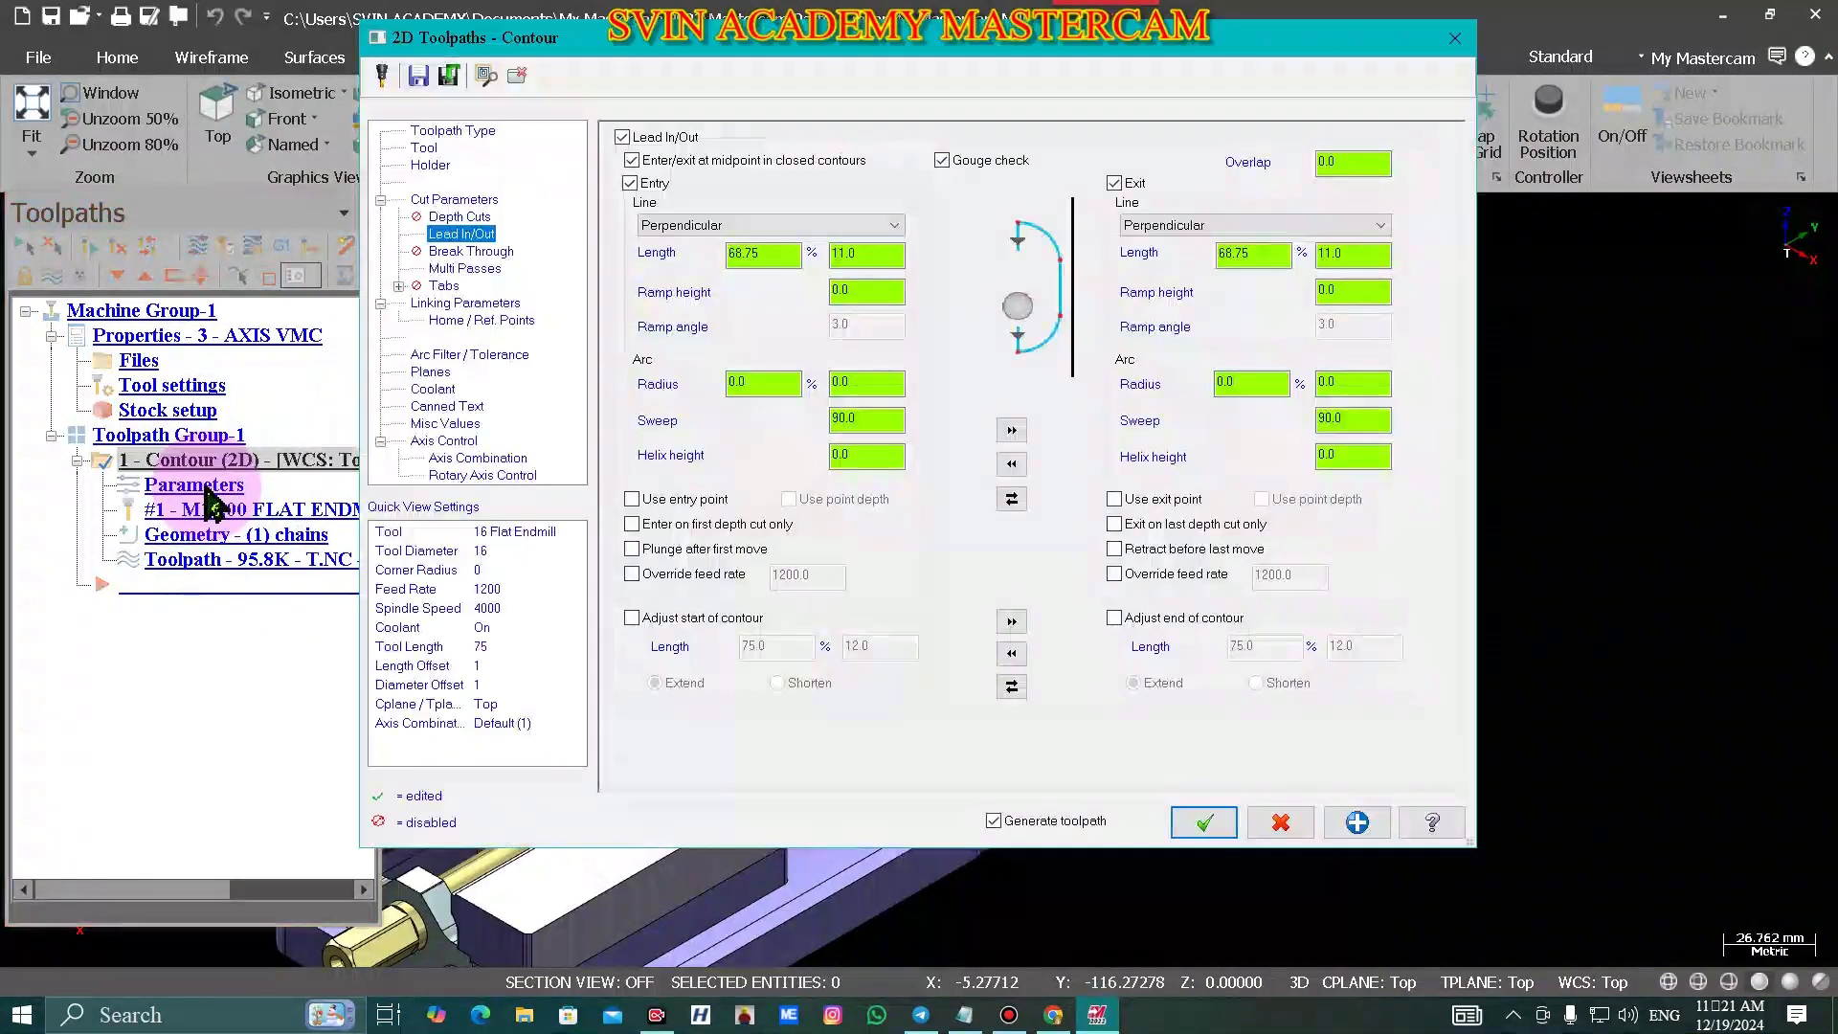
click(467, 269)
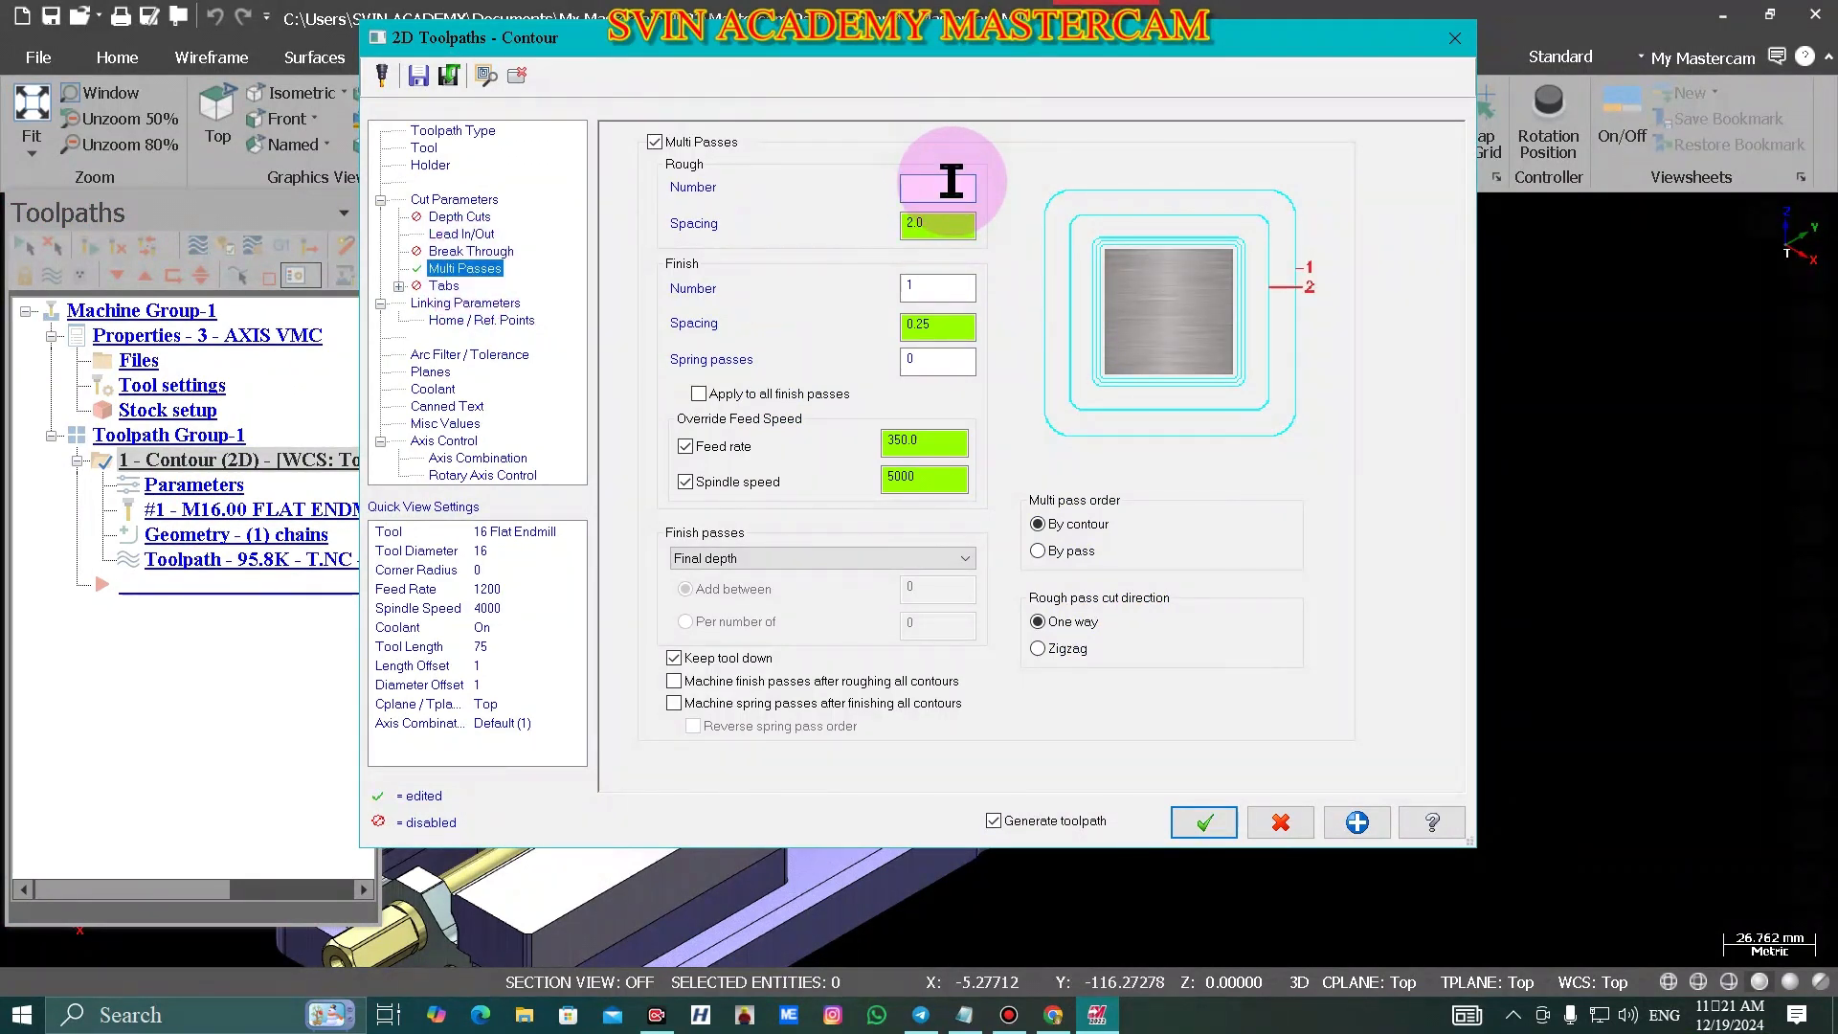
text(2)
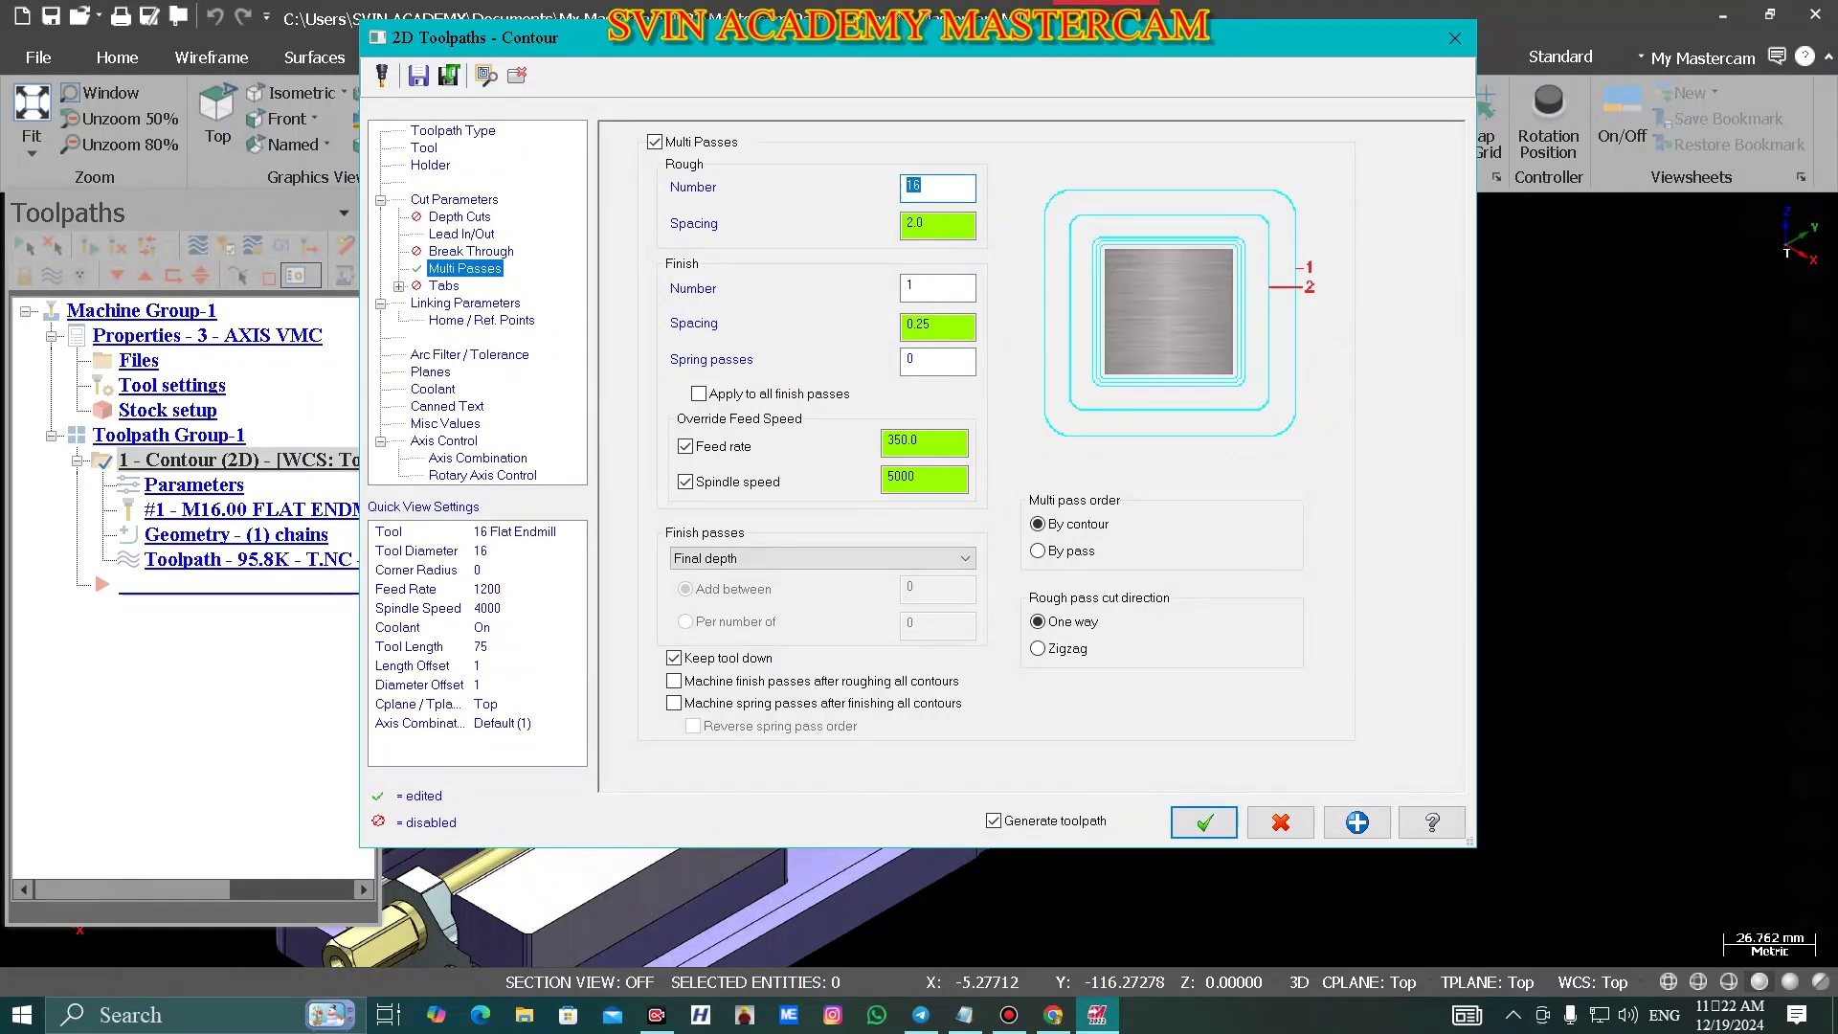
click(933, 228)
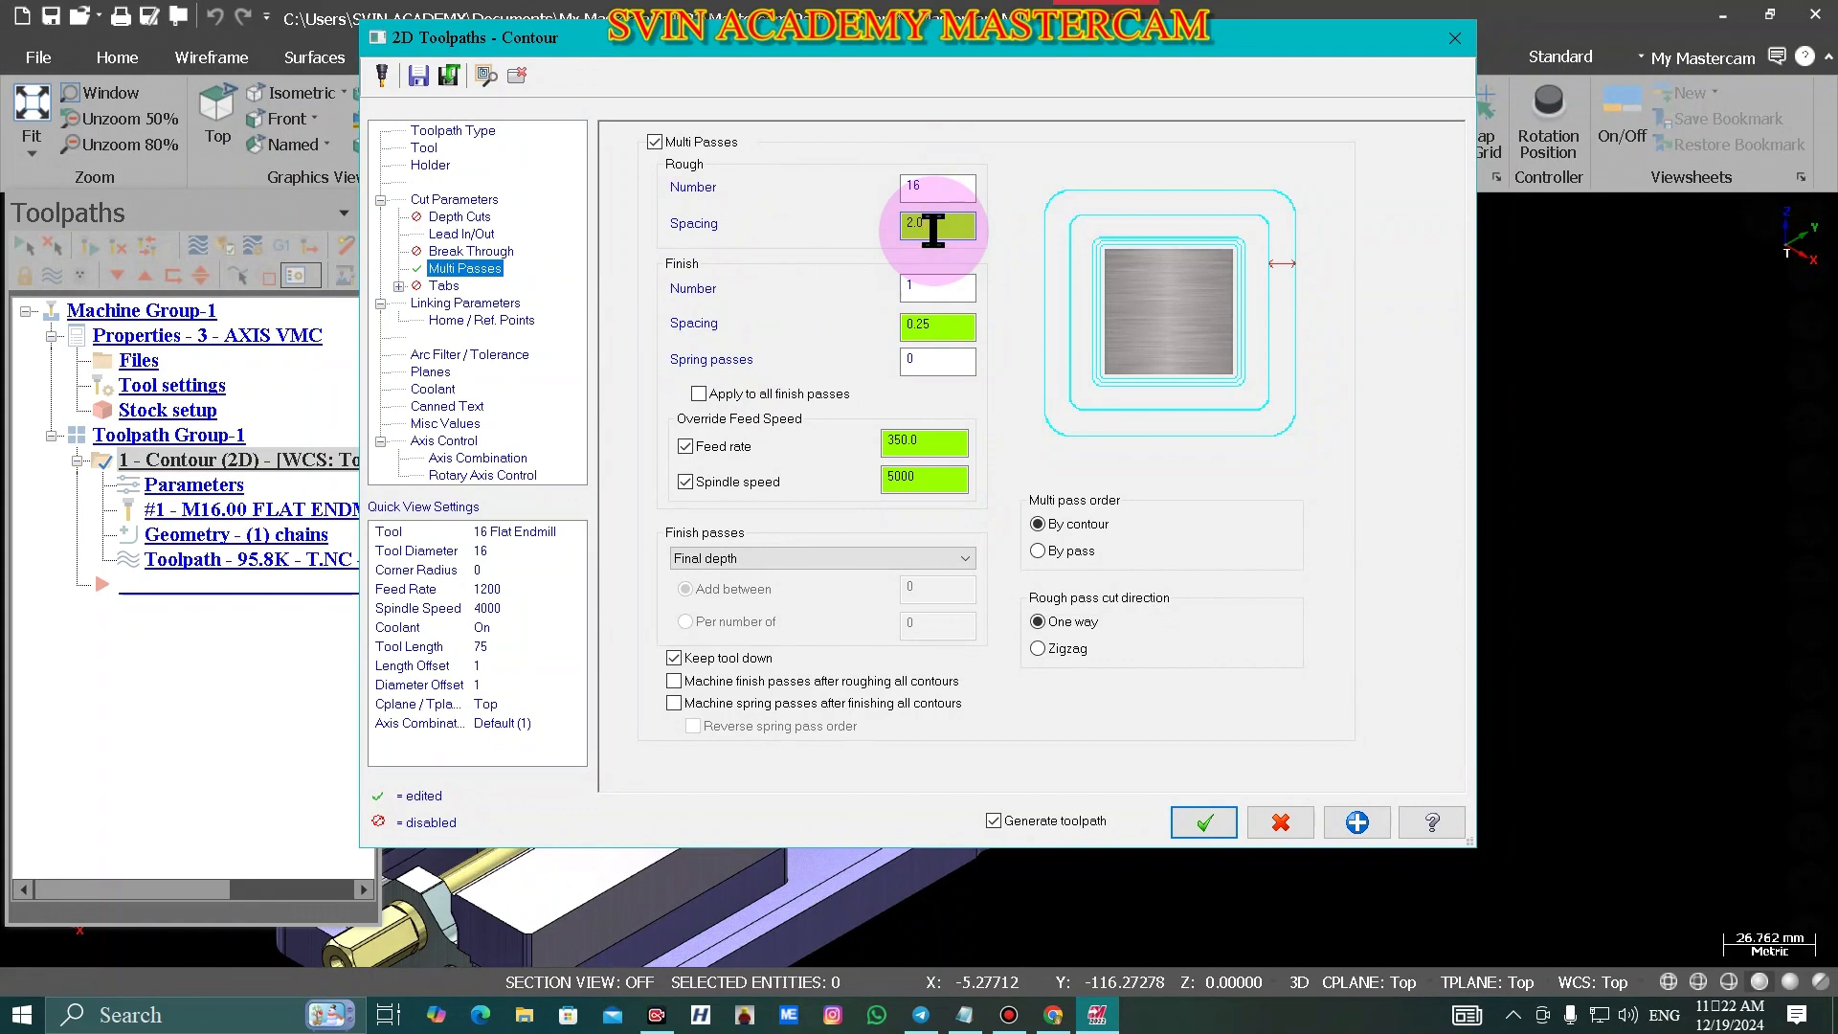
text(1.5)
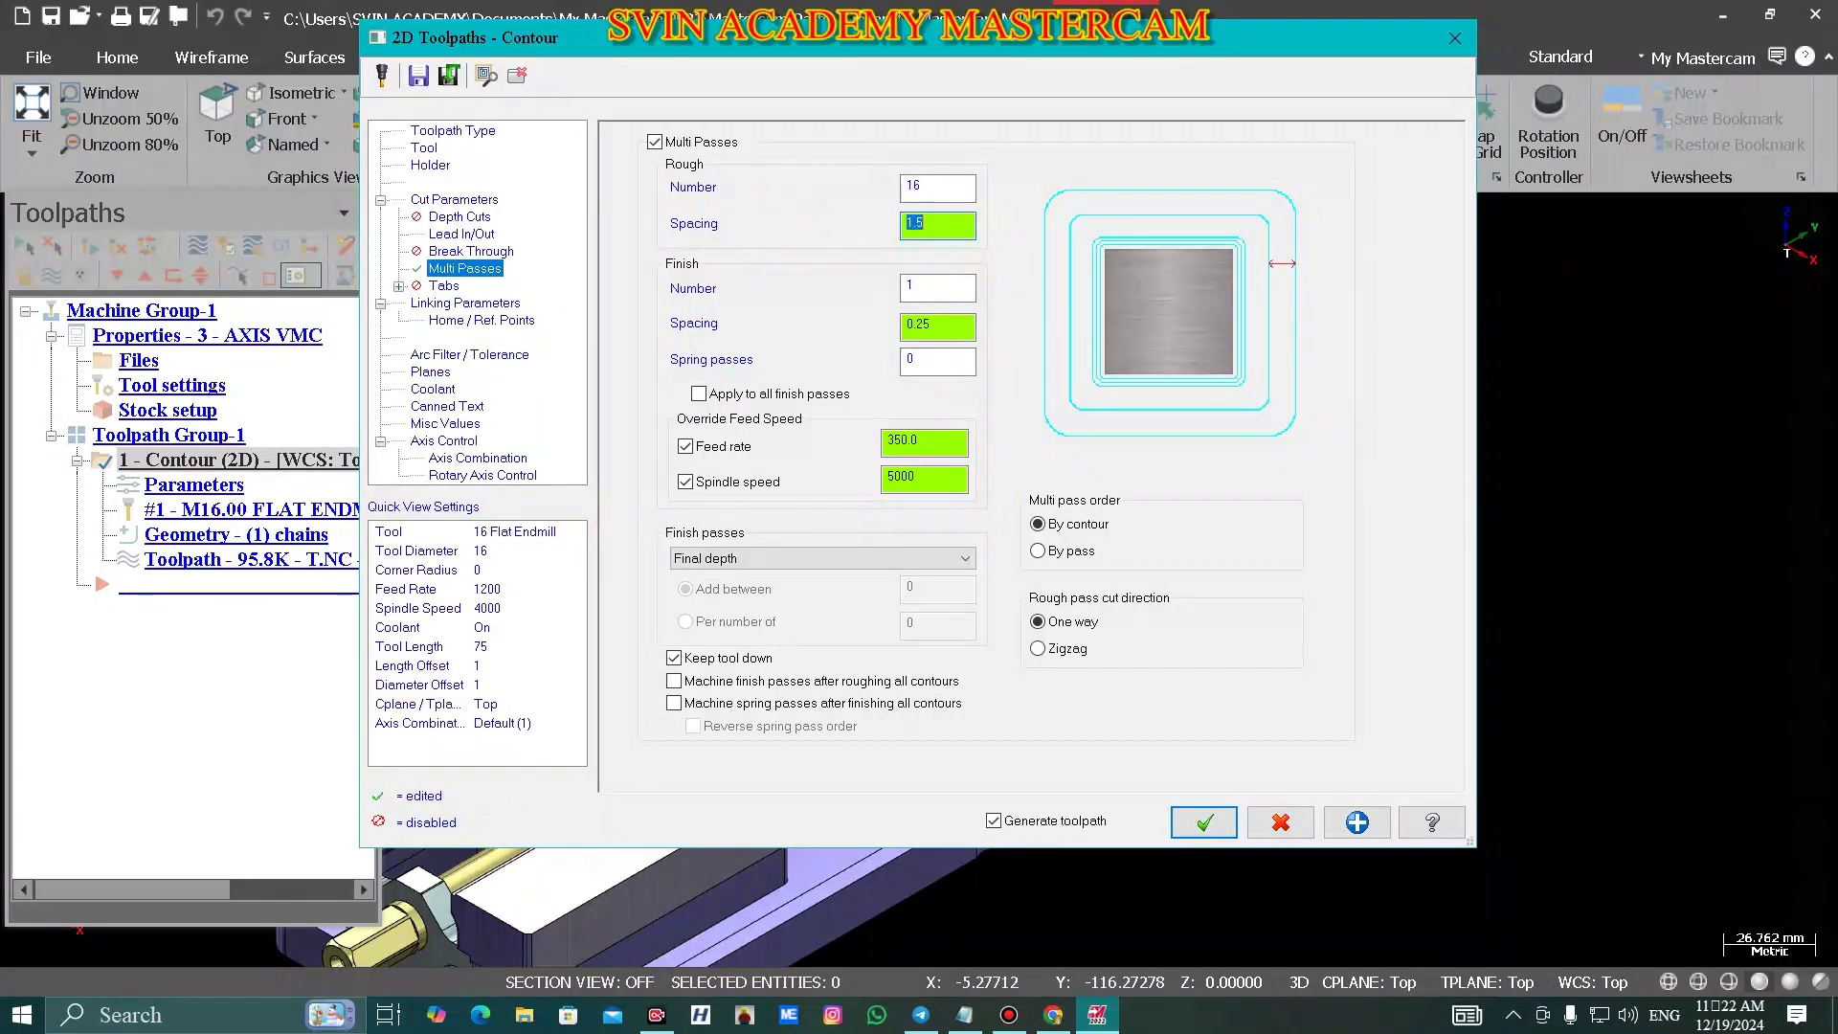
click(1208, 829)
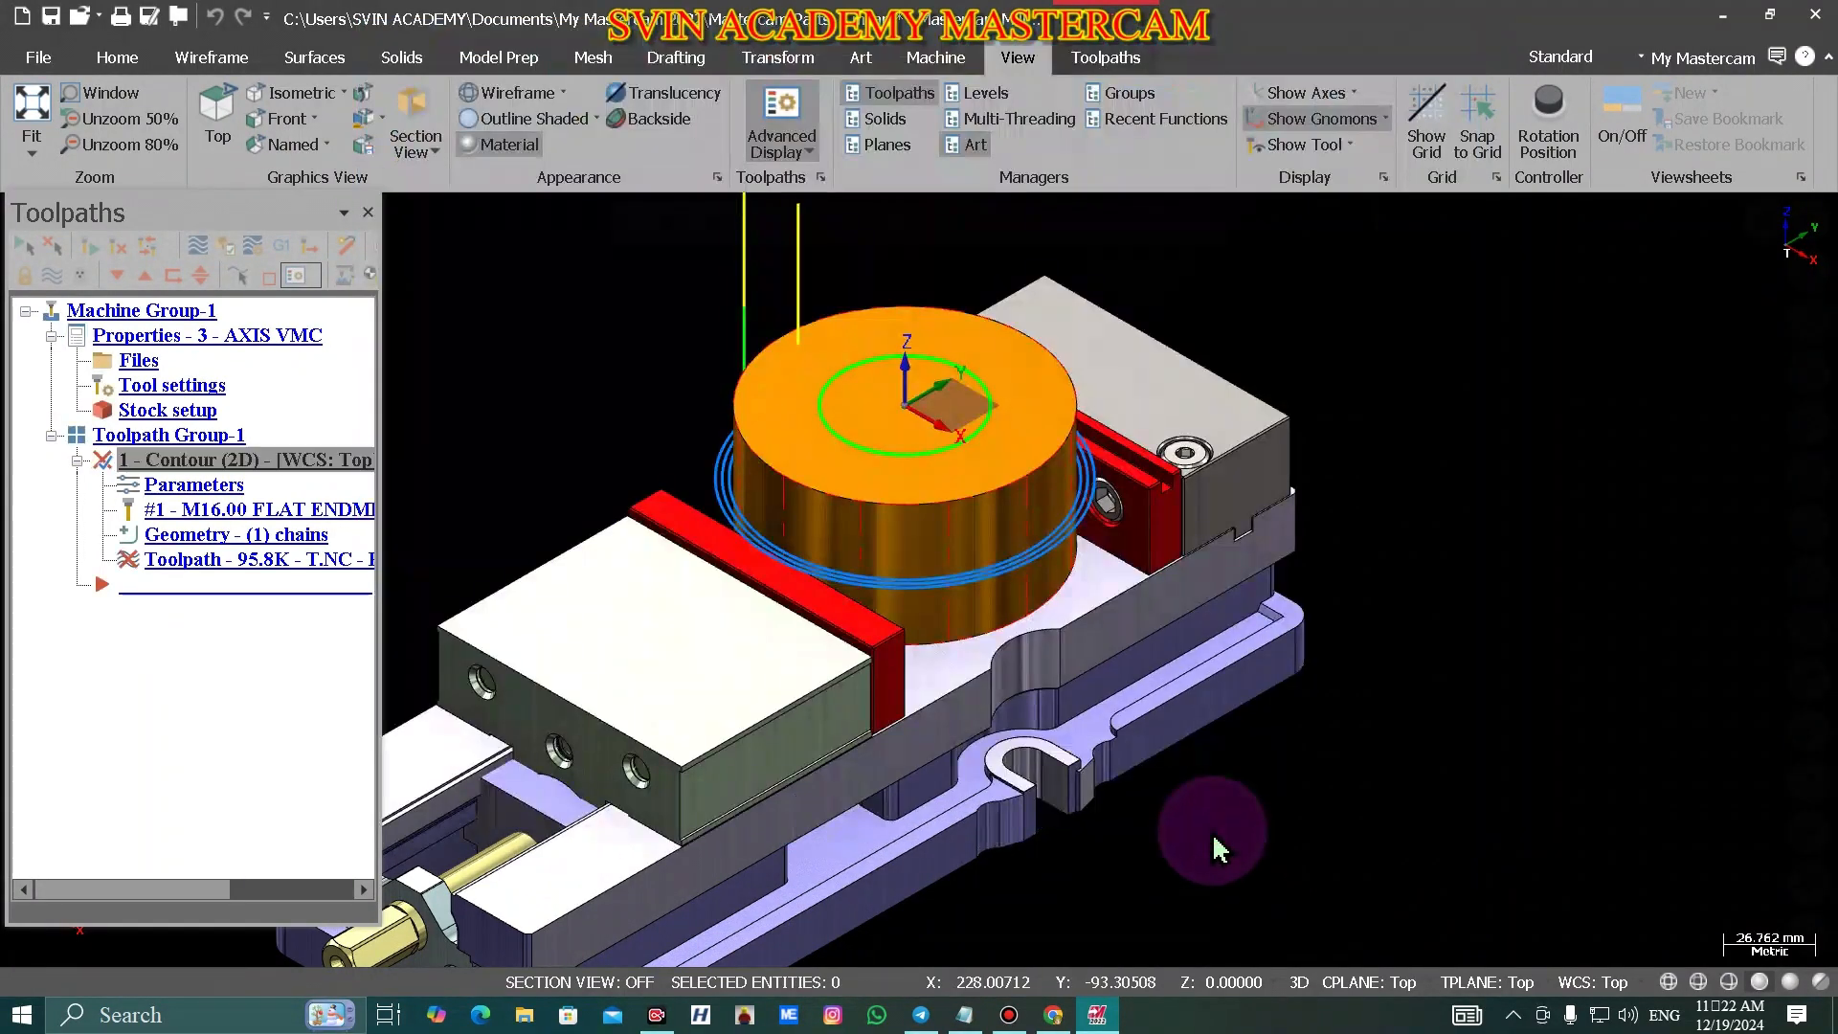
- Verify the revised contour toolpath through to the last move at a slightly faster playback speed, and minimize the simulator
click(223, 247)
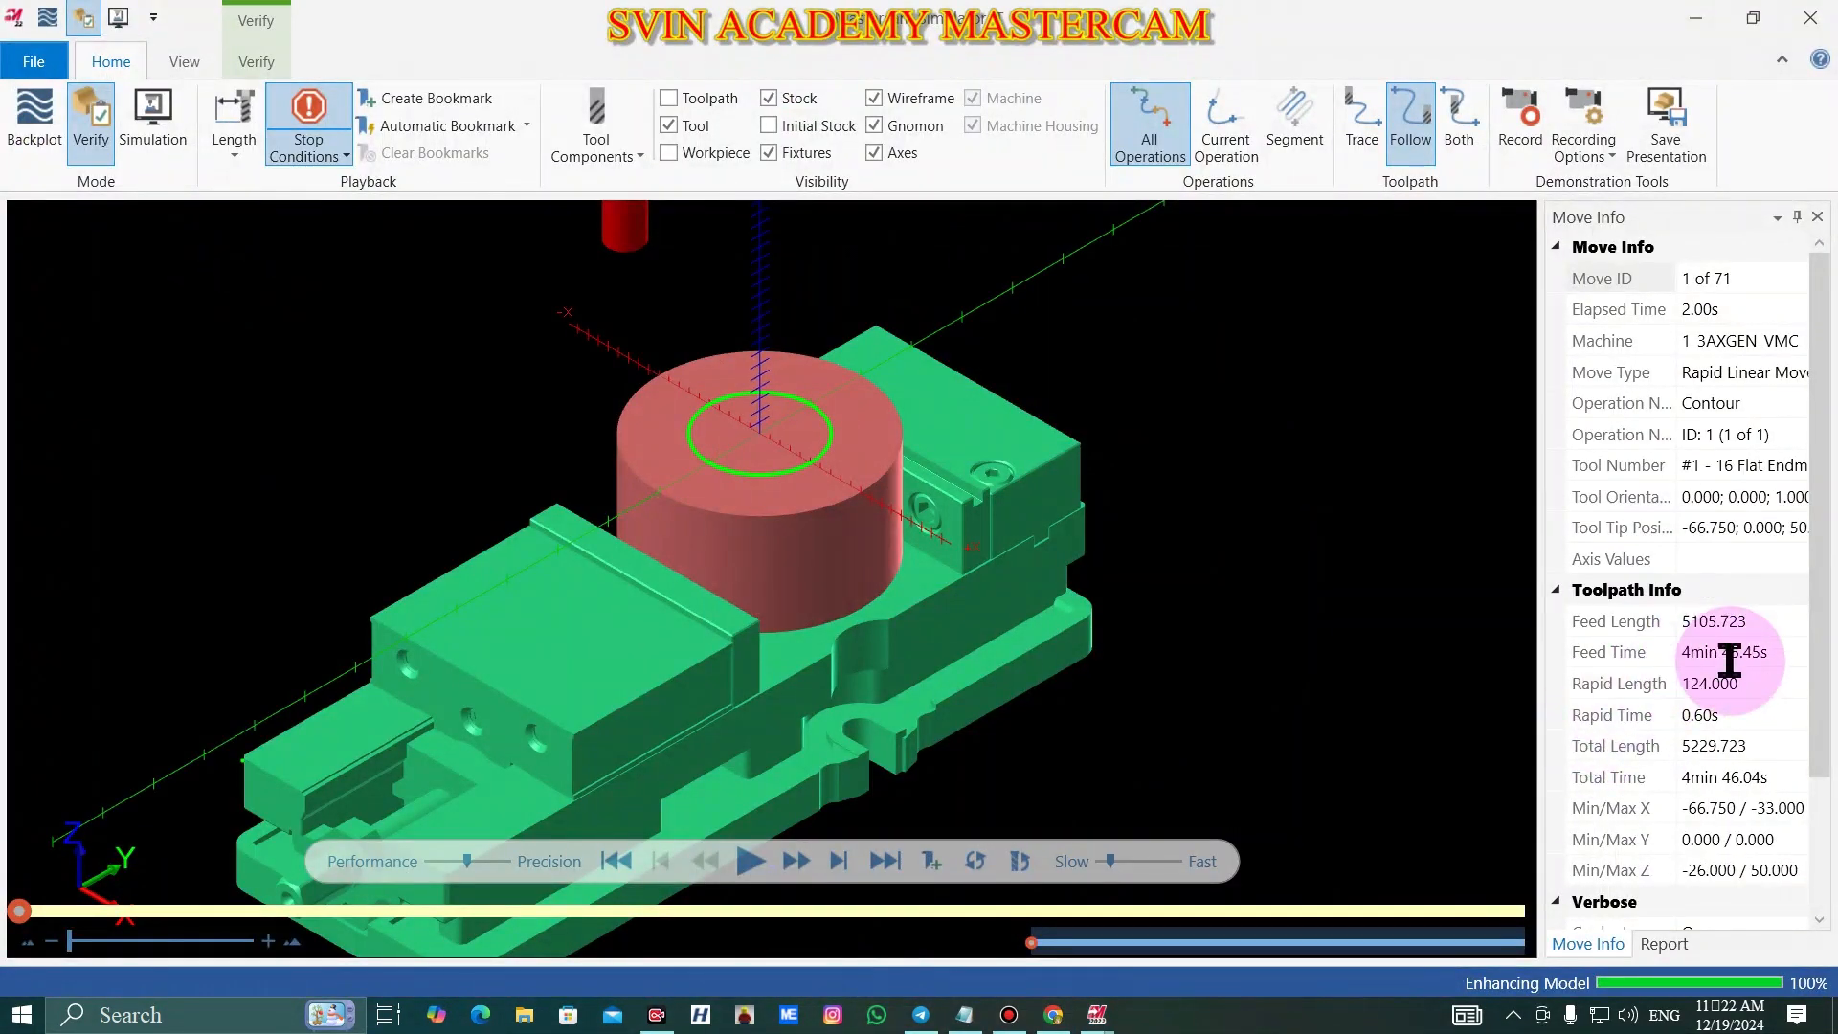
click(752, 859)
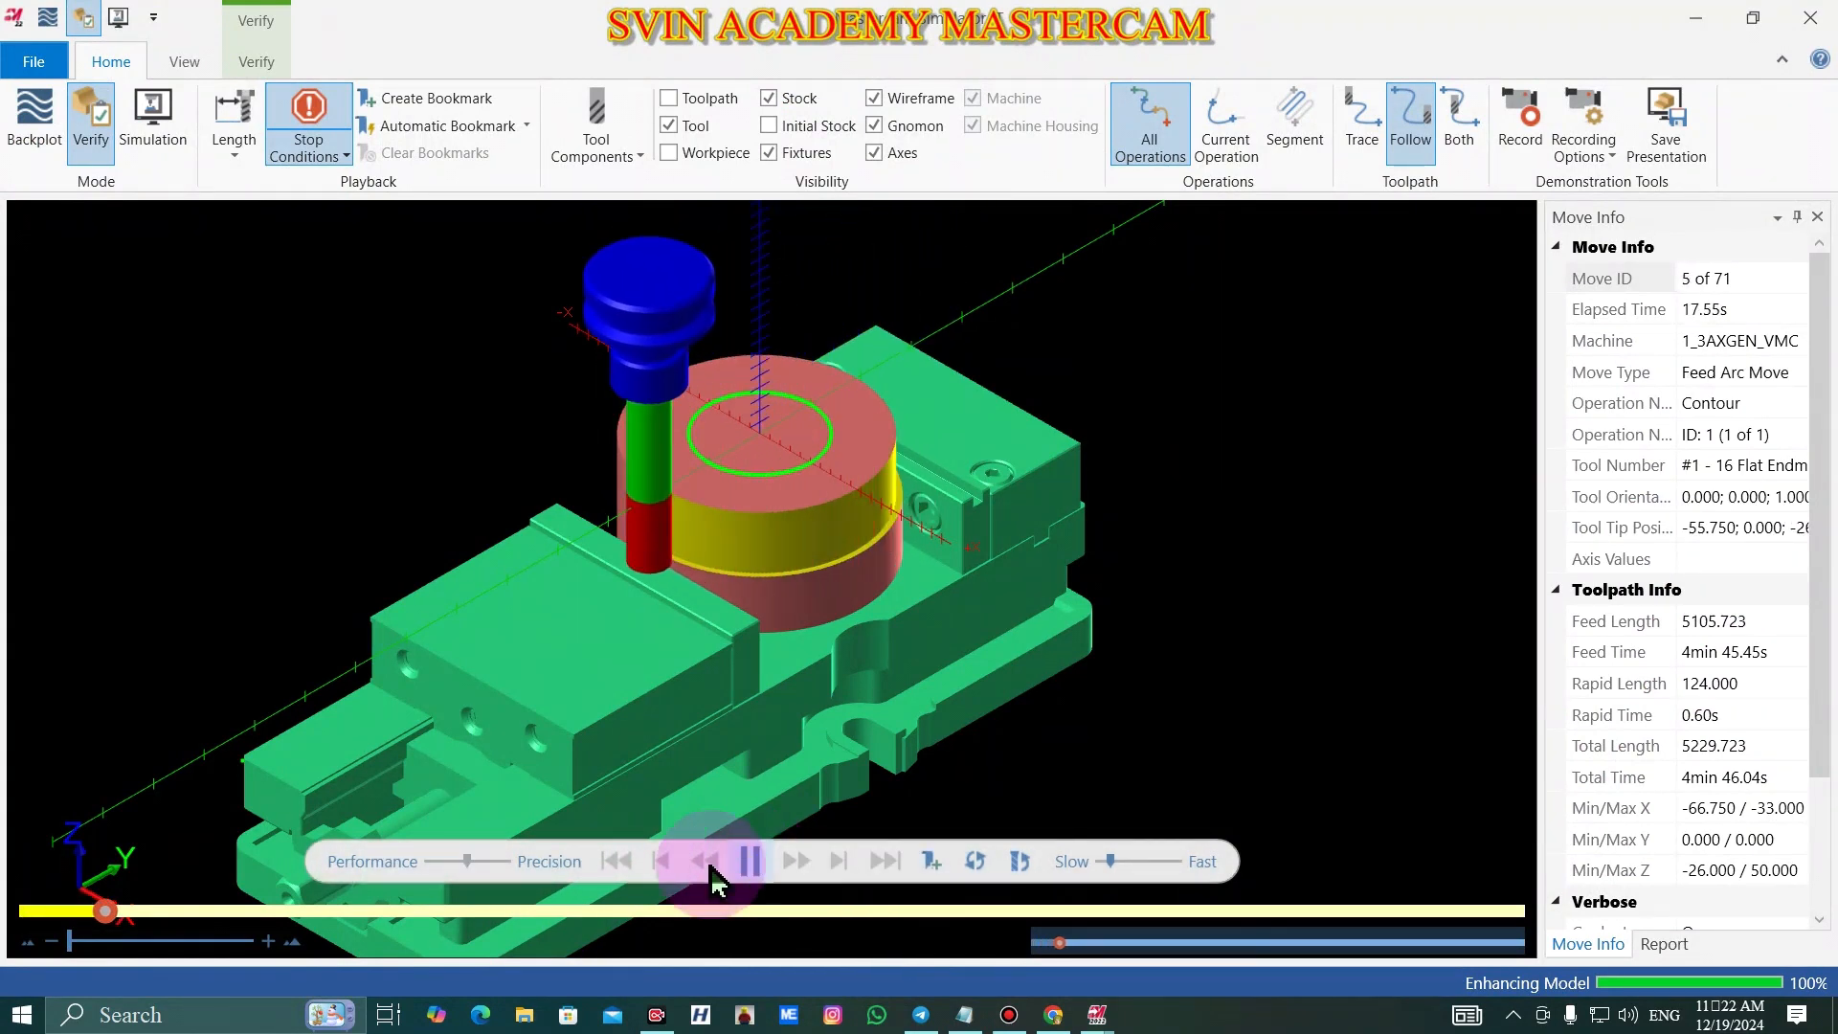
scroll(622, 512, up, 3)
scroll(622, 512, up, 2)
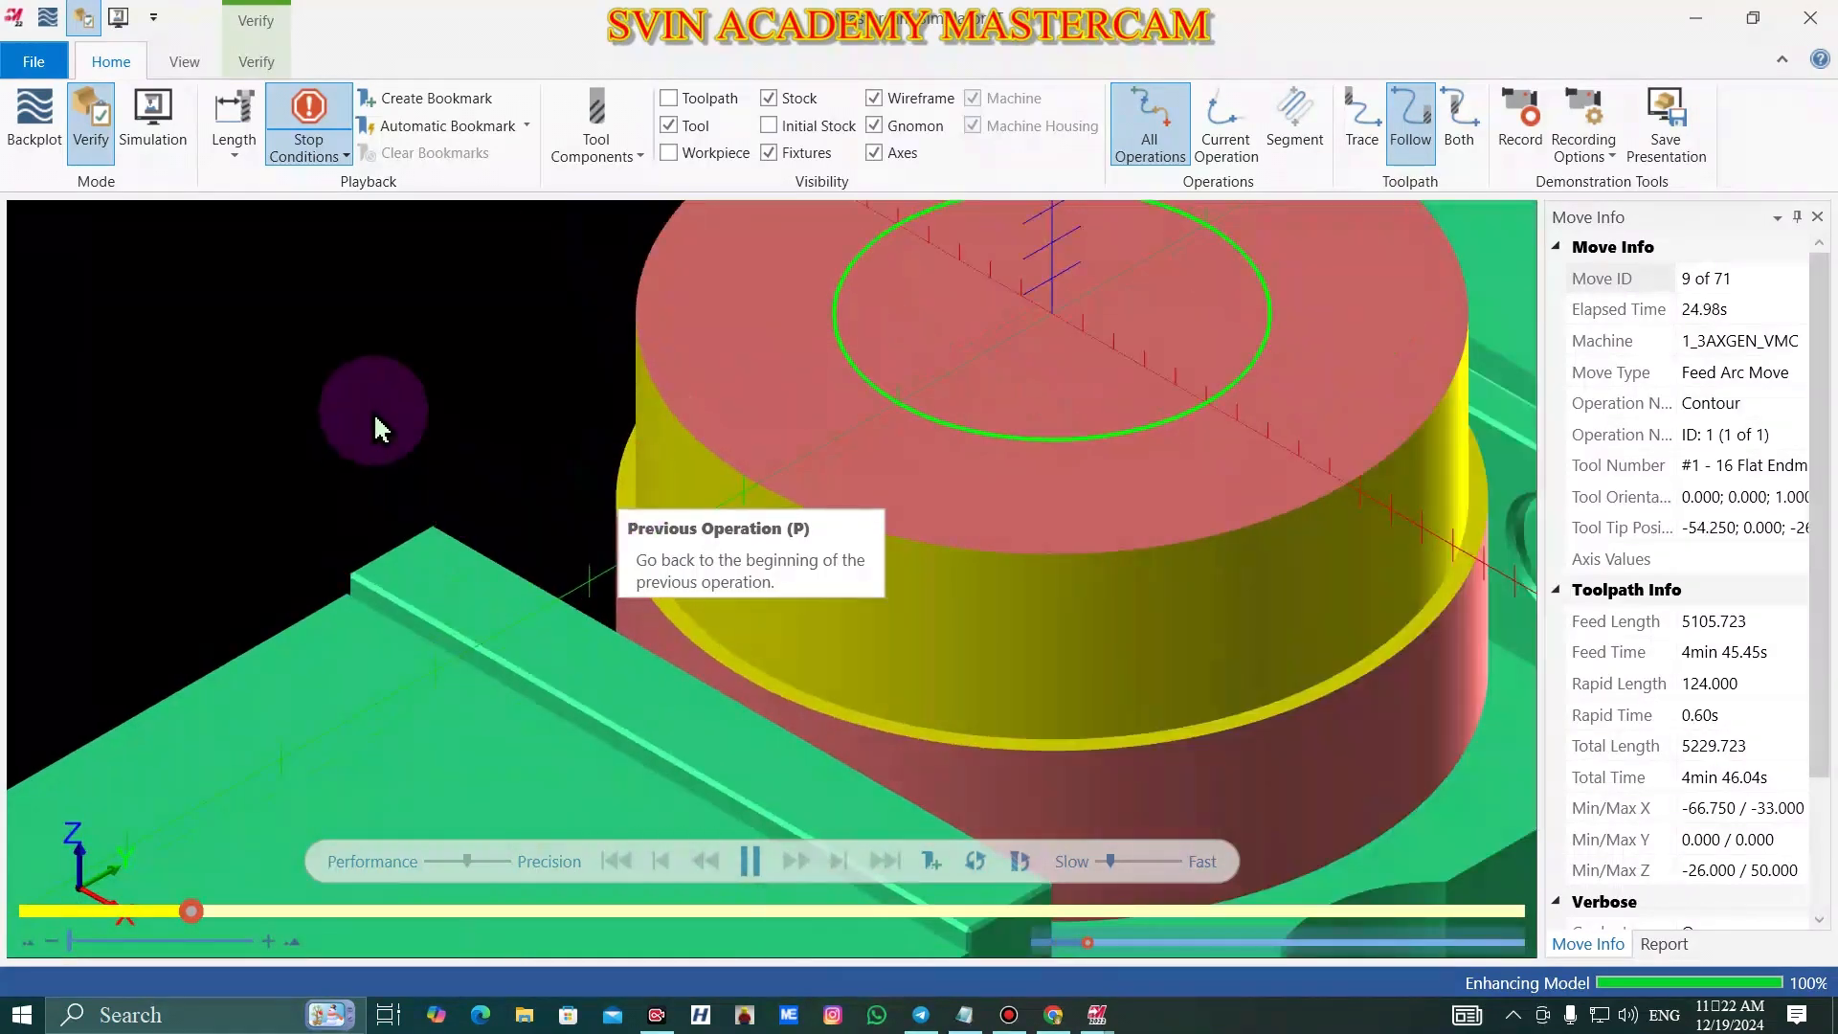
scroll(380, 425, up, 2)
scroll(380, 425, down, 2)
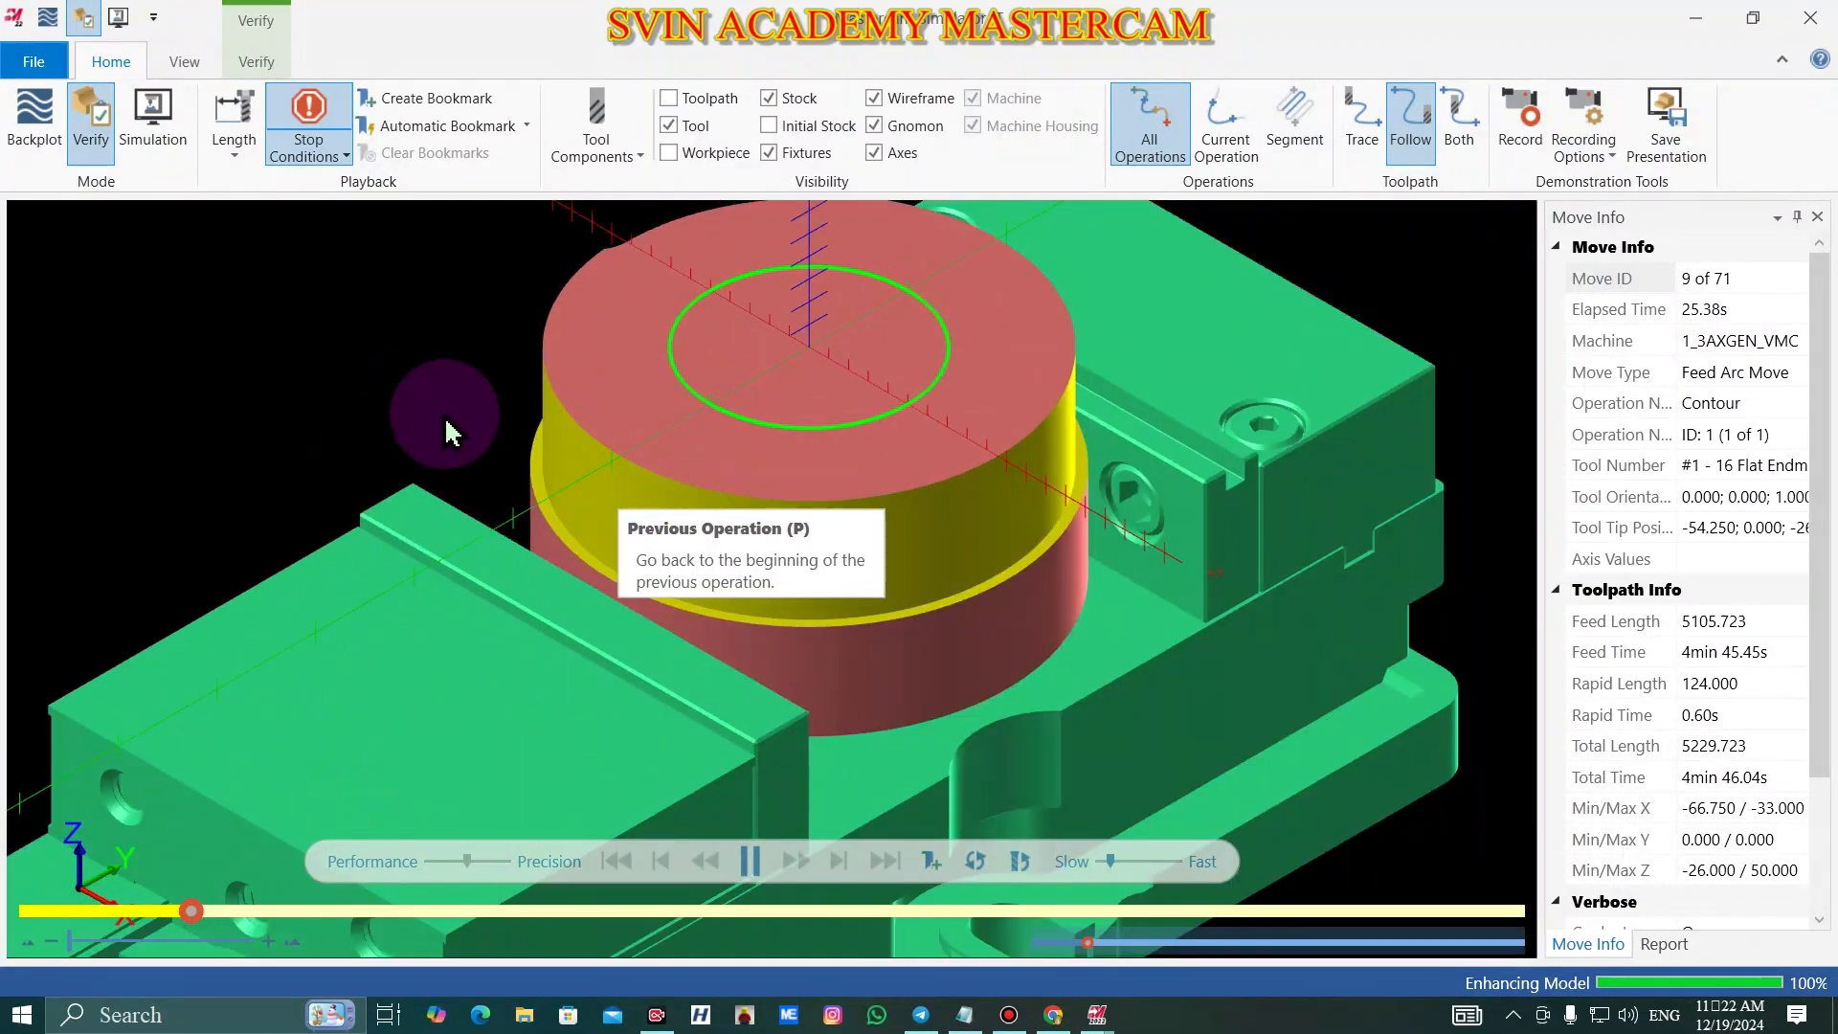
scroll(564, 442, down, 1)
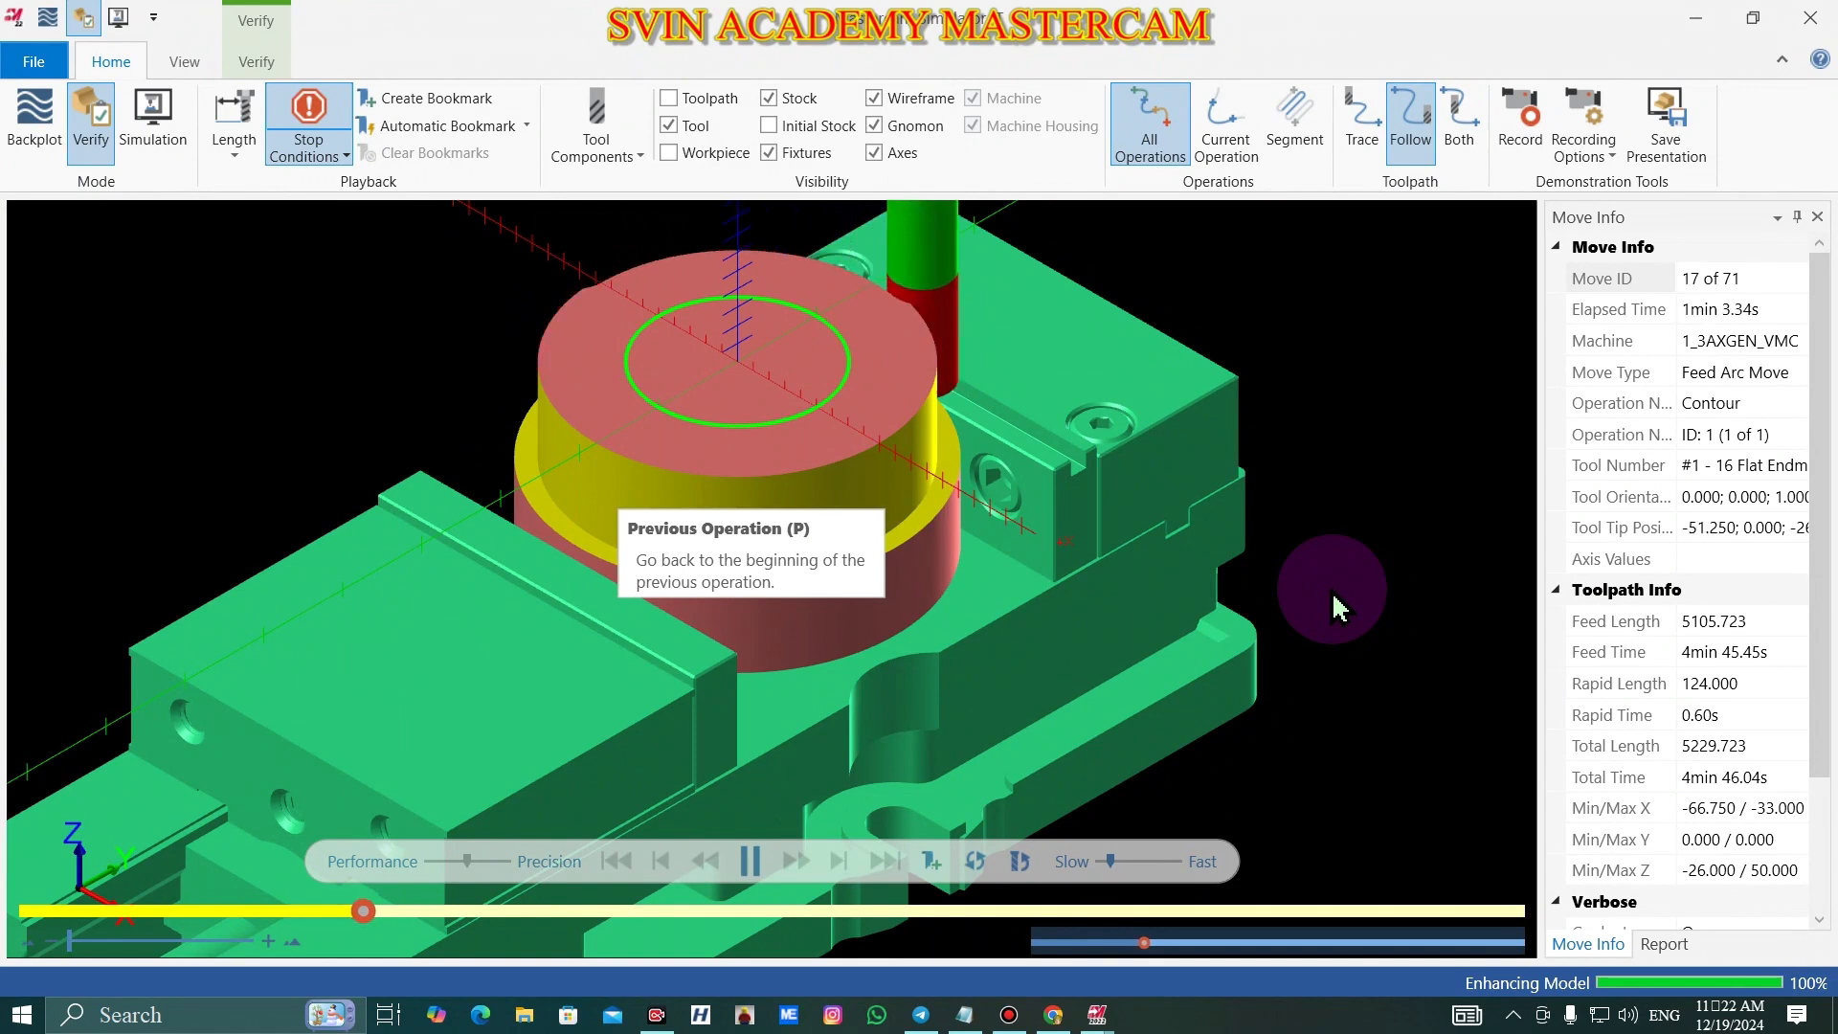
drag(1110, 861, 1118, 861)
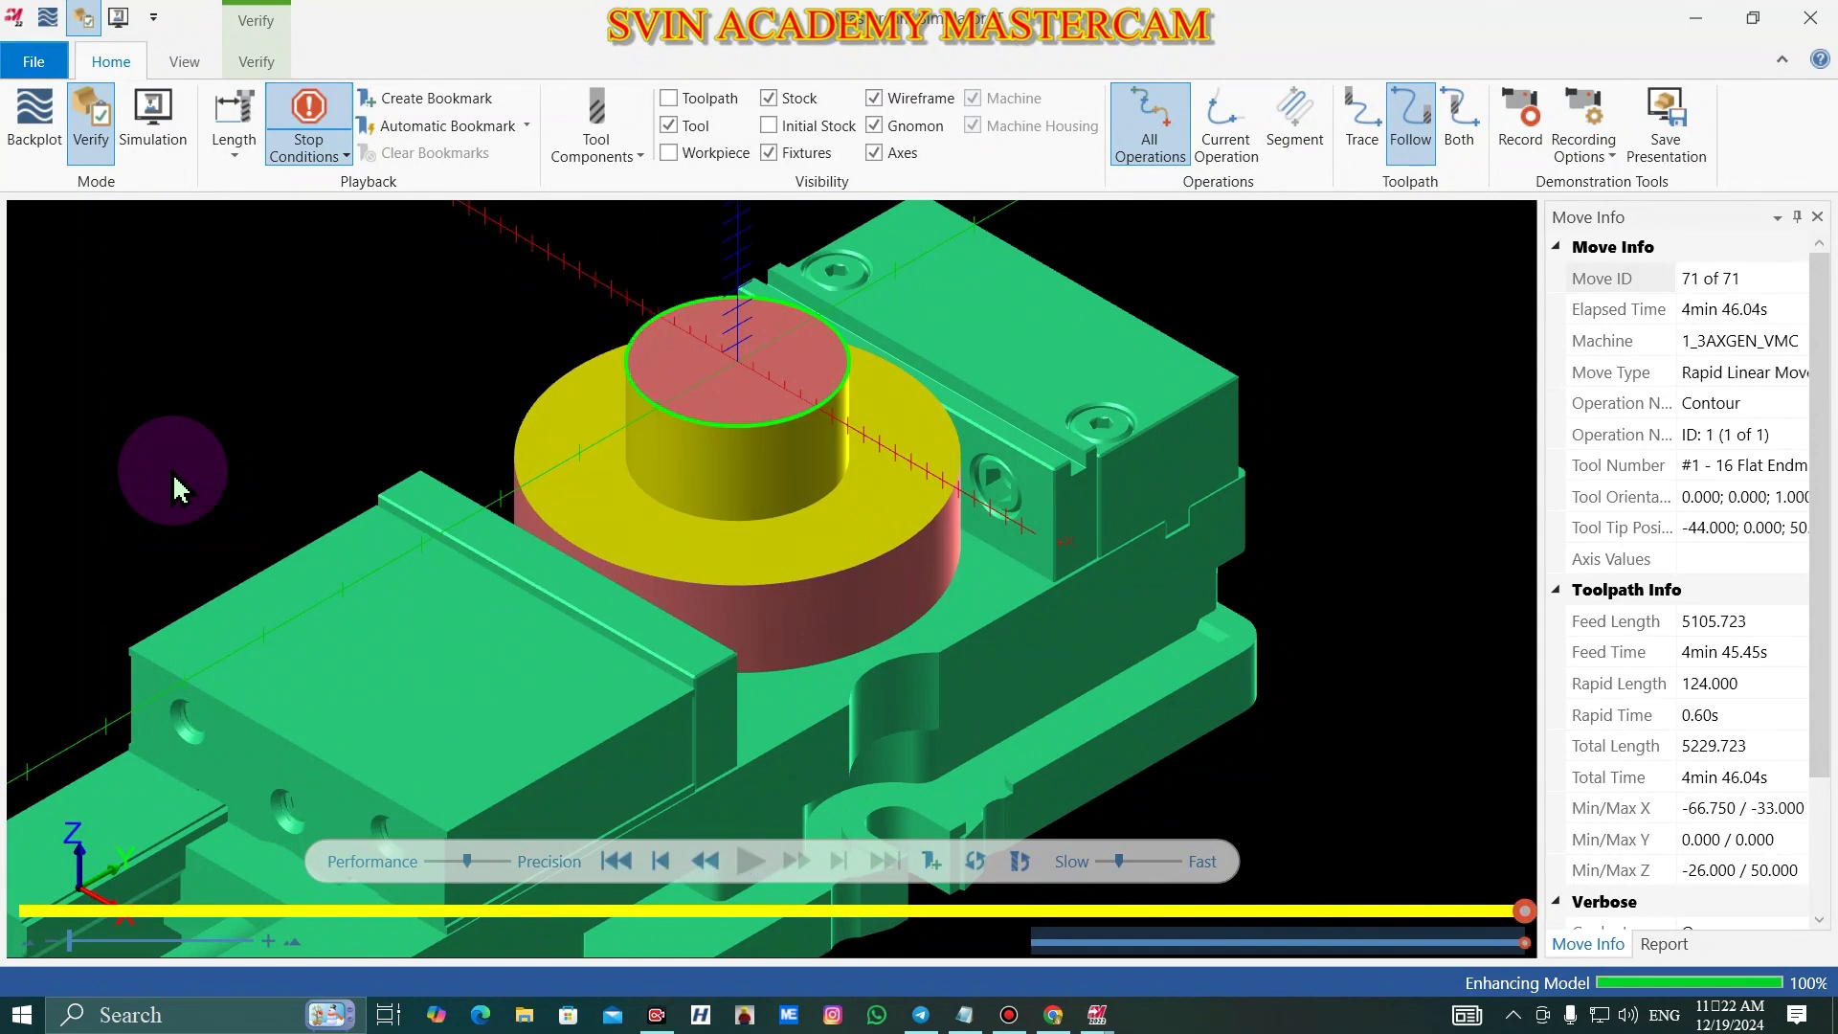
scroll(697, 553, down, 3)
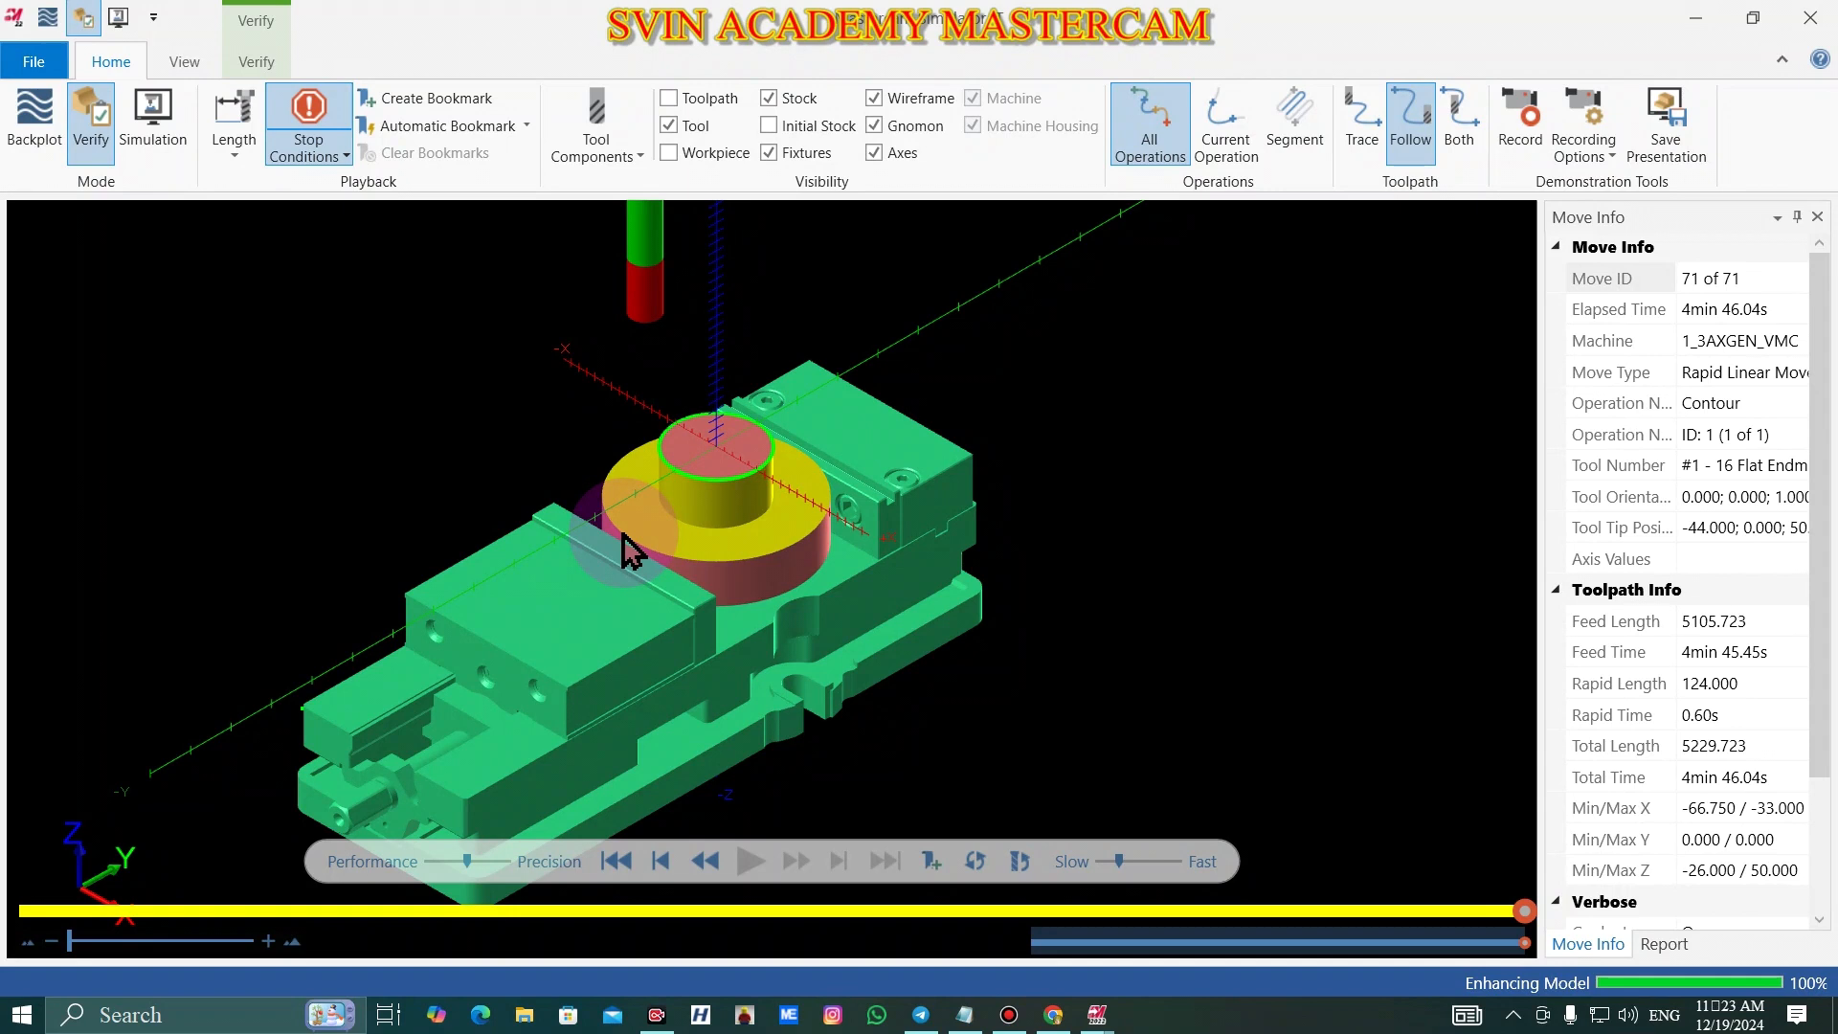
click(1695, 18)
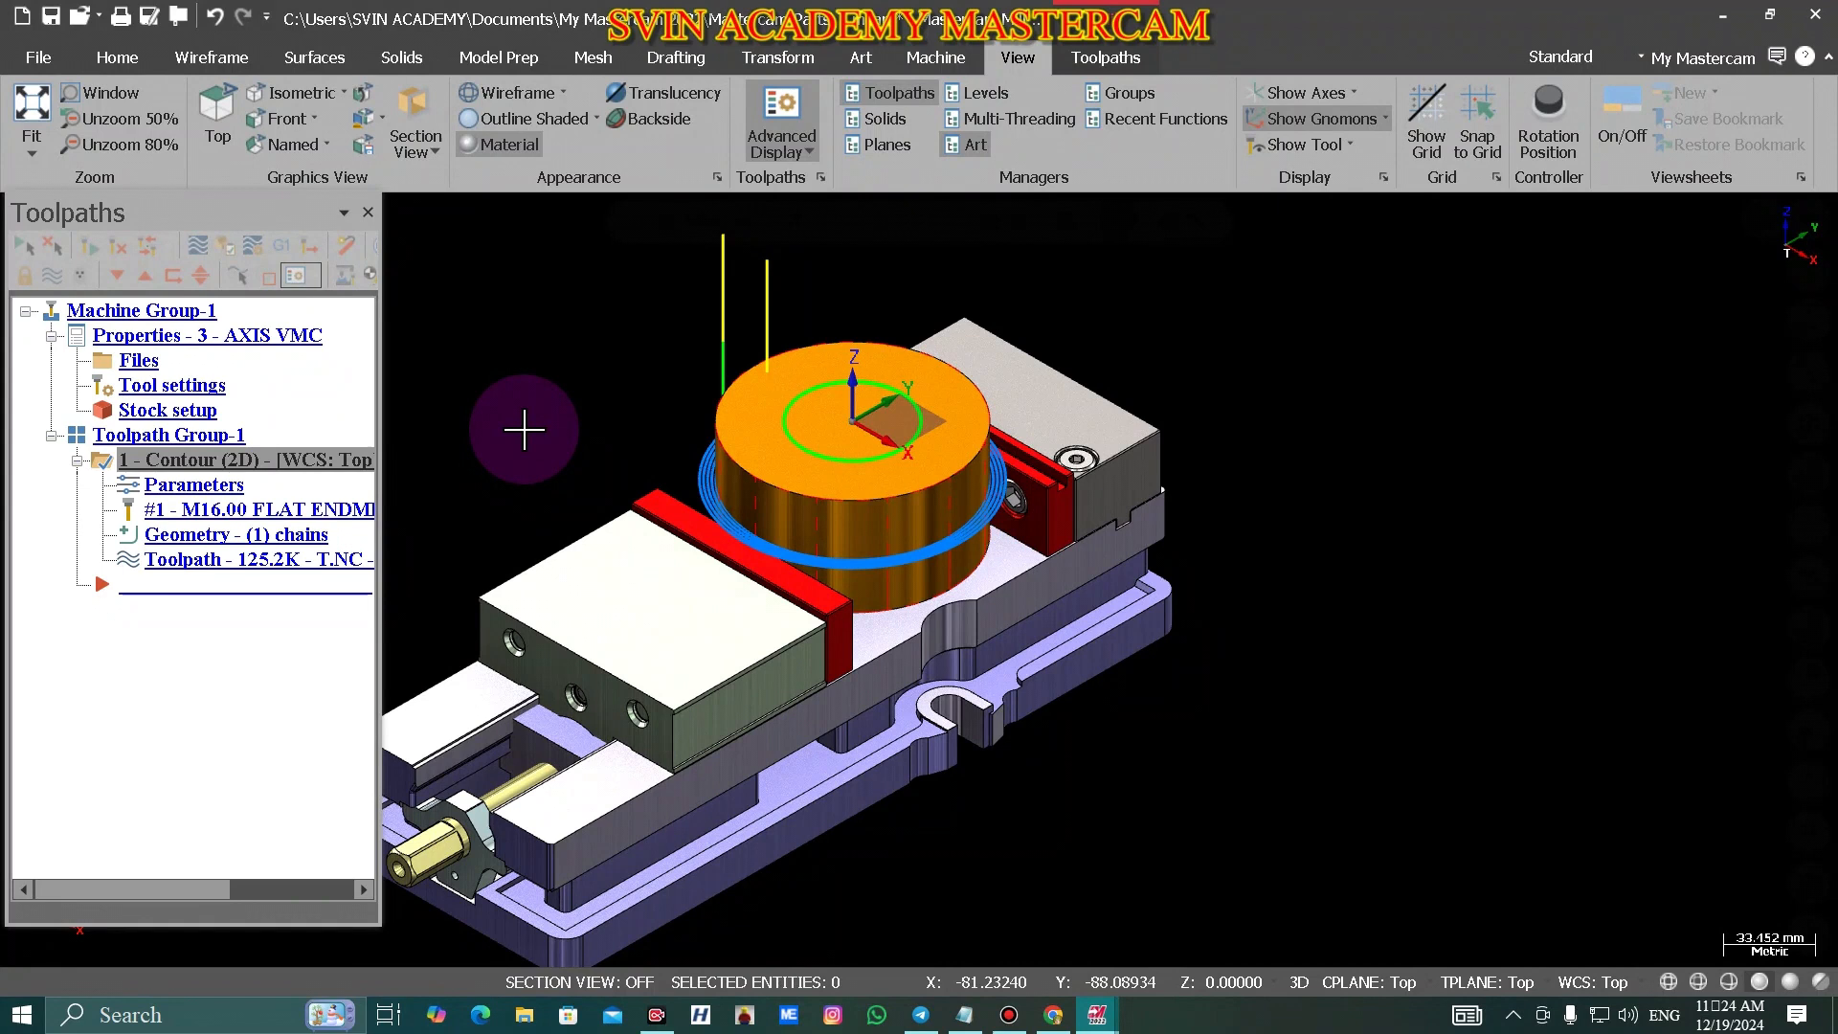
- Switch to Telegram, open the contact's chat through a name search and go back to the December 10 machined-part photos
click(917, 1017)
click(182, 70)
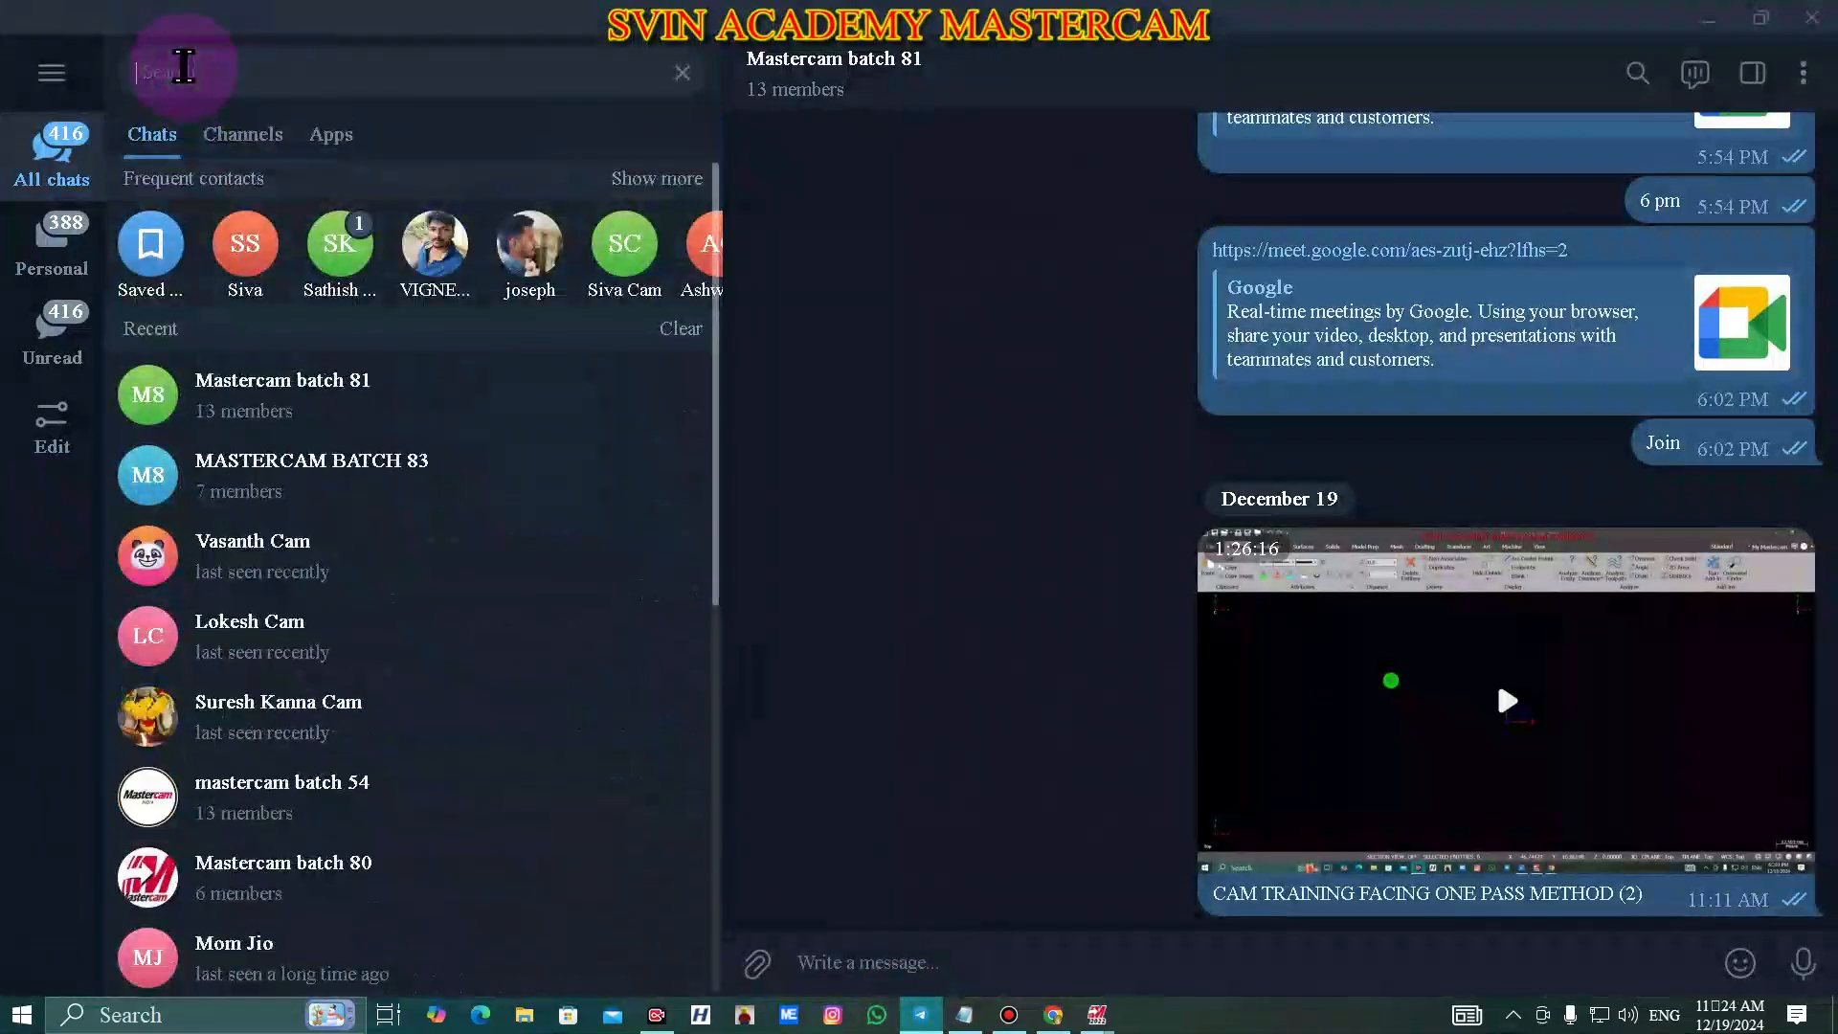
text(M)
key(BackSpace)
text(NITI)
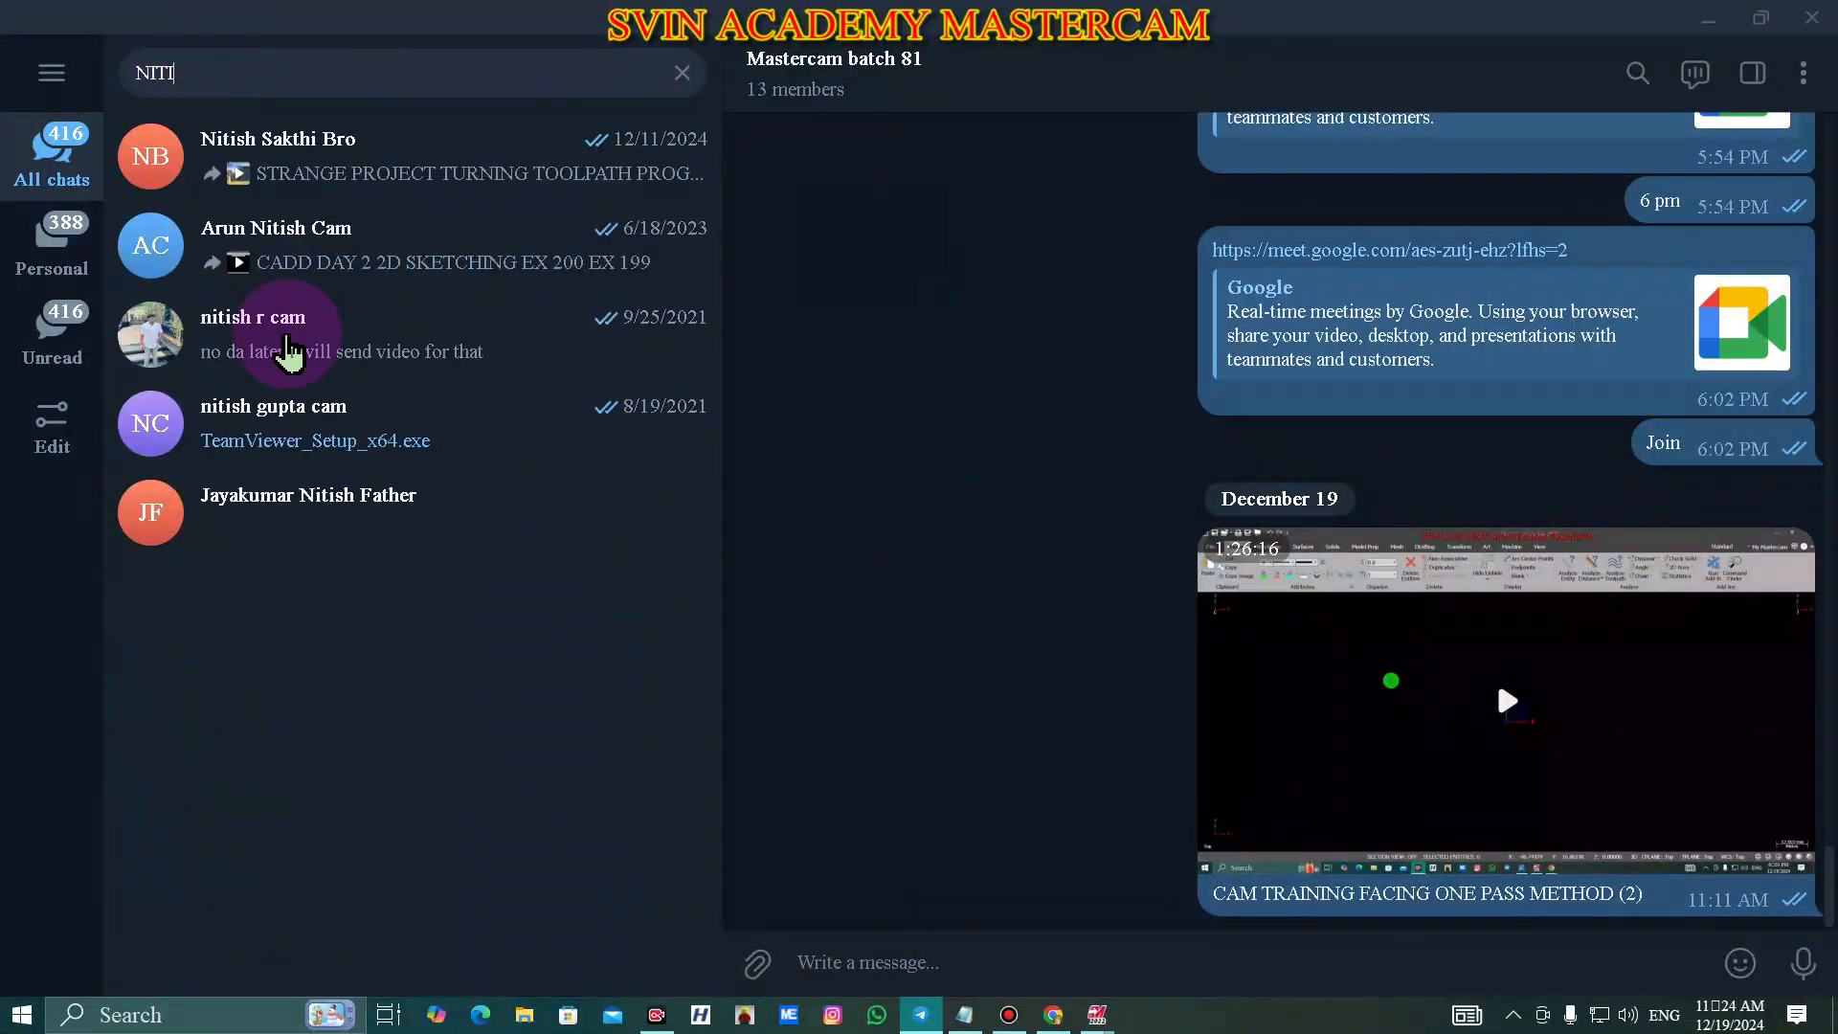
click(302, 162)
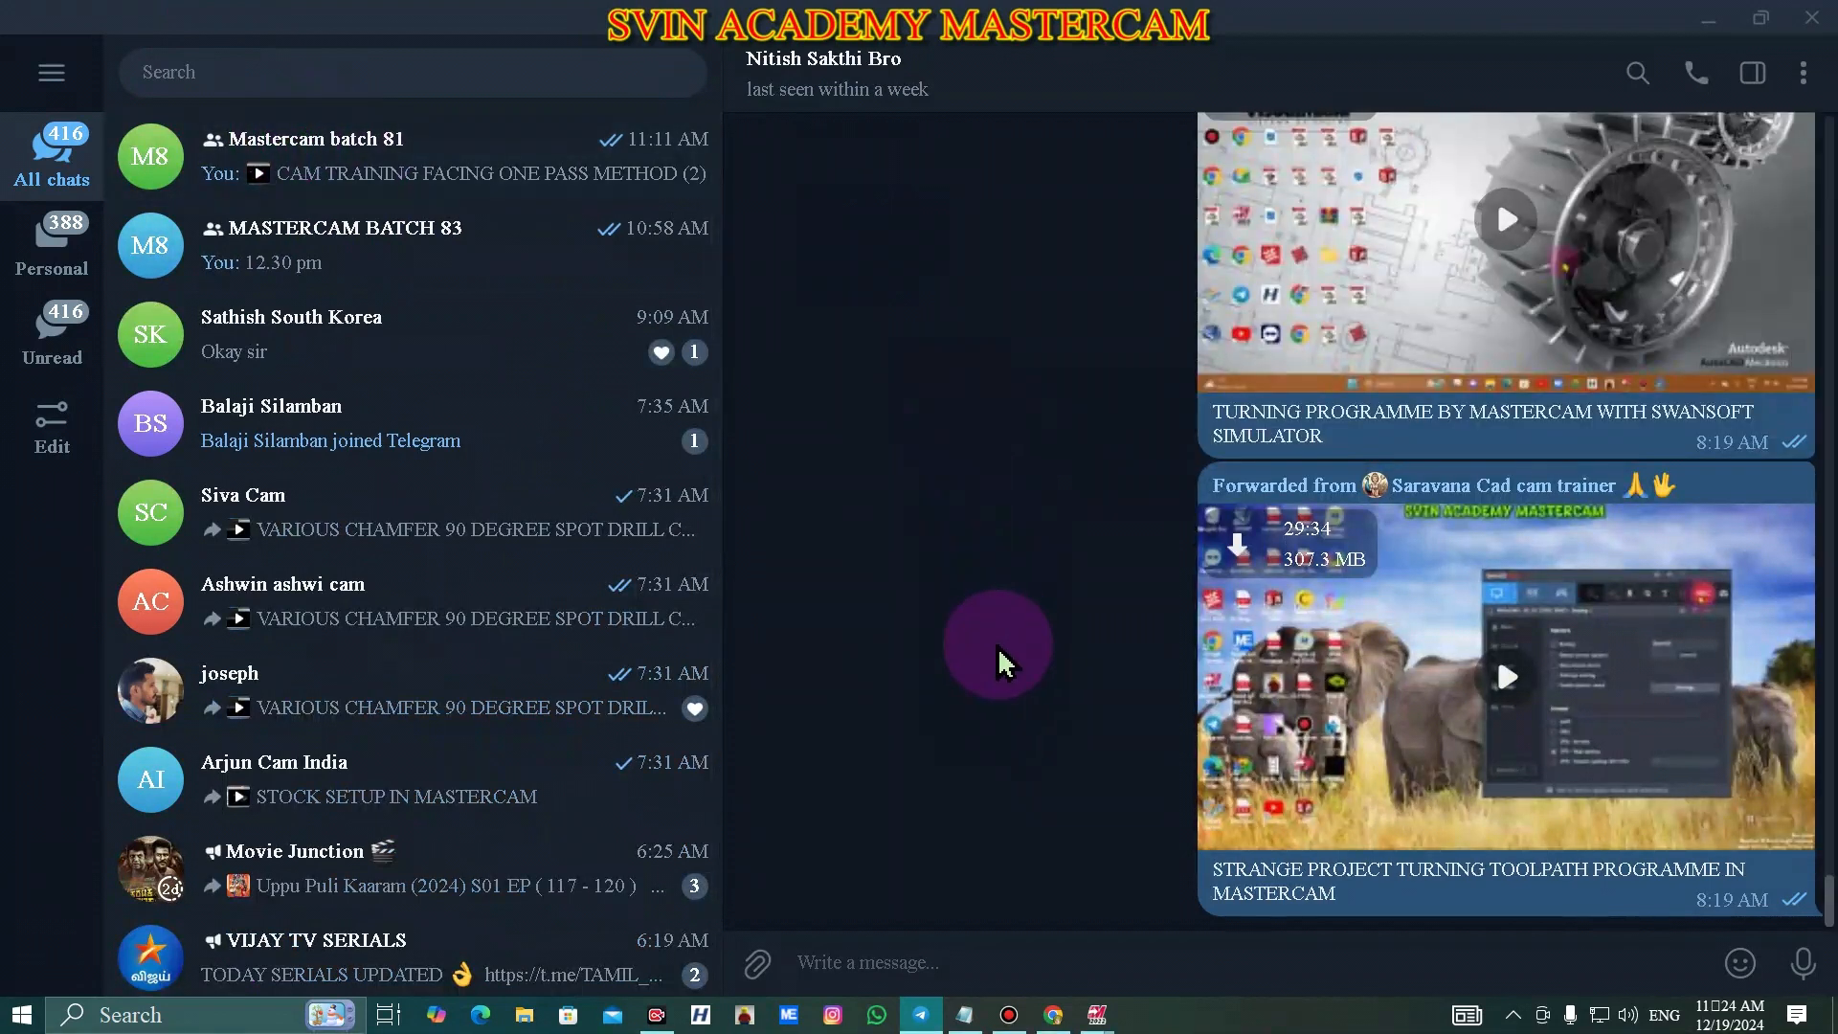
scroll(997, 656, up, 10)
scroll(1001, 660, up, 10)
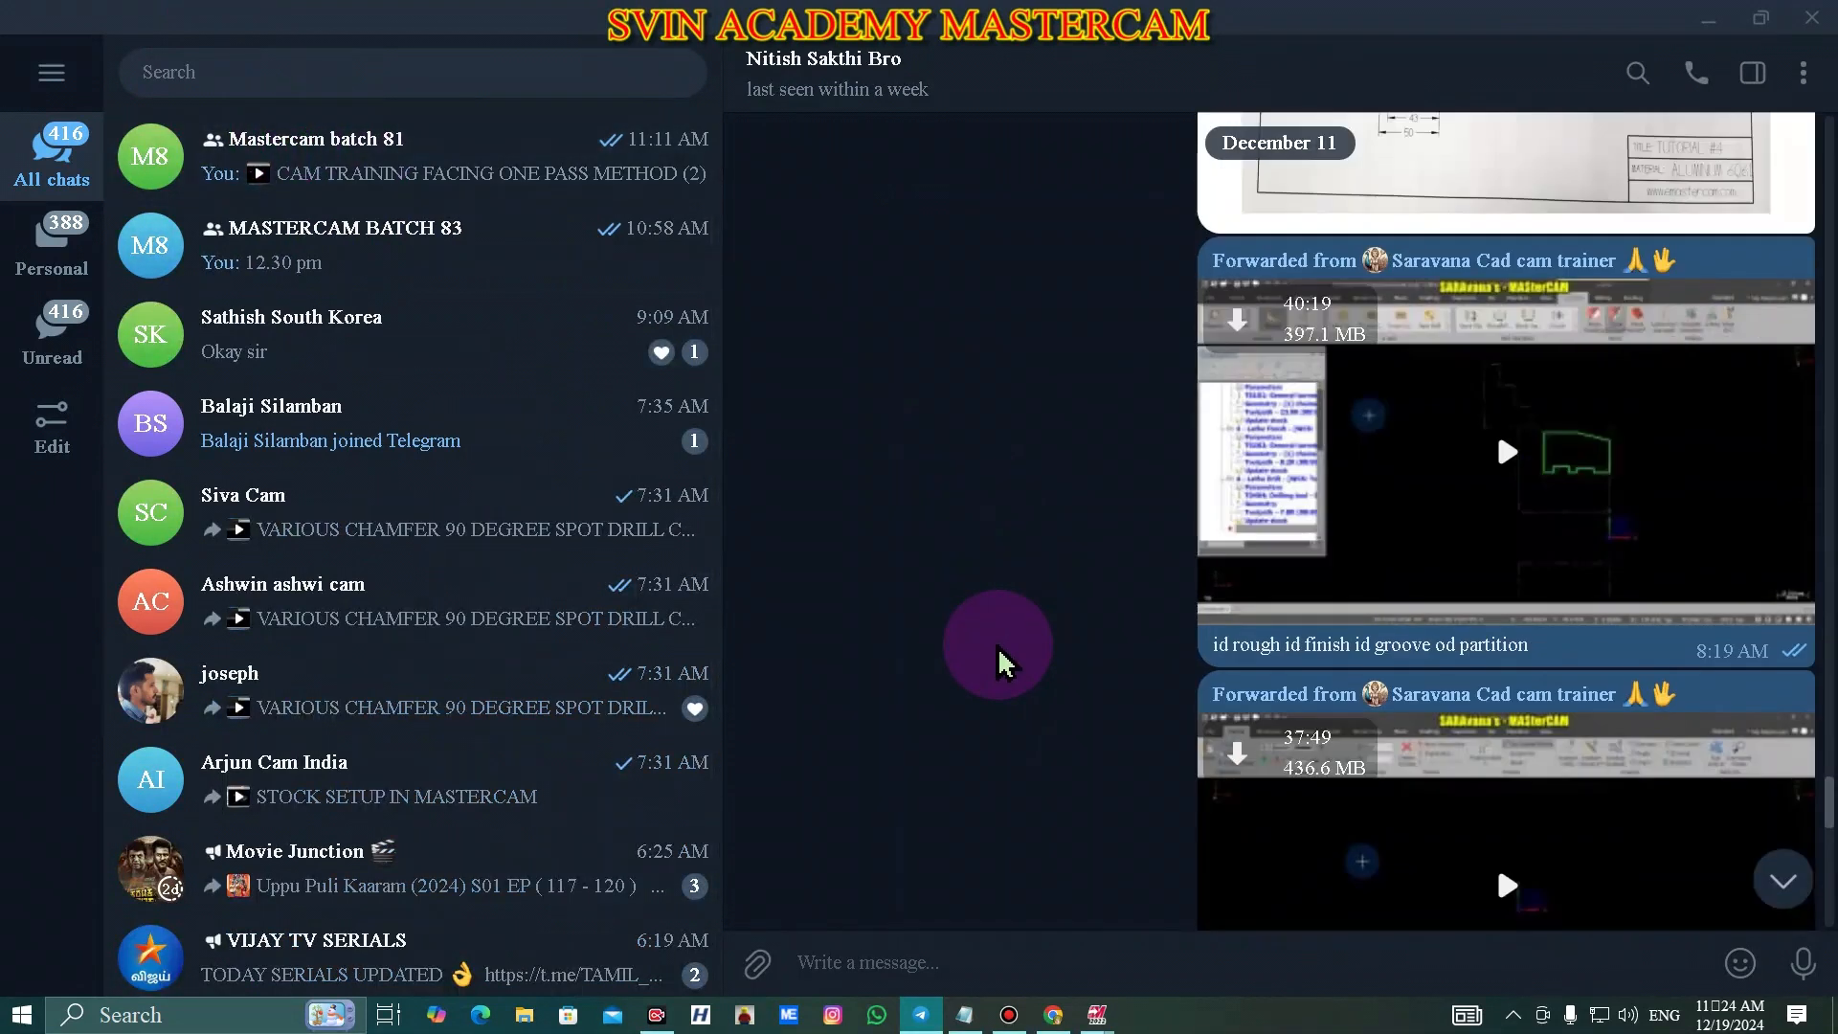
scroll(1000, 661, up, 10)
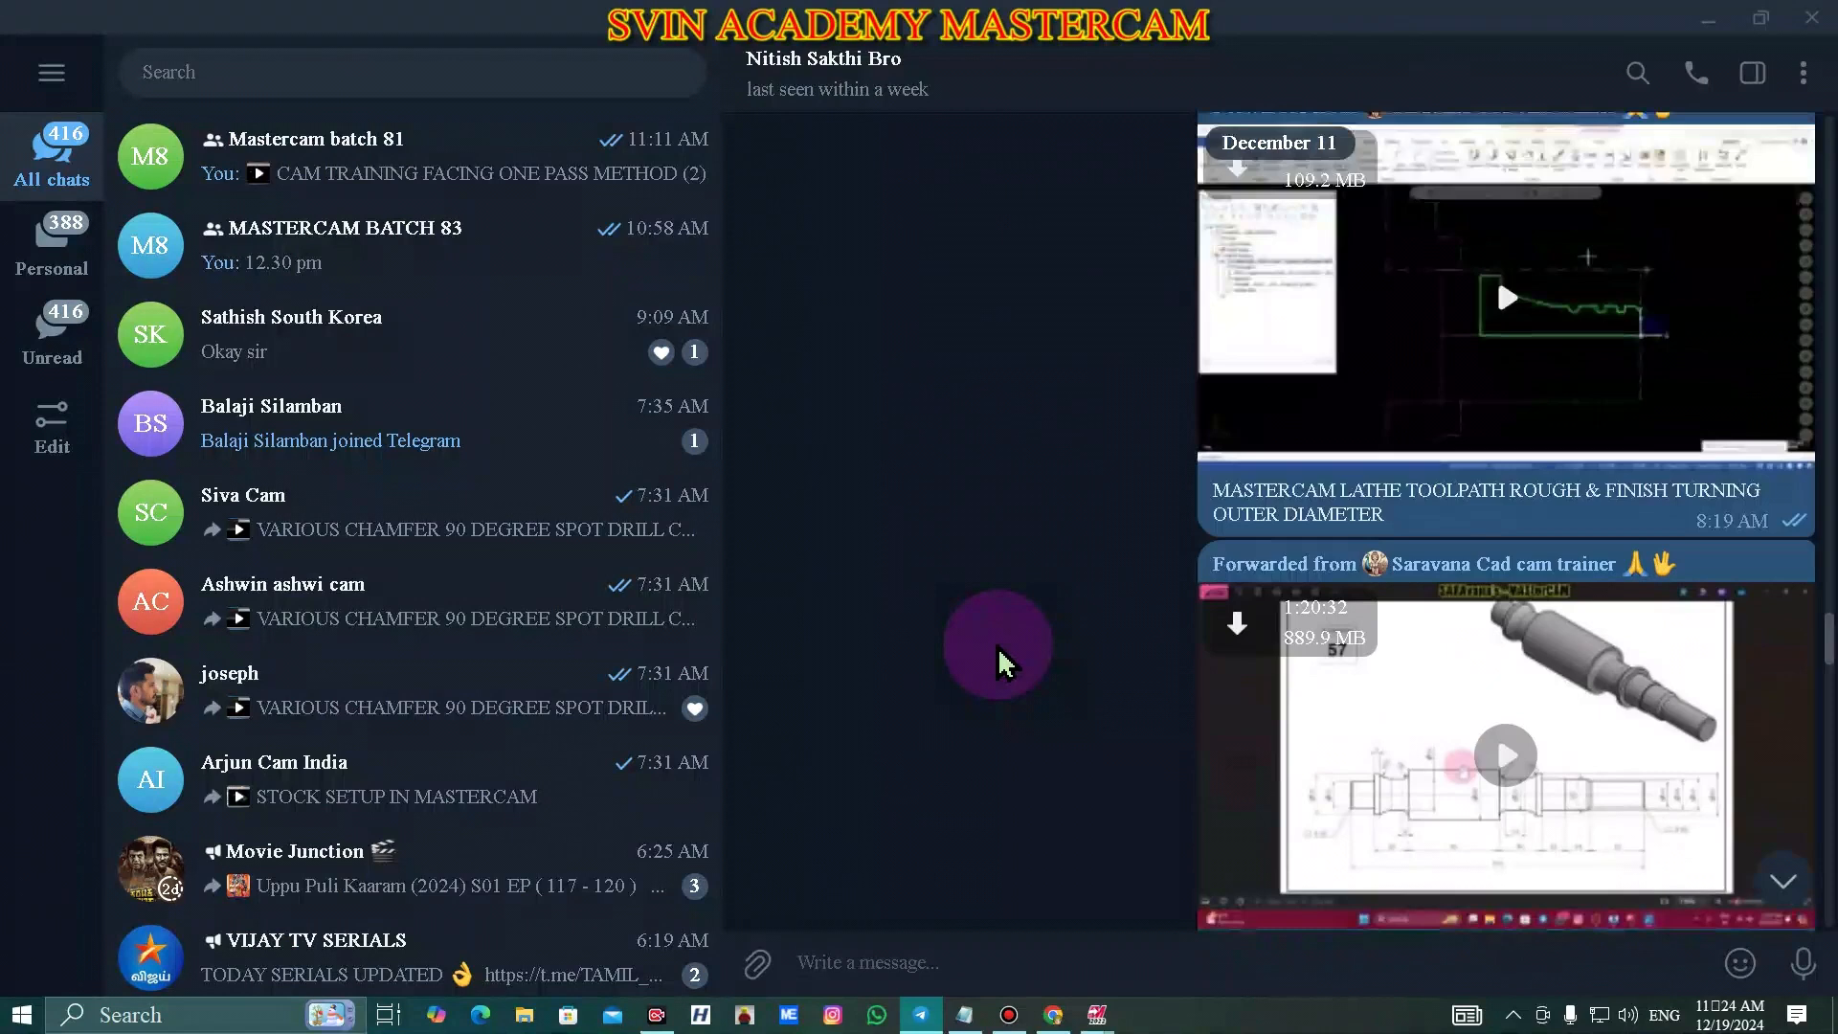
scroll(999, 660, up, 10)
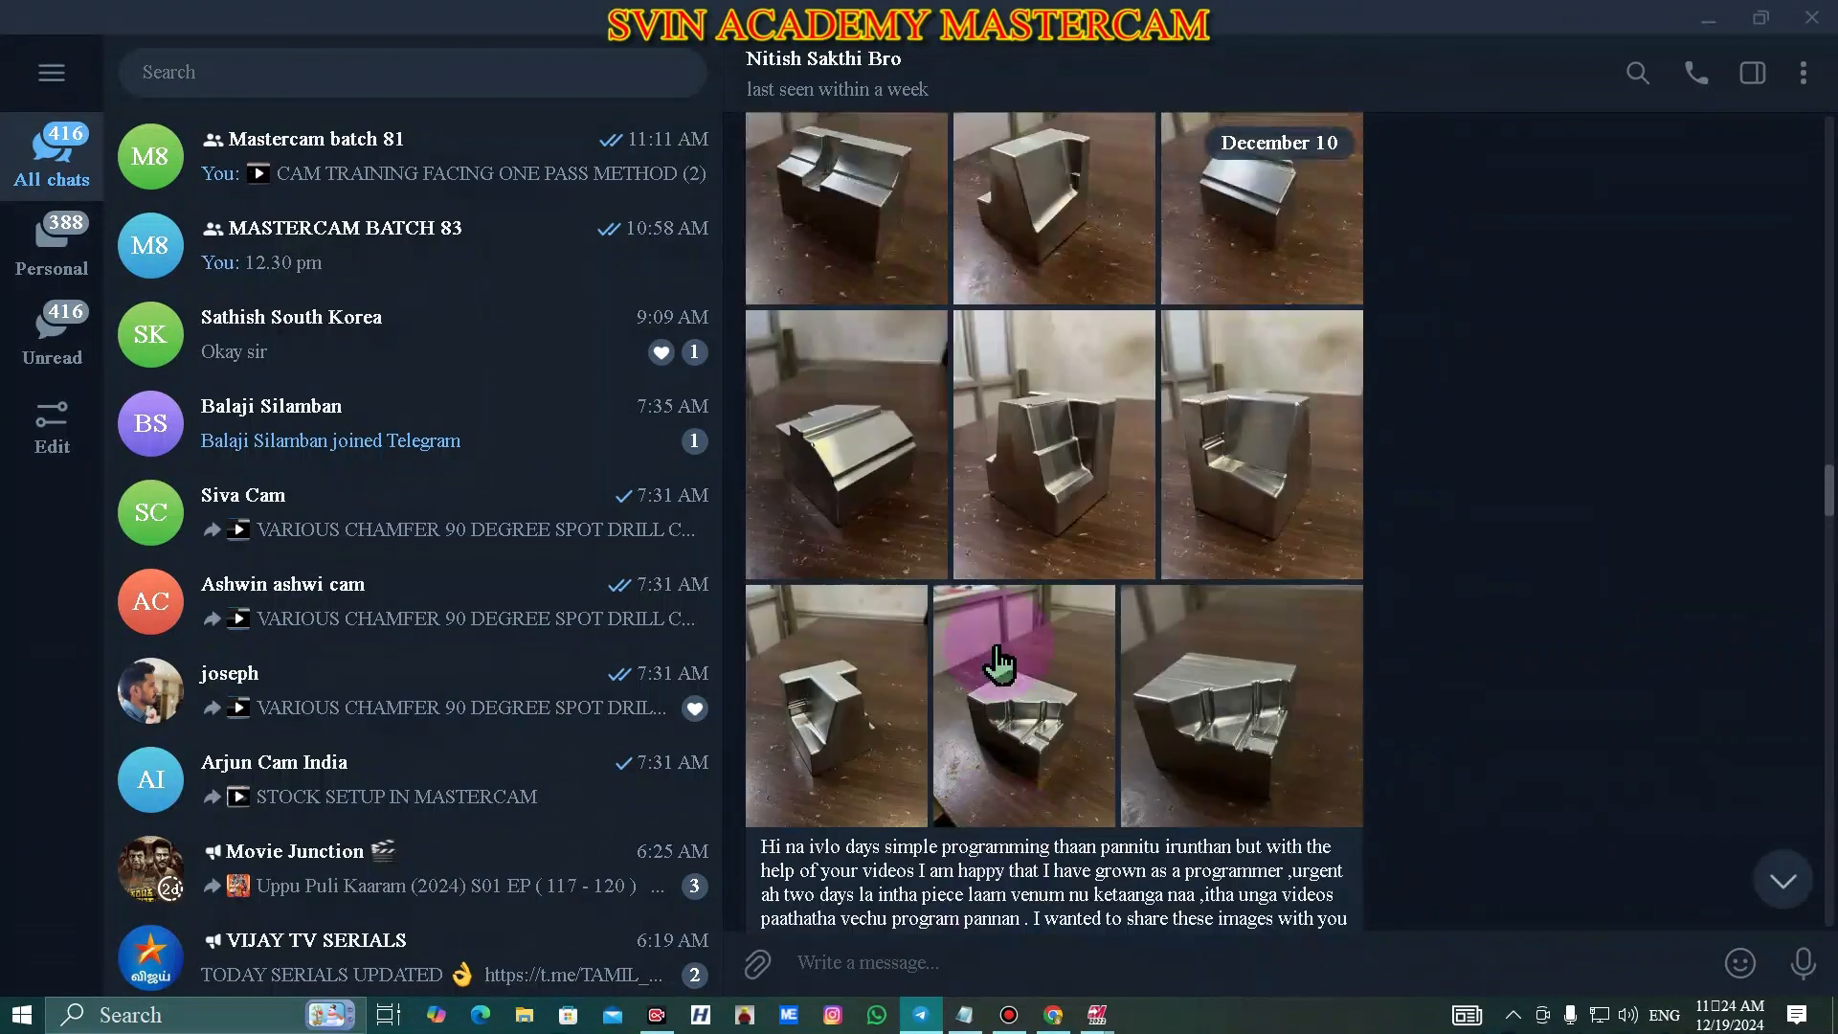
- Examine the machined-part photos one after another at full size and highlight the message text beneath them
click(821, 442)
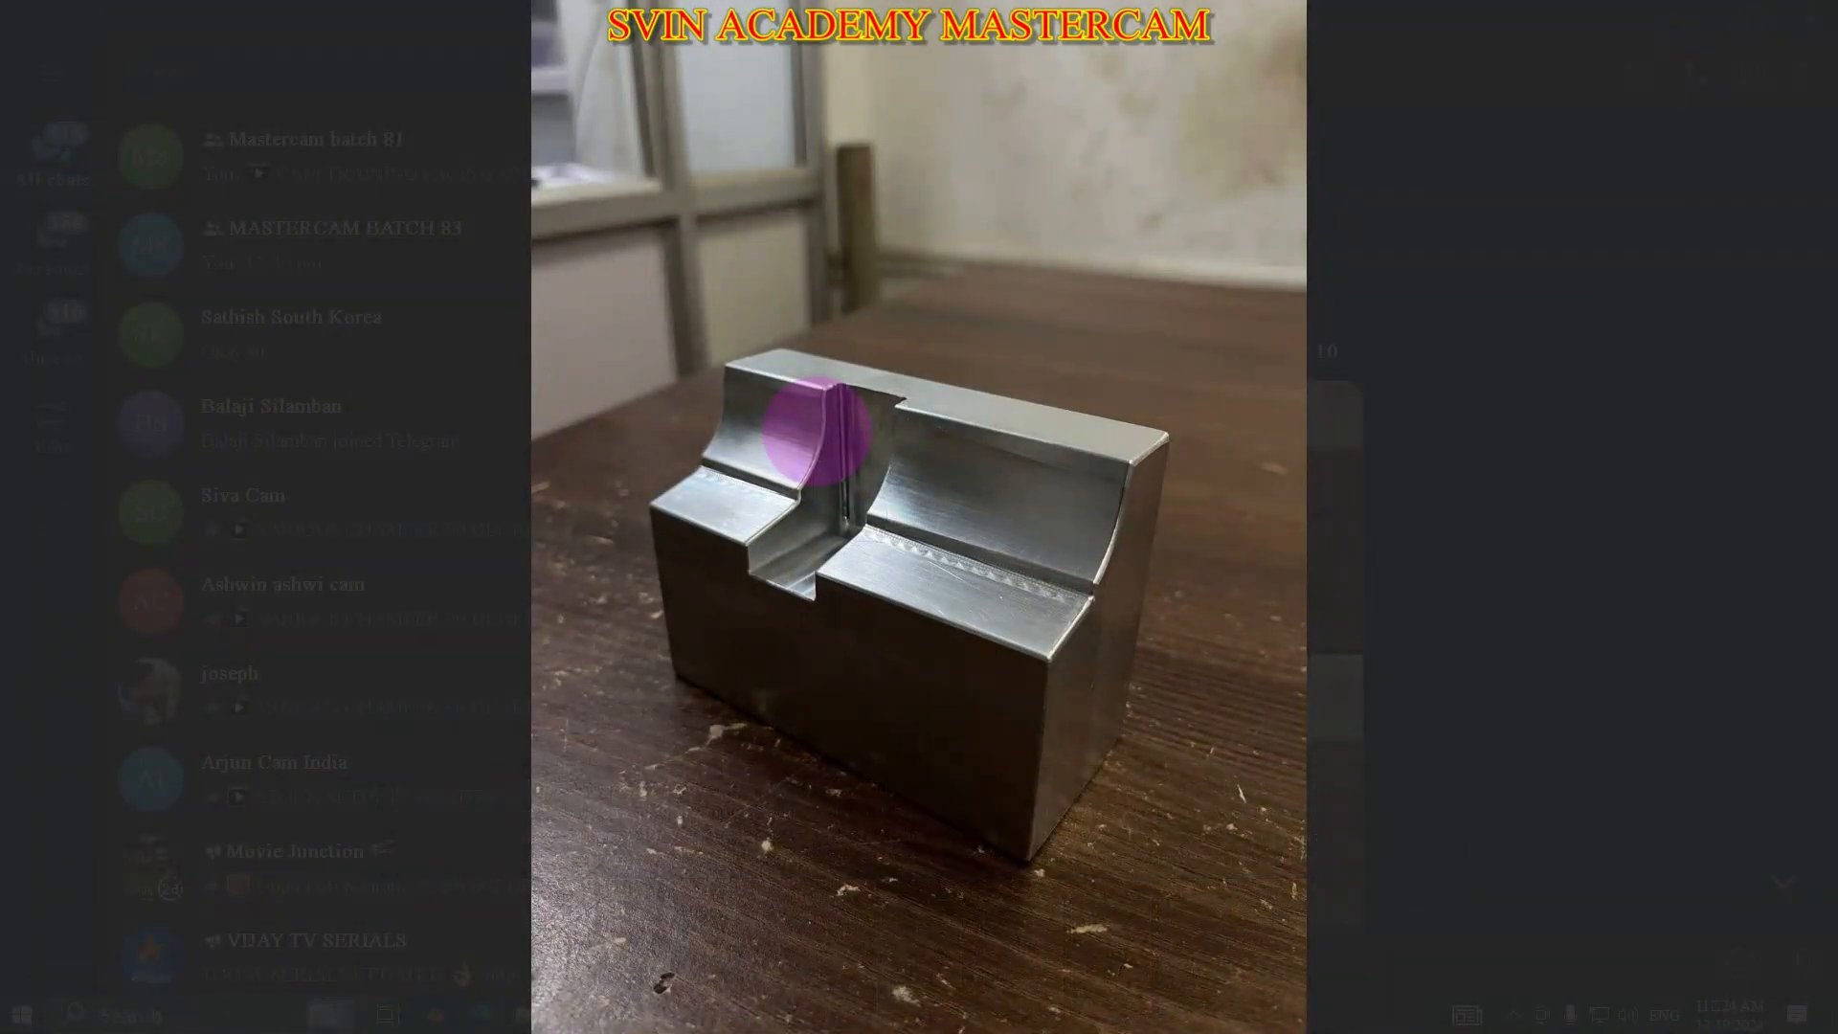
key(Right)
key(Right)
key(Right)
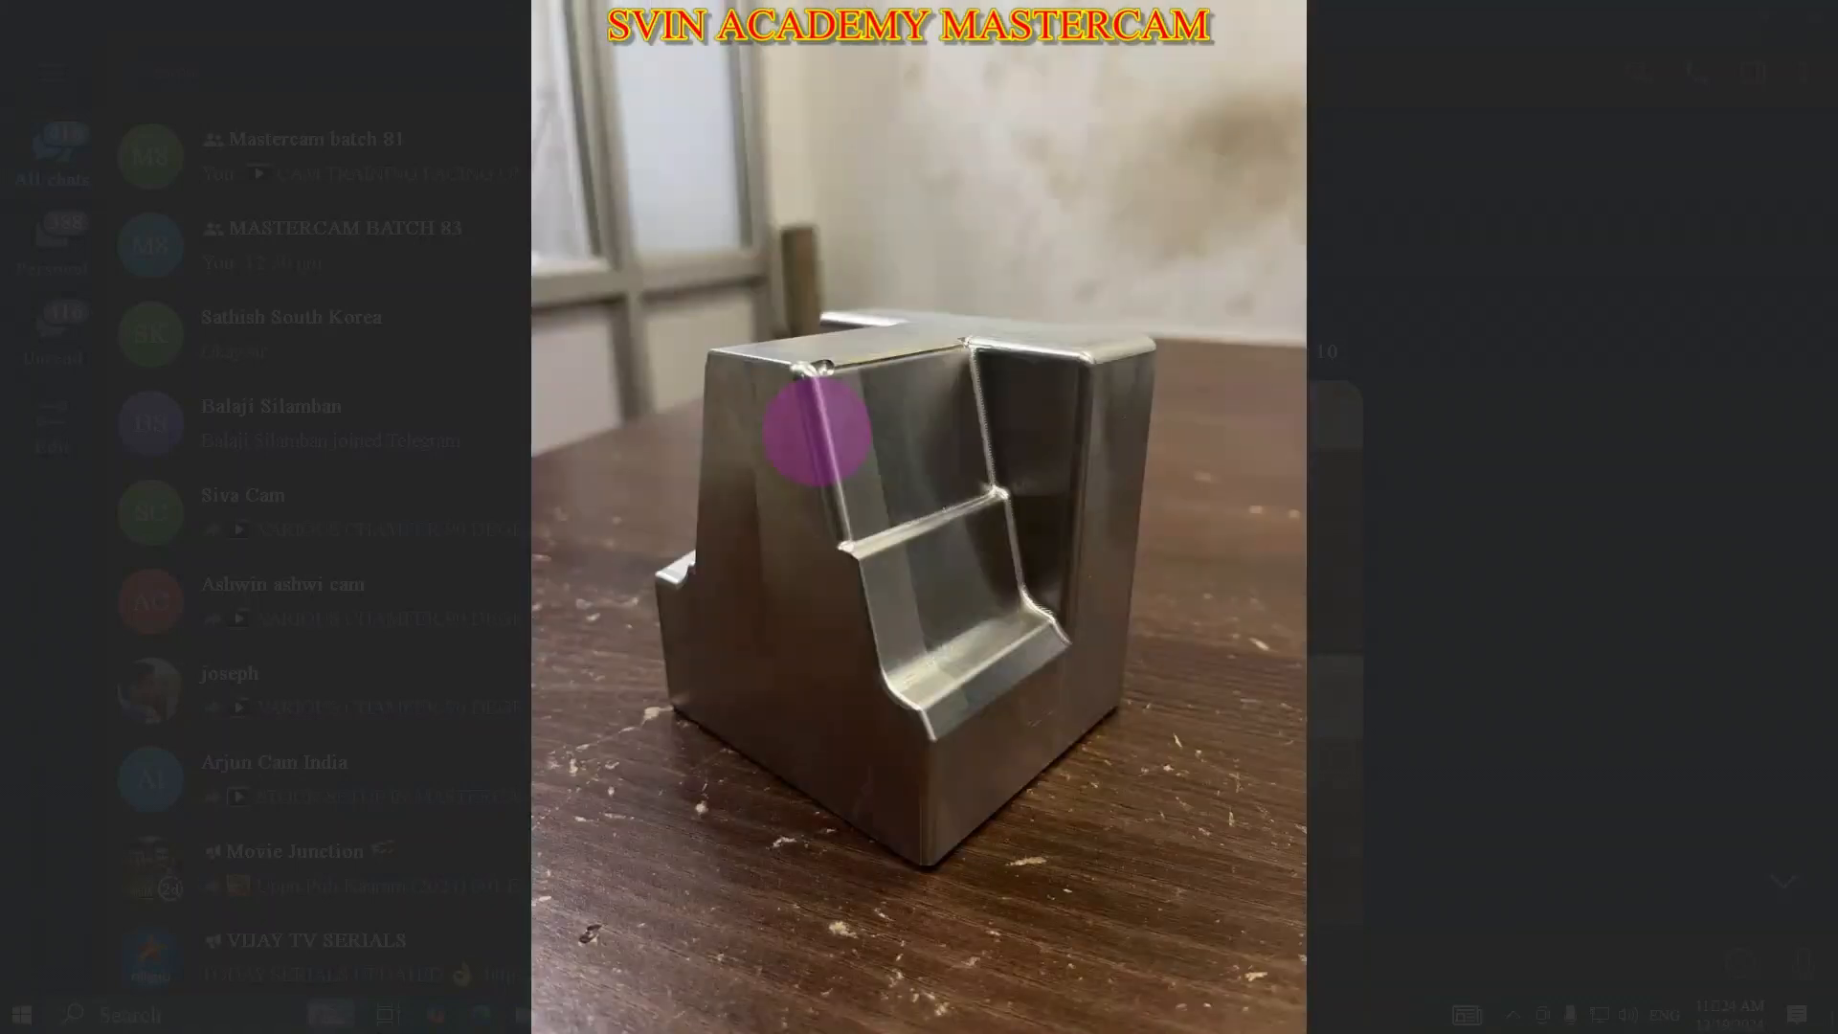
key(Right)
key(Right)
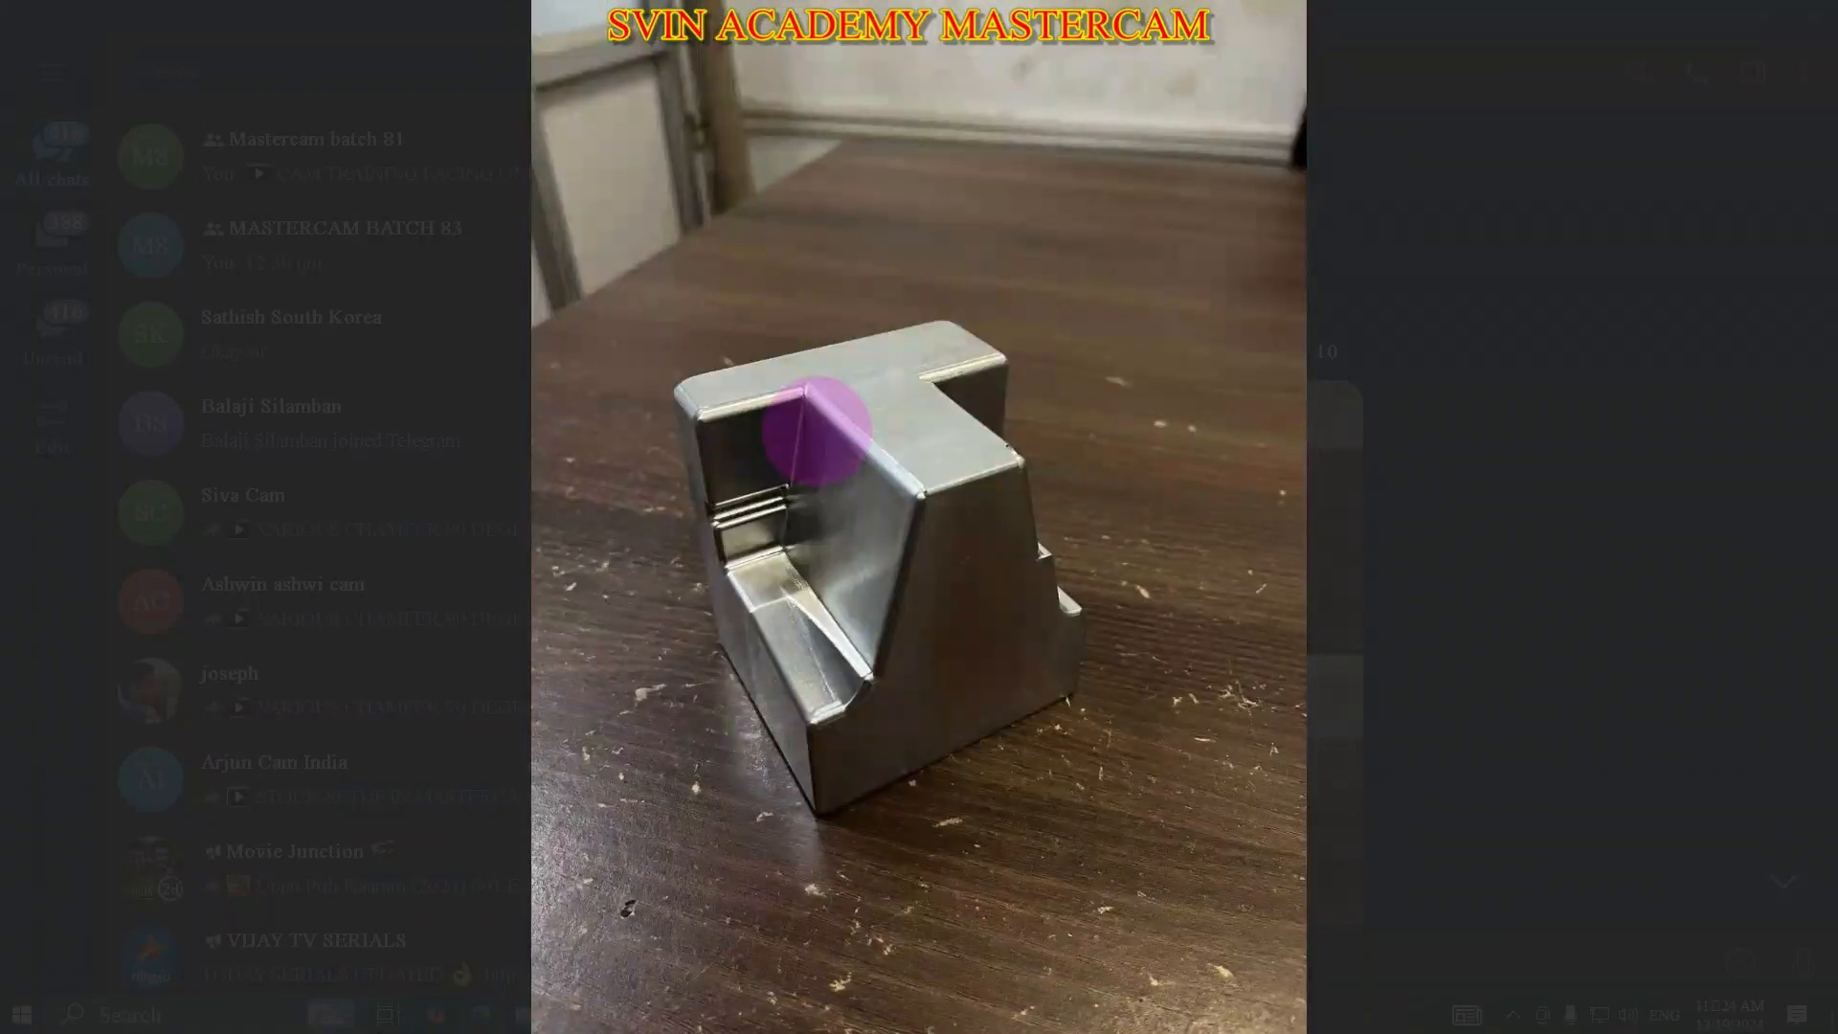
key(Right)
key(Right)
key(Right)
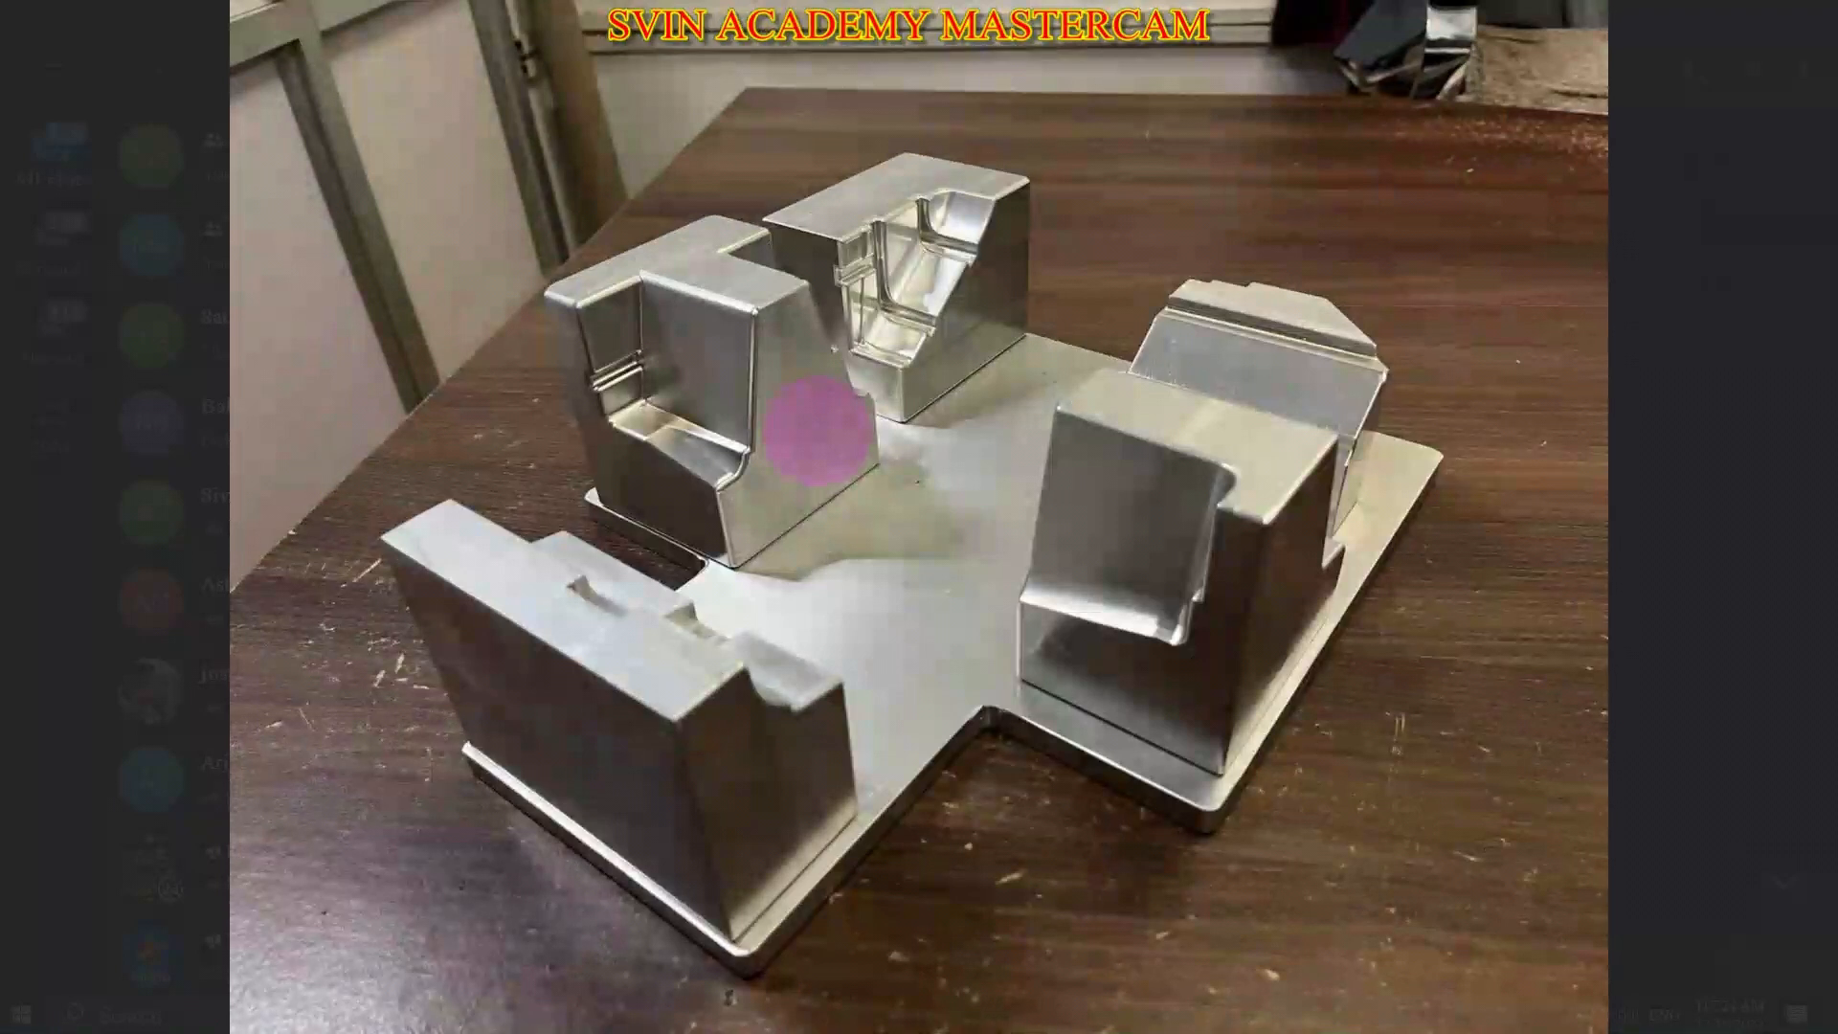
key(Right)
key(Escape)
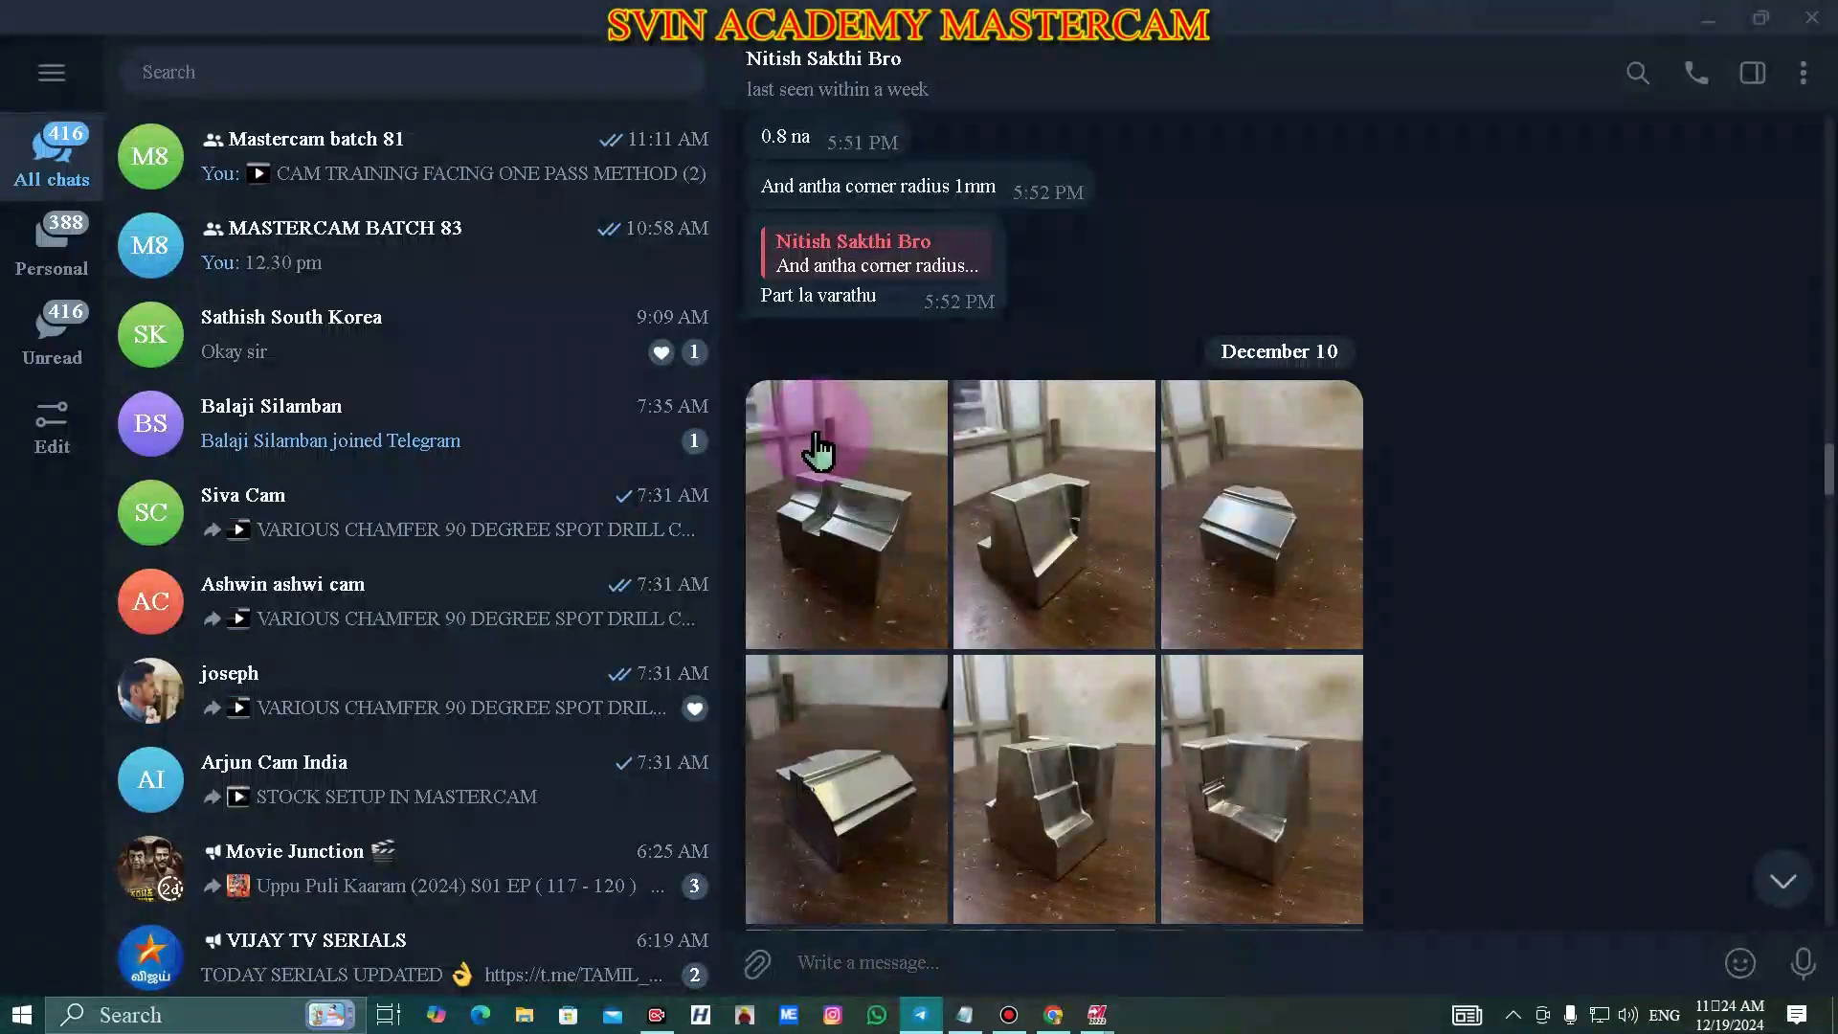
scroll(856, 450, down, 5)
drag(758, 586, 919, 777)
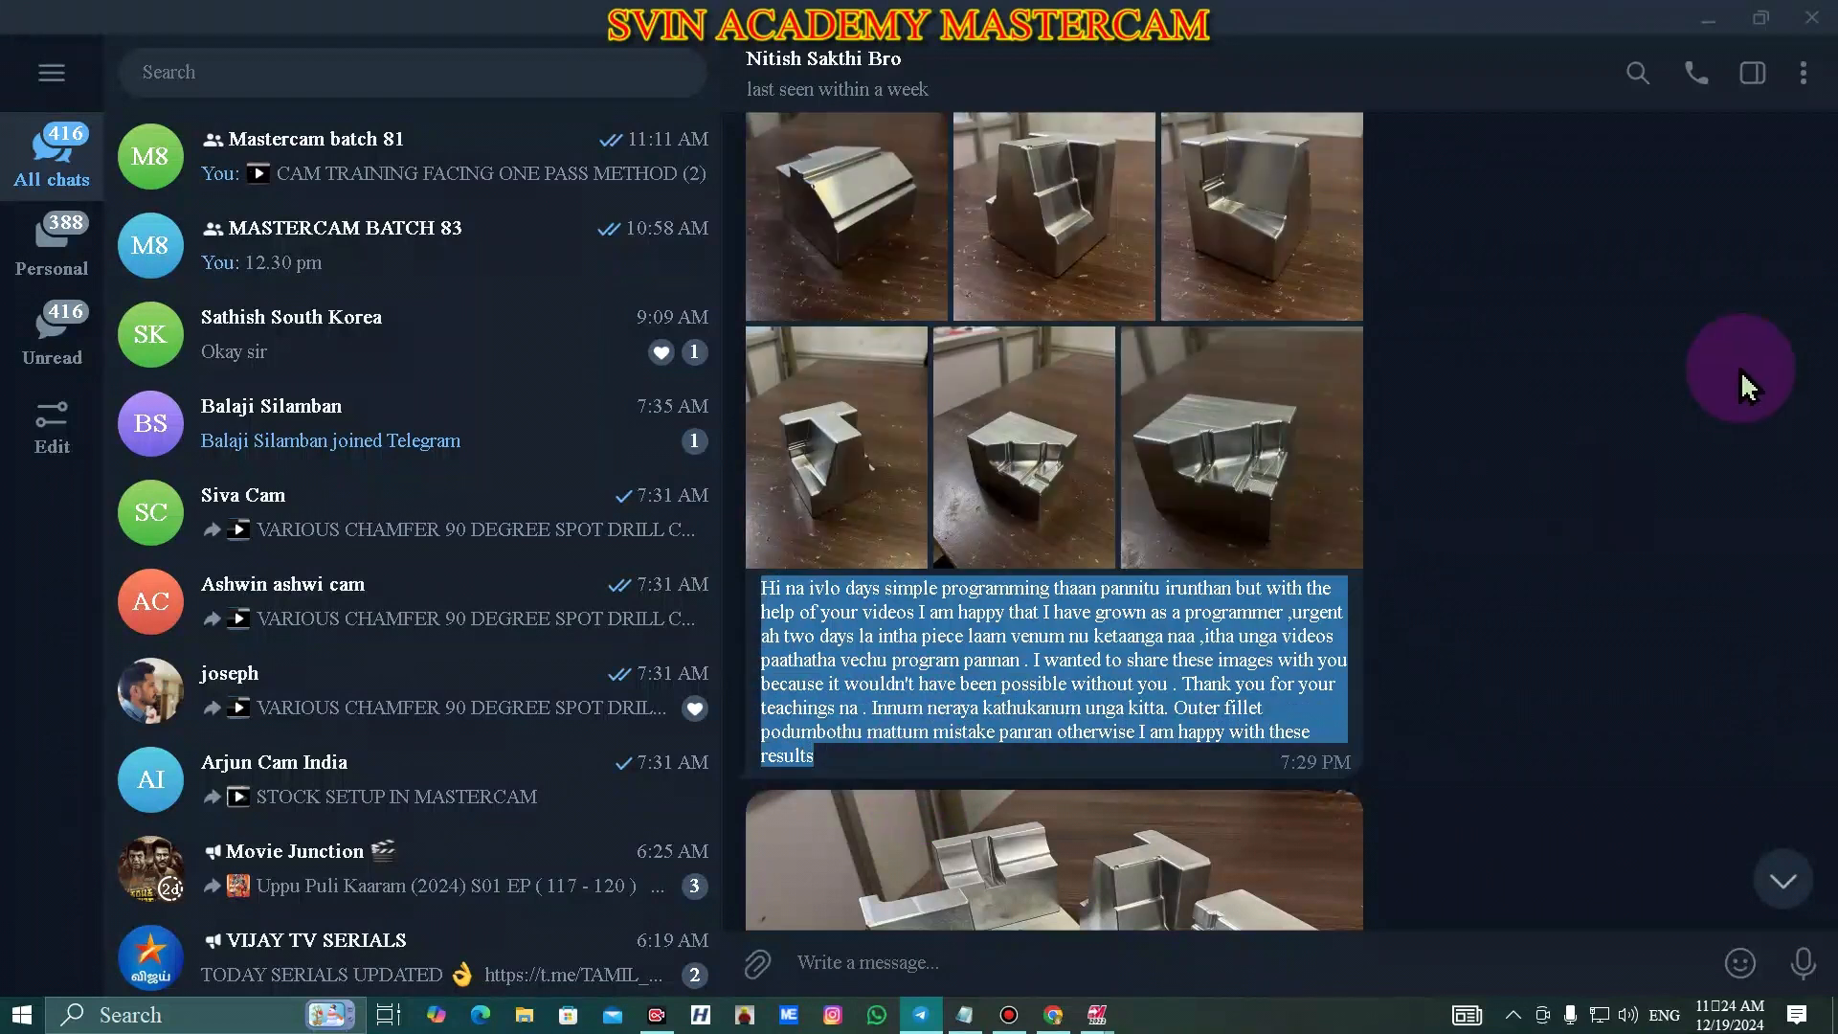
- Look over the remaining machined-part photos, search the chats for "MAS" and look through the listed Mastercam batch groups
scroll(1104, 488, down, 10)
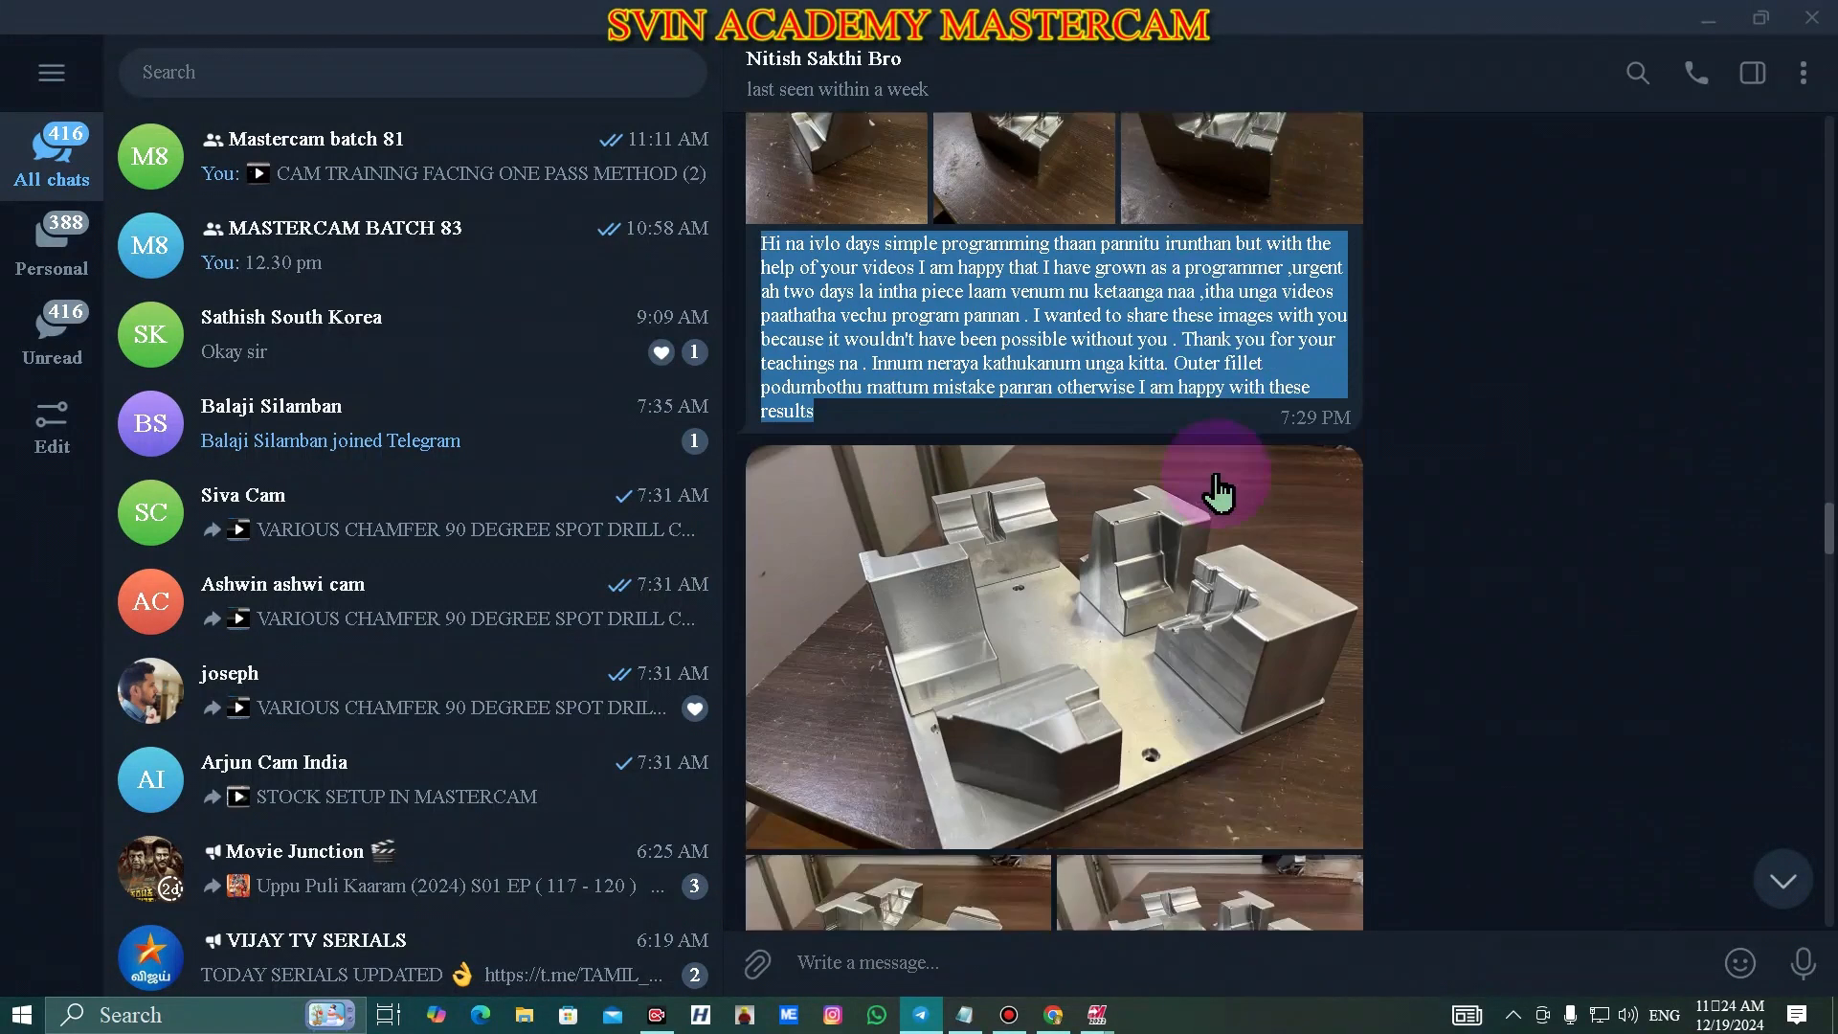
scroll(957, 610, up, 4)
scroll(896, 610, up, 3)
click(232, 67)
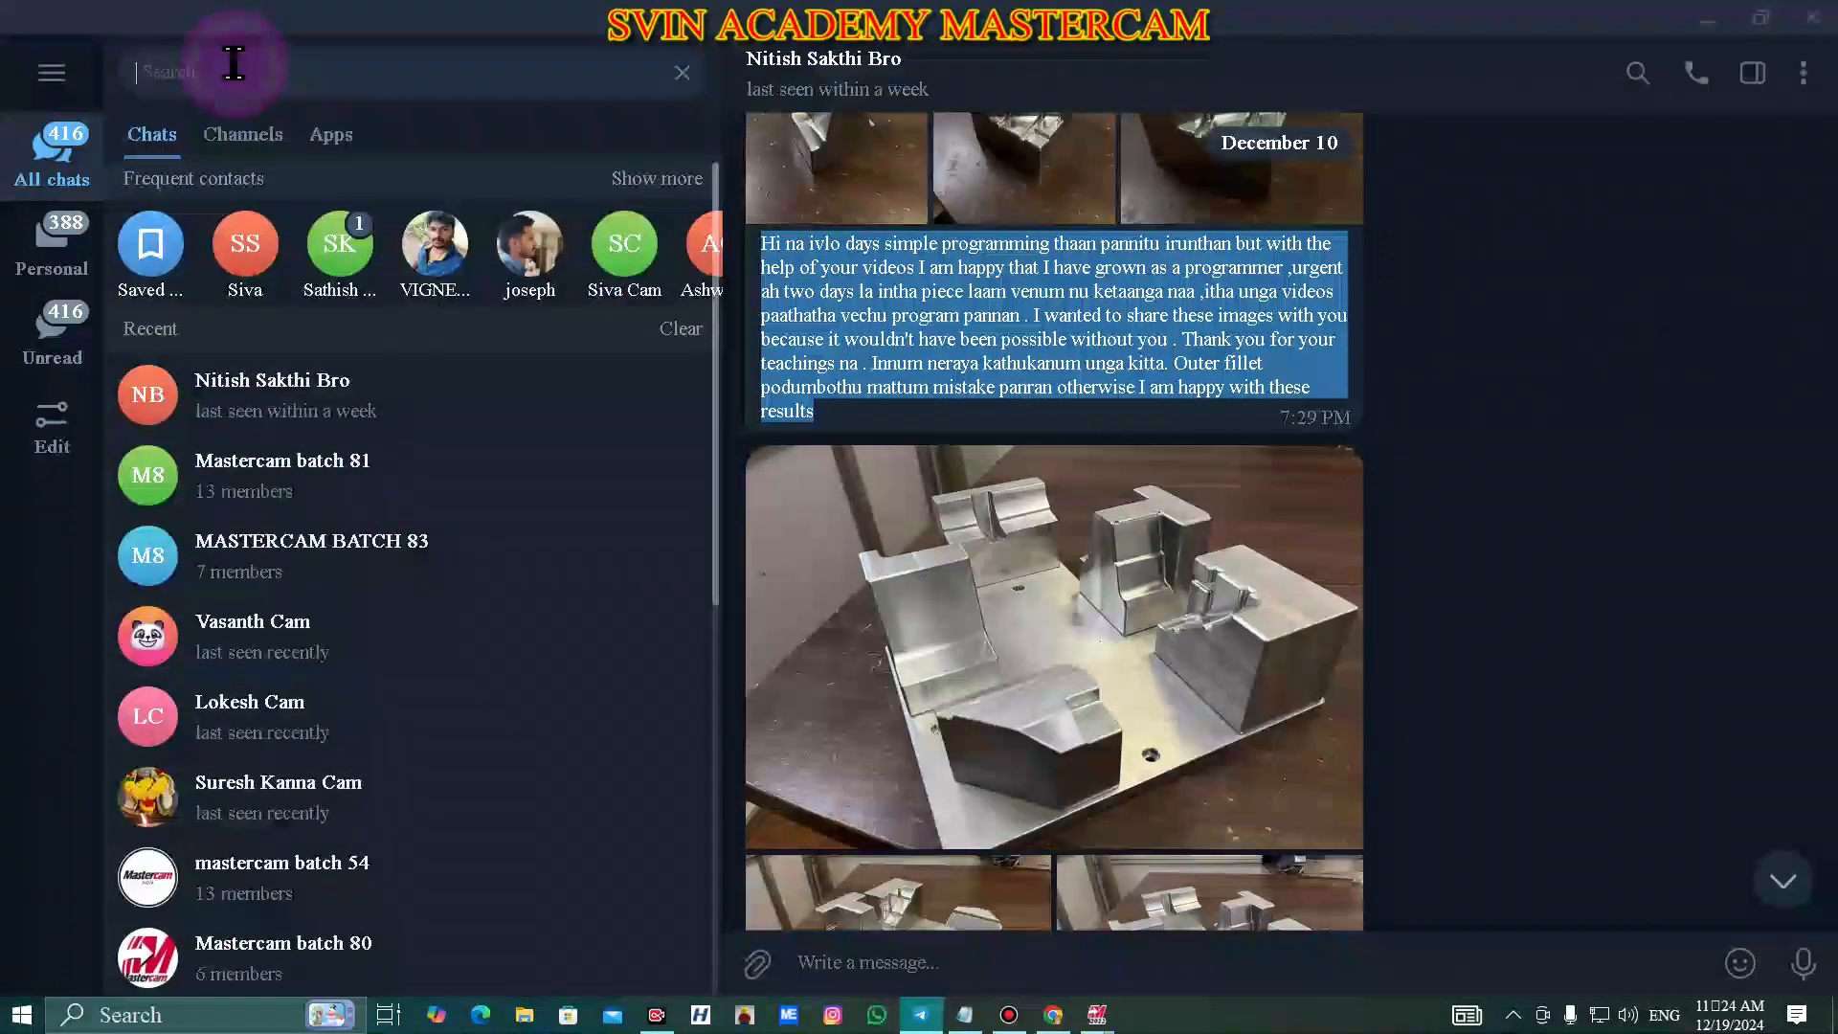
text(MAS)
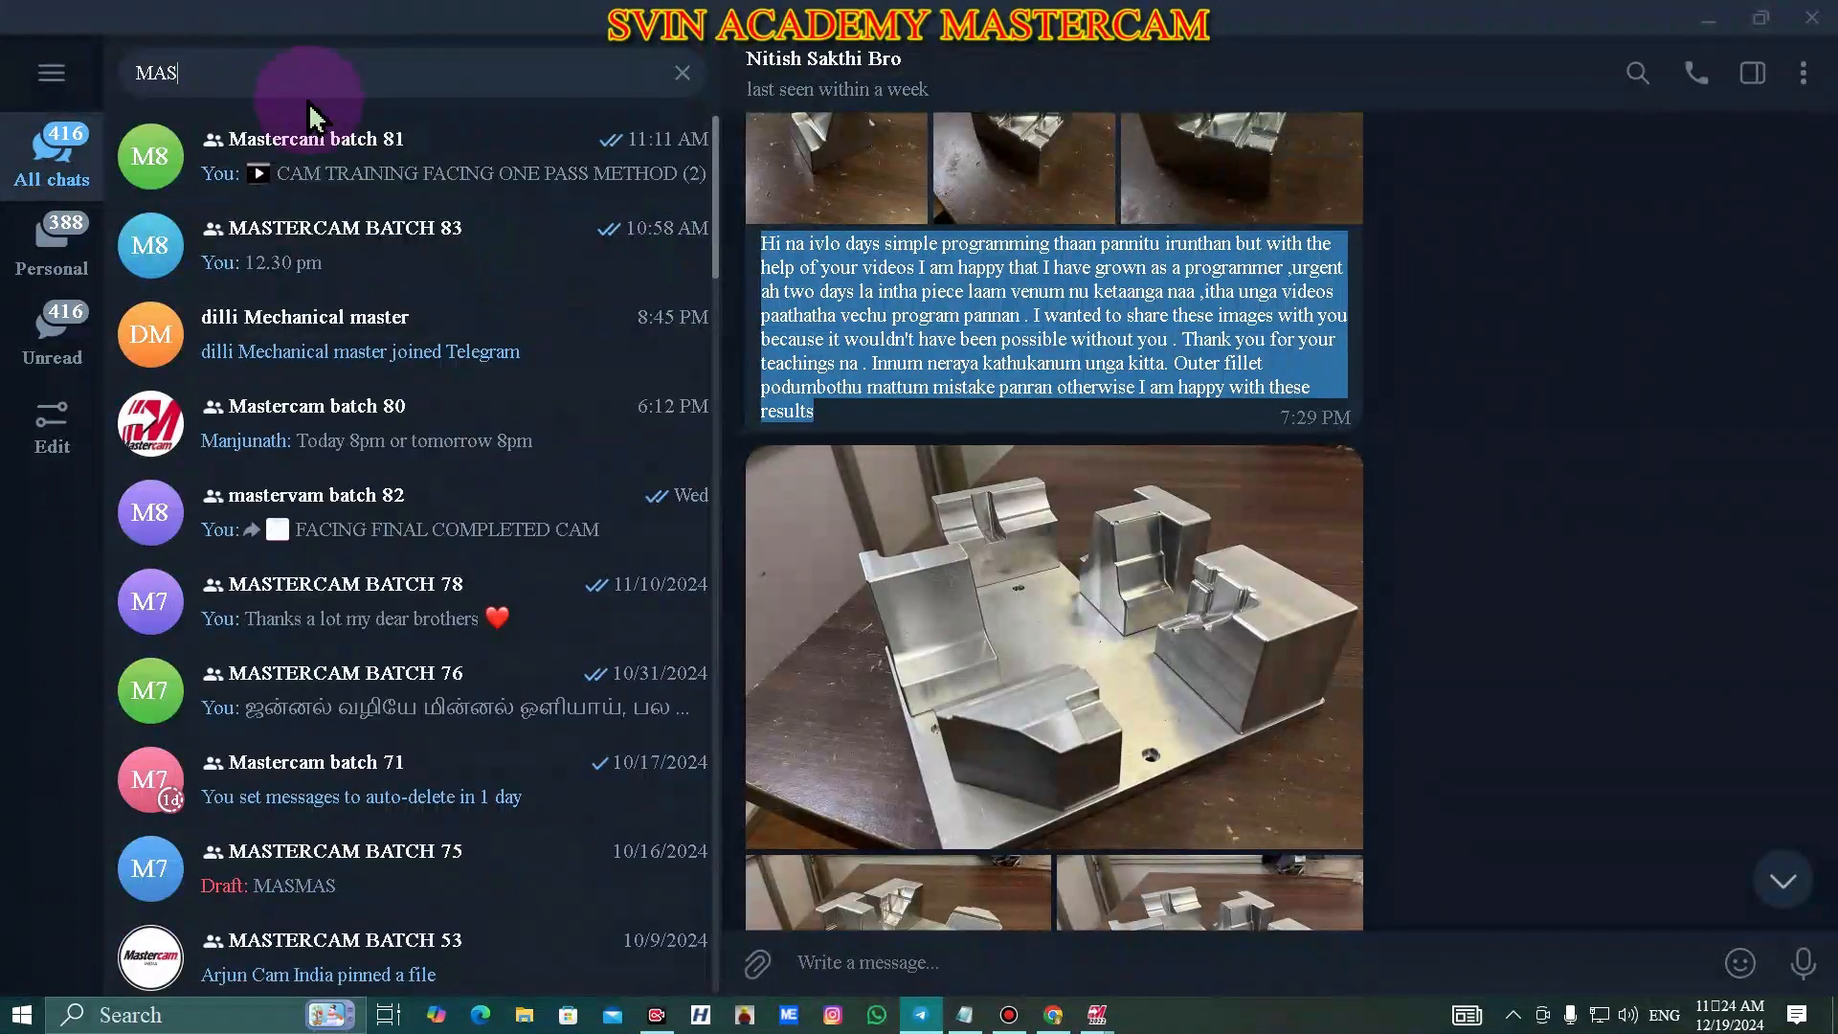
scroll(314, 639, down, 2)
scroll(314, 640, up, 4)
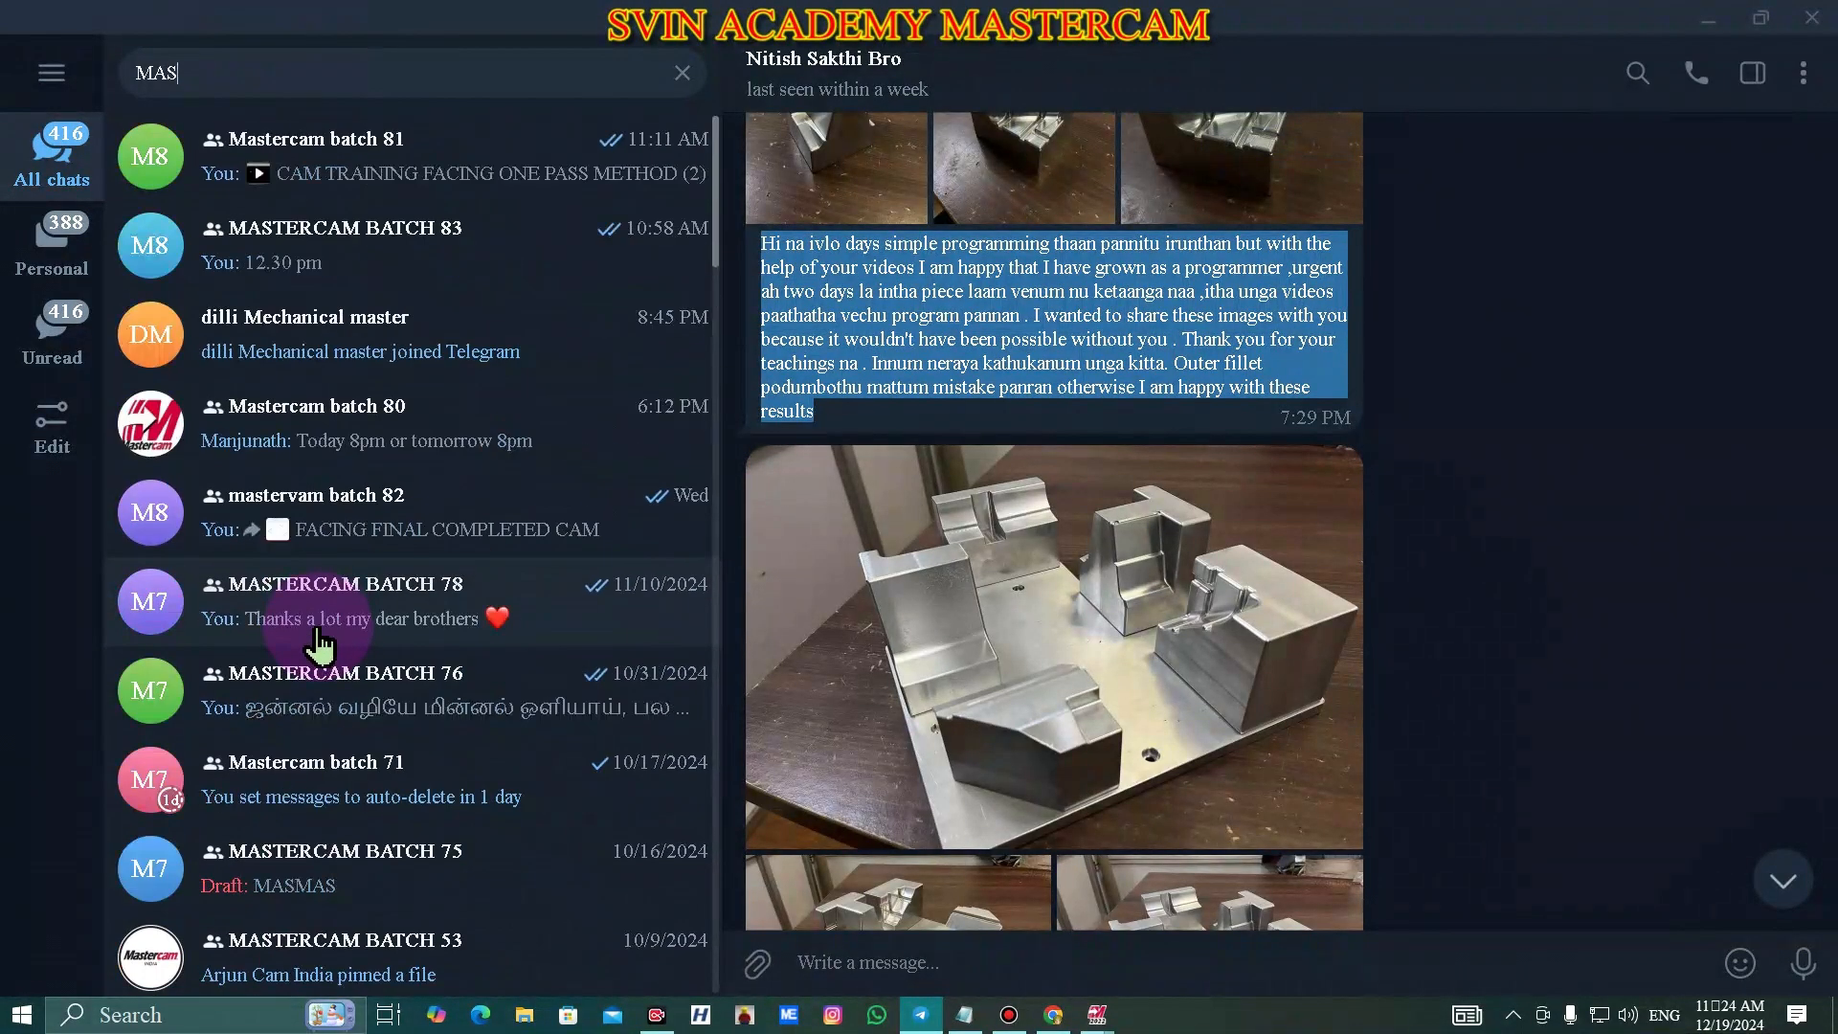
- Open the MASTERCAM BATCH 83 group, review the member list in its group info and close the info
click(443, 244)
click(878, 115)
scroll(914, 804, down, 5)
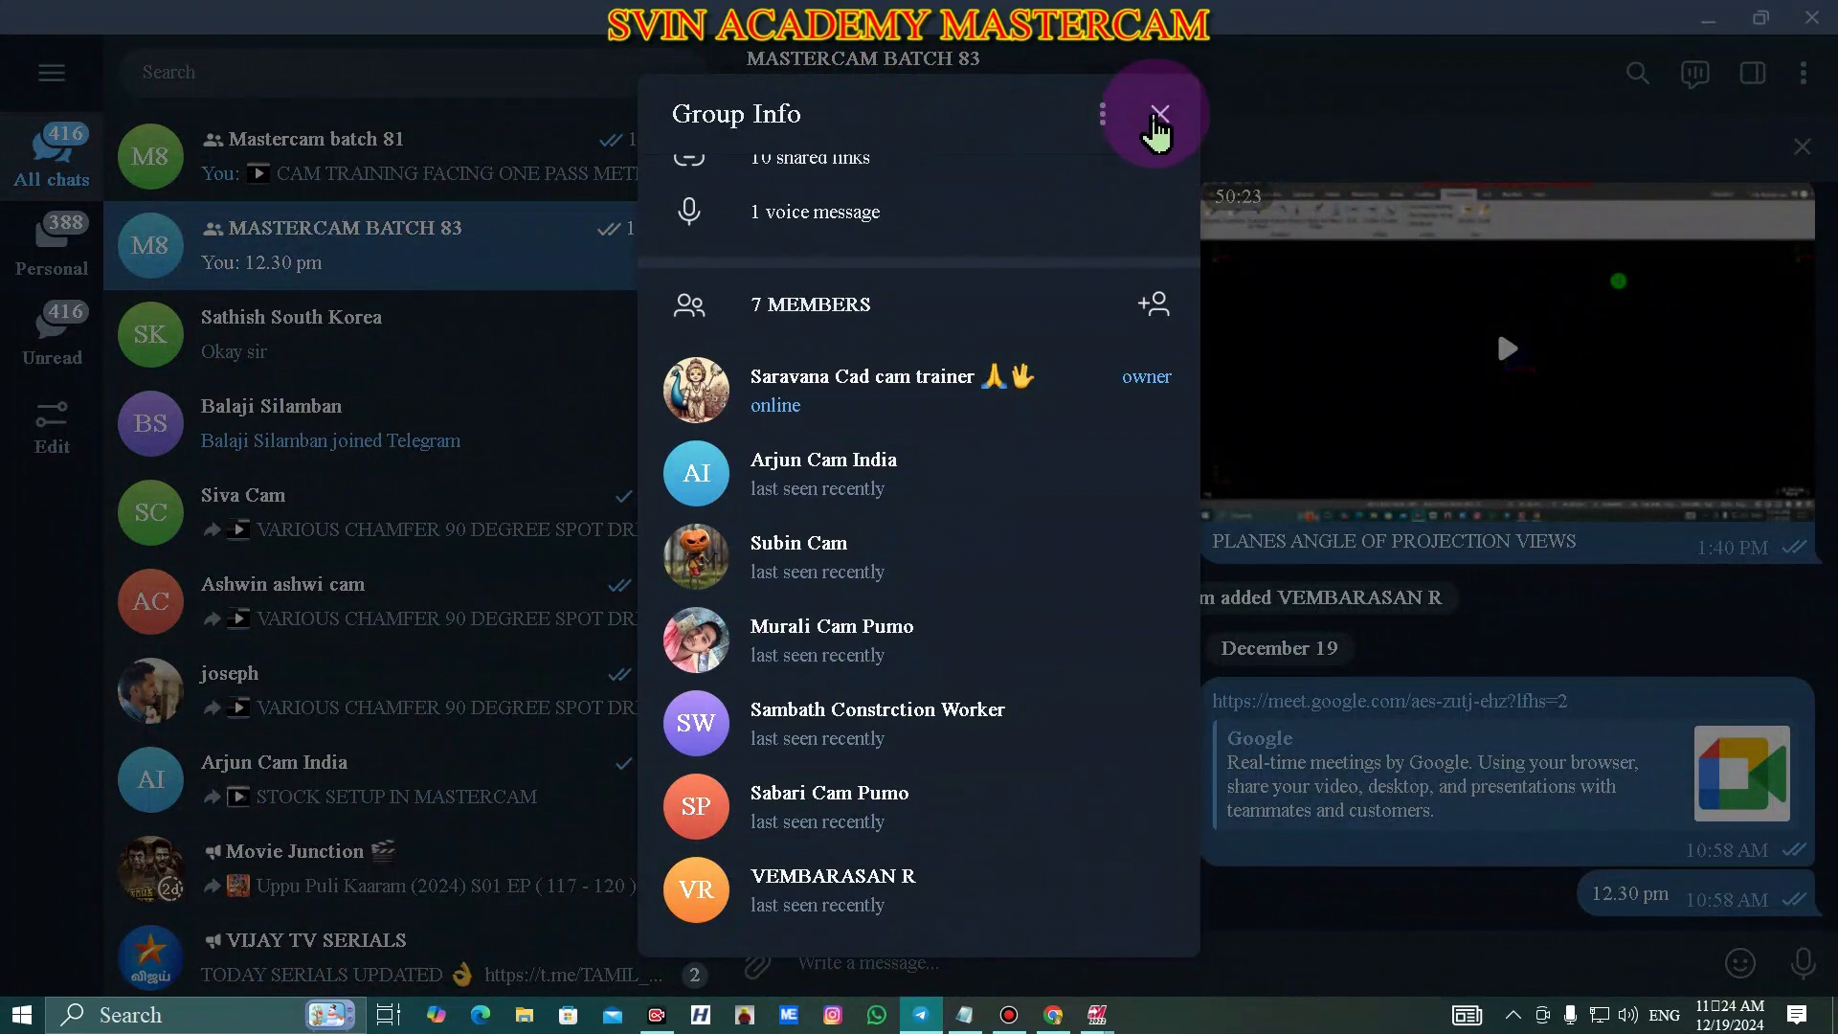
click(1159, 115)
scroll(326, 647, down, 5)
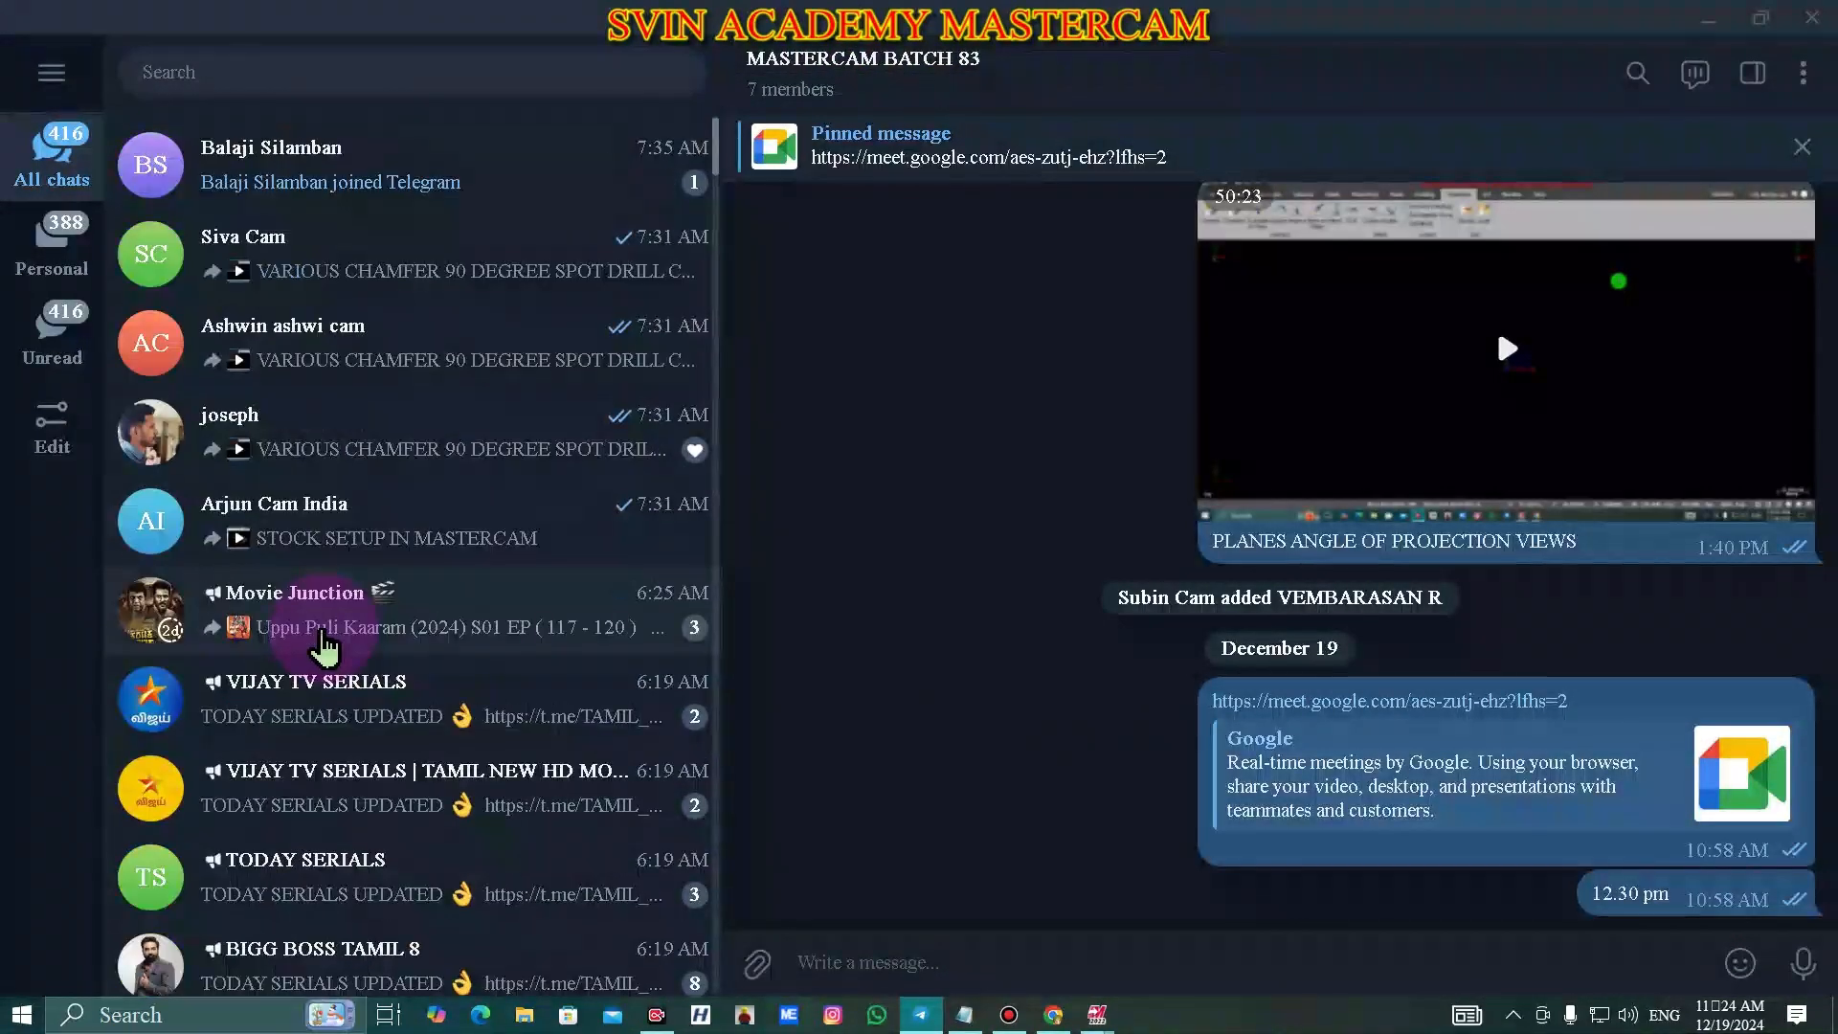
- Close the Telegram window to return to Mastercam and collapse the ribbon to enlarge the graphics area
click(1812, 18)
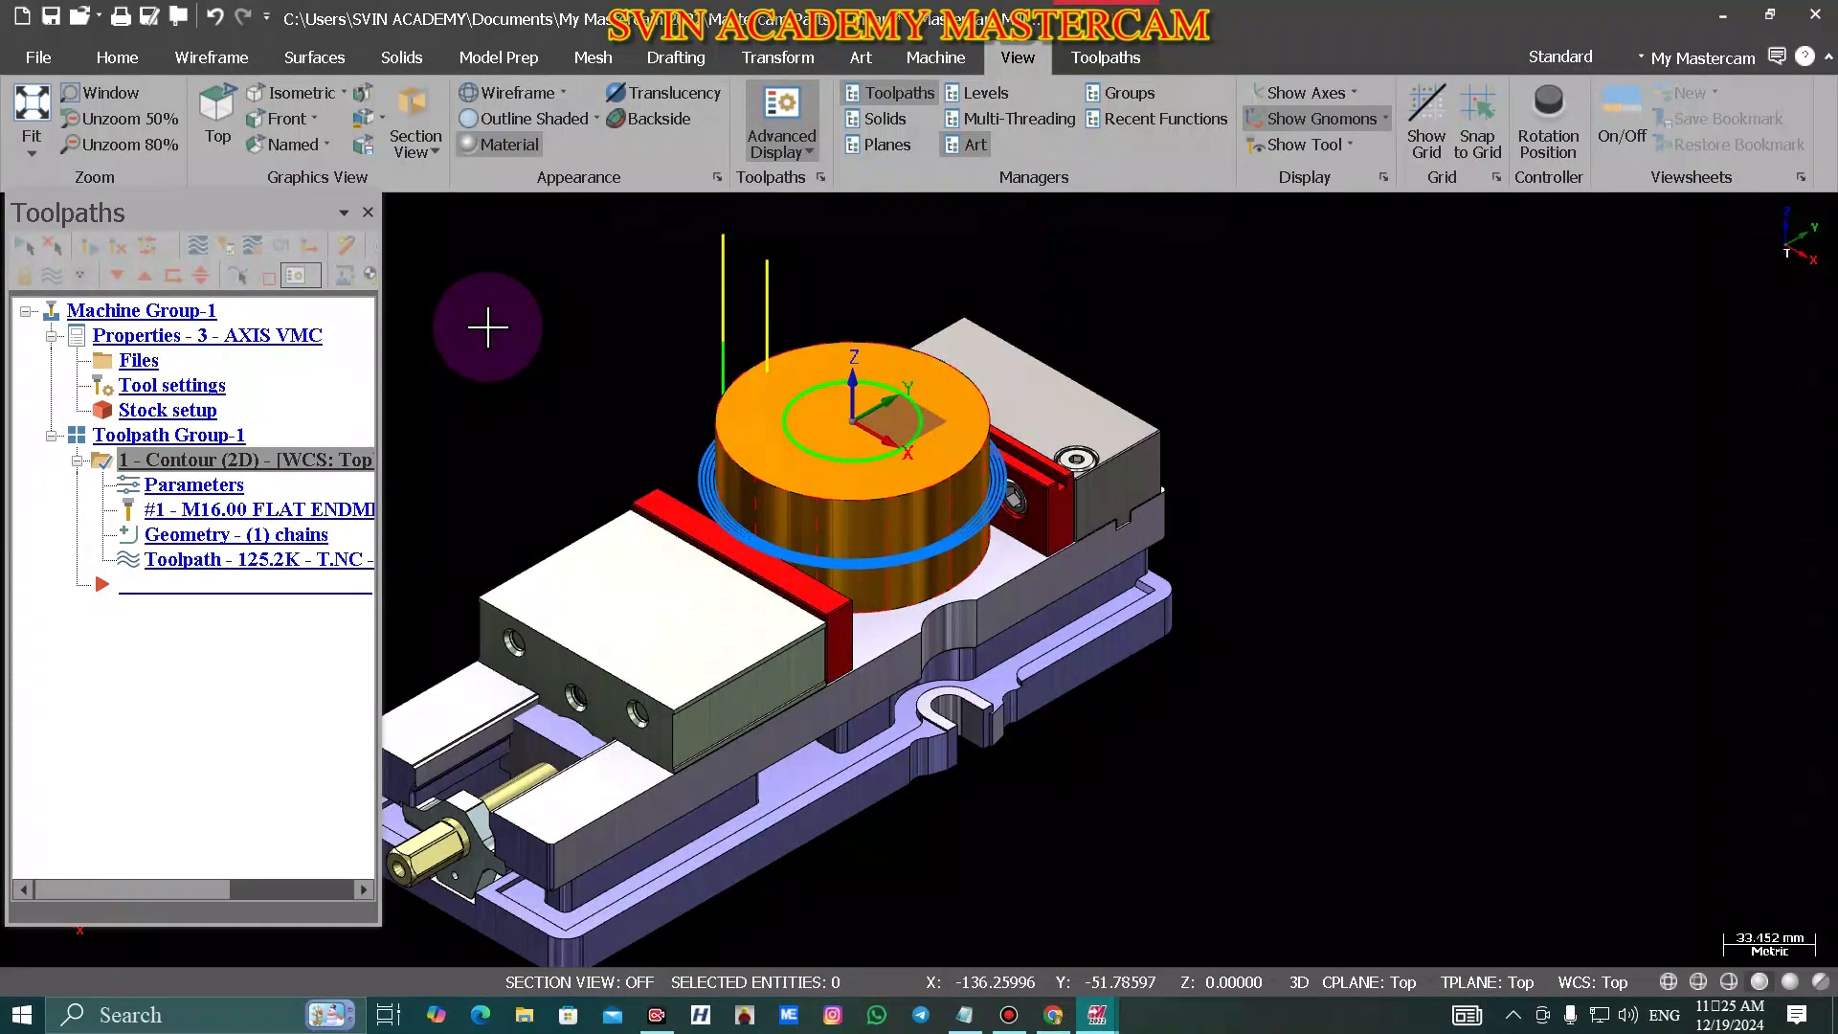
key(ctrl+F1)
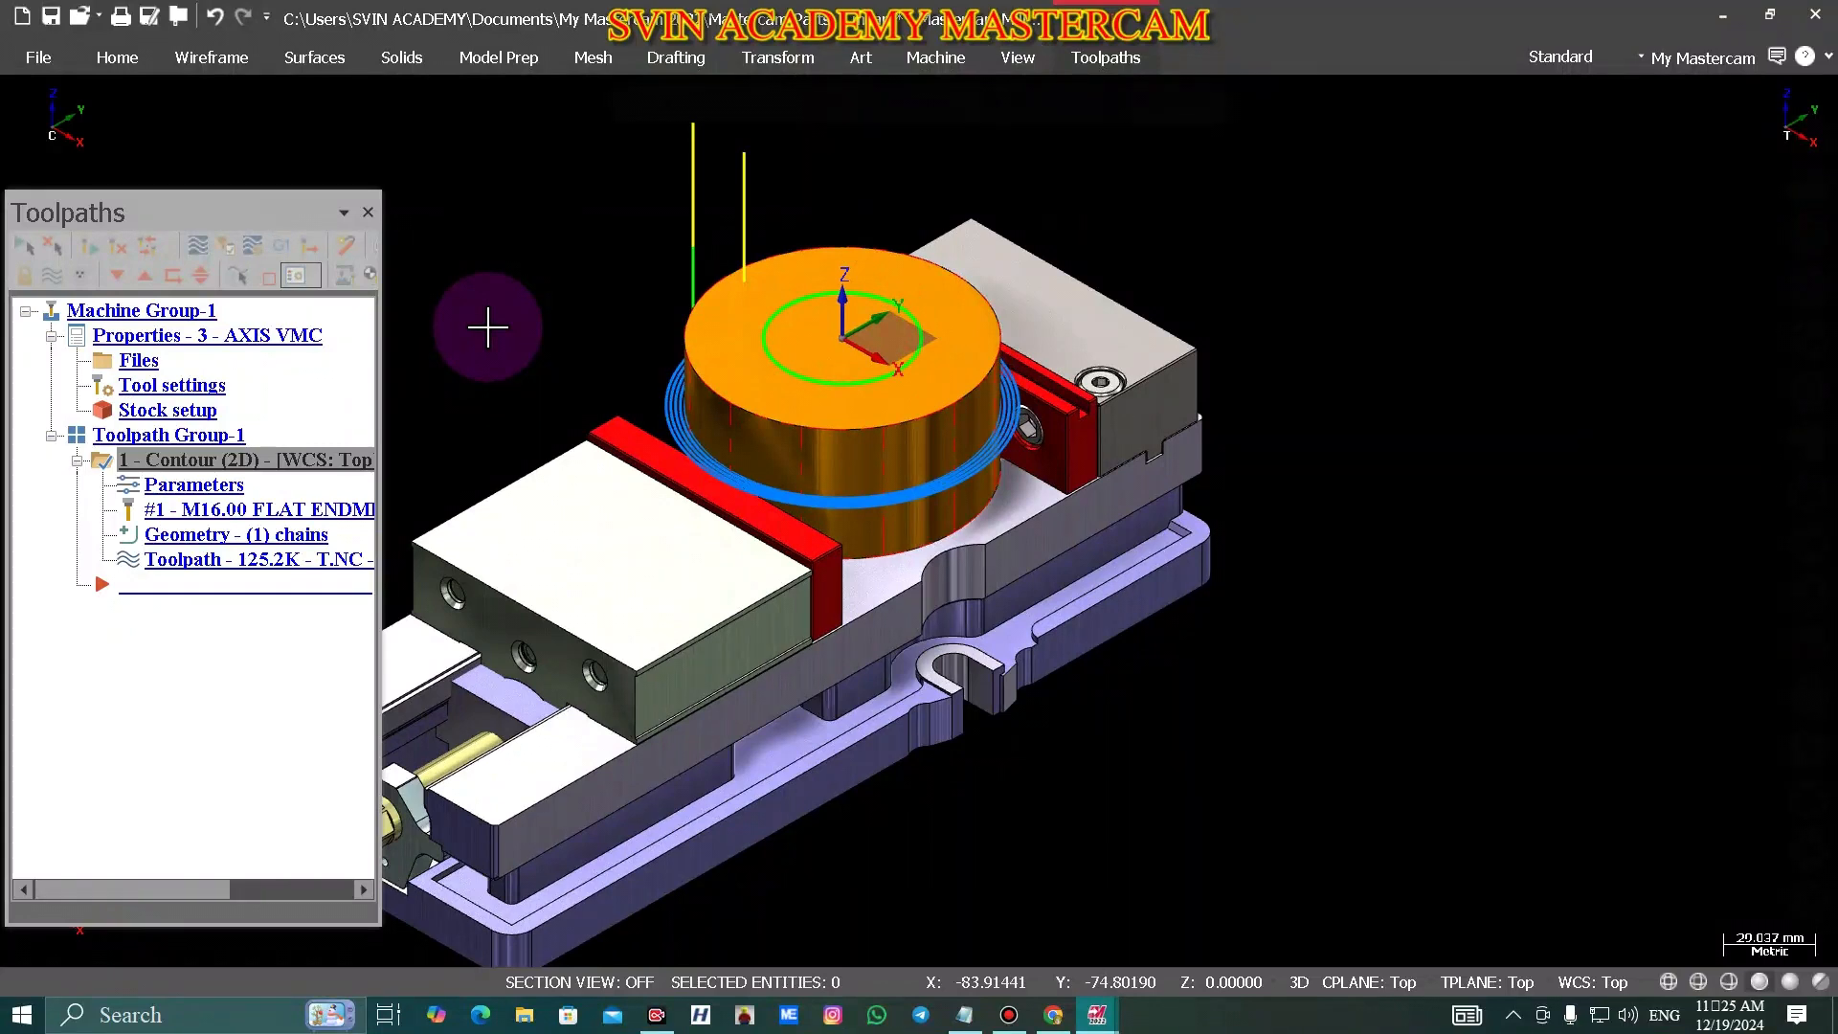